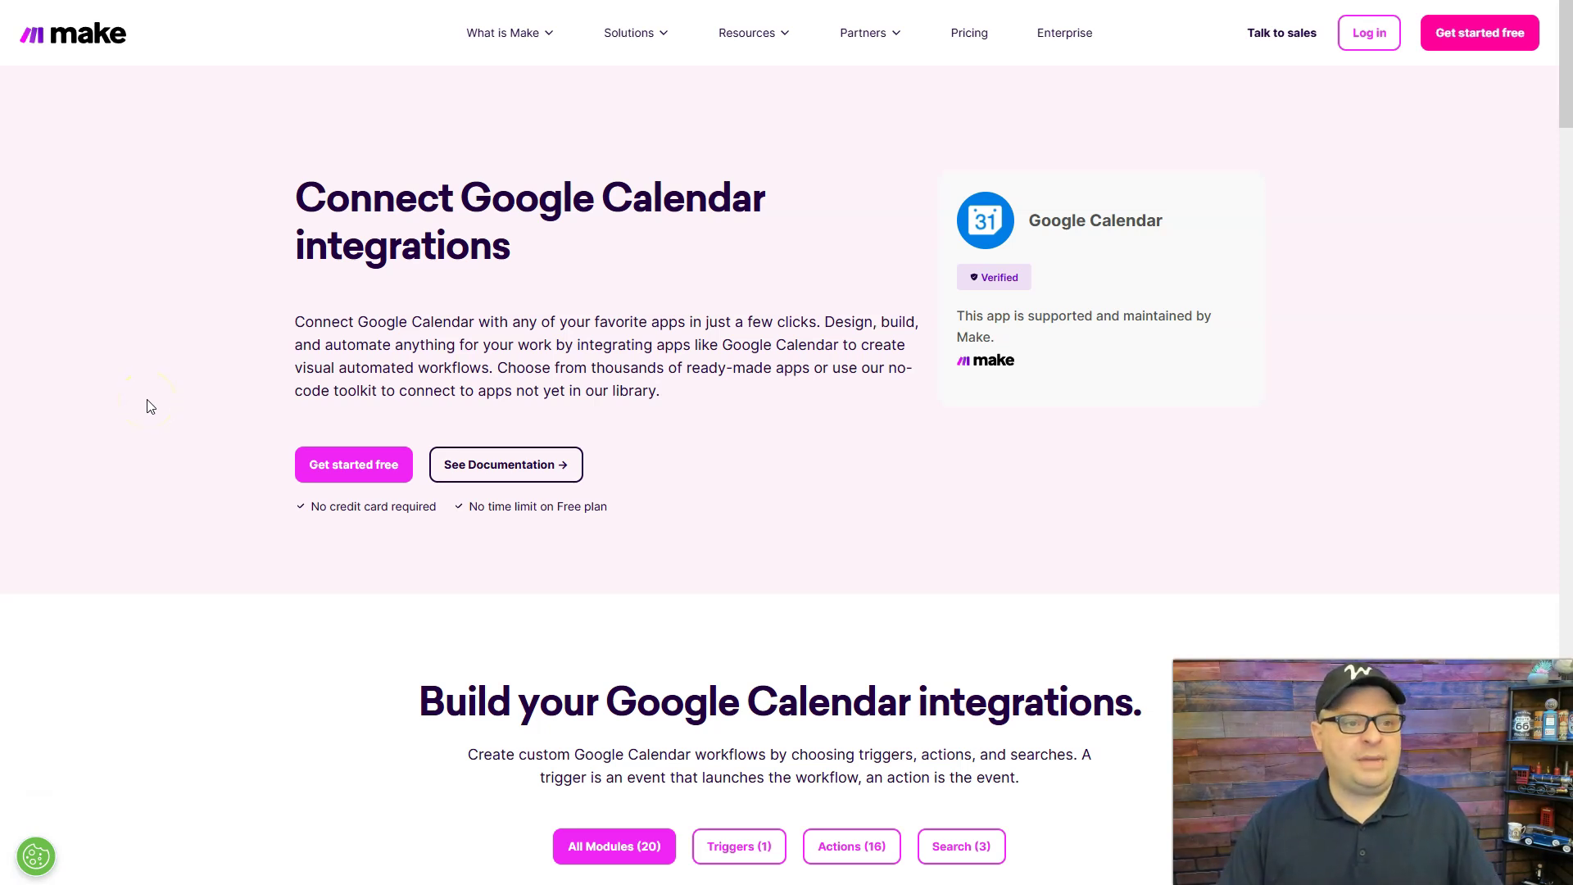
Browse the Google Calendar modules on the integration page and filter them to show only triggers.
{"action": "left_click", "coordinate": [152, 390]}
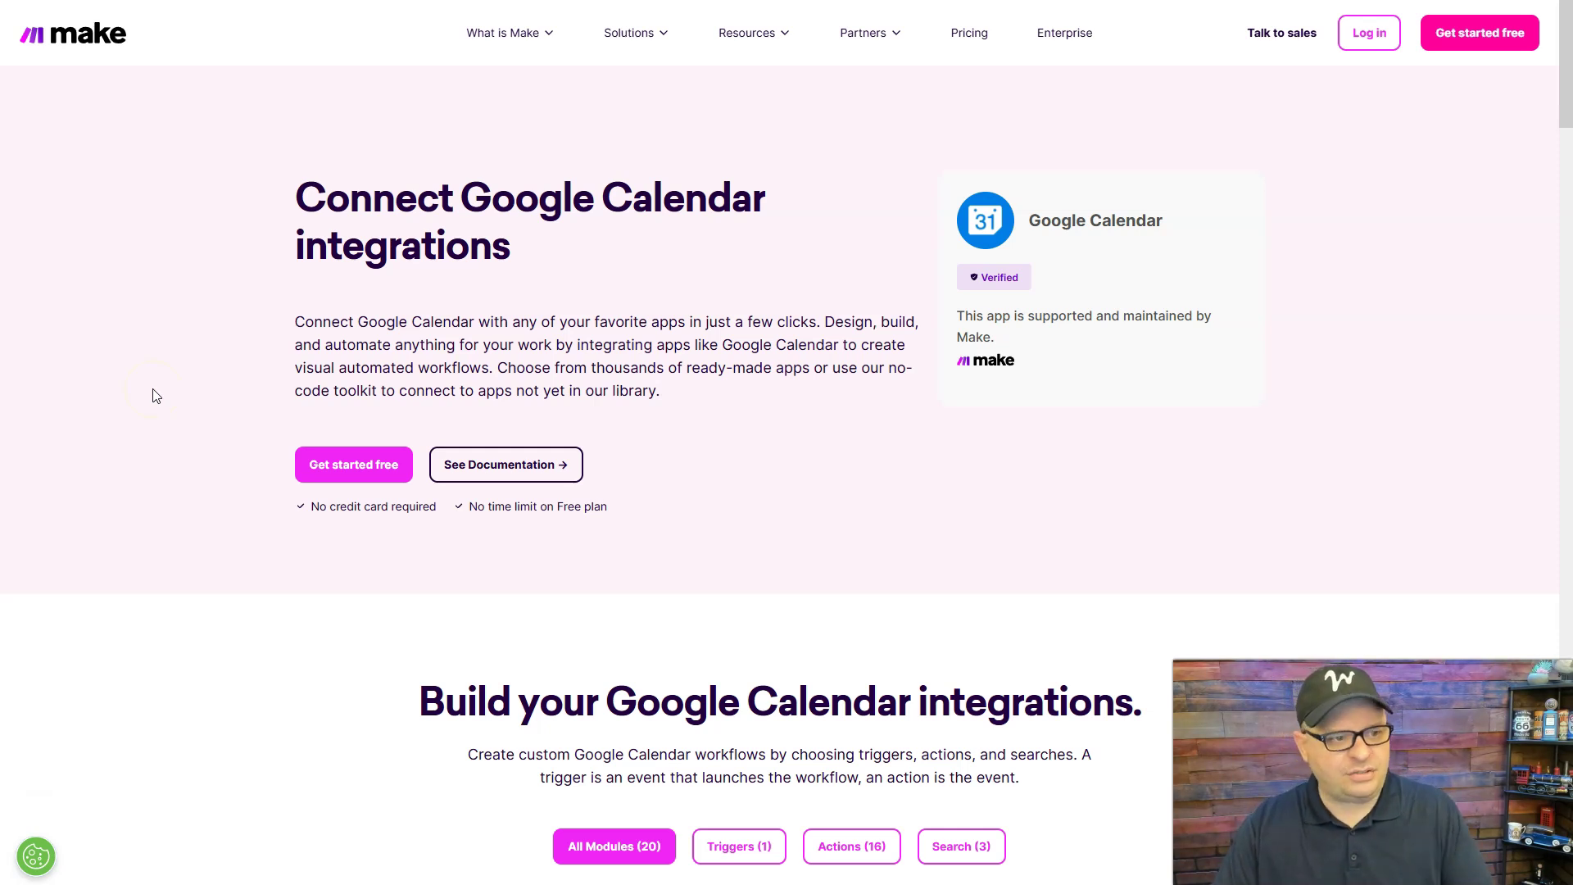
{"action": "scroll", "coordinate": [159, 386], "scroll_direction": "down", "scroll_amount": 7}
{"action": "left_click", "coordinate": [218, 343]}
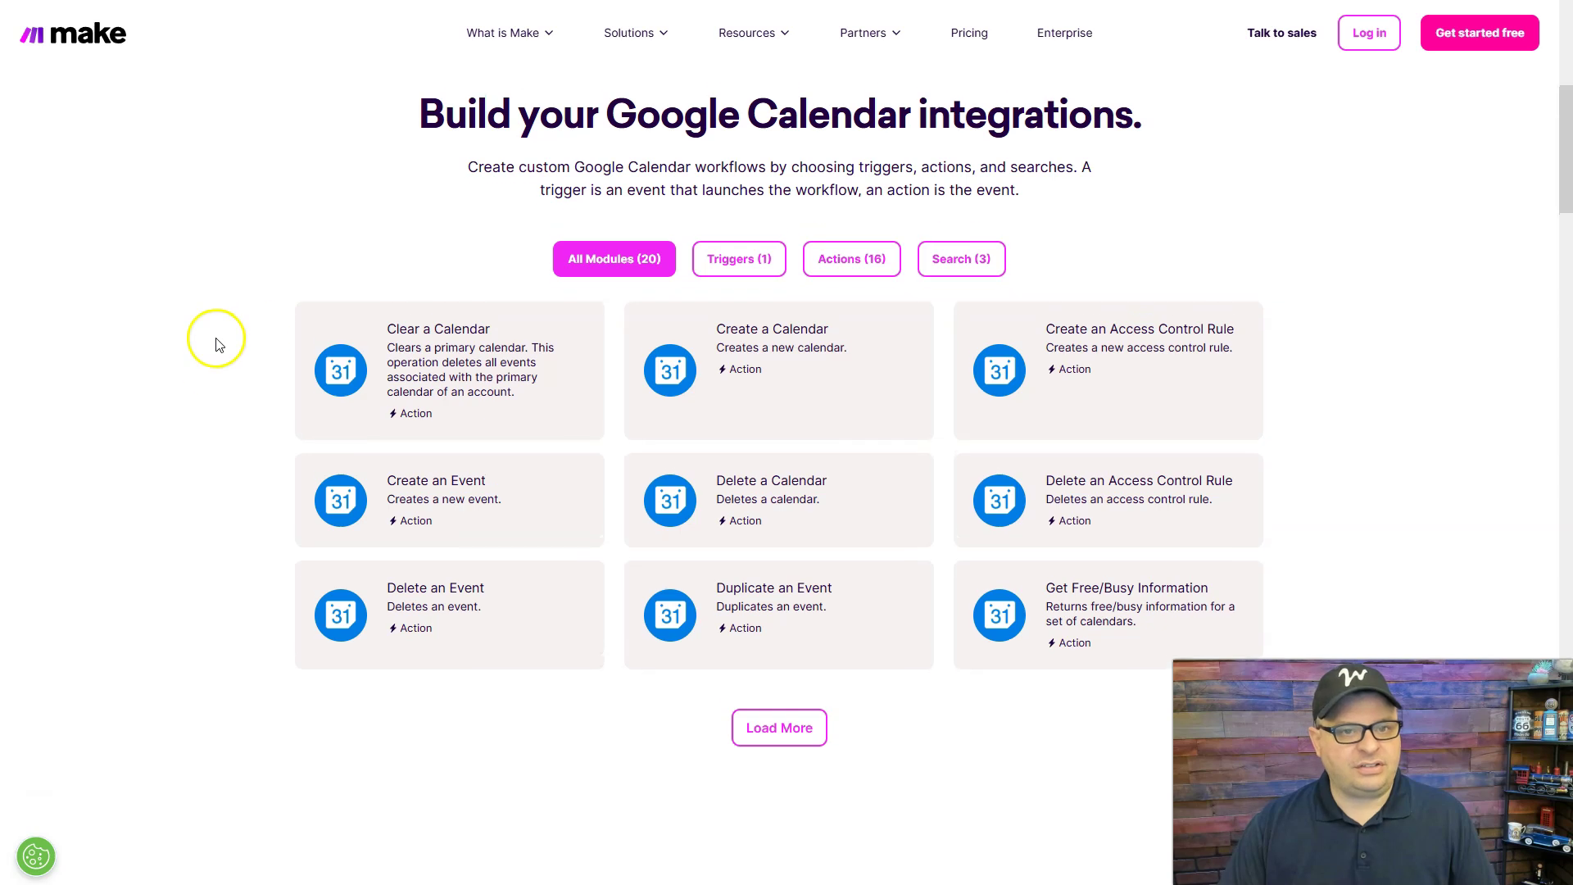
{"action": "left_click_drag", "start_coordinate": [616, 127], "coordinate": [1131, 129]}
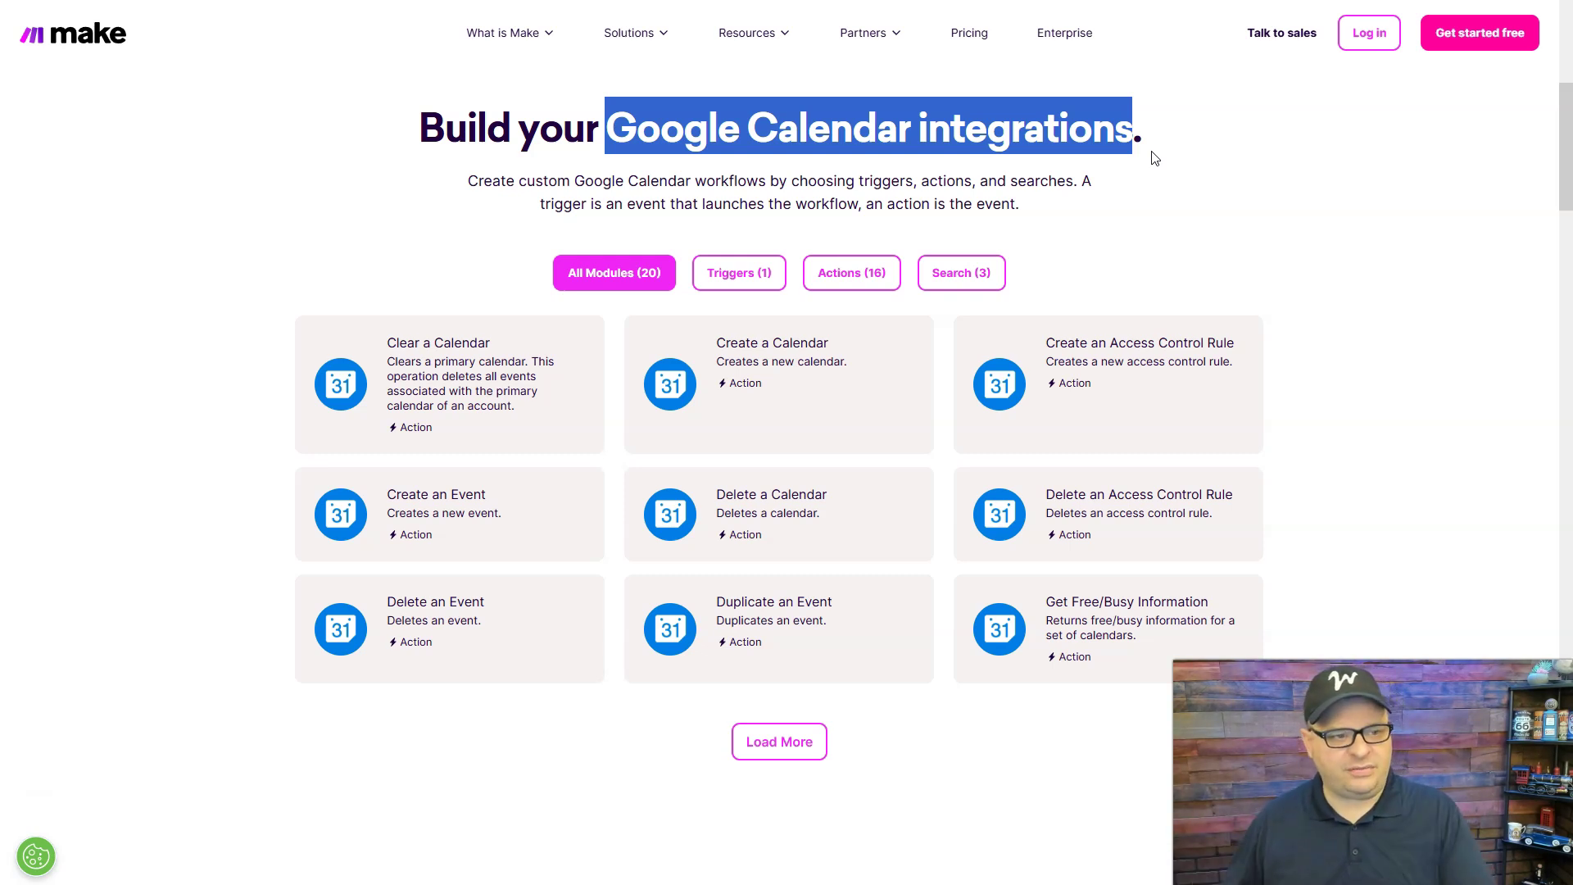
{"action": "left_click", "coordinate": [1307, 187]}
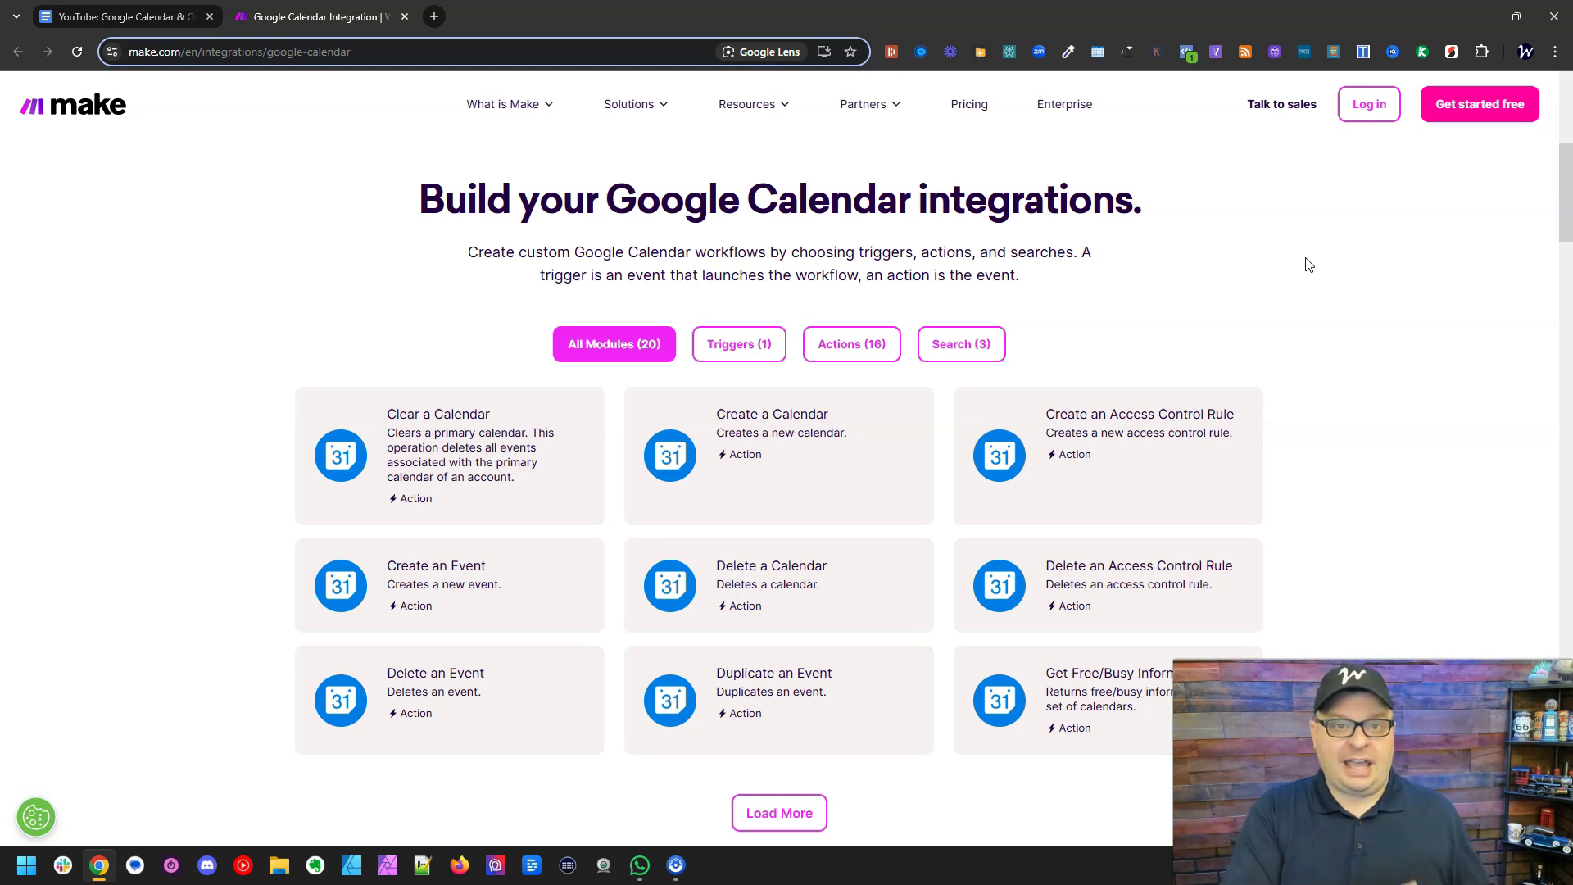
{"action": "left_click", "coordinate": [1309, 264]}
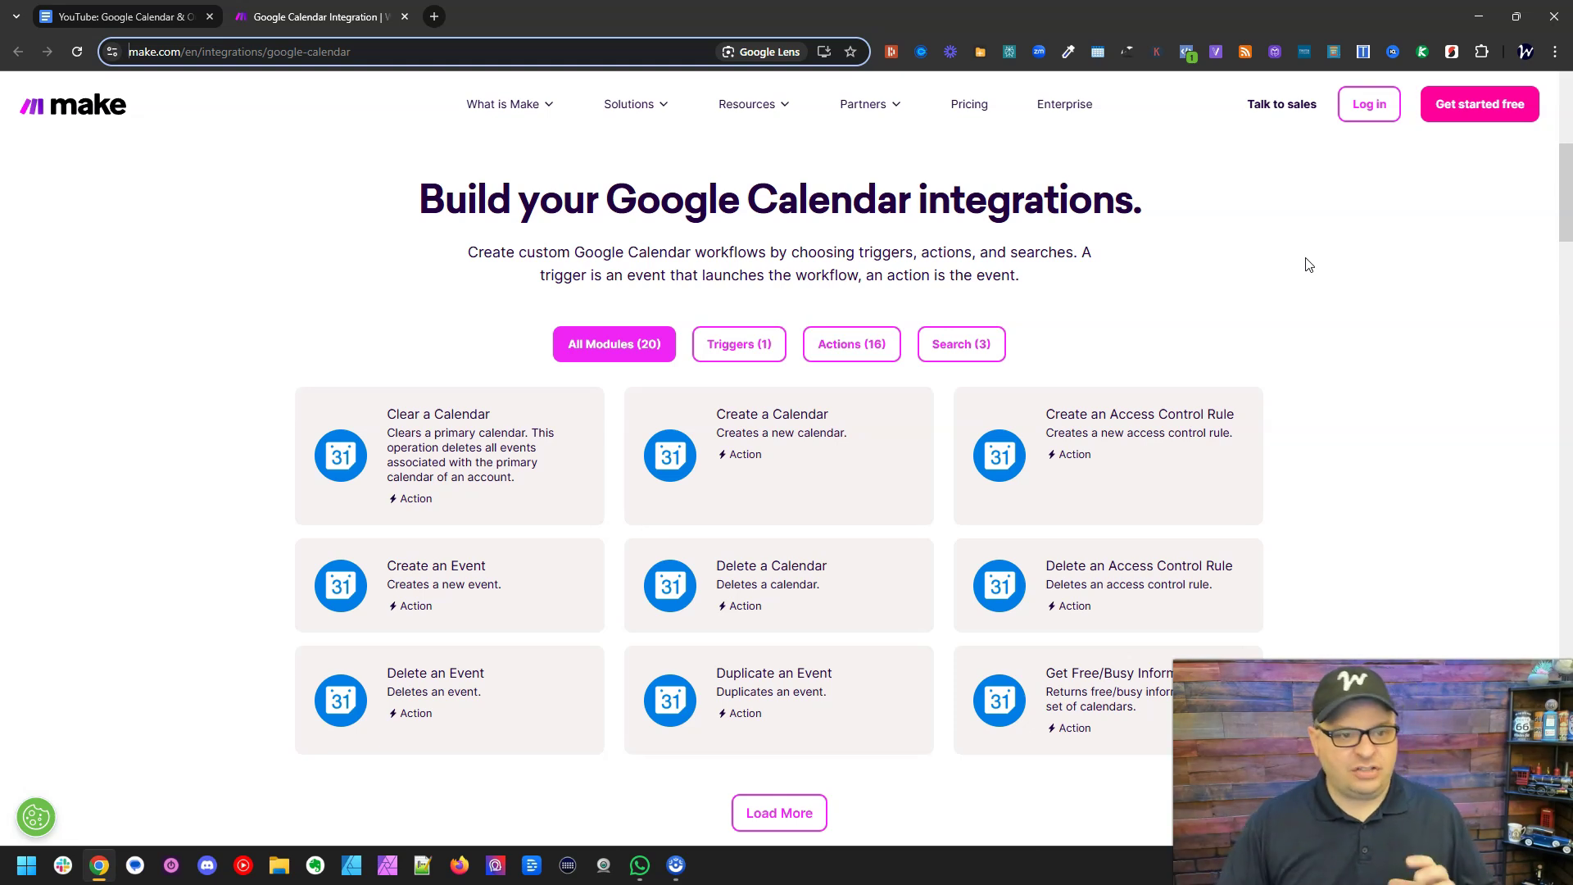
{"action": "left_click", "coordinate": [731, 350]}
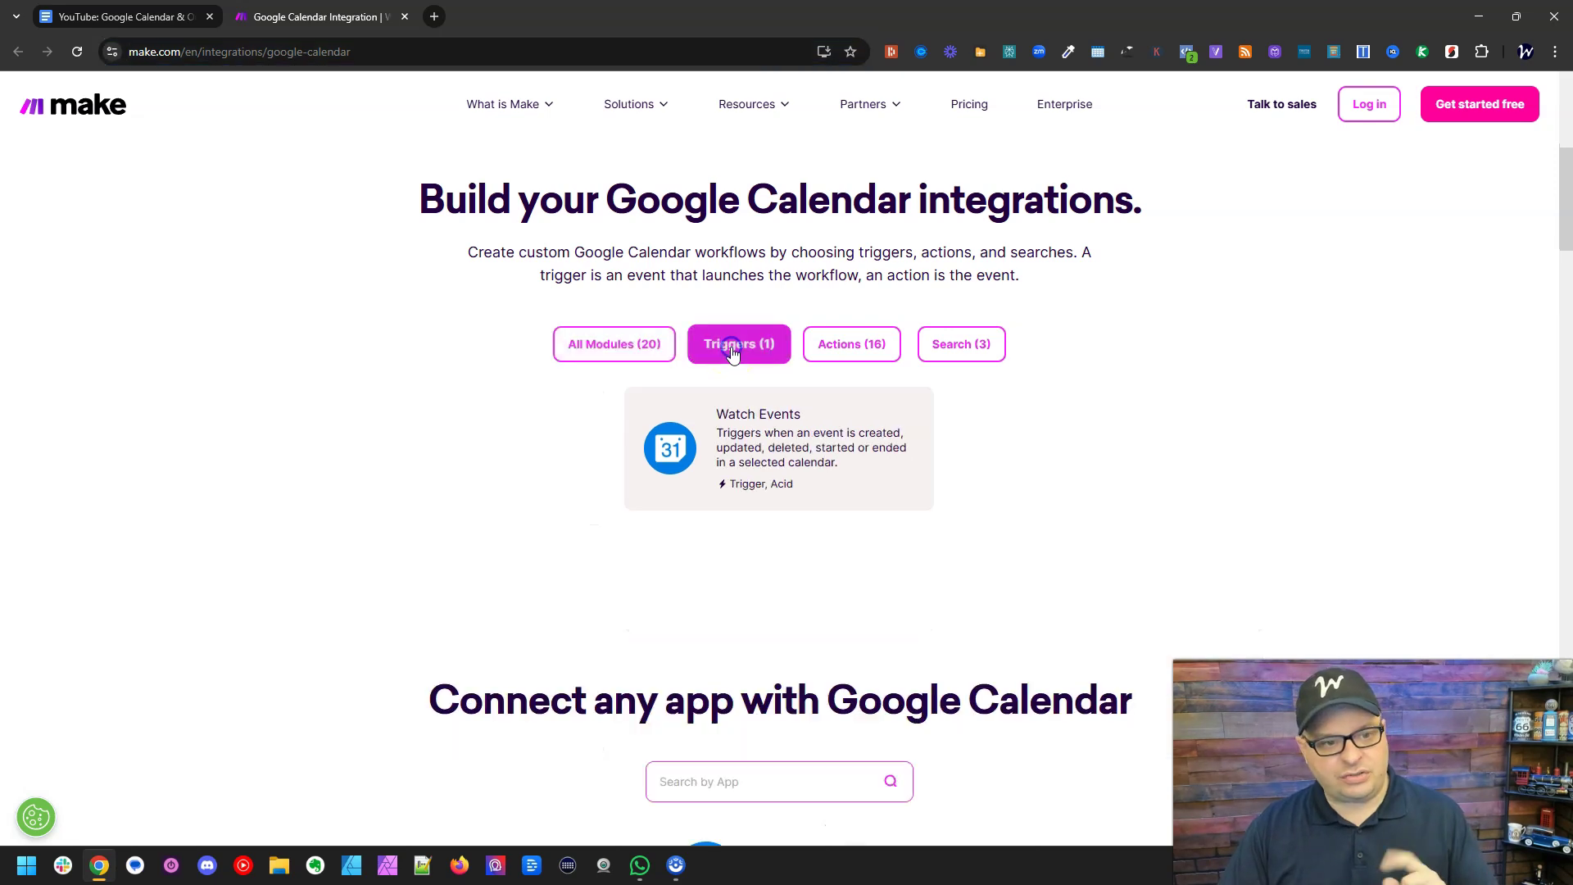
{"action": "left_click", "coordinate": [377, 481]}
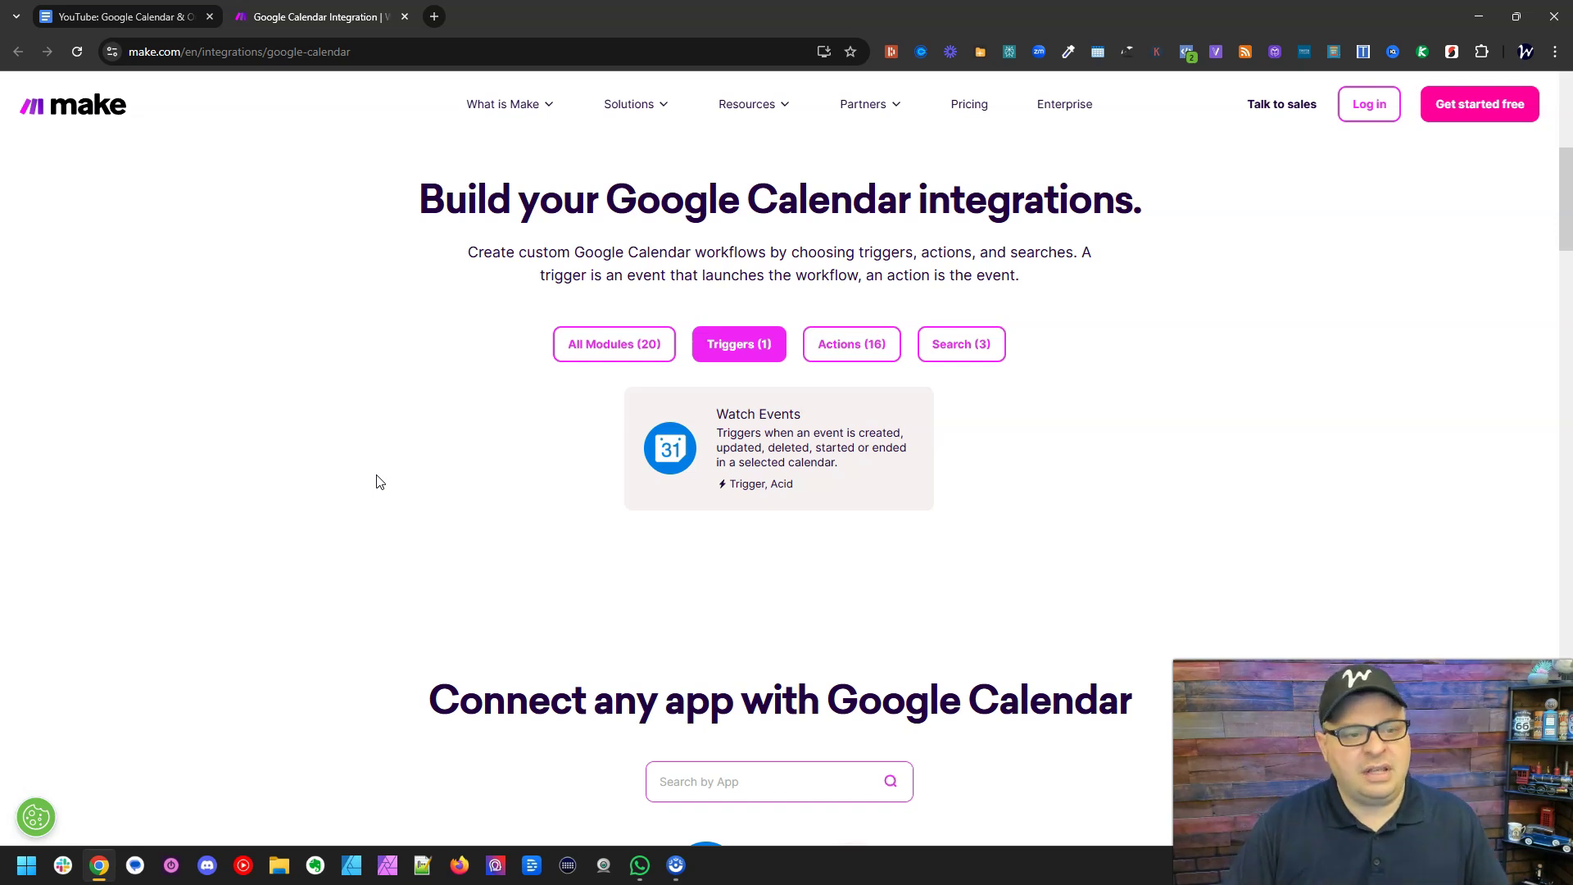
Search the apps that connect with Google Calendar for "microsoft" and open the Microsoft 365 Calendar integration.
{"action": "scroll", "coordinate": [1011, 290], "scroll_direction": "down", "scroll_amount": 5}
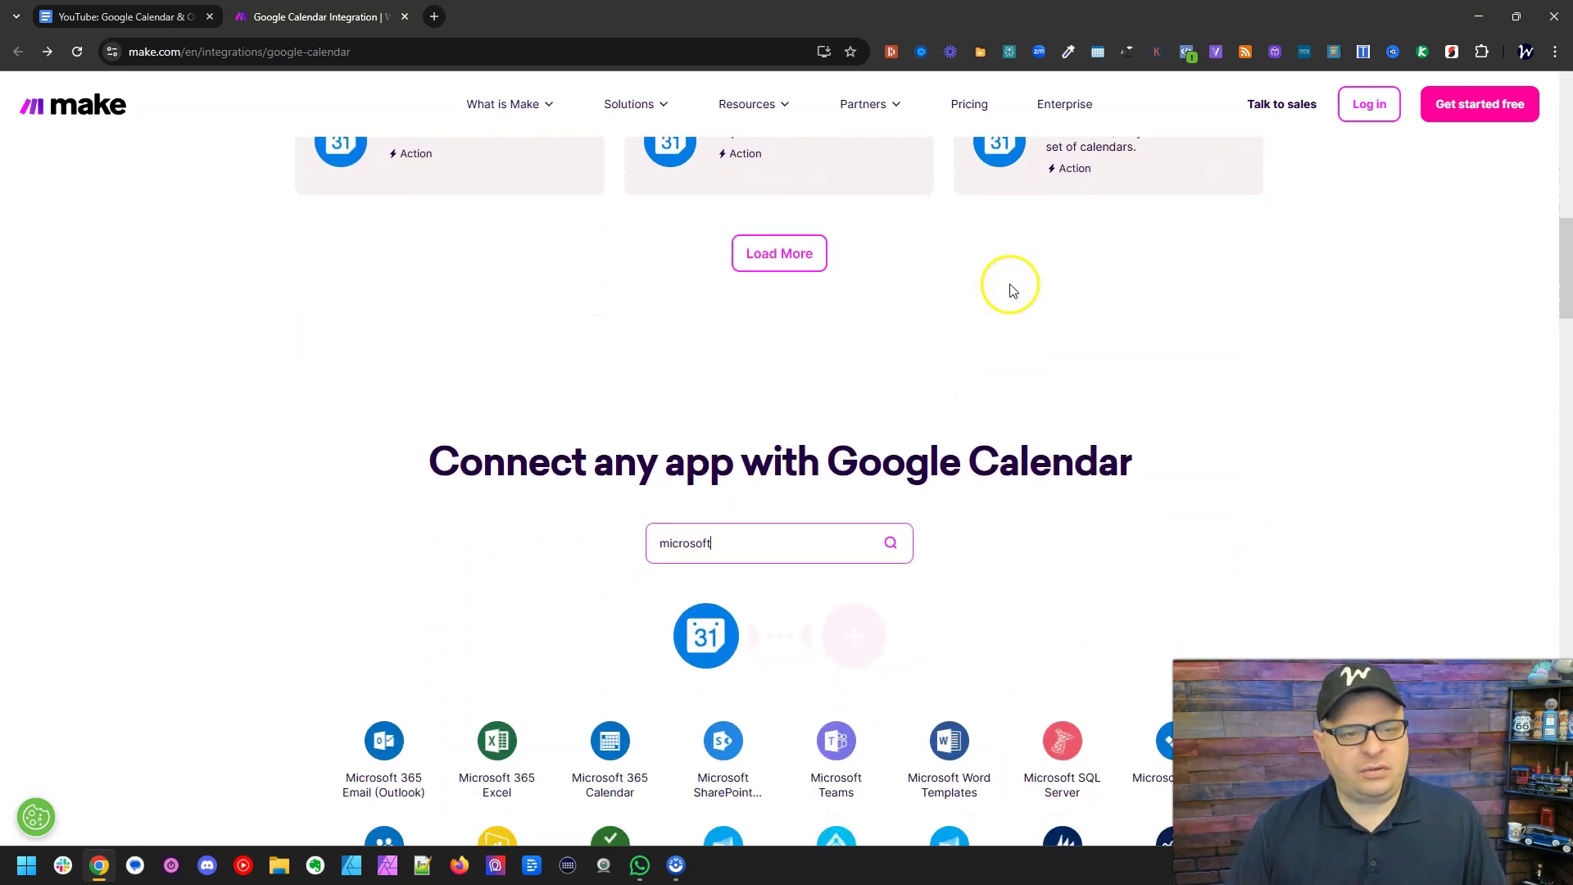
{"action": "scroll", "coordinate": [1011, 290], "scroll_direction": "down", "scroll_amount": 4}
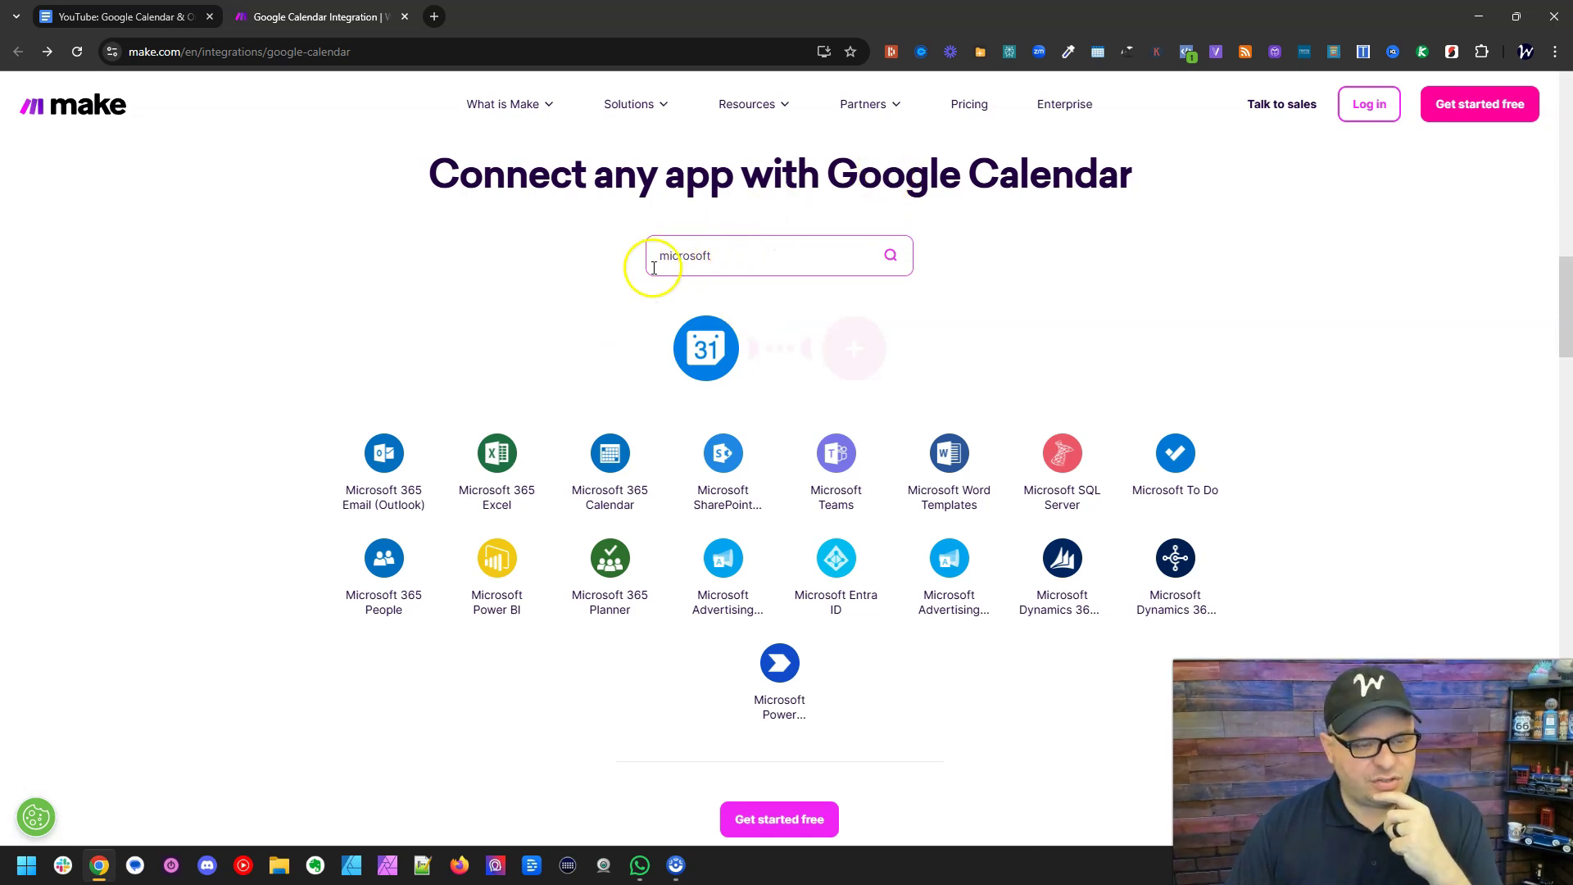
{"action": "left_click", "coordinate": [612, 454]}
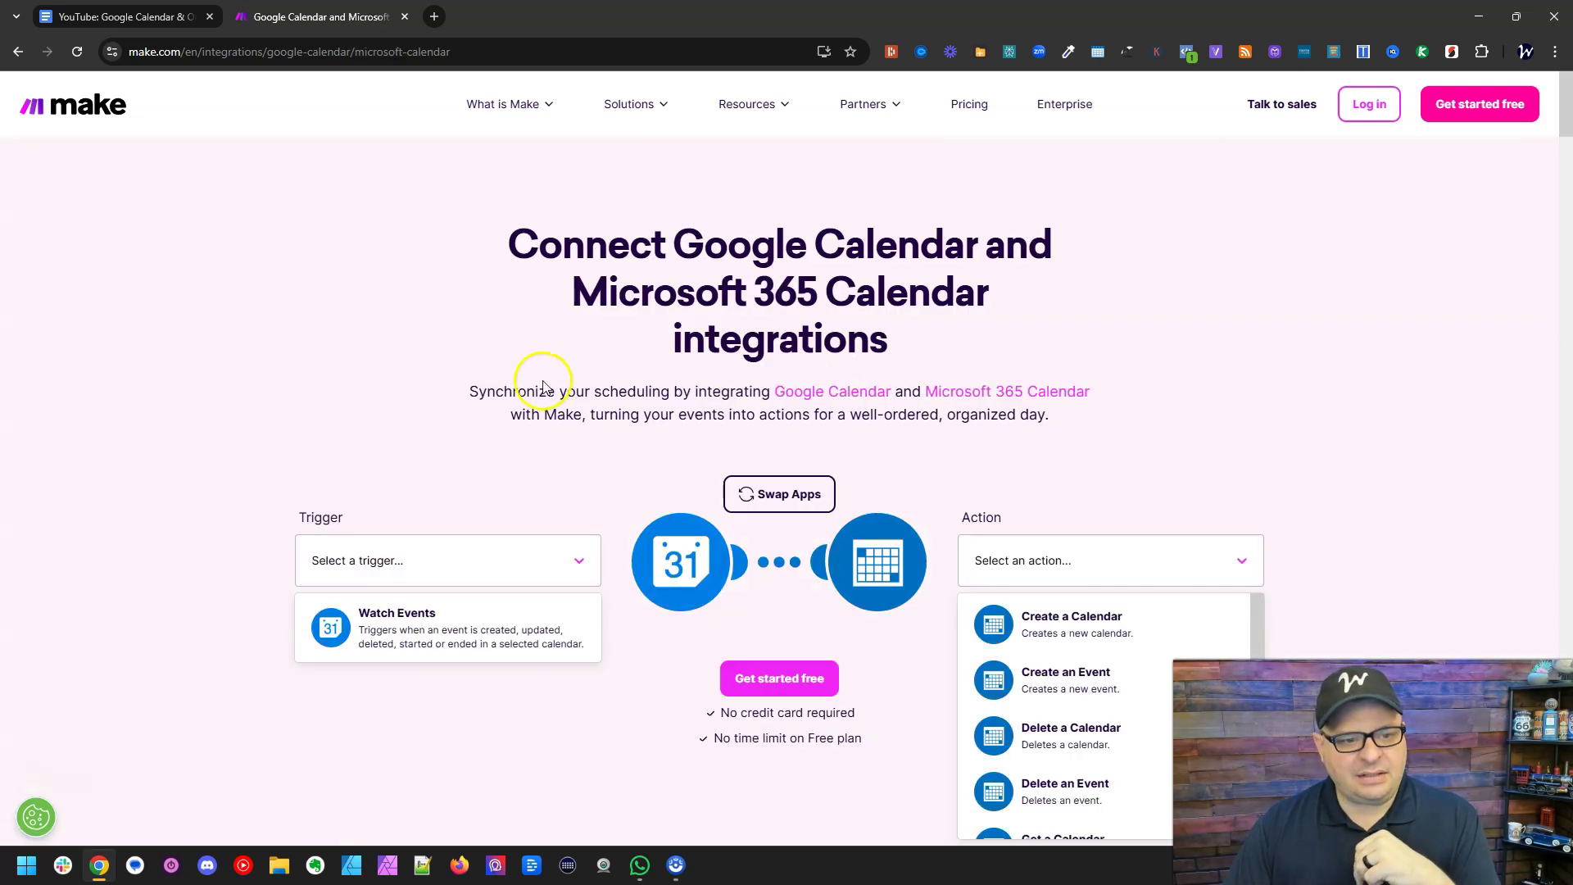
Choose Watch Events as the Google Calendar trigger and Create an Event as the Microsoft 365 Calendar action.
{"action": "scroll", "coordinate": [1243, 337], "scroll_direction": "down", "scroll_amount": 4}
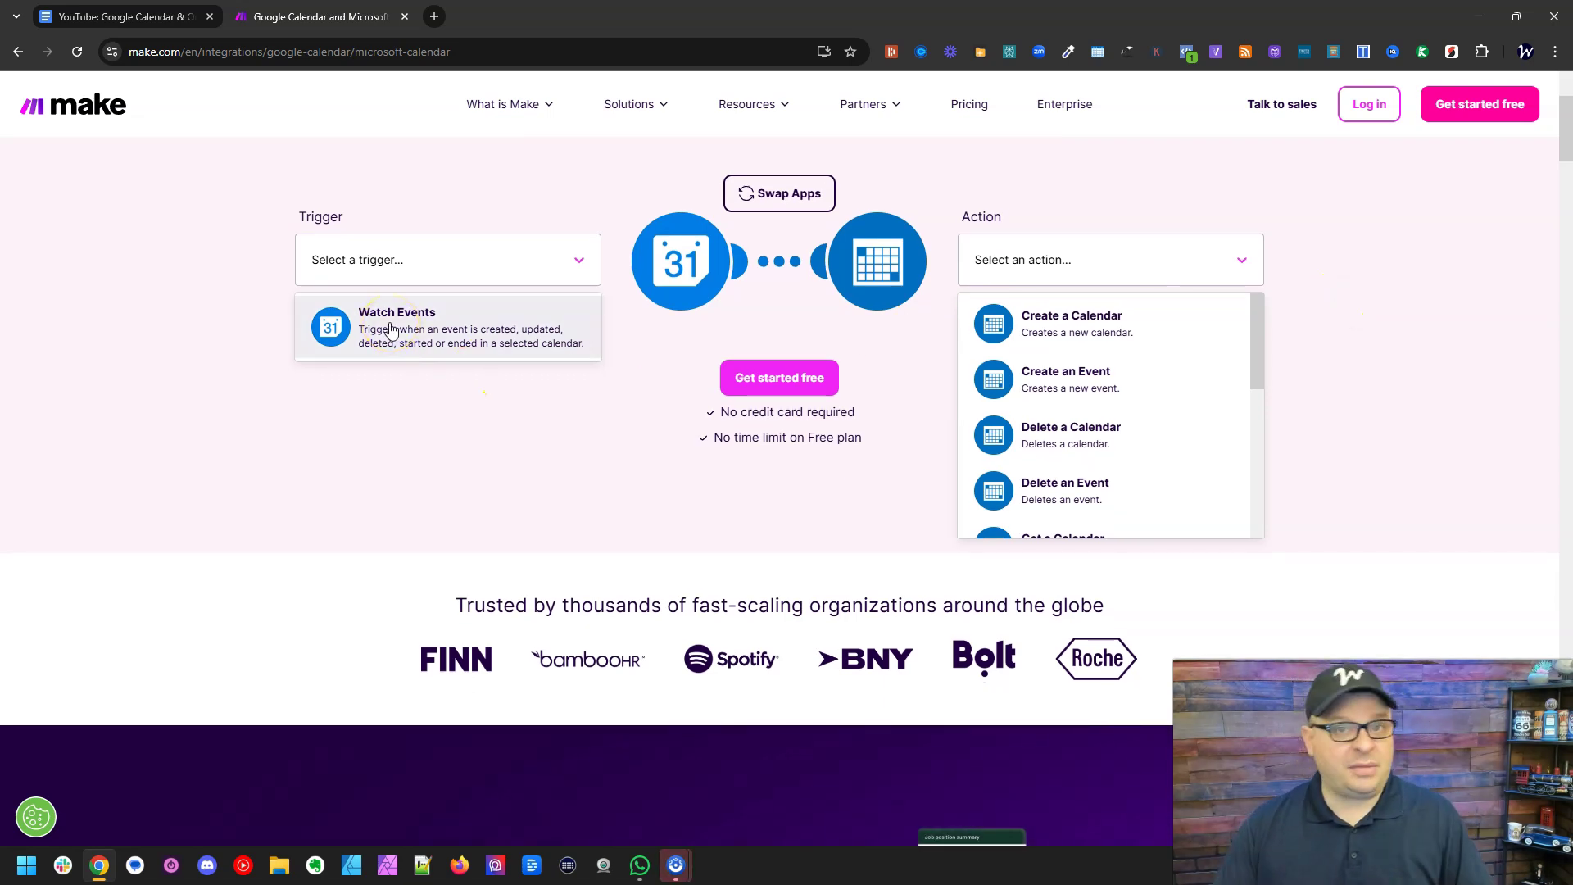
{"action": "scroll", "coordinate": [245, 393], "scroll_direction": "up", "scroll_amount": 1}
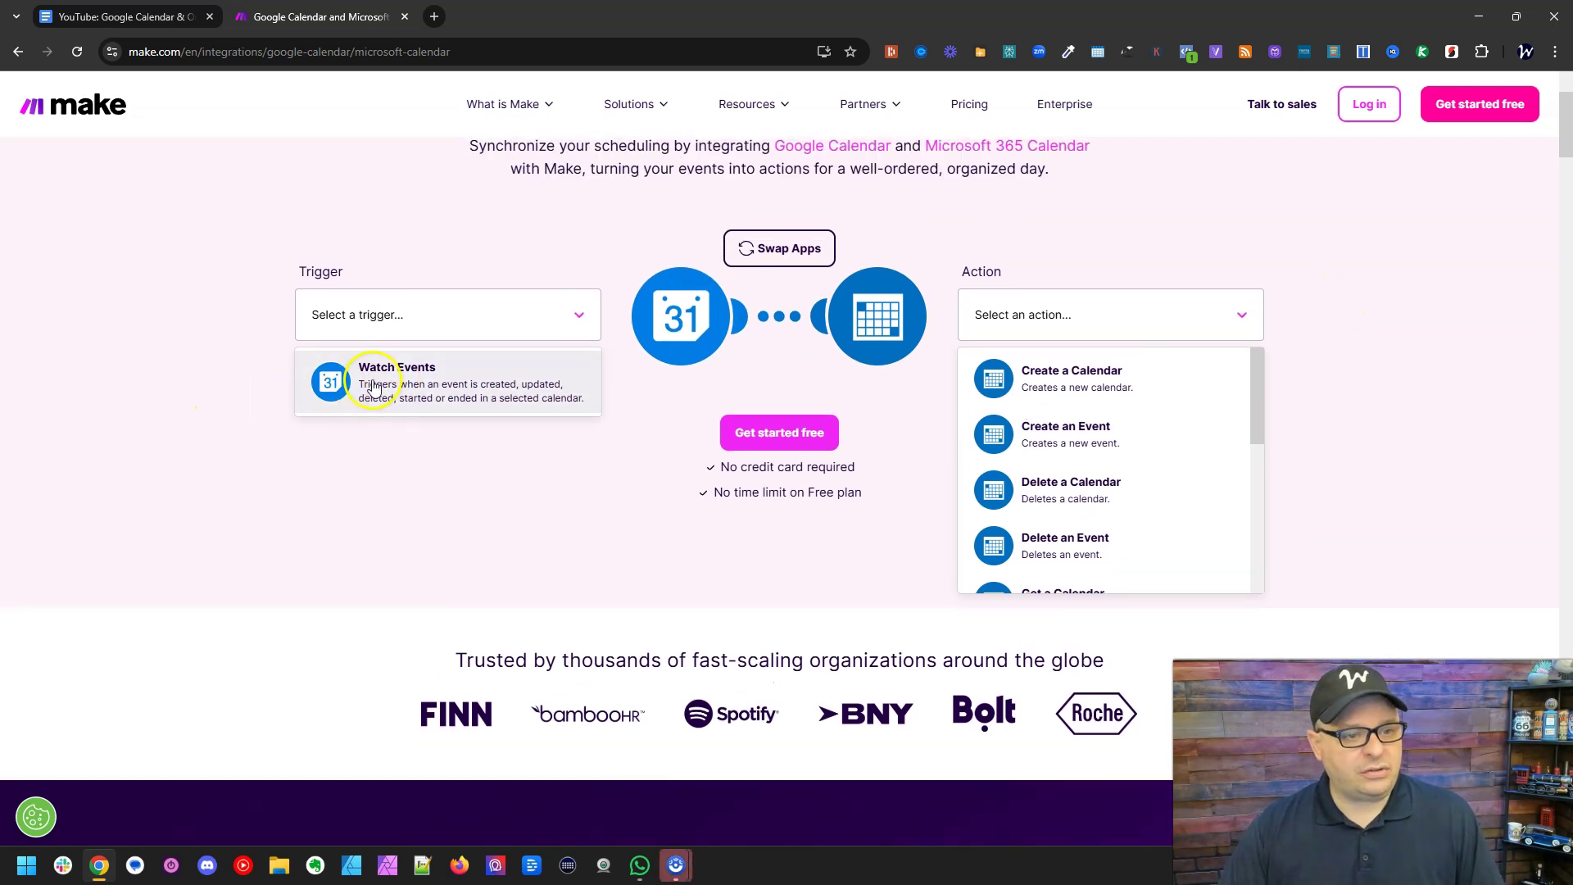
{"action": "left_click", "coordinate": [423, 385]}
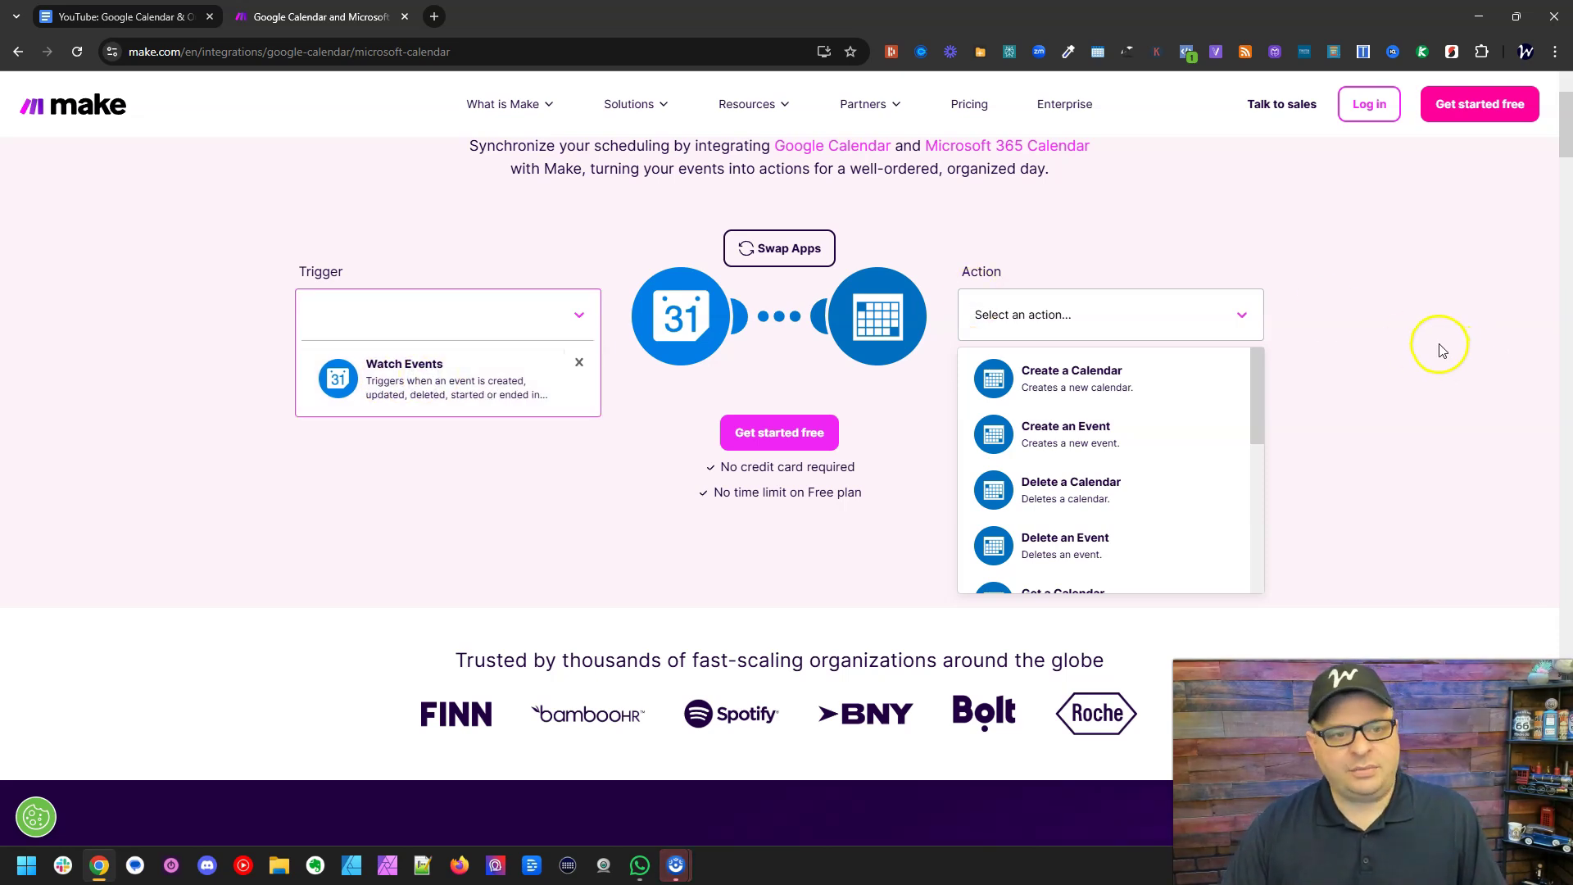
{"action": "scroll", "coordinate": [1440, 348], "scroll_direction": "down", "scroll_amount": 1}
{"action": "left_click_drag", "start_coordinate": [1258, 328], "coordinate": [1254, 309]}
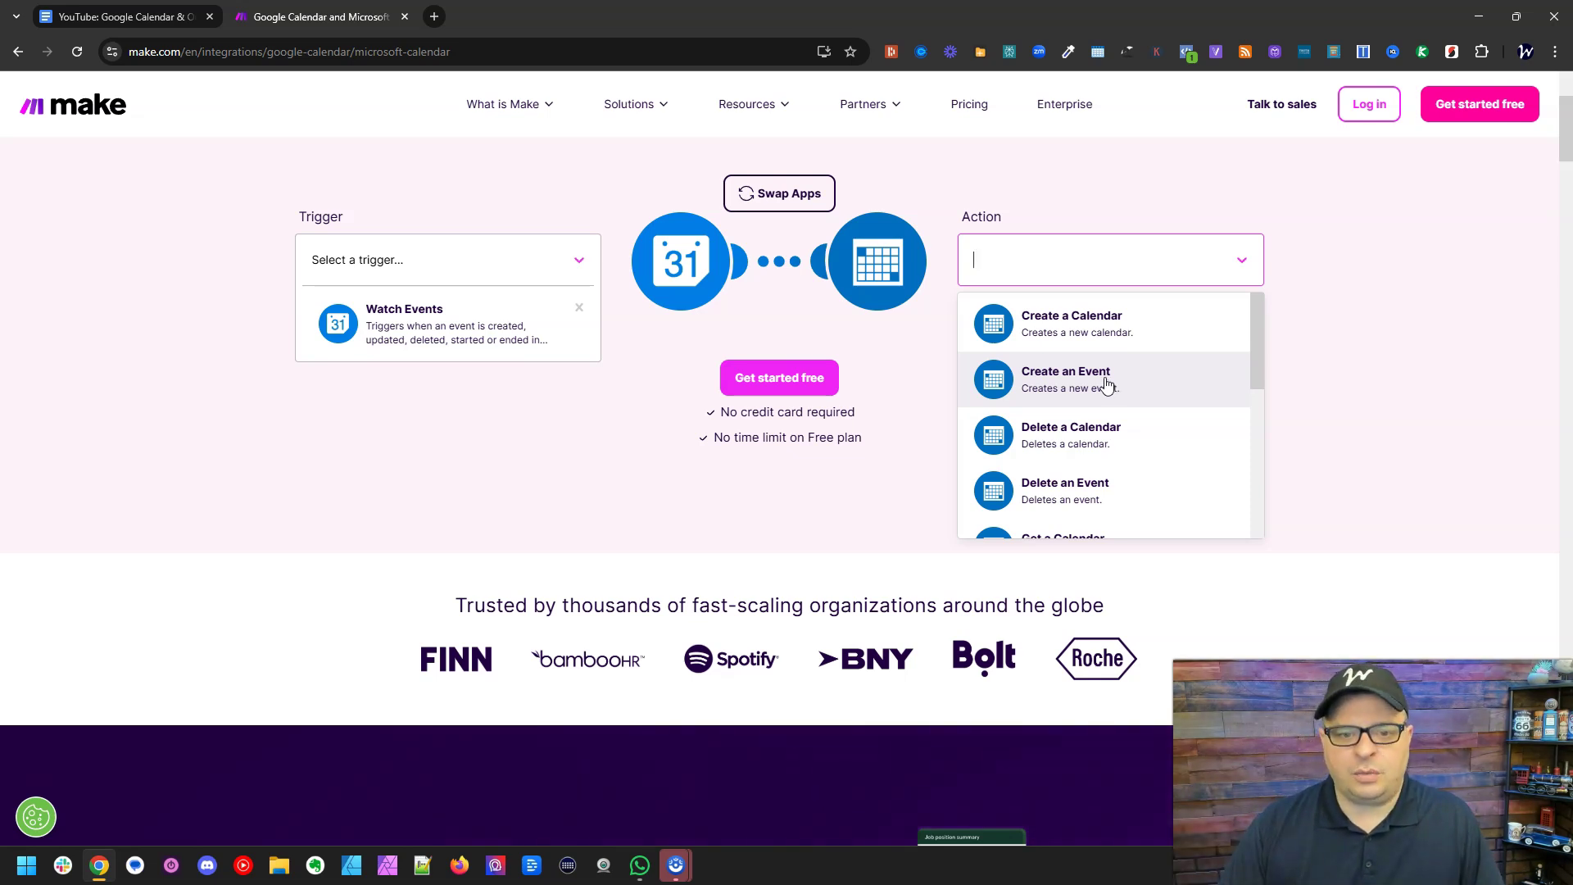
{"action": "left_click", "coordinate": [1108, 385]}
{"action": "scroll", "coordinate": [1413, 428], "scroll_direction": "up", "scroll_amount": 1}
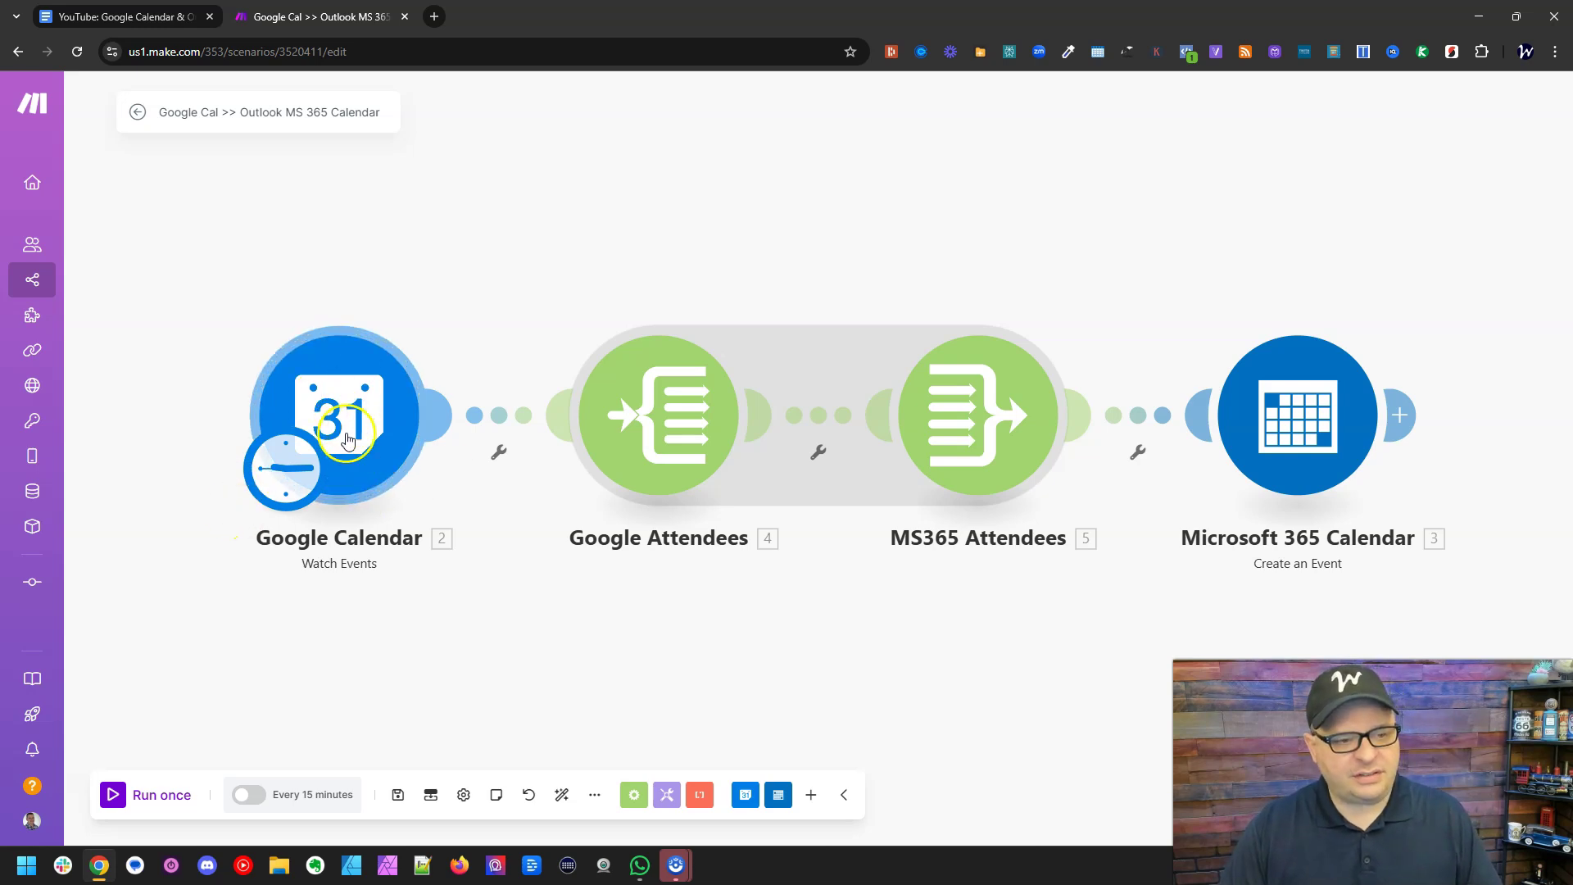
Review the schedule settings of the scenario's Google Calendar trigger and close them without saving.
{"action": "left_click", "coordinate": [1223, 427]}
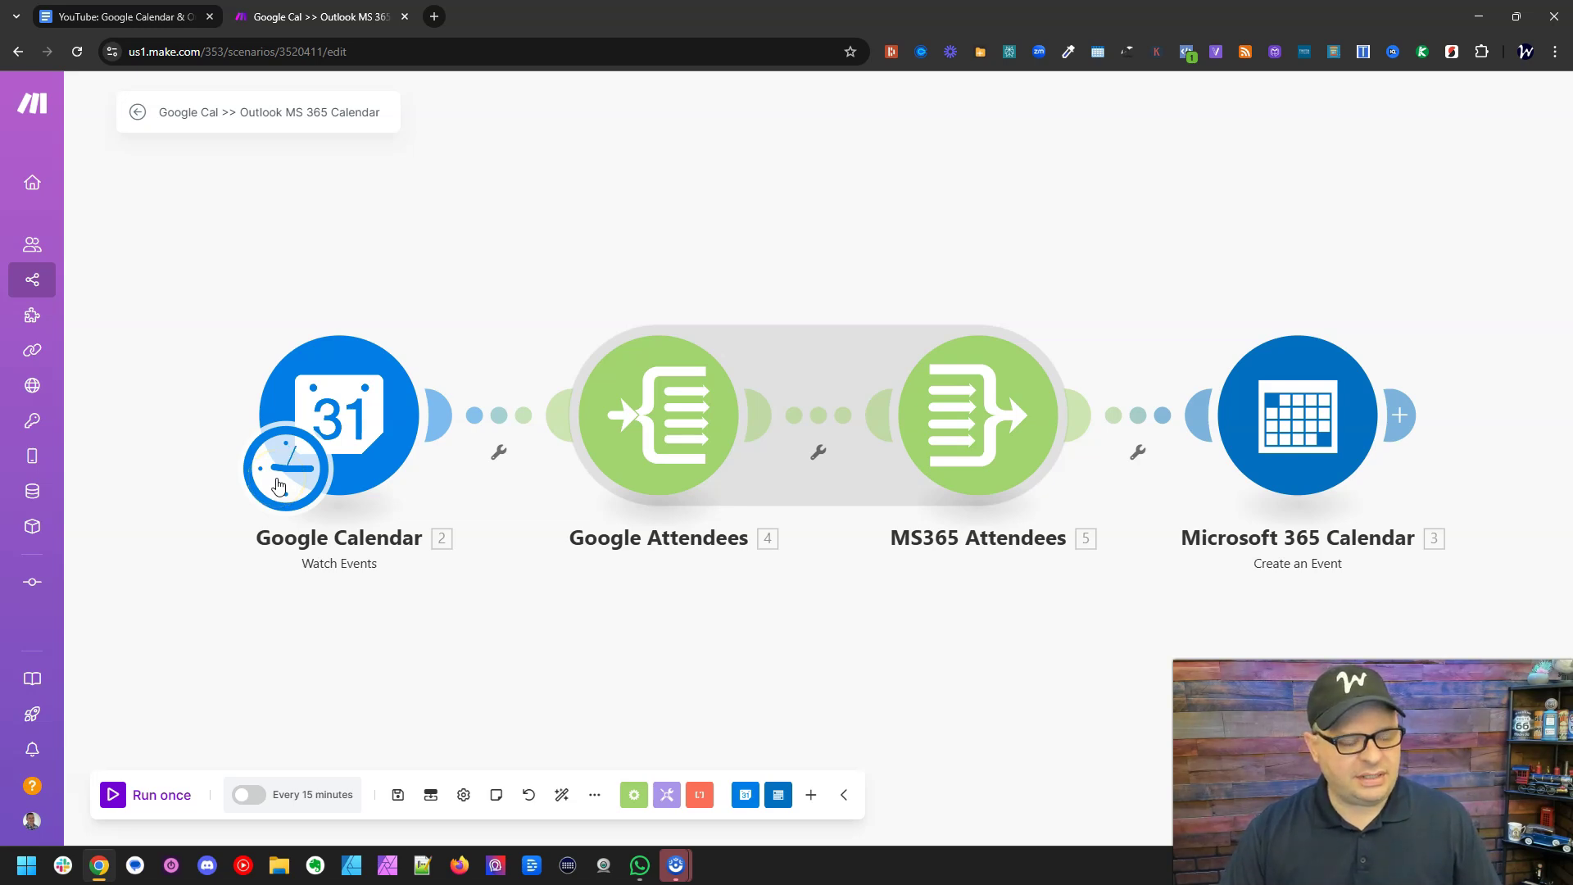
{"action": "left_click", "coordinate": [281, 431]}
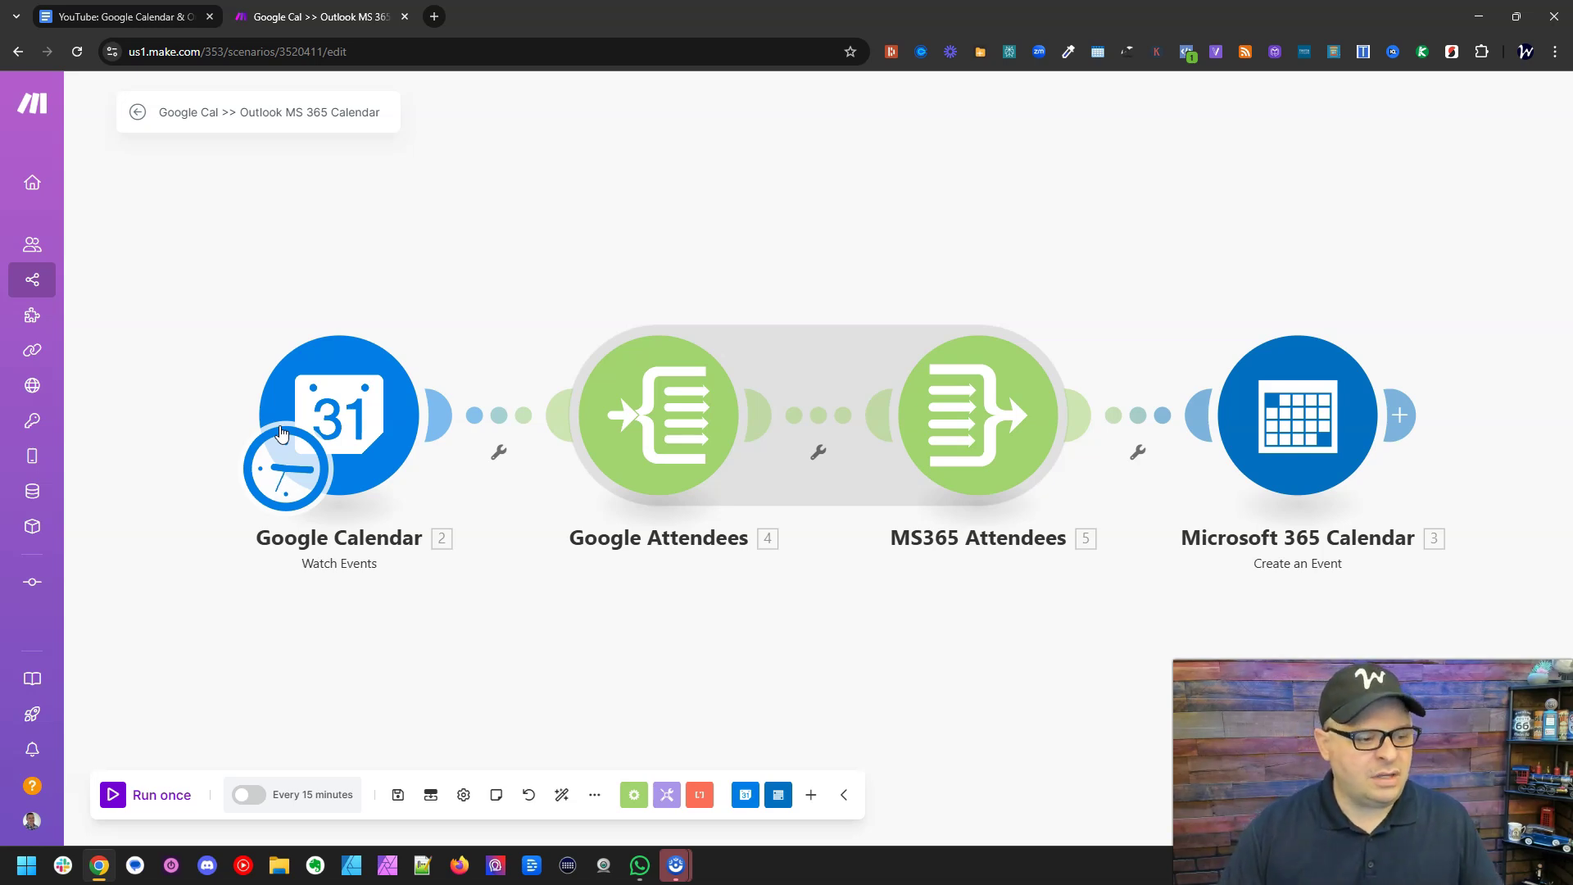
{"action": "left_click", "coordinate": [278, 492]}
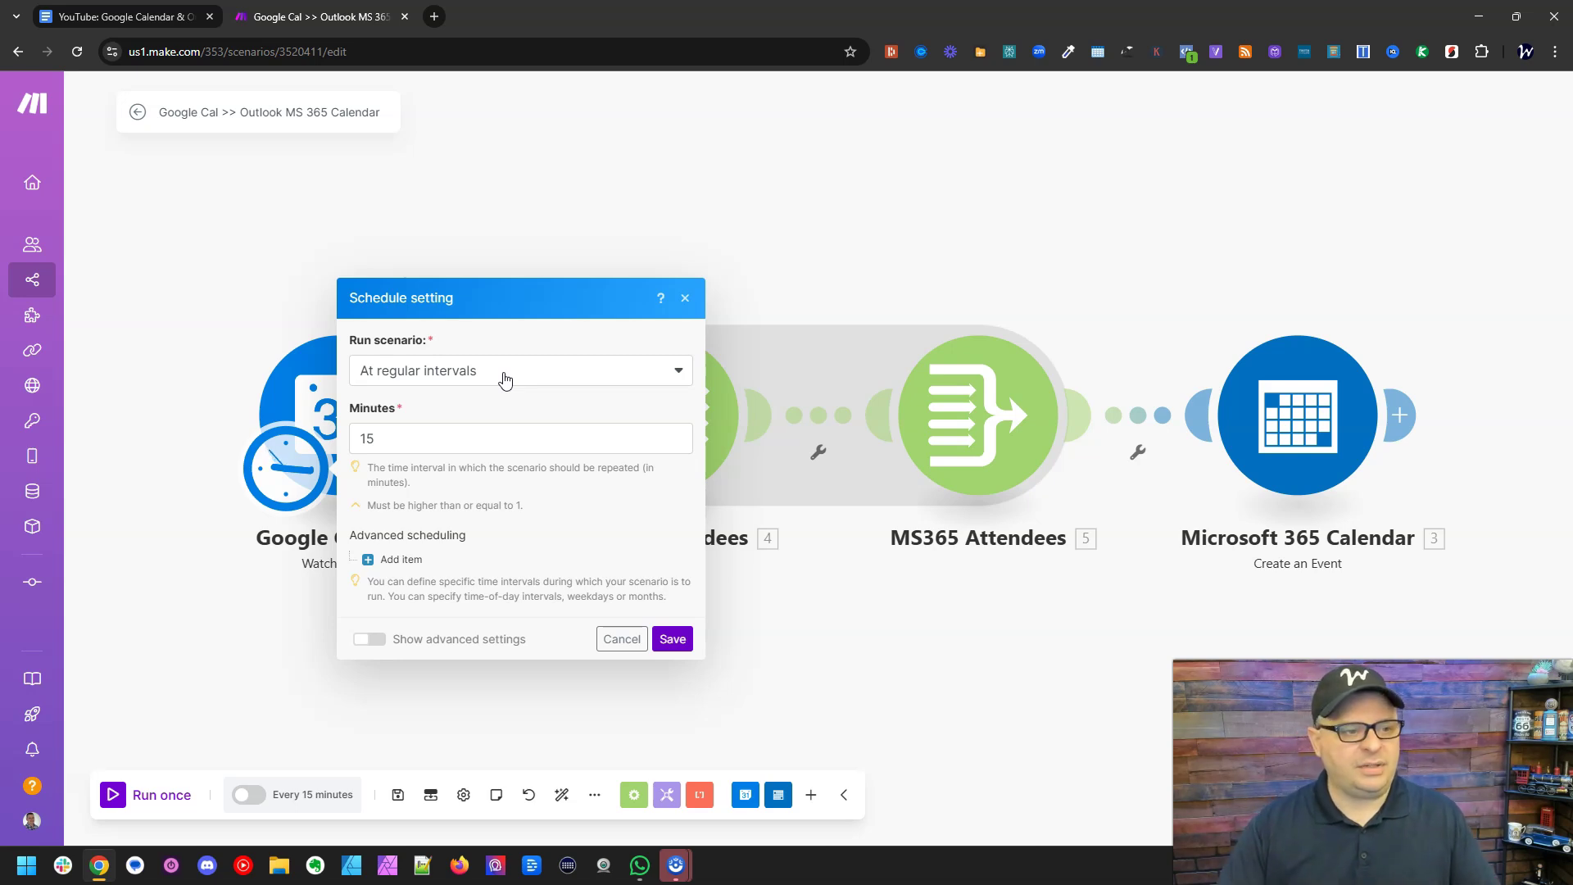
{"action": "left_click", "coordinate": [685, 298]}
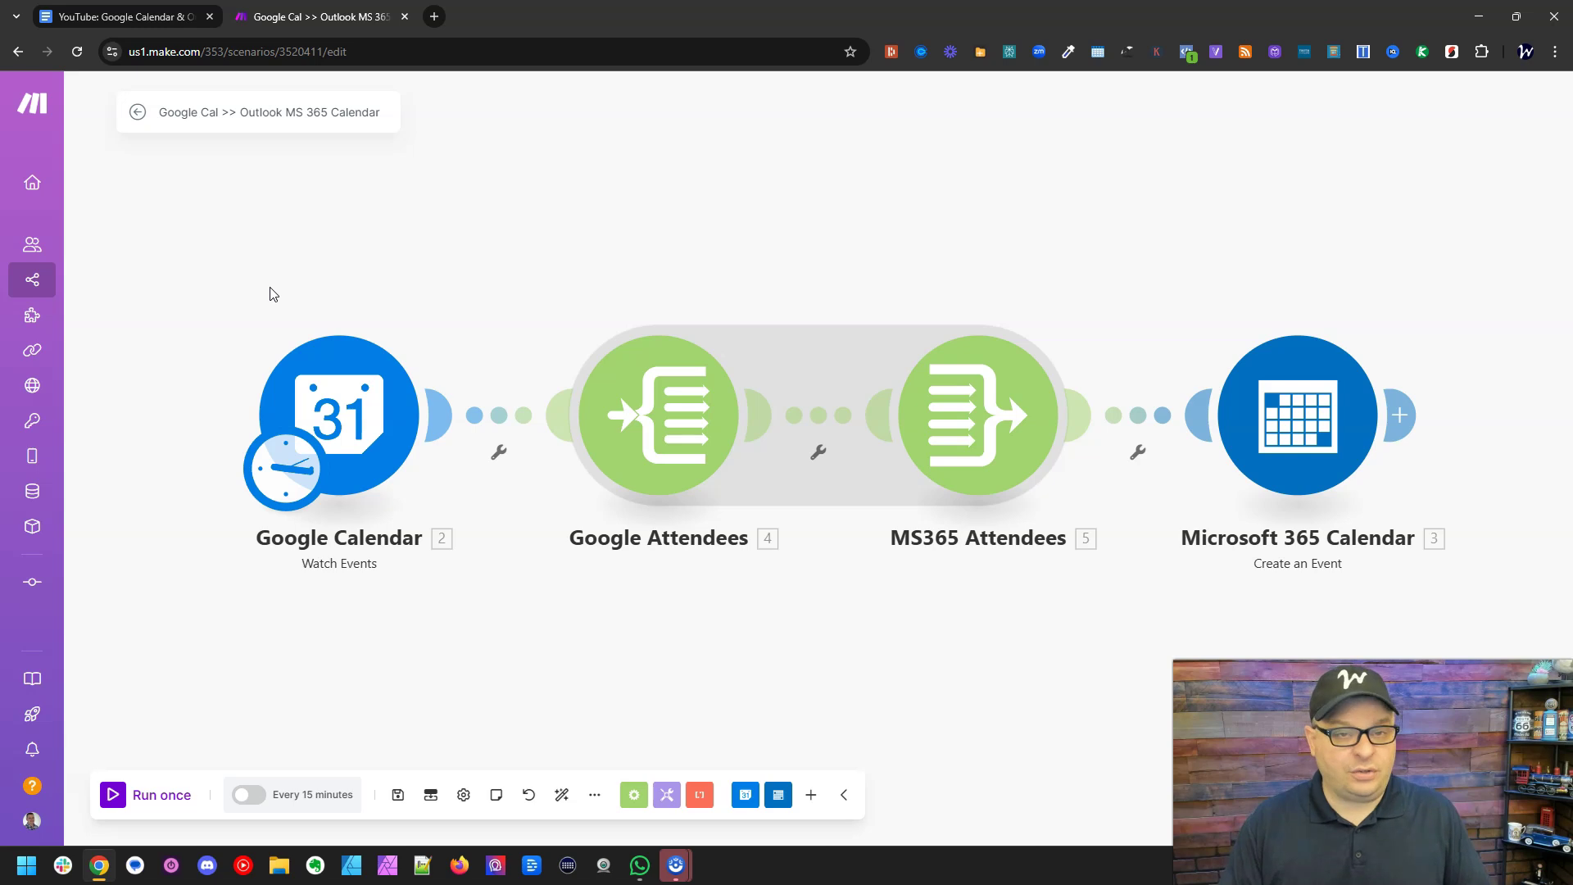
{"action": "left_click", "coordinate": [239, 345]}
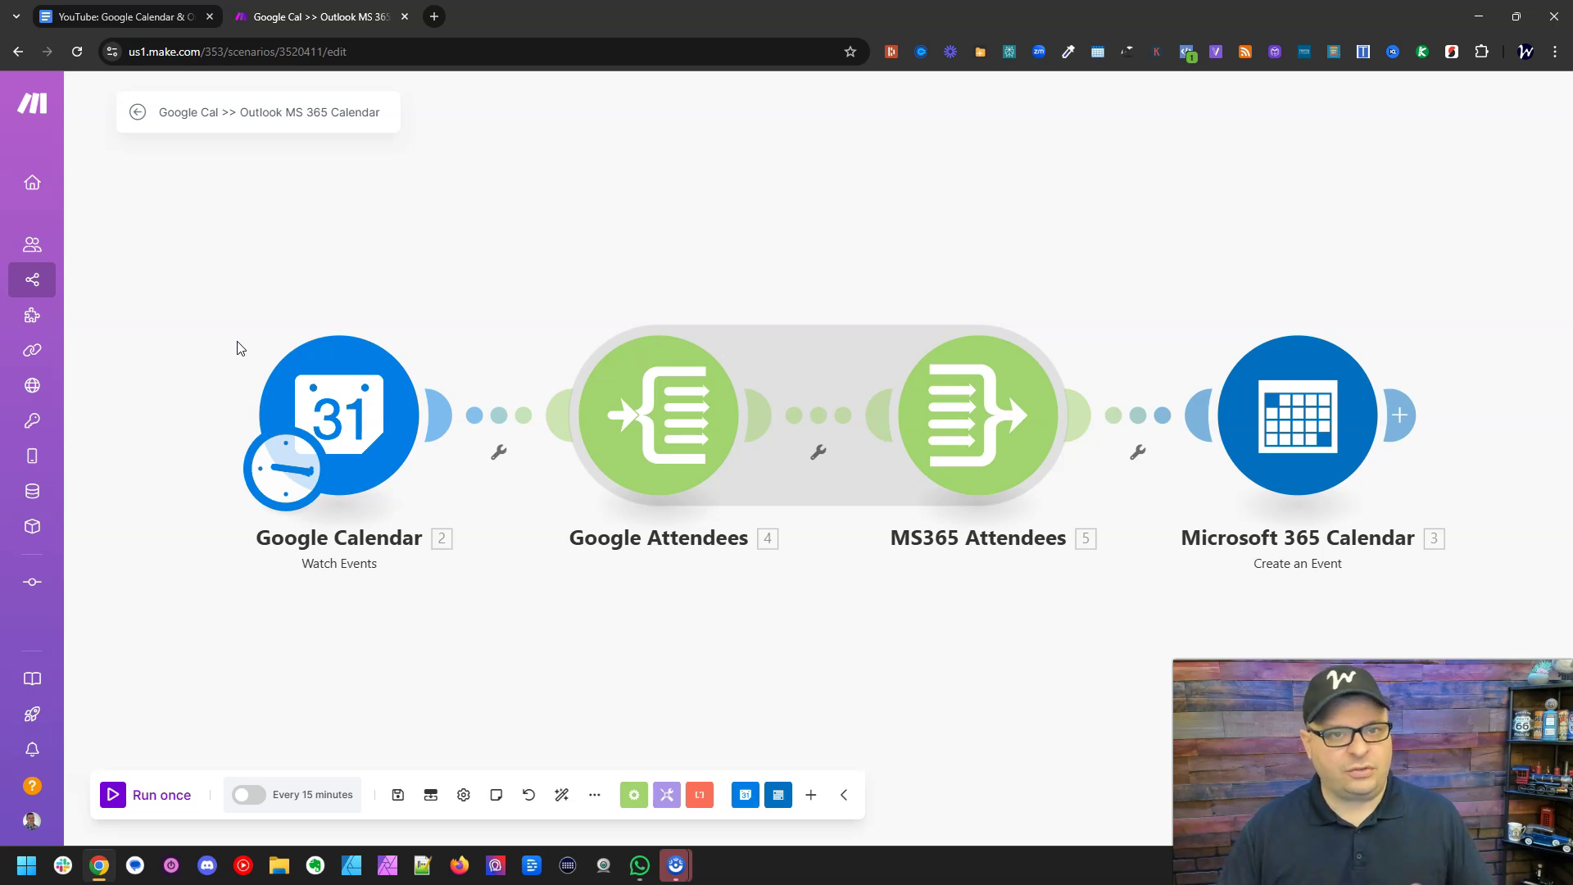
Set the scenario to run at regular intervals of 240 minutes in the schedule settings.
{"action": "left_click", "coordinate": [288, 803]}
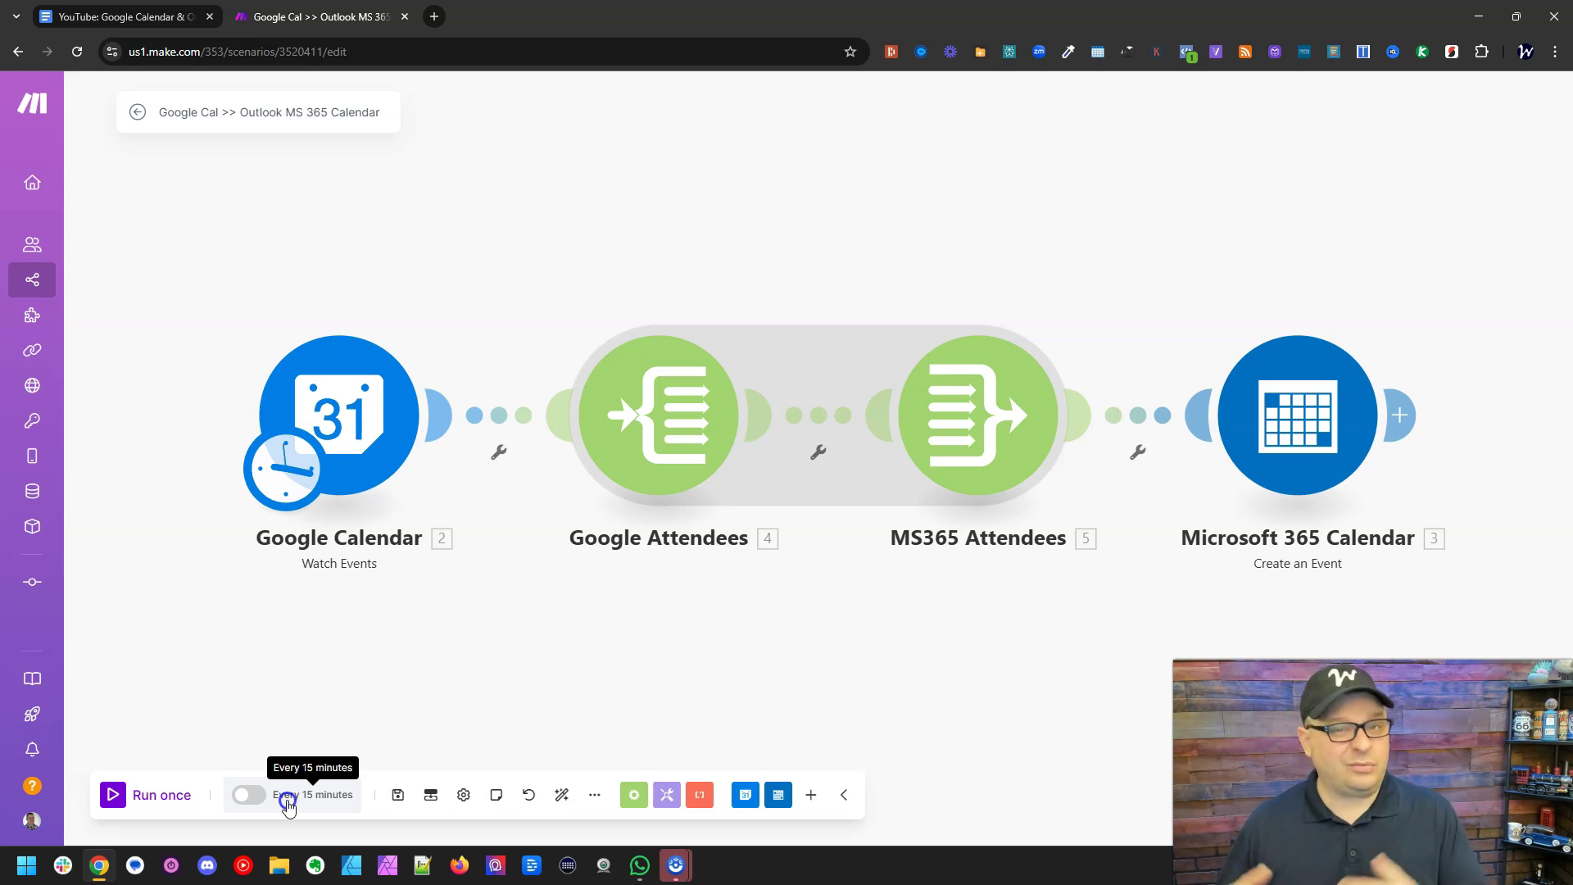
{"action": "left_click", "coordinate": [287, 804]}
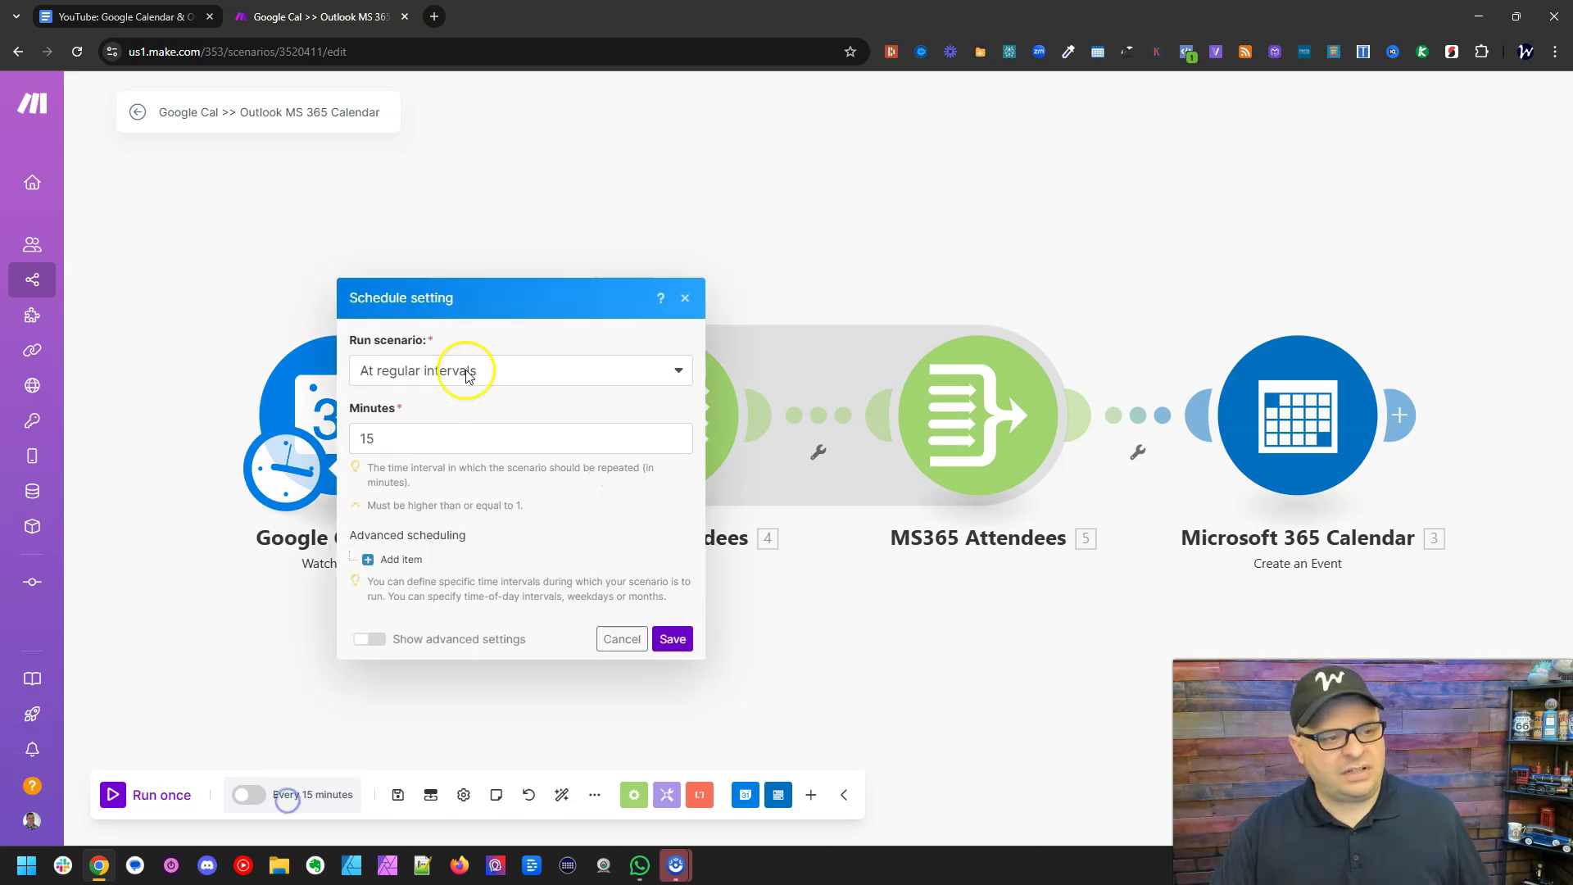
{"action": "double_click", "coordinate": [370, 438]}
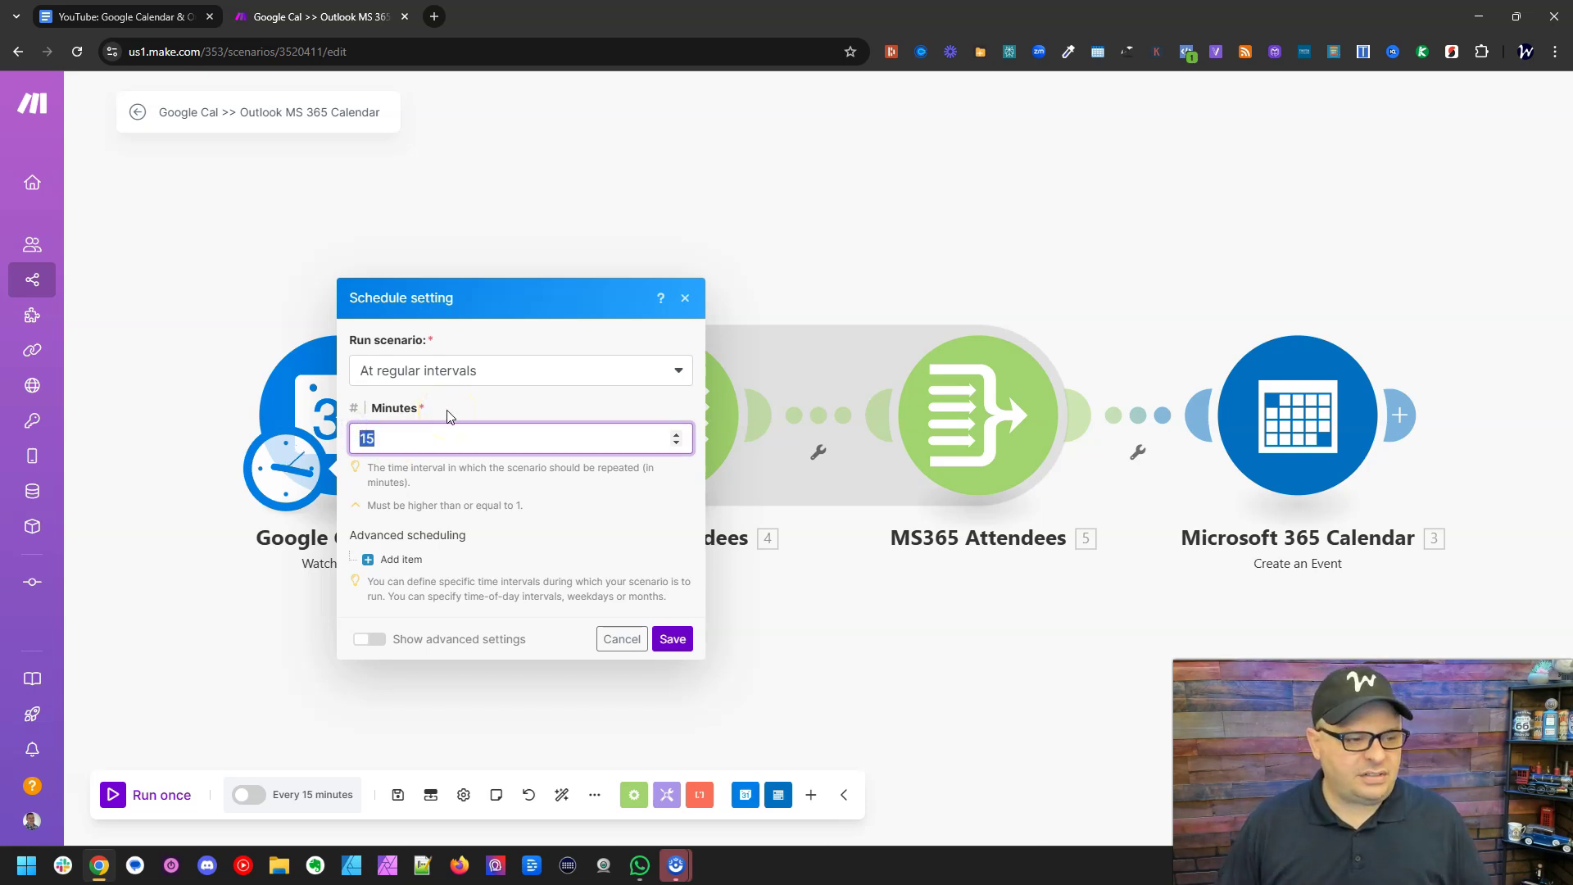
{"action": "type", "text": "240"}
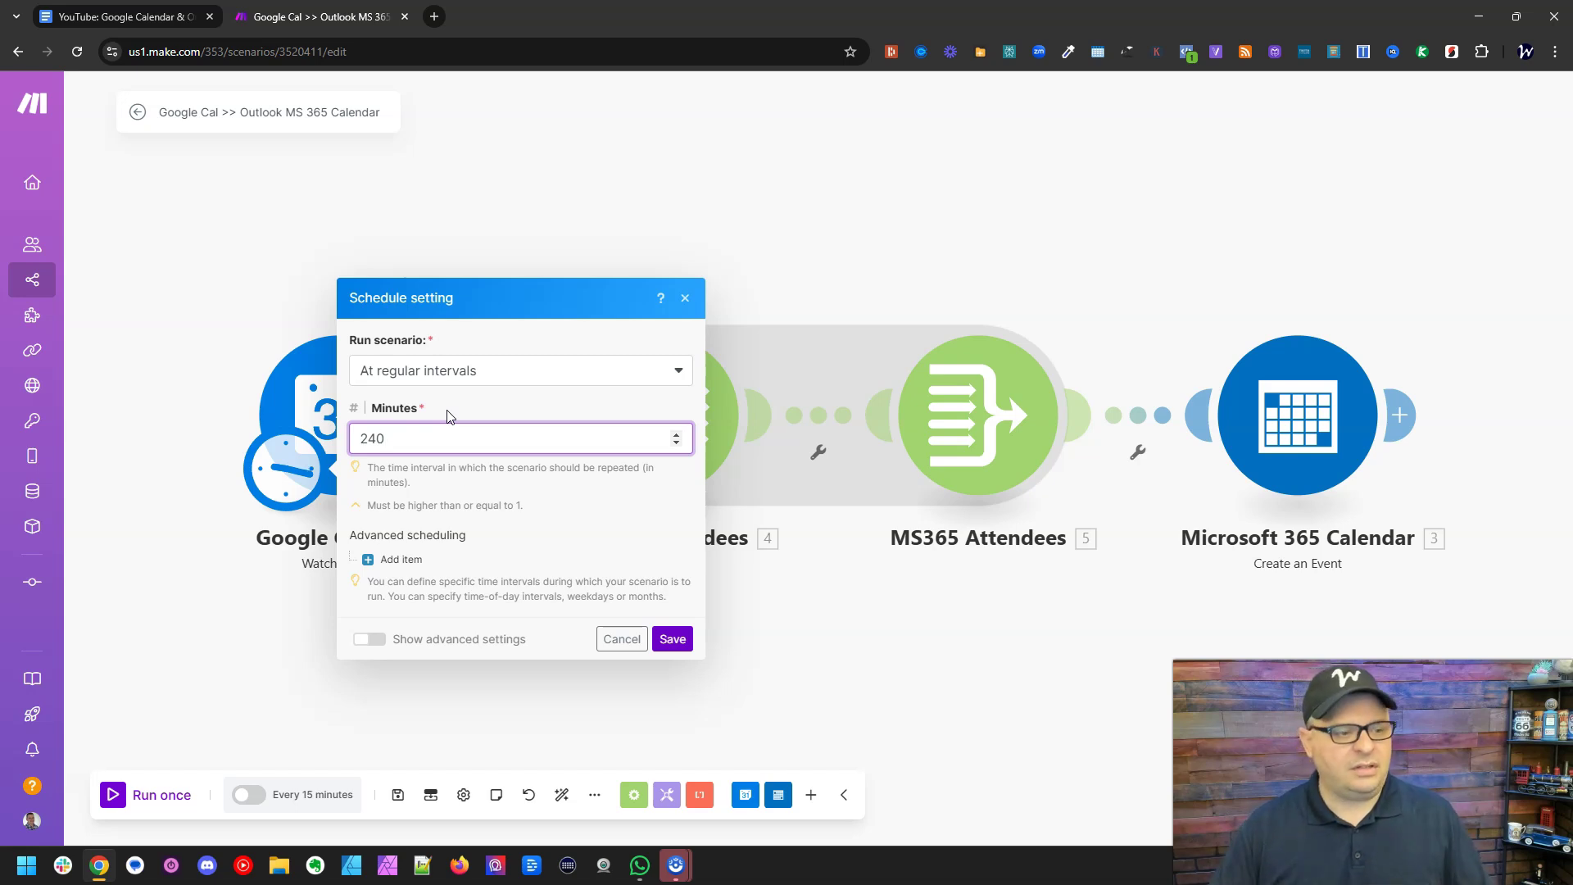
Add an advanced scheduling item and set its Time from to 7:00 AM.
{"action": "left_click", "coordinate": [412, 559]}
{"action": "scroll", "coordinate": [534, 500], "scroll_direction": "down", "scroll_amount": 2}
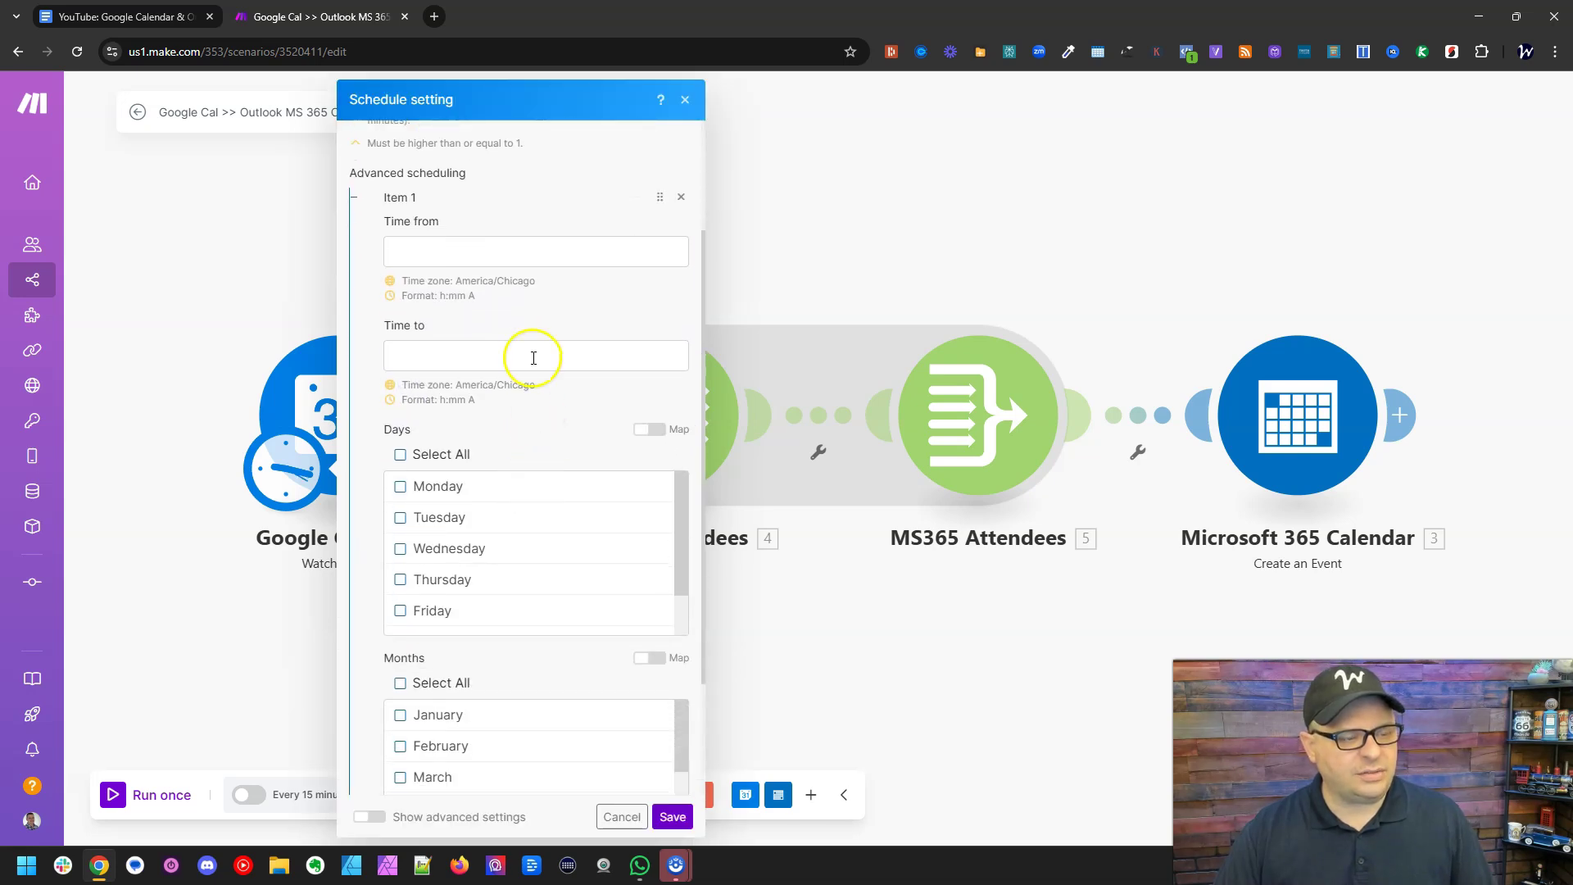
{"action": "left_click", "coordinate": [479, 252]}
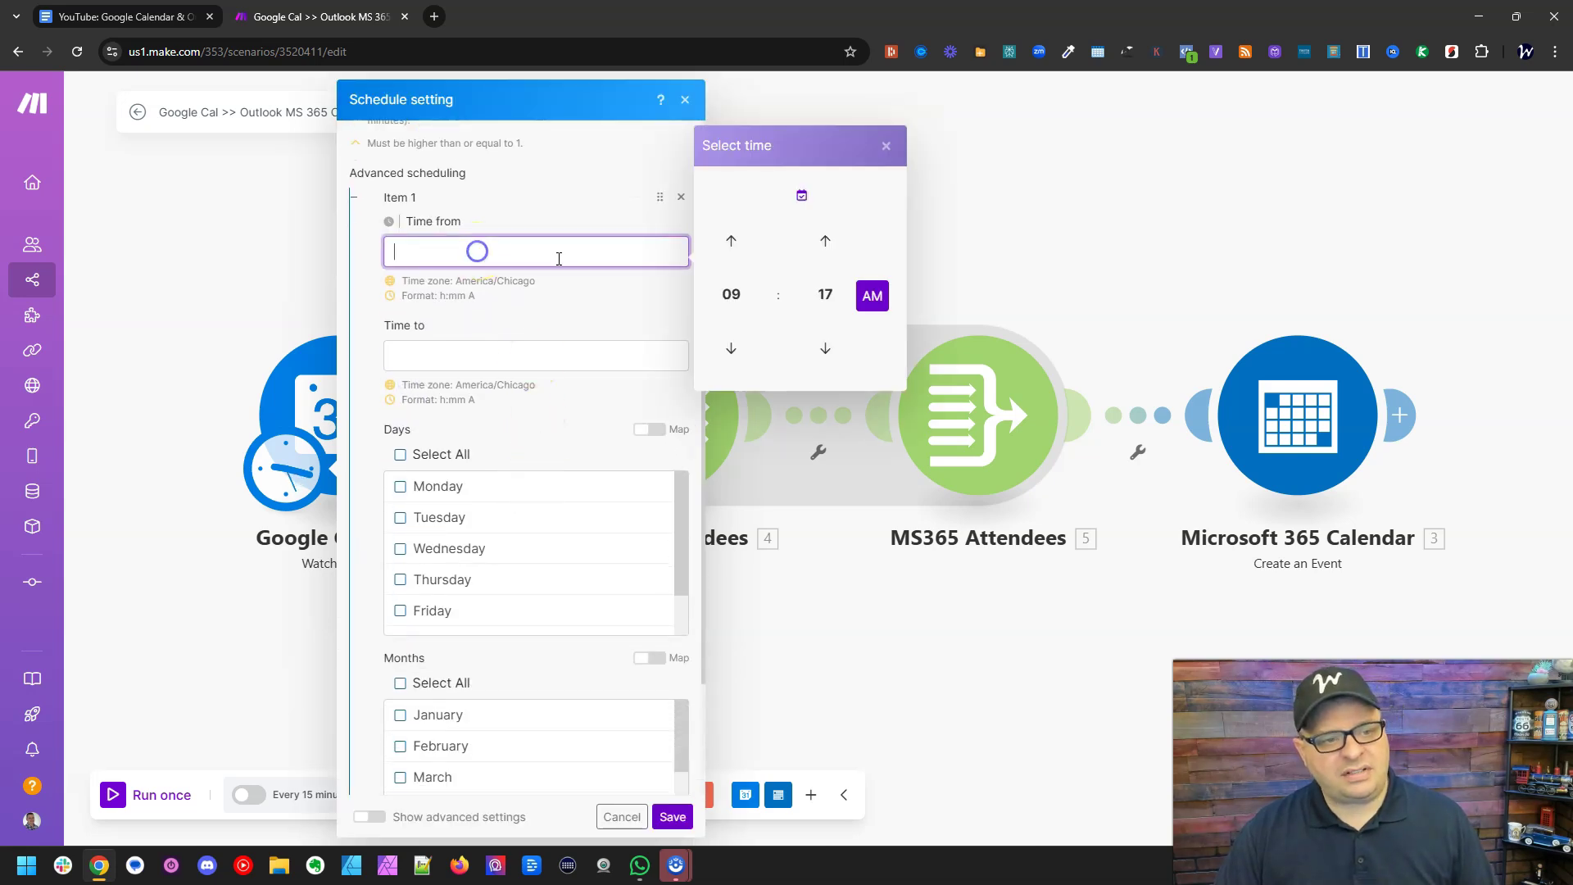
{"action": "left_click", "coordinate": [732, 296]}
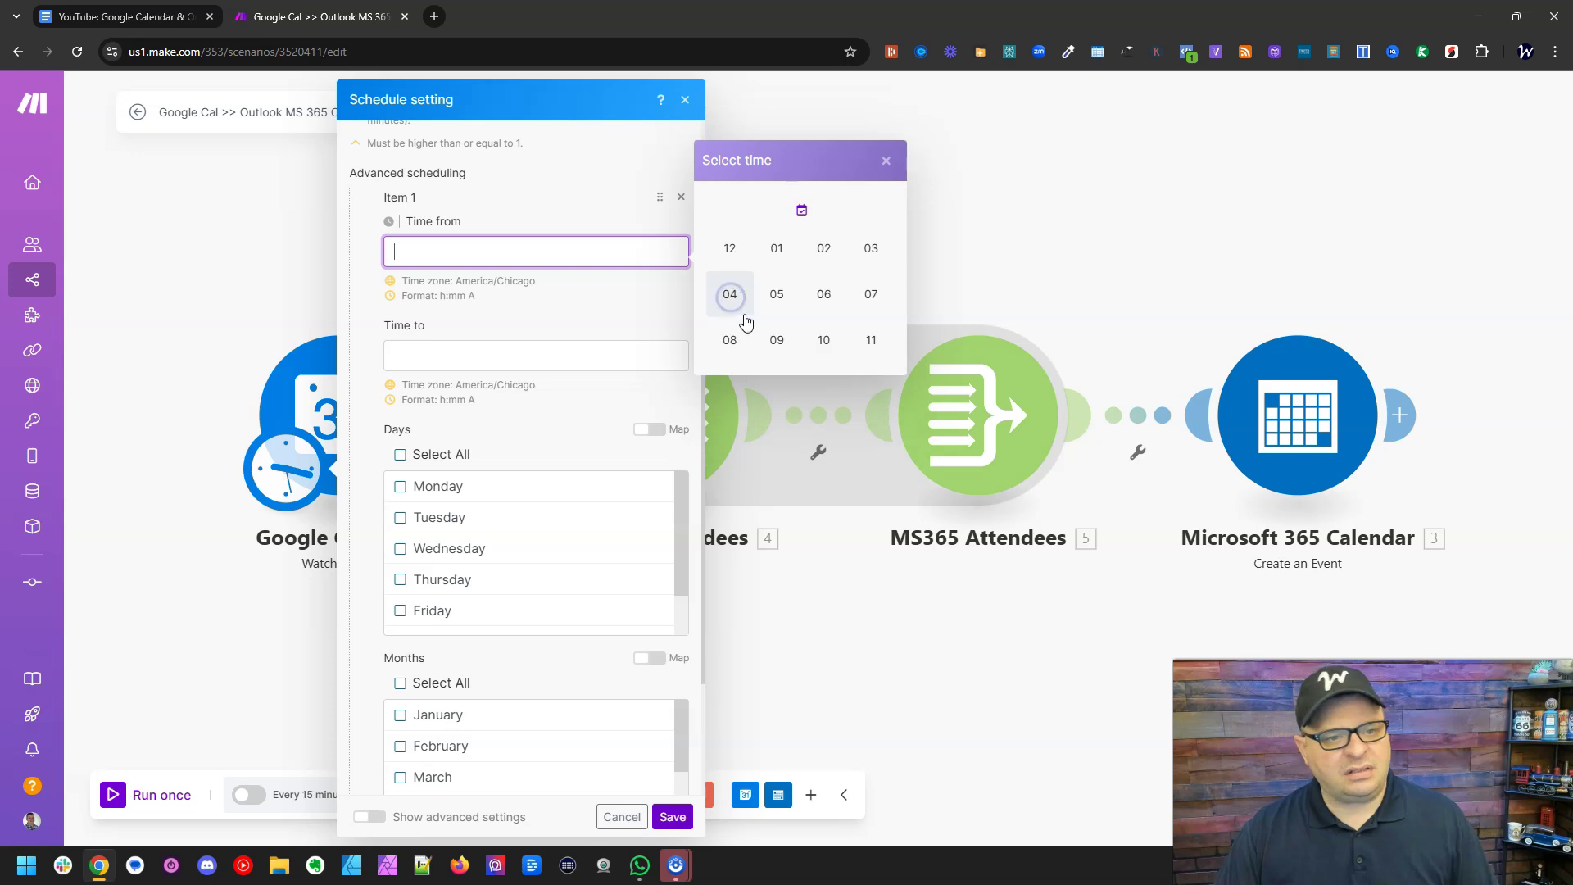
{"action": "left_click", "coordinate": [829, 295]}
{"action": "left_click", "coordinate": [829, 295]}
{"action": "left_click", "coordinate": [729, 246]}
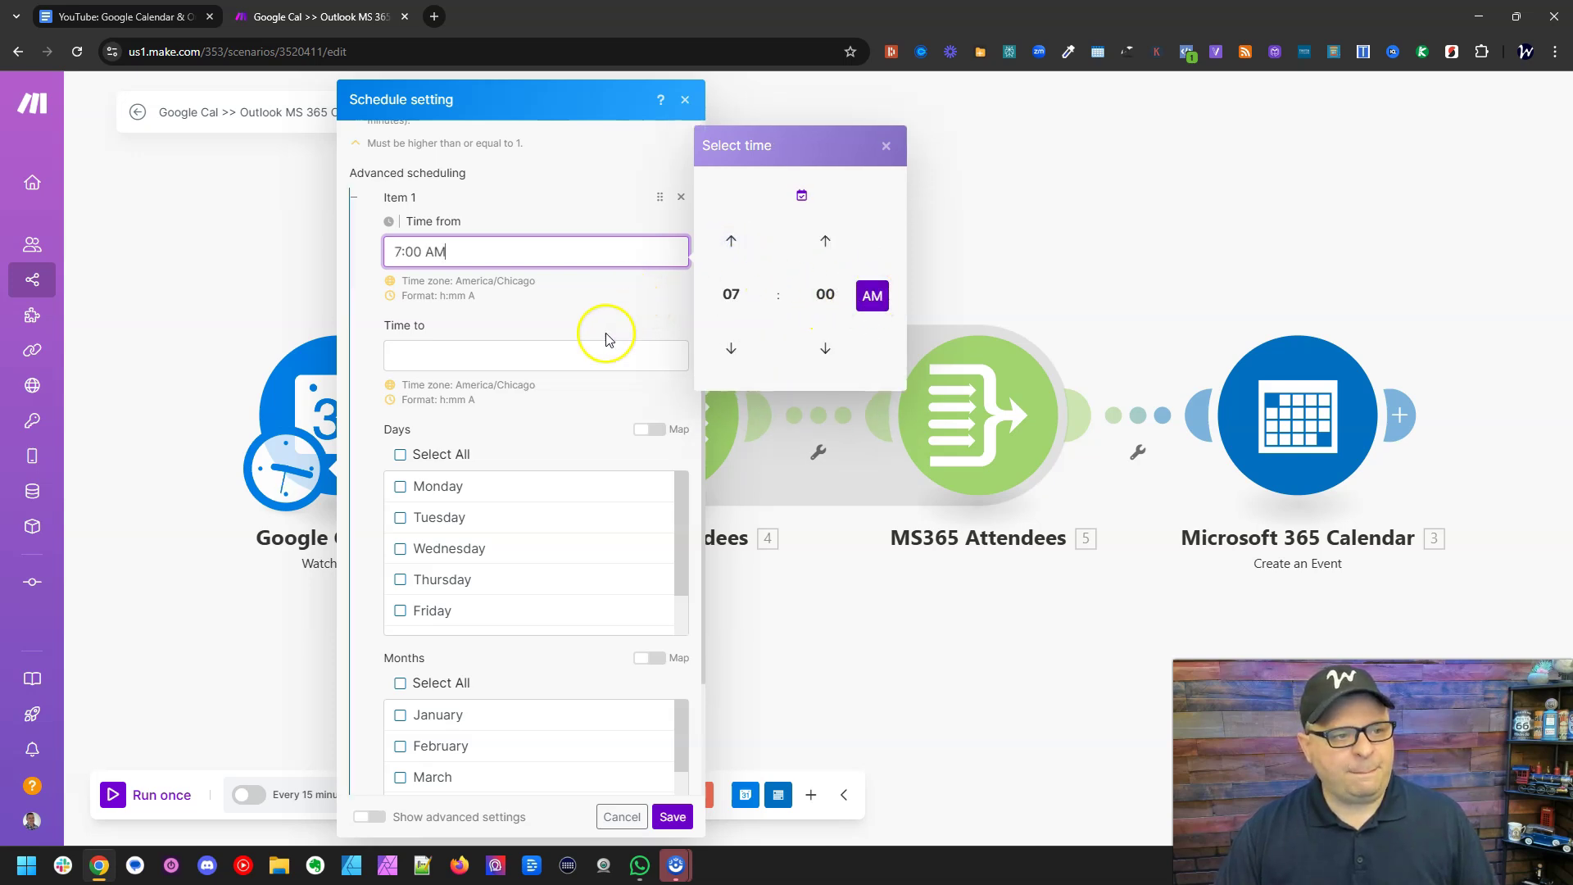
Set the advanced scheduling item's Time to to 6:00 PM.
{"action": "left_click", "coordinate": [594, 355]}
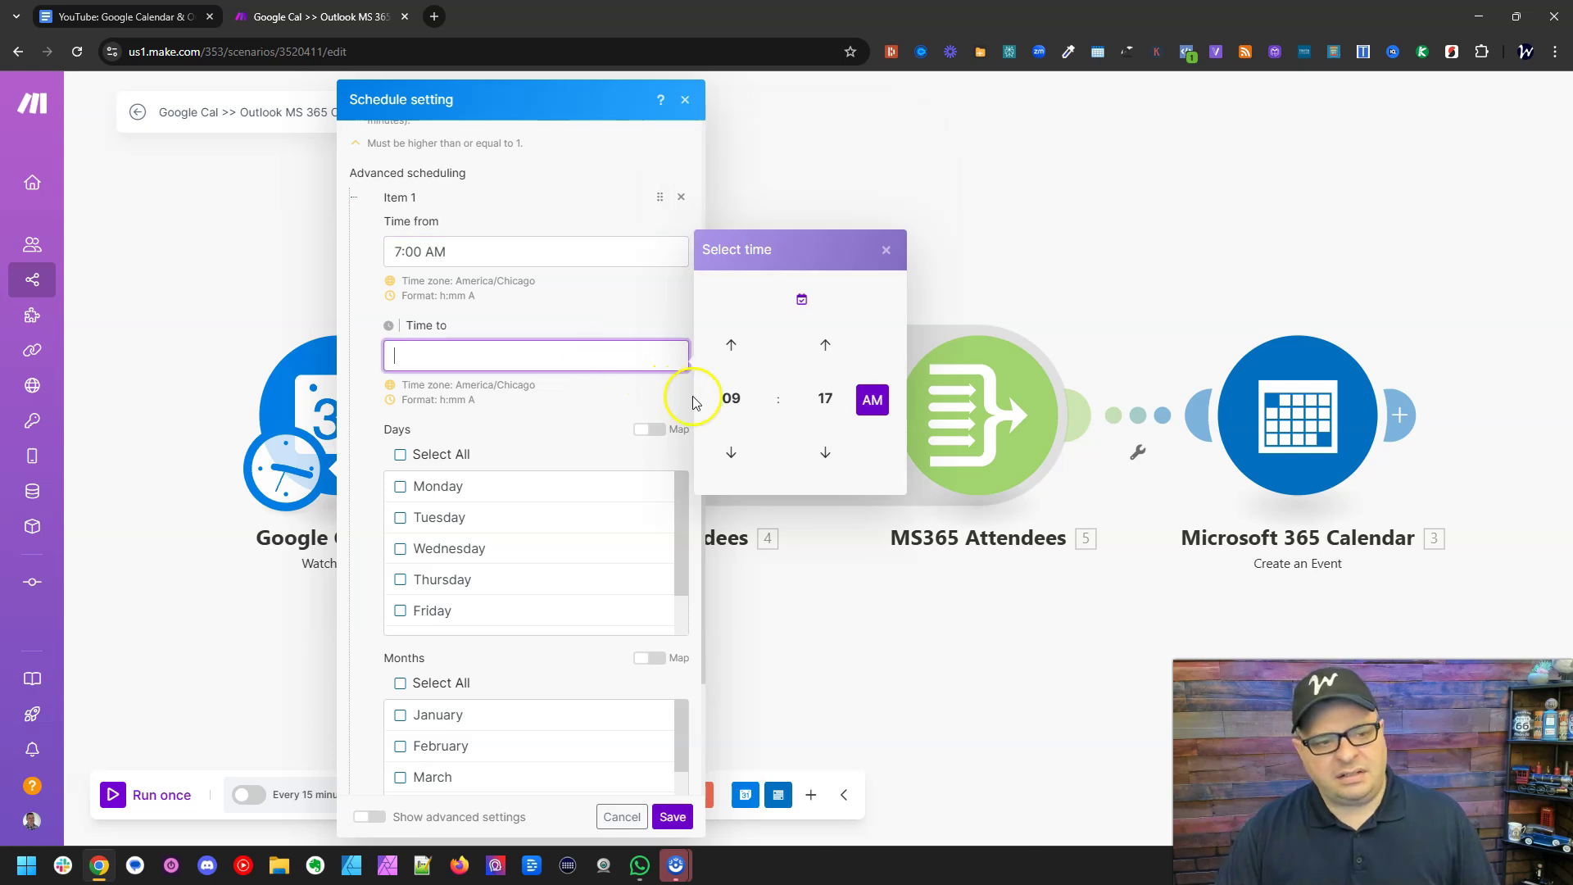
{"action": "left_click", "coordinate": [731, 398]}
{"action": "left_click", "coordinate": [822, 399]}
{"action": "left_click", "coordinate": [819, 397]}
{"action": "left_click", "coordinate": [732, 353]}
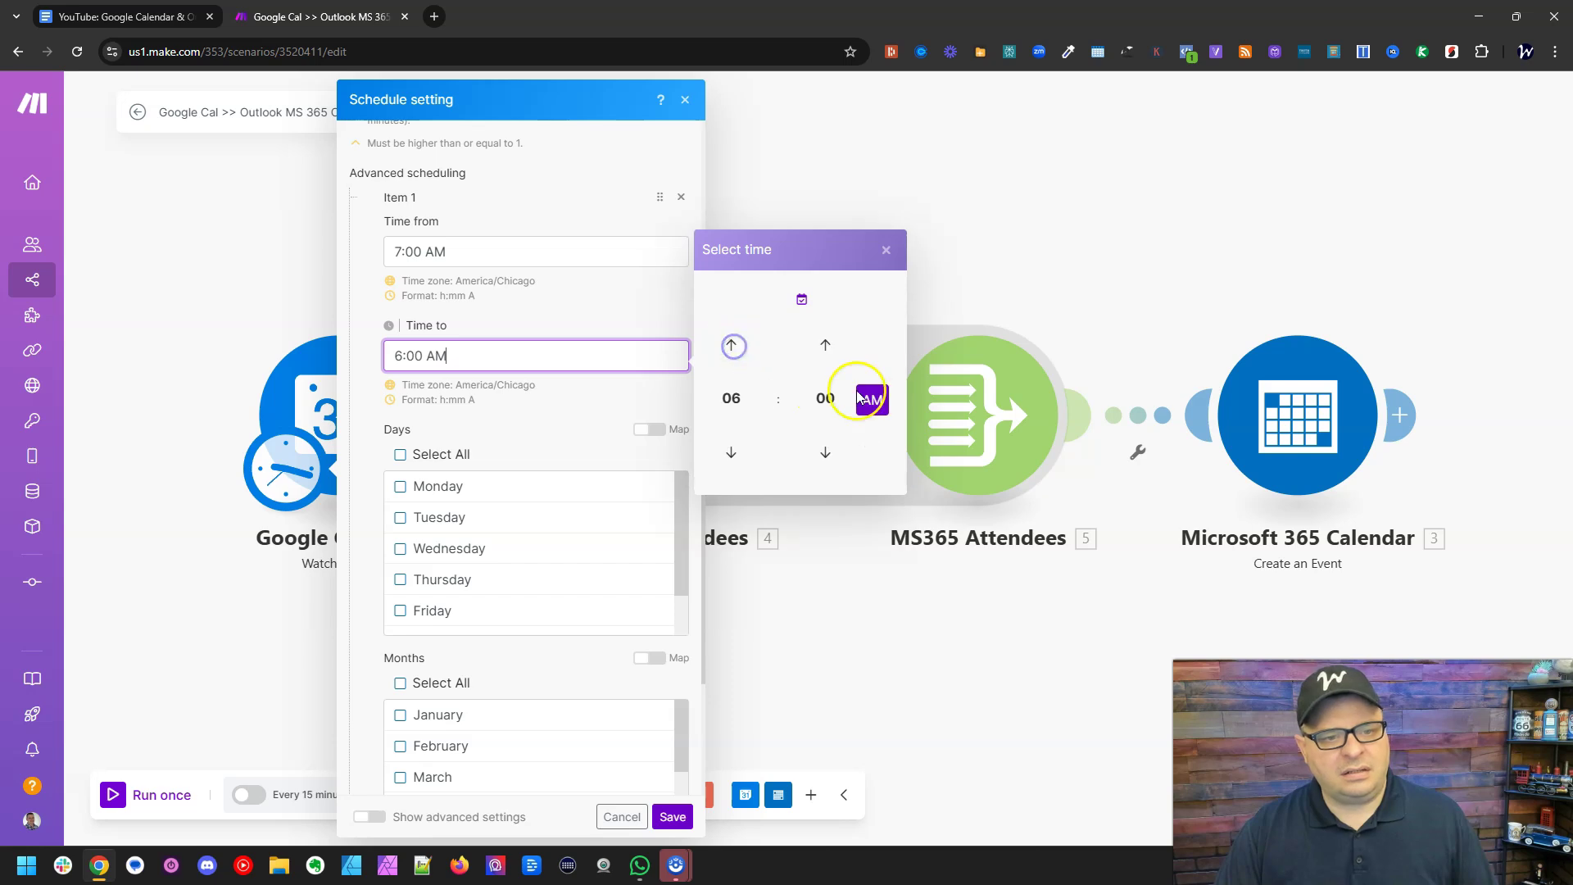
{"action": "left_click", "coordinate": [872, 399]}
{"action": "left_click", "coordinate": [589, 397]}
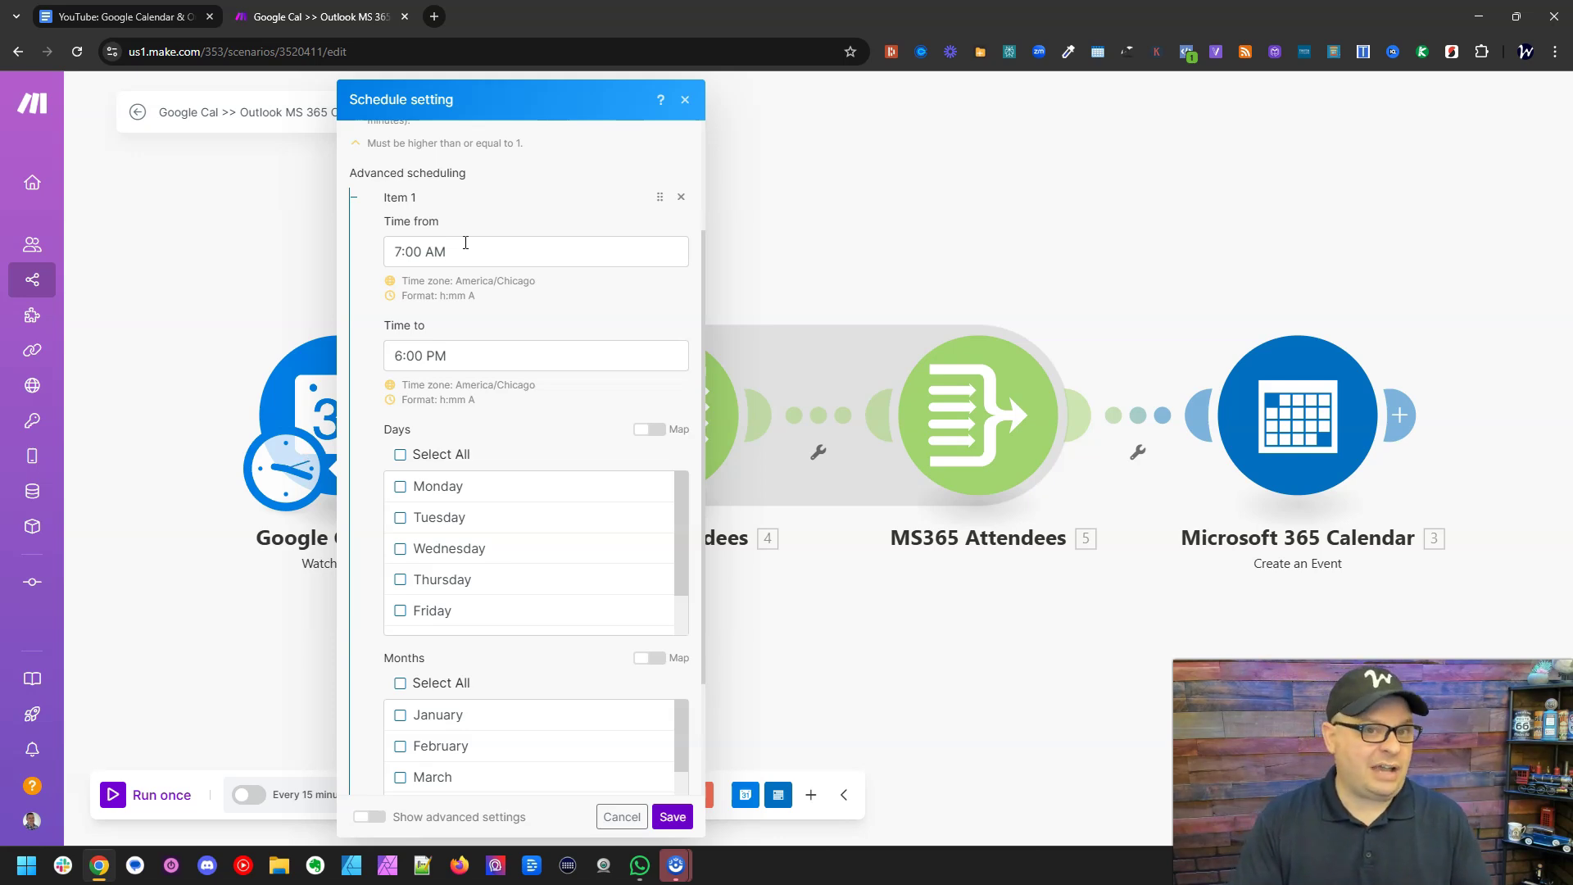
Change the advanced scheduling item's Time to to 3:15 PM.
{"action": "left_click", "coordinate": [393, 360]}
{"action": "left_click", "coordinate": [729, 400]}
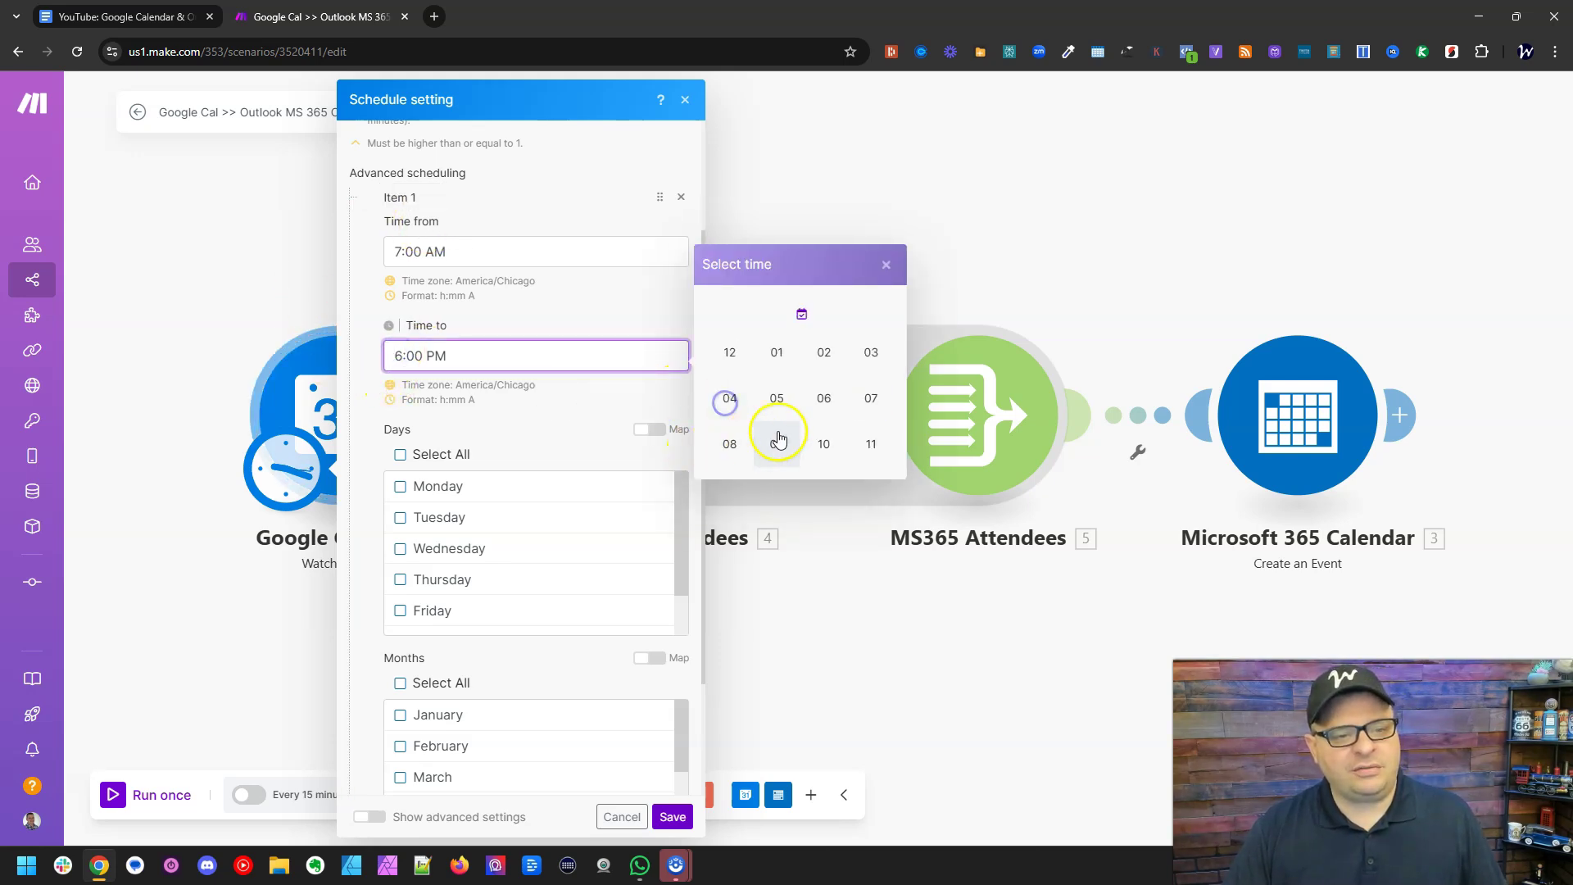
{"action": "left_click", "coordinate": [869, 354]}
{"action": "left_click", "coordinate": [826, 394]}
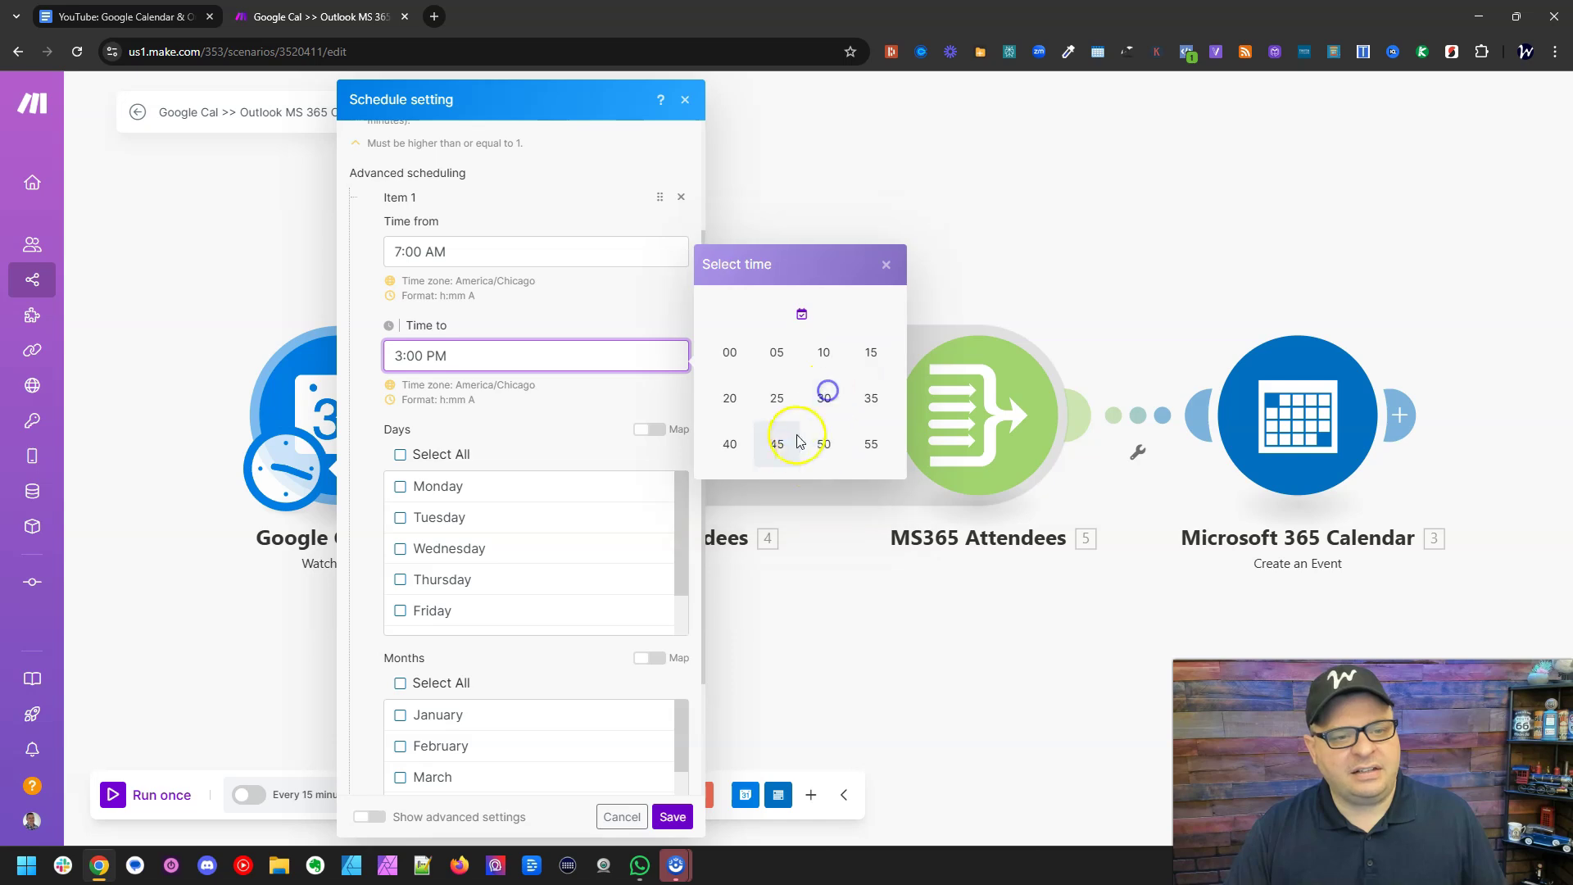
{"action": "left_click", "coordinate": [871, 352]}
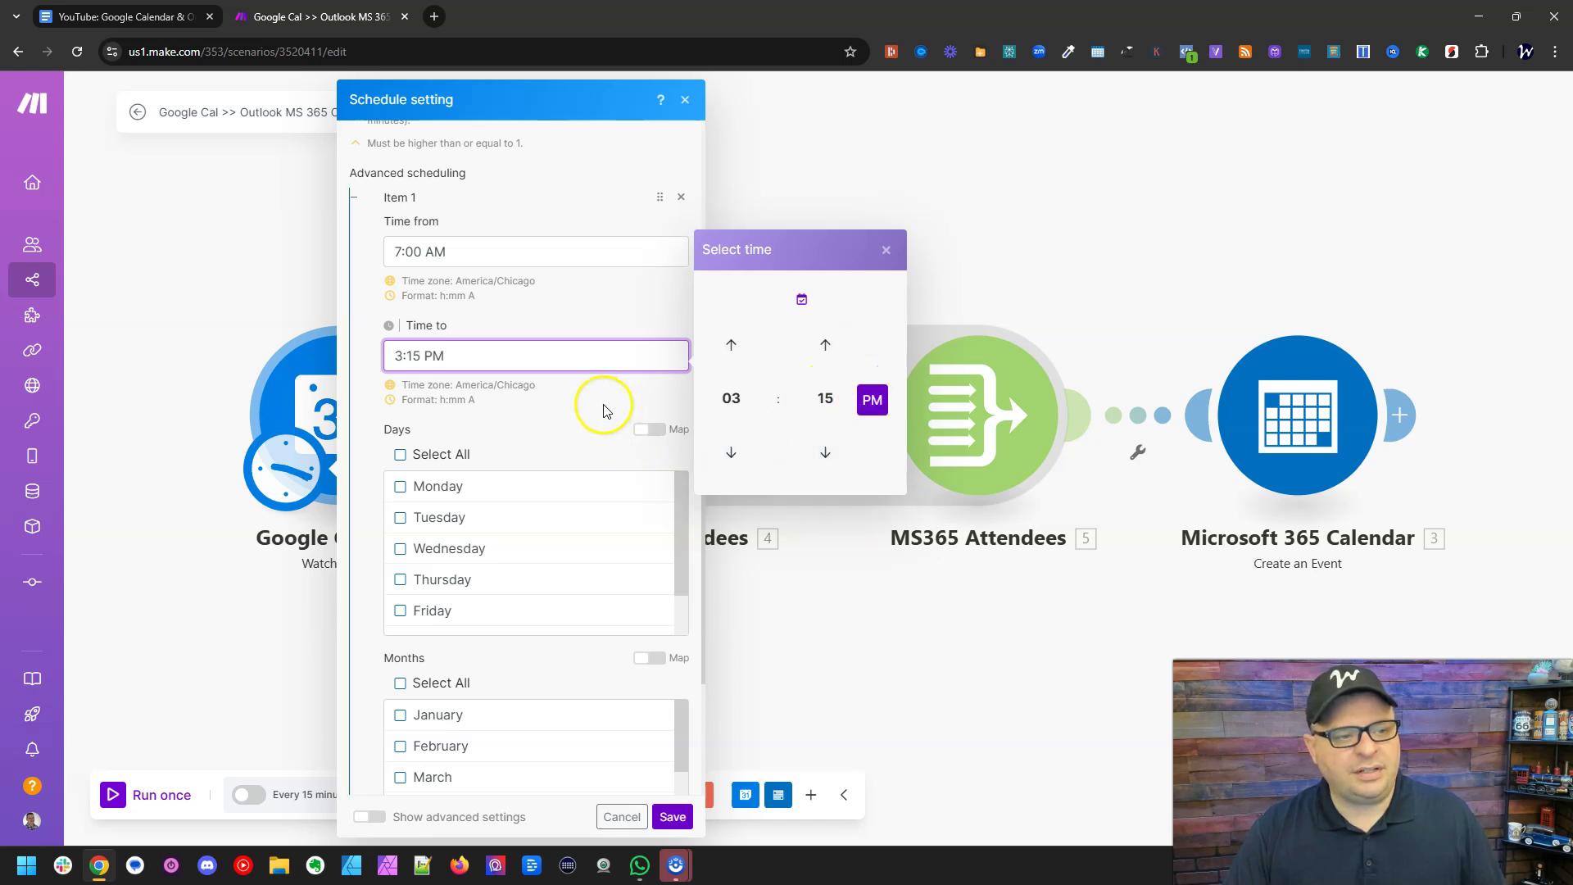
{"action": "left_click", "coordinate": [605, 409]}
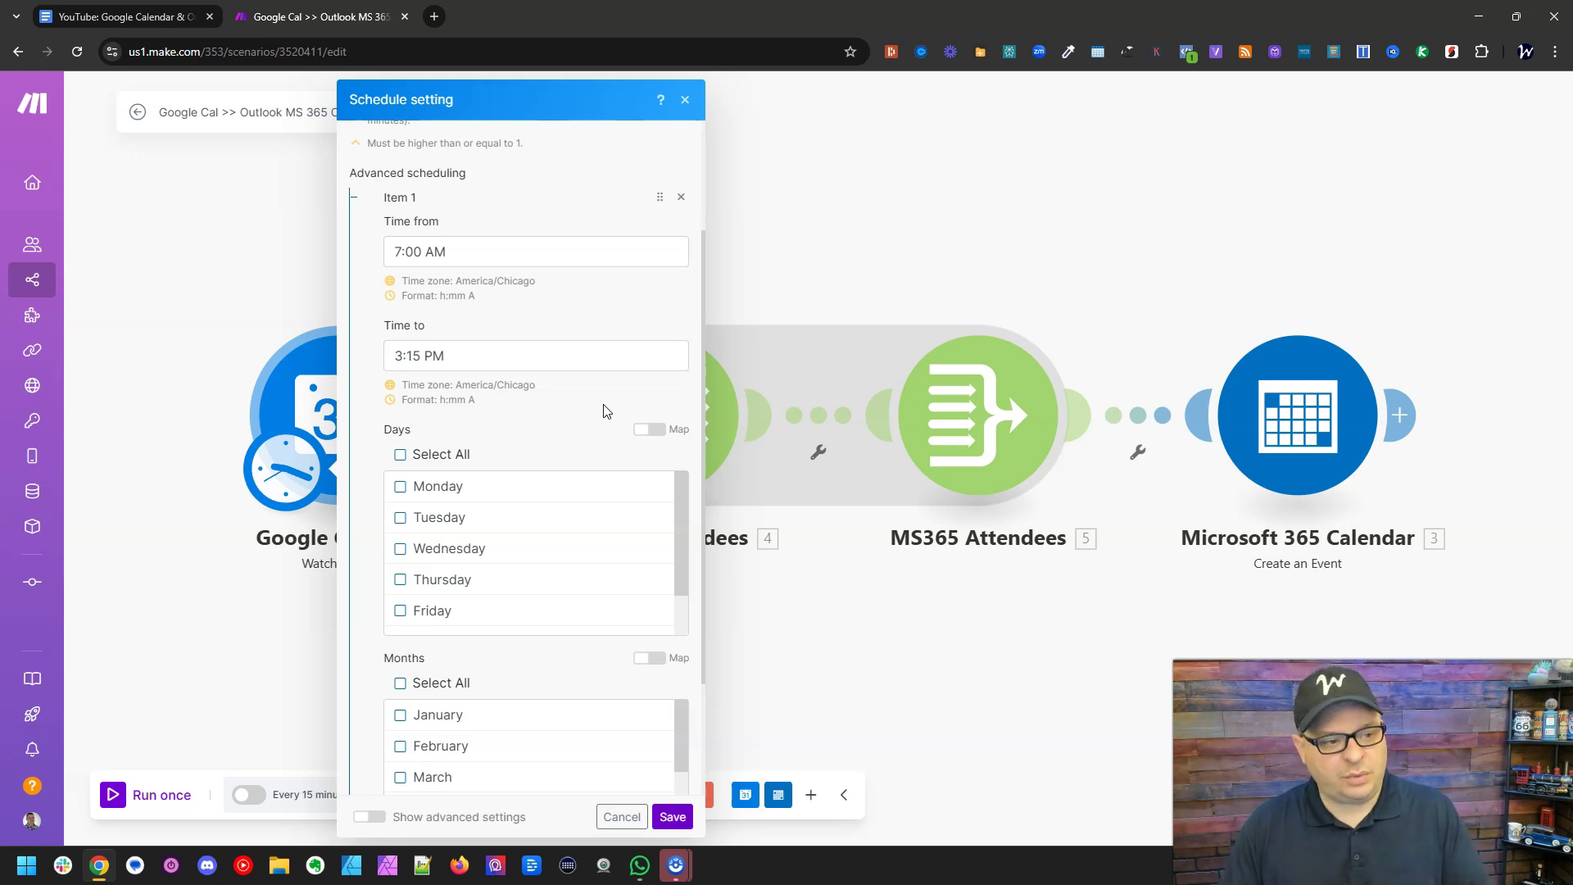
Select Monday through Friday as the run days for the advanced scheduling item.
{"action": "left_click", "coordinate": [438, 483]}
{"action": "left_click", "coordinate": [442, 520]}
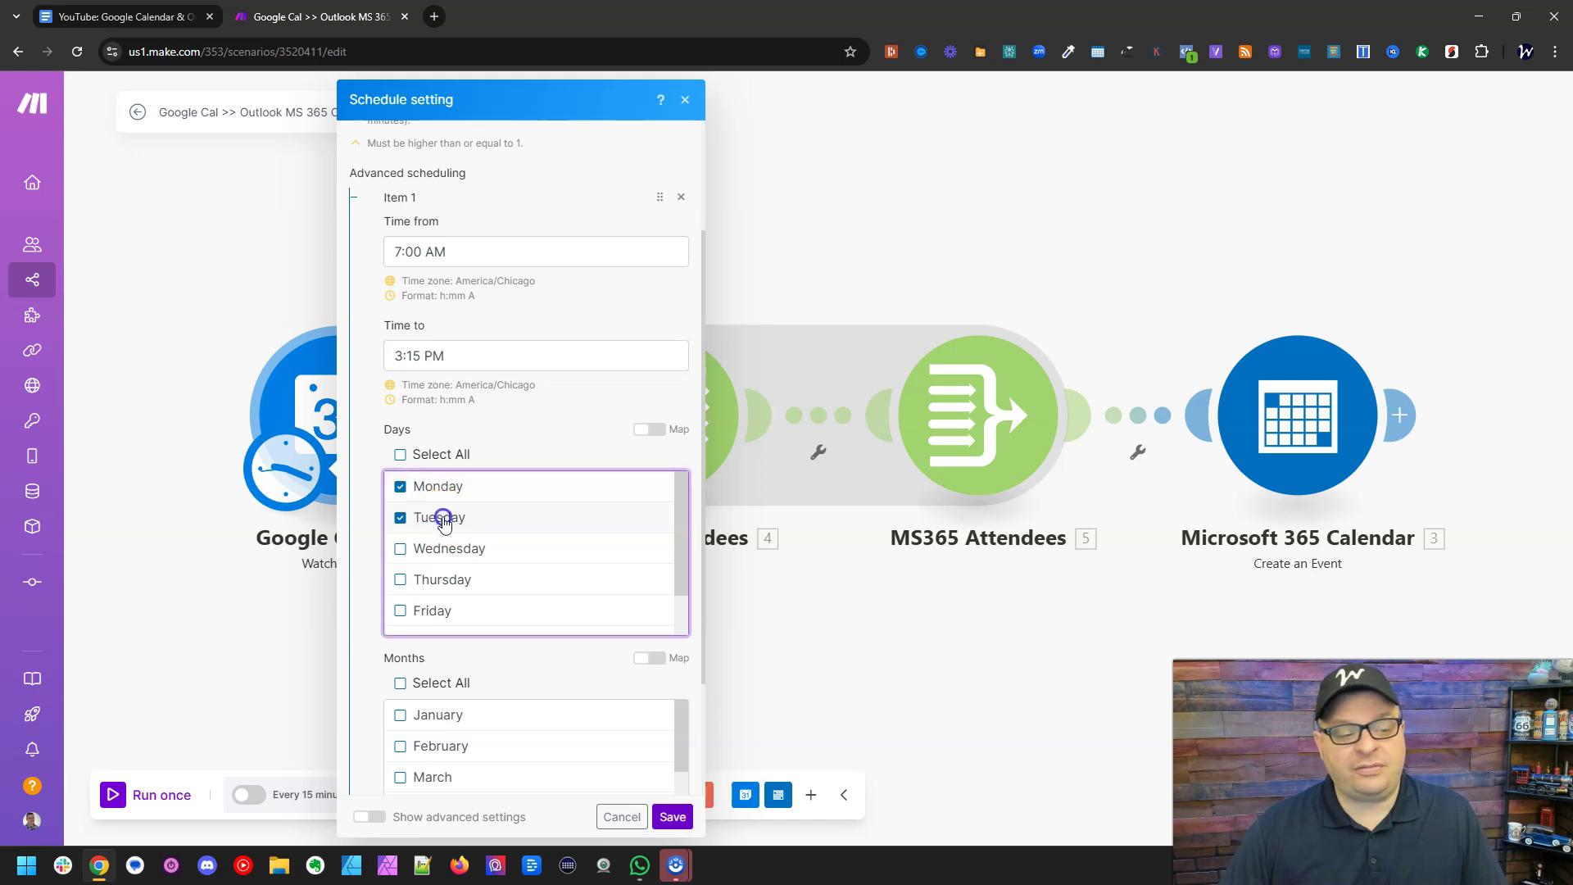
{"action": "left_click", "coordinate": [440, 548]}
{"action": "left_click", "coordinate": [441, 580]}
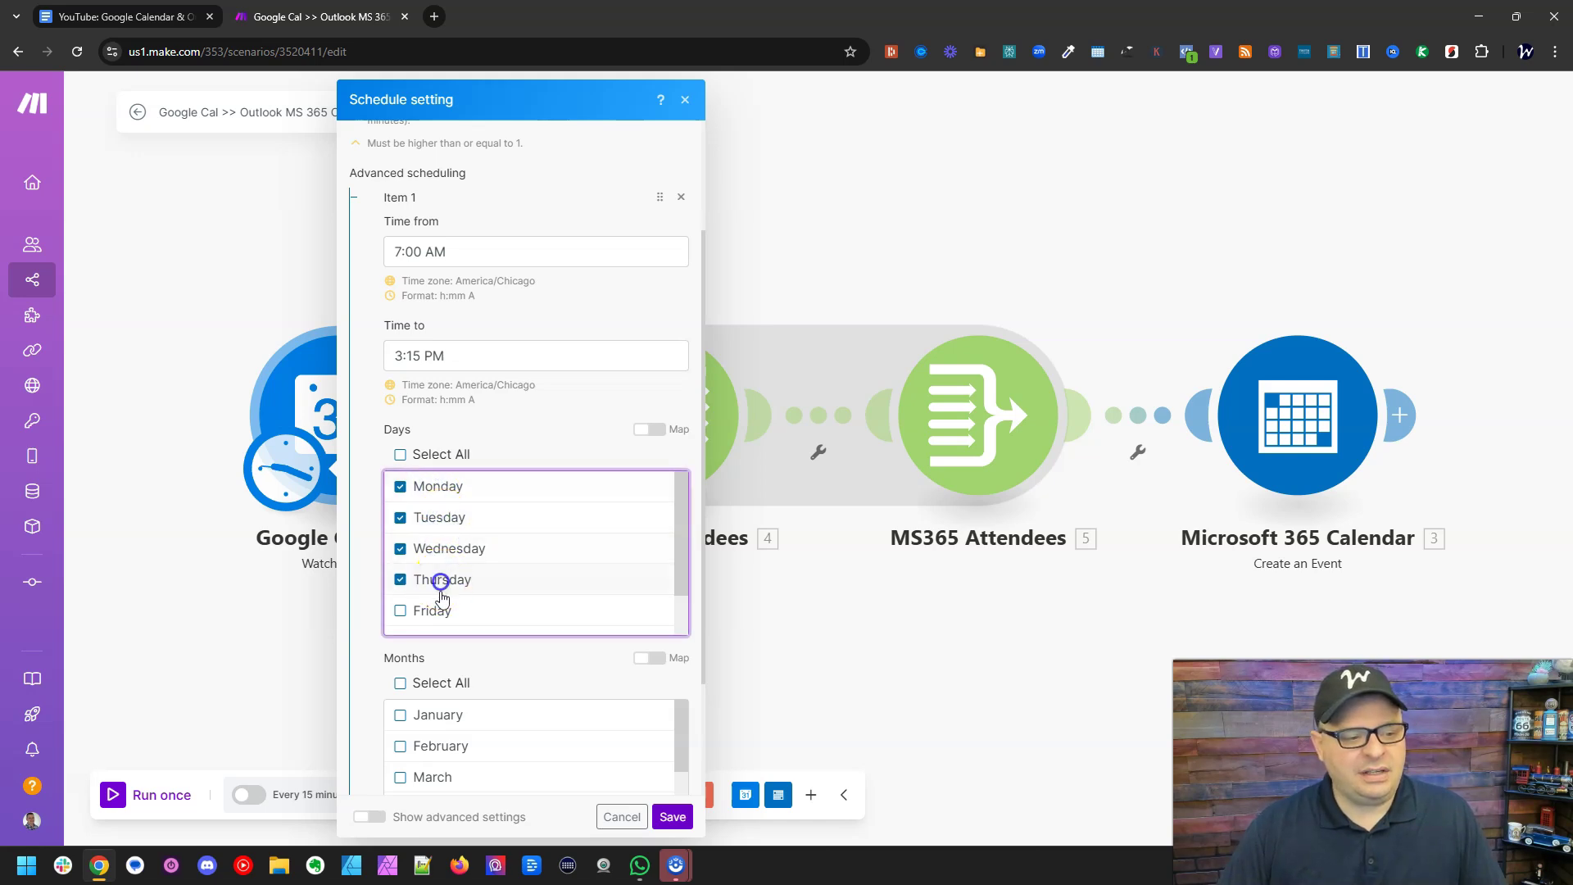
{"action": "left_click", "coordinate": [435, 612]}
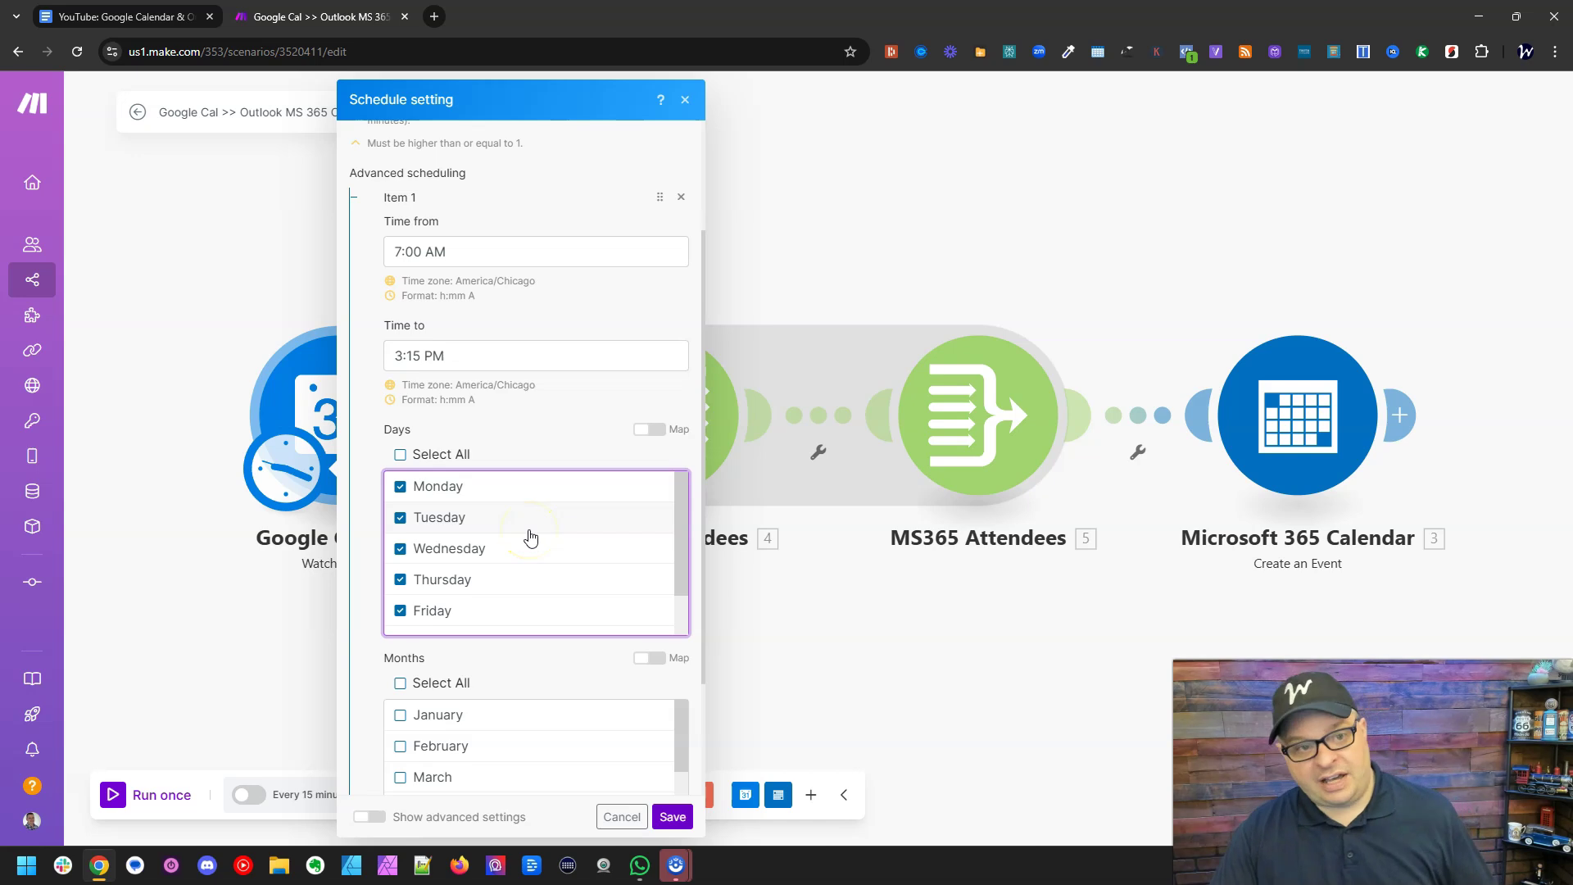
{"action": "scroll", "coordinate": [529, 538], "scroll_direction": "down", "scroll_amount": 1}
{"action": "scroll", "coordinate": [528, 538], "scroll_direction": "up", "scroll_amount": 1}
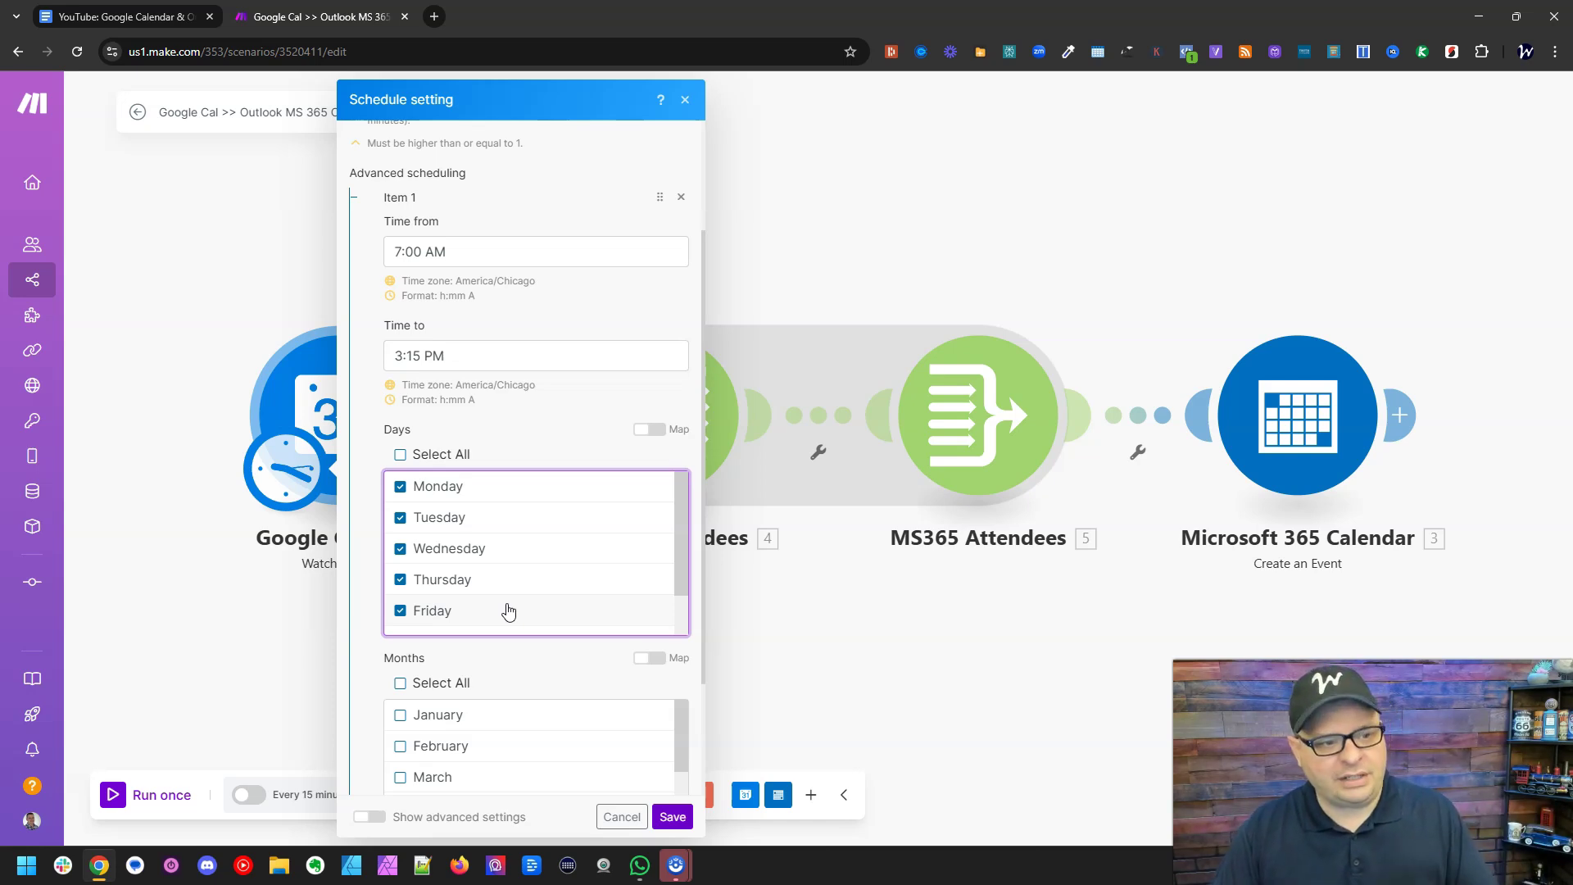
Save the schedule settings and decline to activate the scenario yet.
{"action": "scroll", "coordinate": [365, 657], "scroll_direction": "down", "scroll_amount": 3}
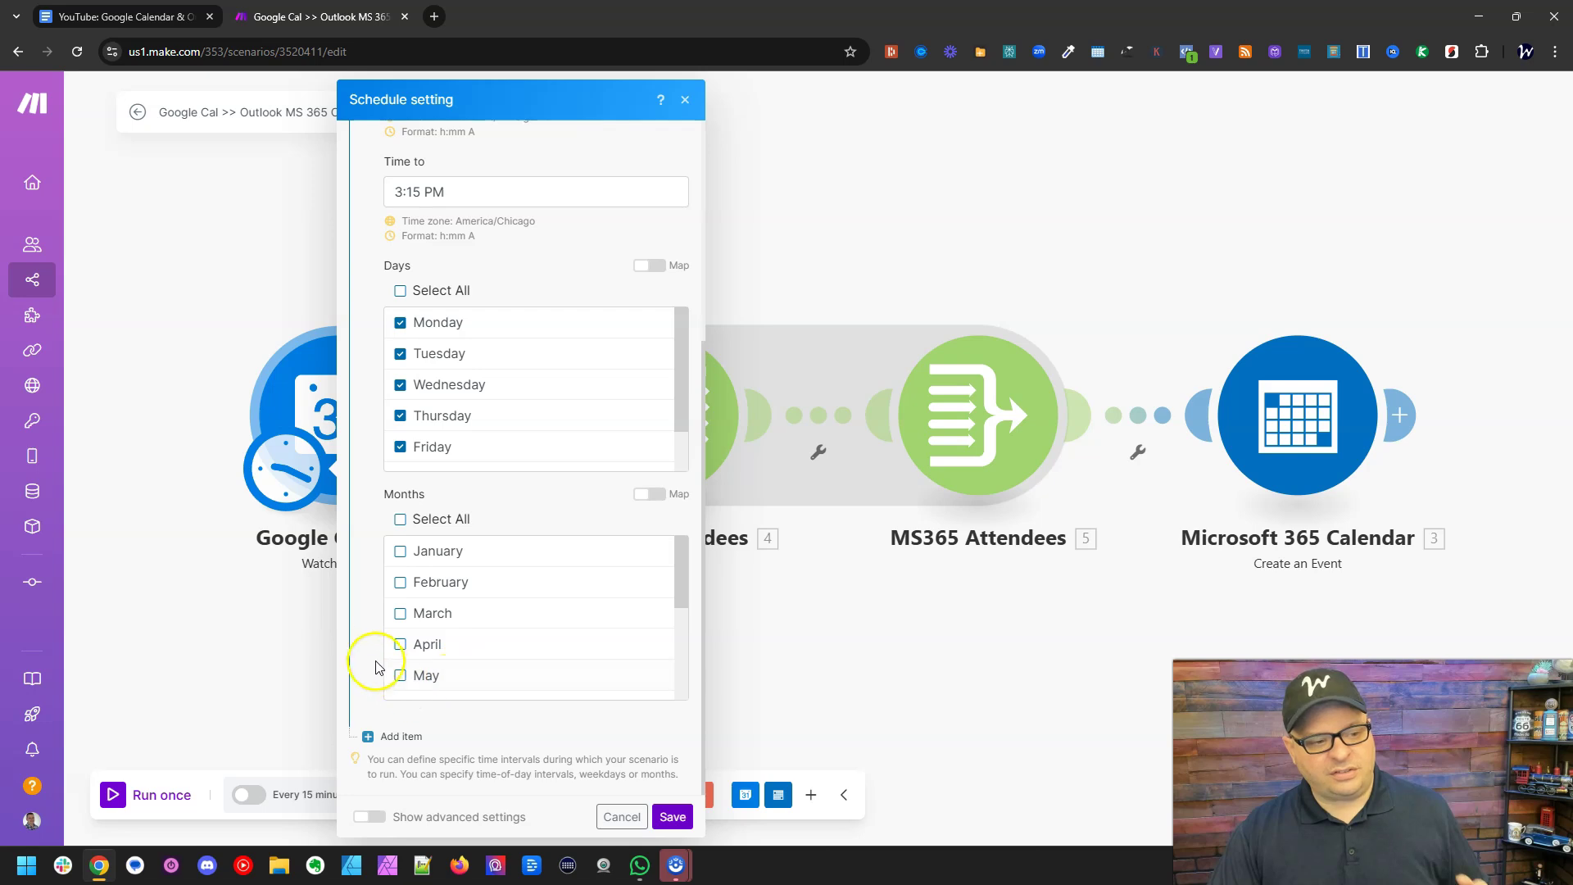
{"action": "left_click", "coordinate": [671, 818]}
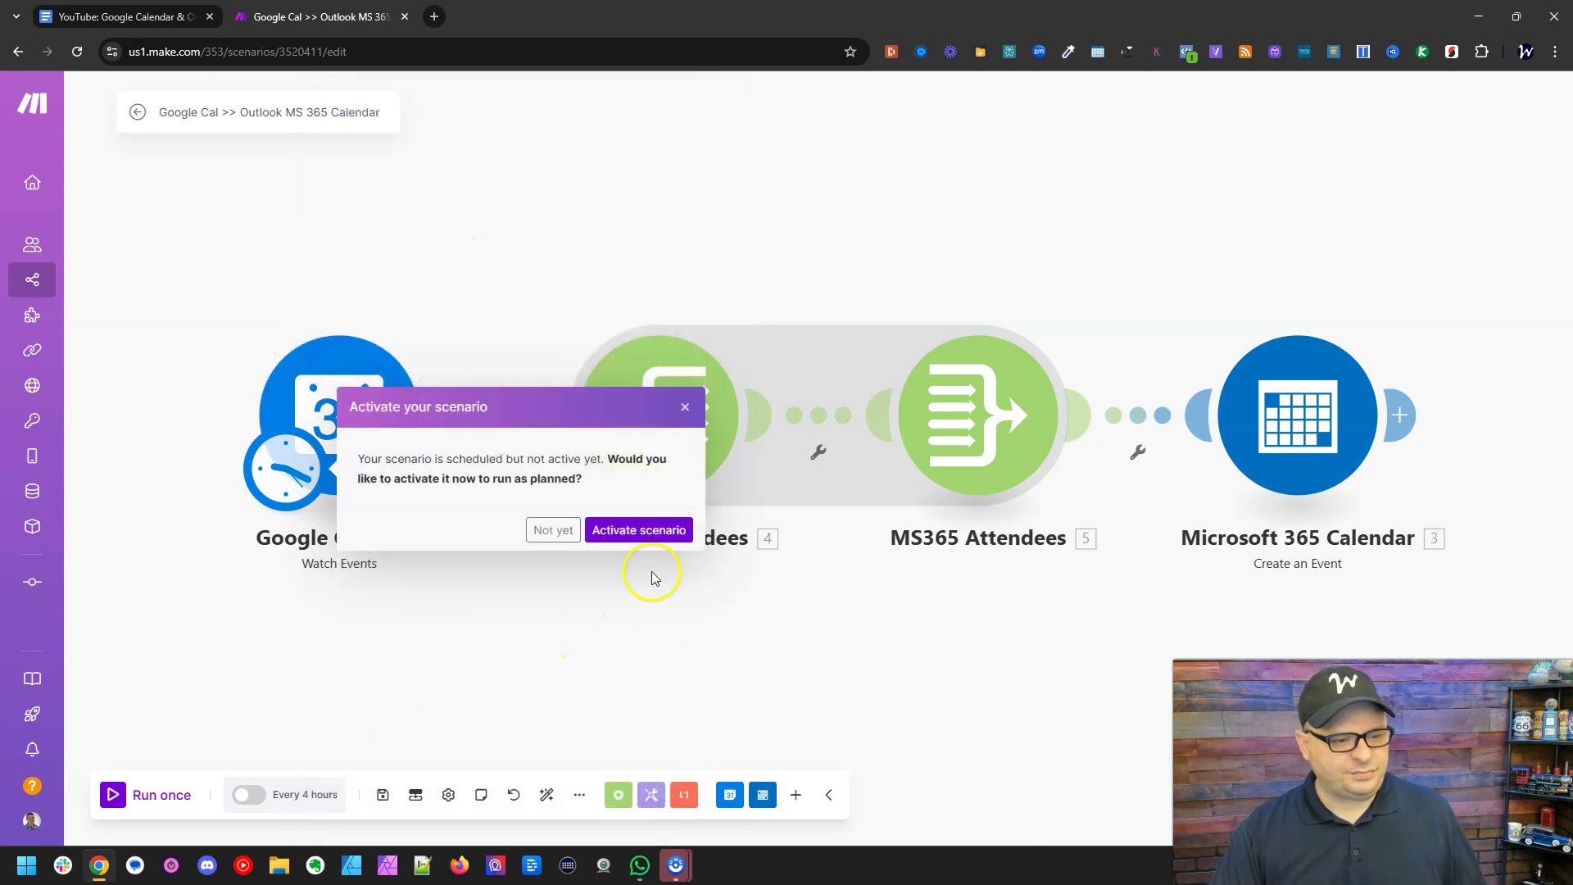
{"action": "left_click", "coordinate": [565, 535]}
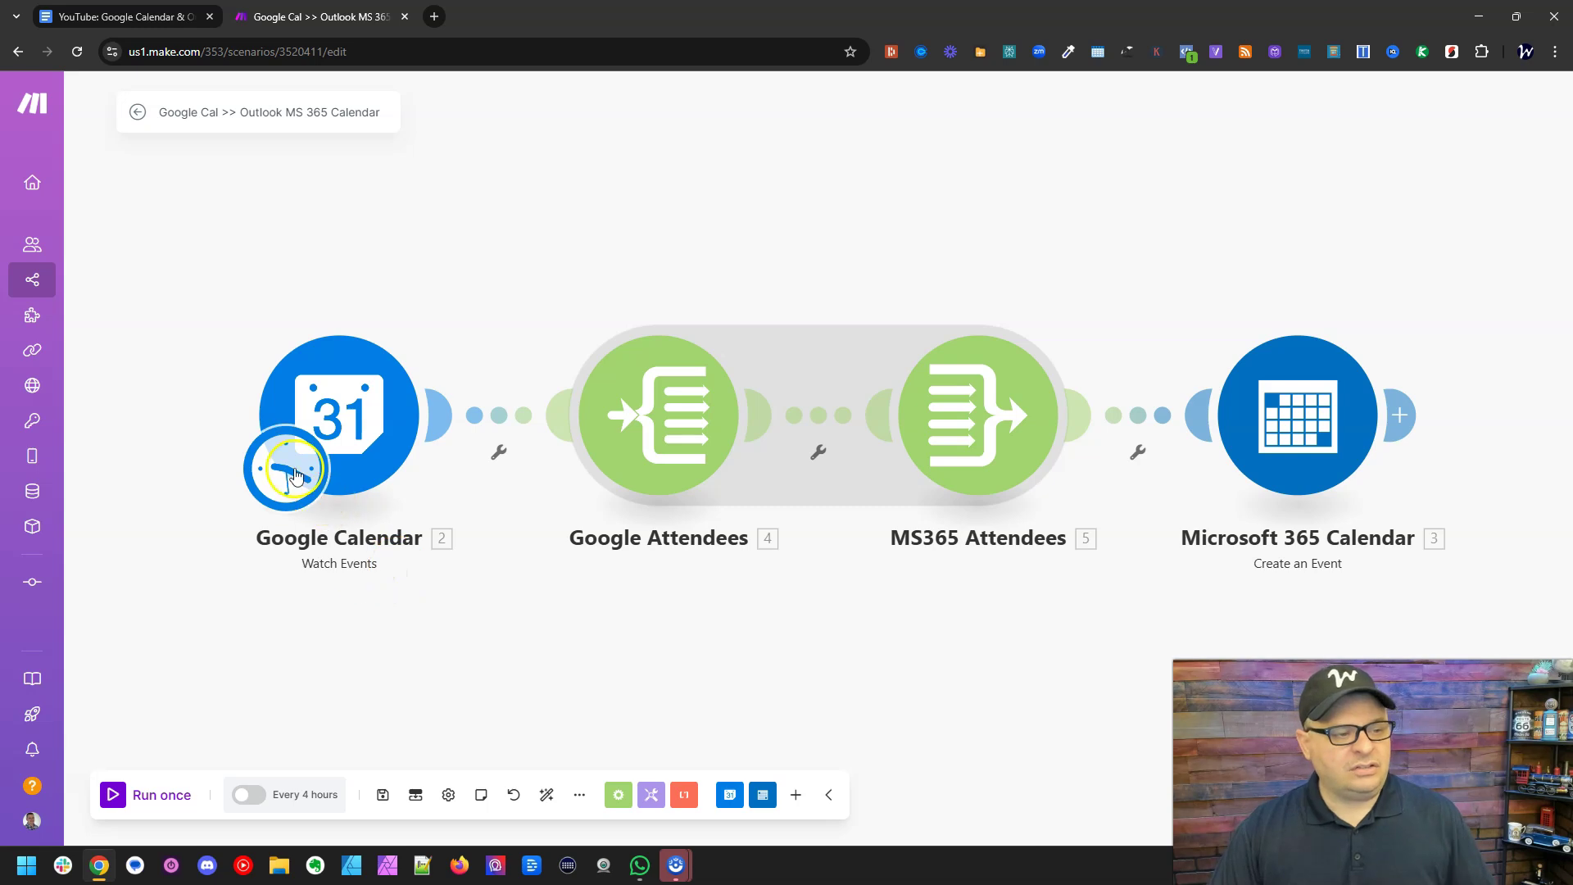
Review the Google Calendar trigger's connection, calendar, Watch Events options, deleted events, query, event types and limit, and close it without saving.
{"action": "left_click", "coordinate": [365, 425]}
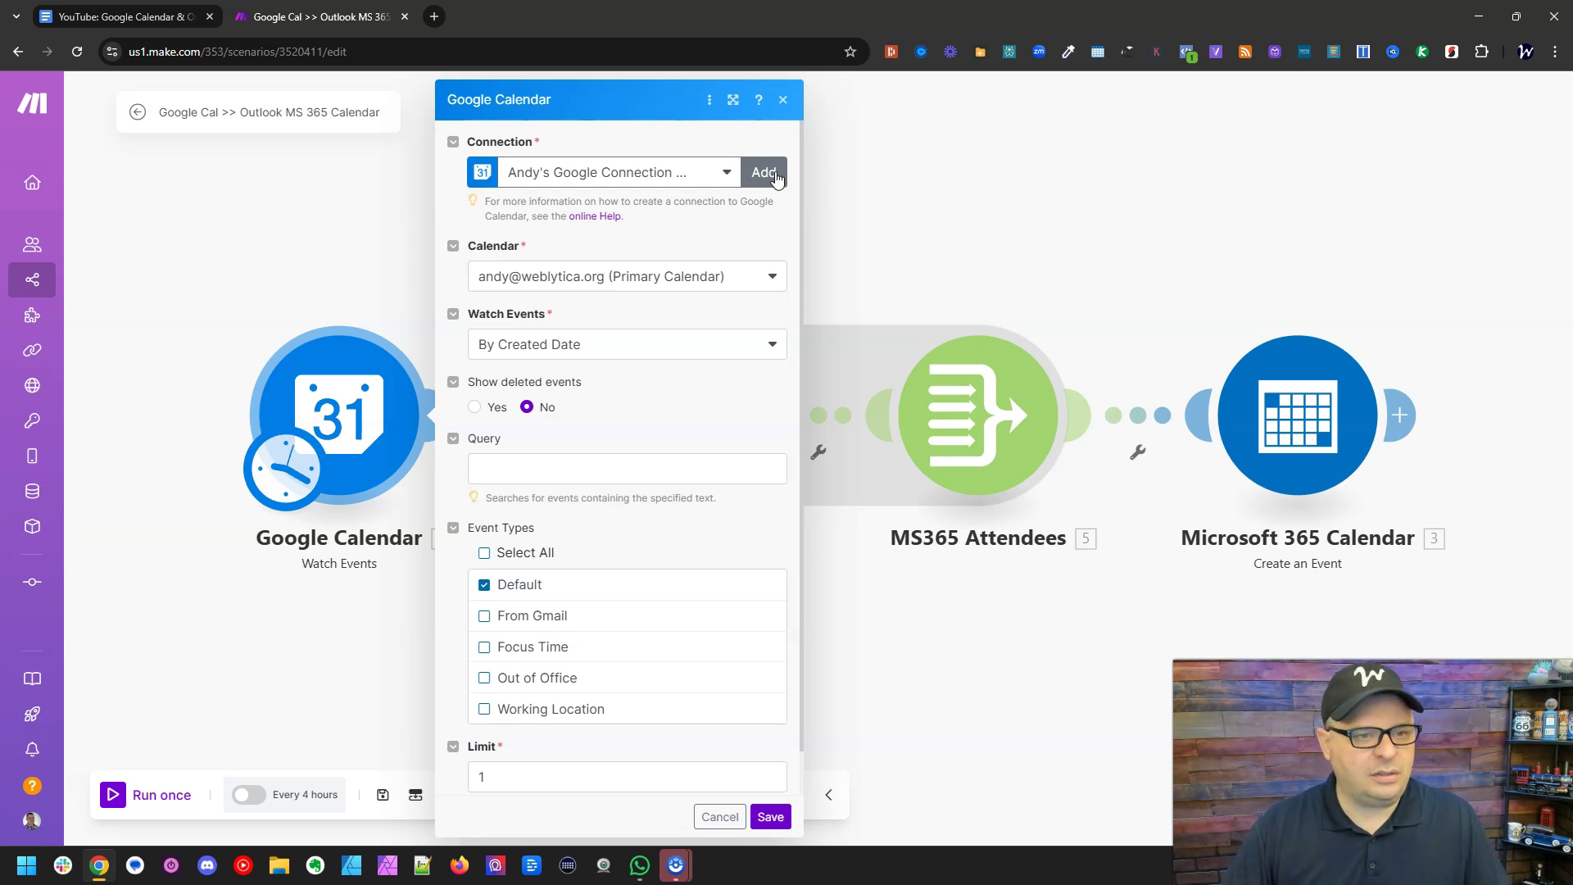
{"action": "left_click", "coordinate": [696, 240]}
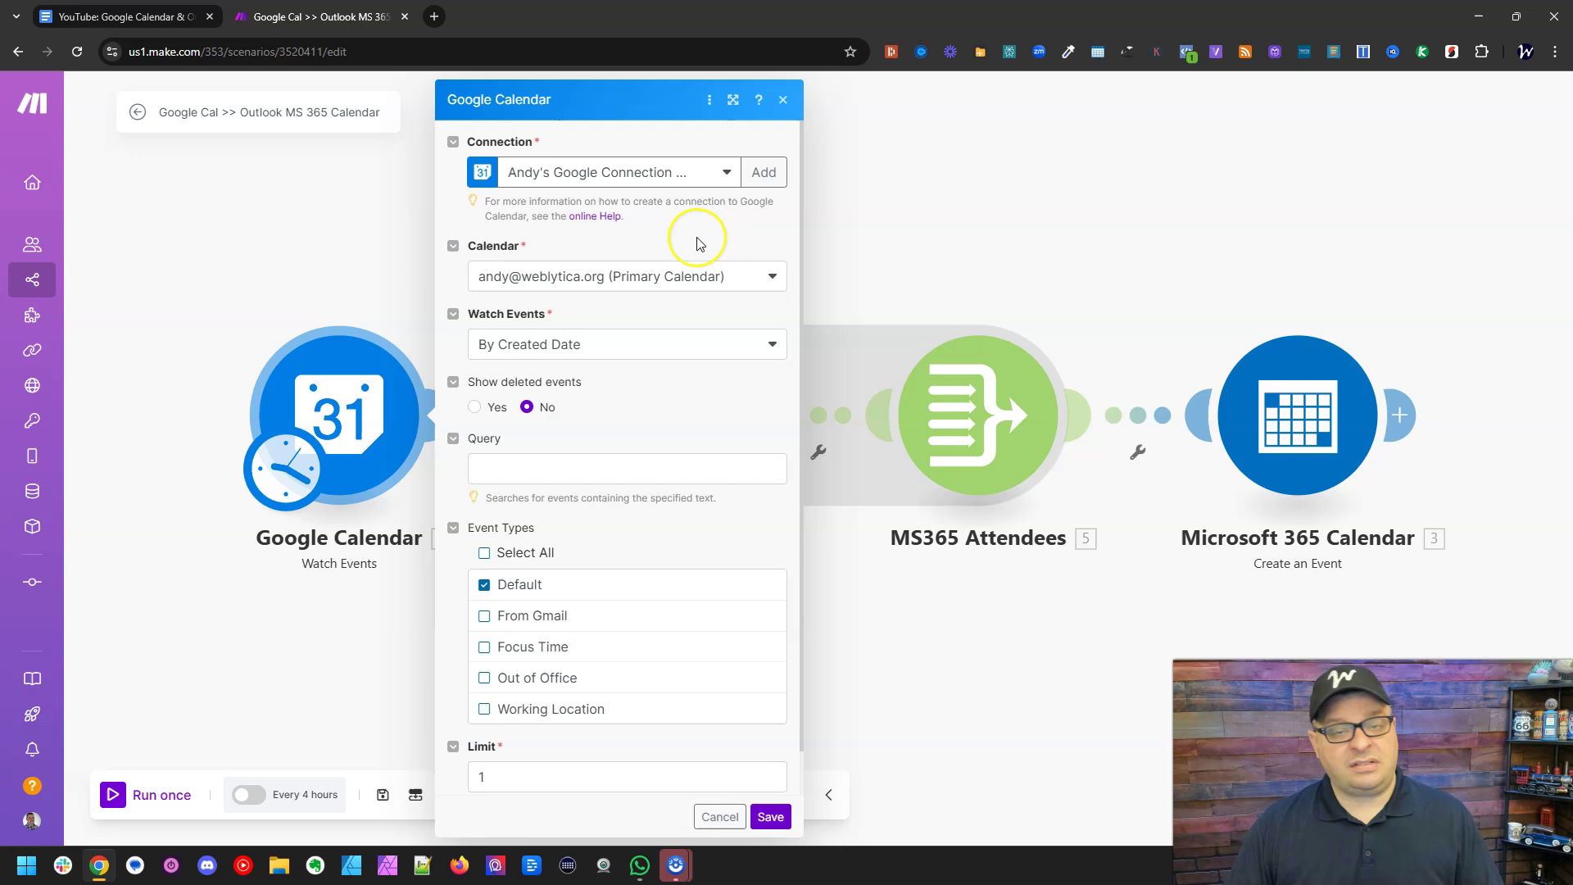
{"action": "left_click", "coordinate": [630, 345]}
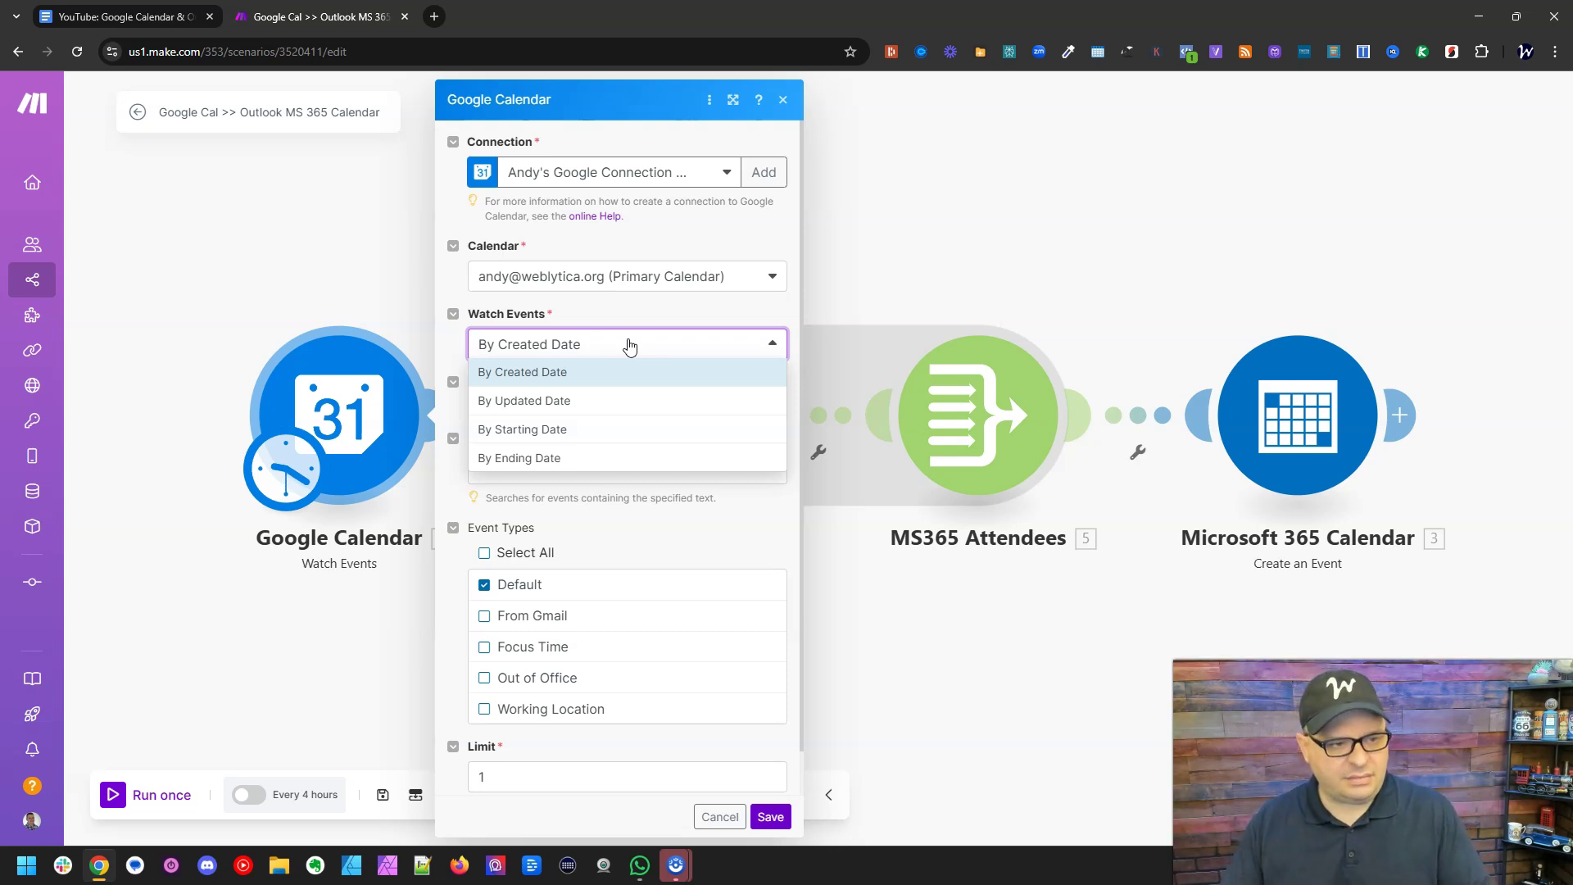
{"action": "left_click", "coordinate": [577, 384]}
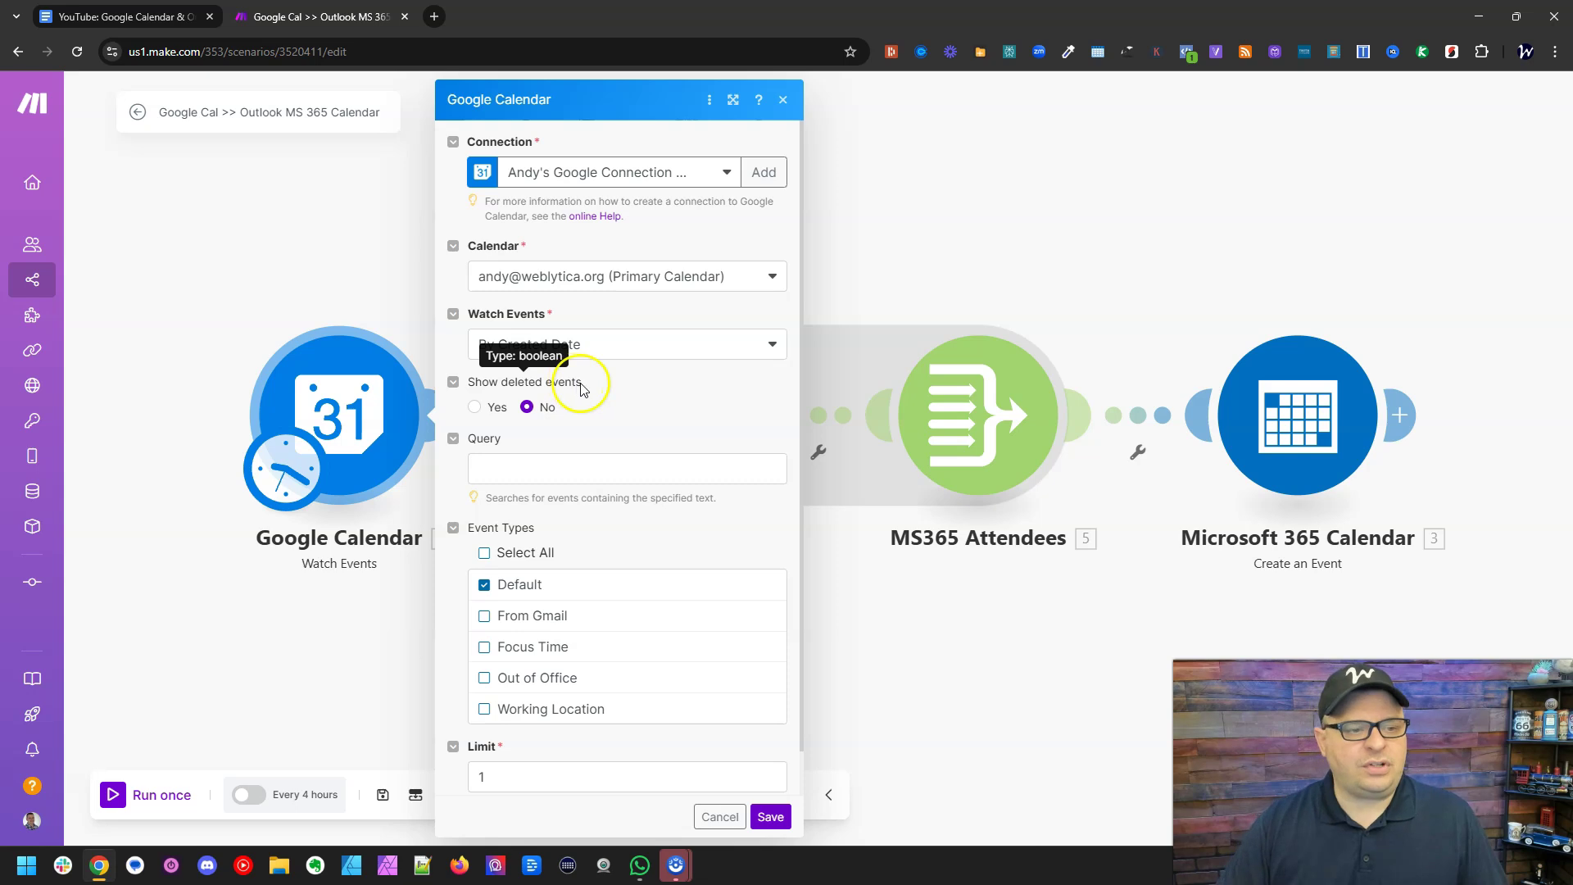
{"action": "left_click", "coordinate": [540, 416]}
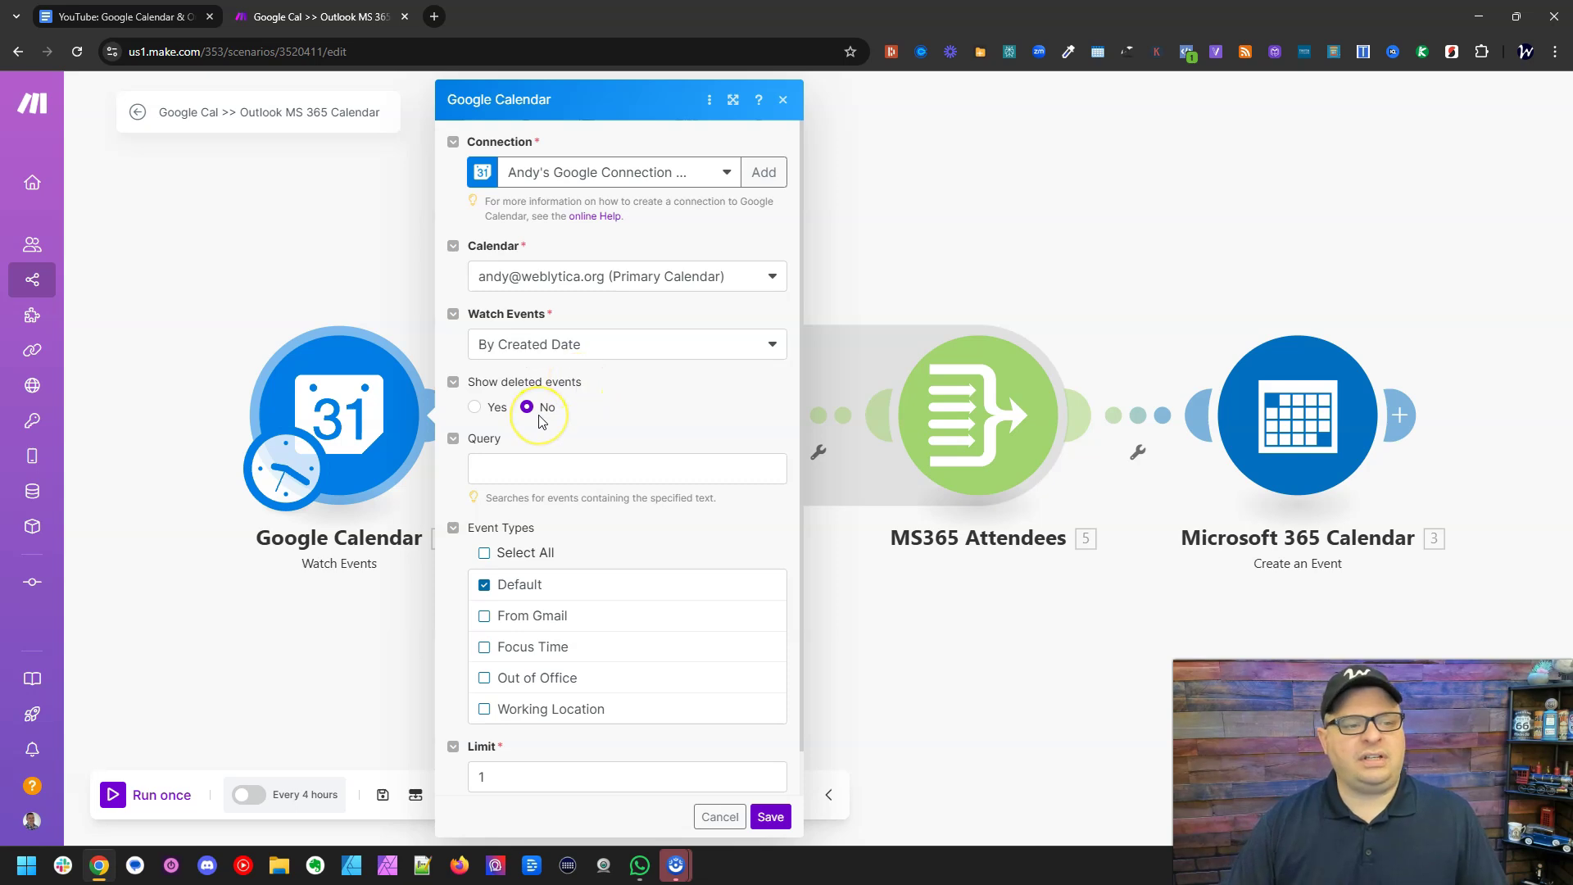
{"action": "left_click", "coordinate": [619, 468]}
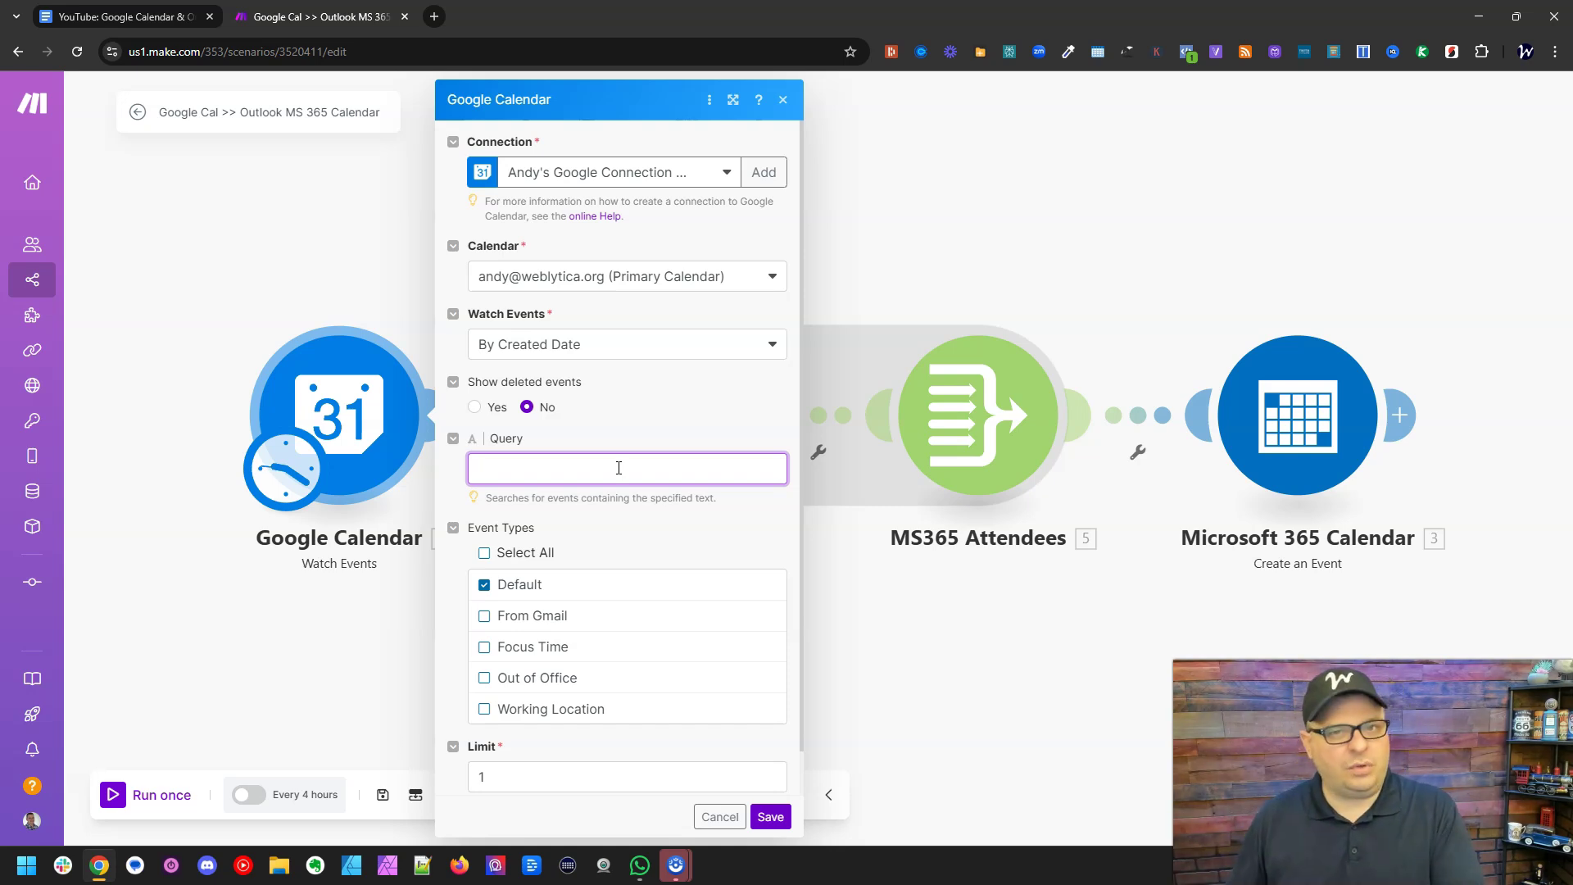
{"action": "left_click", "coordinate": [662, 495]}
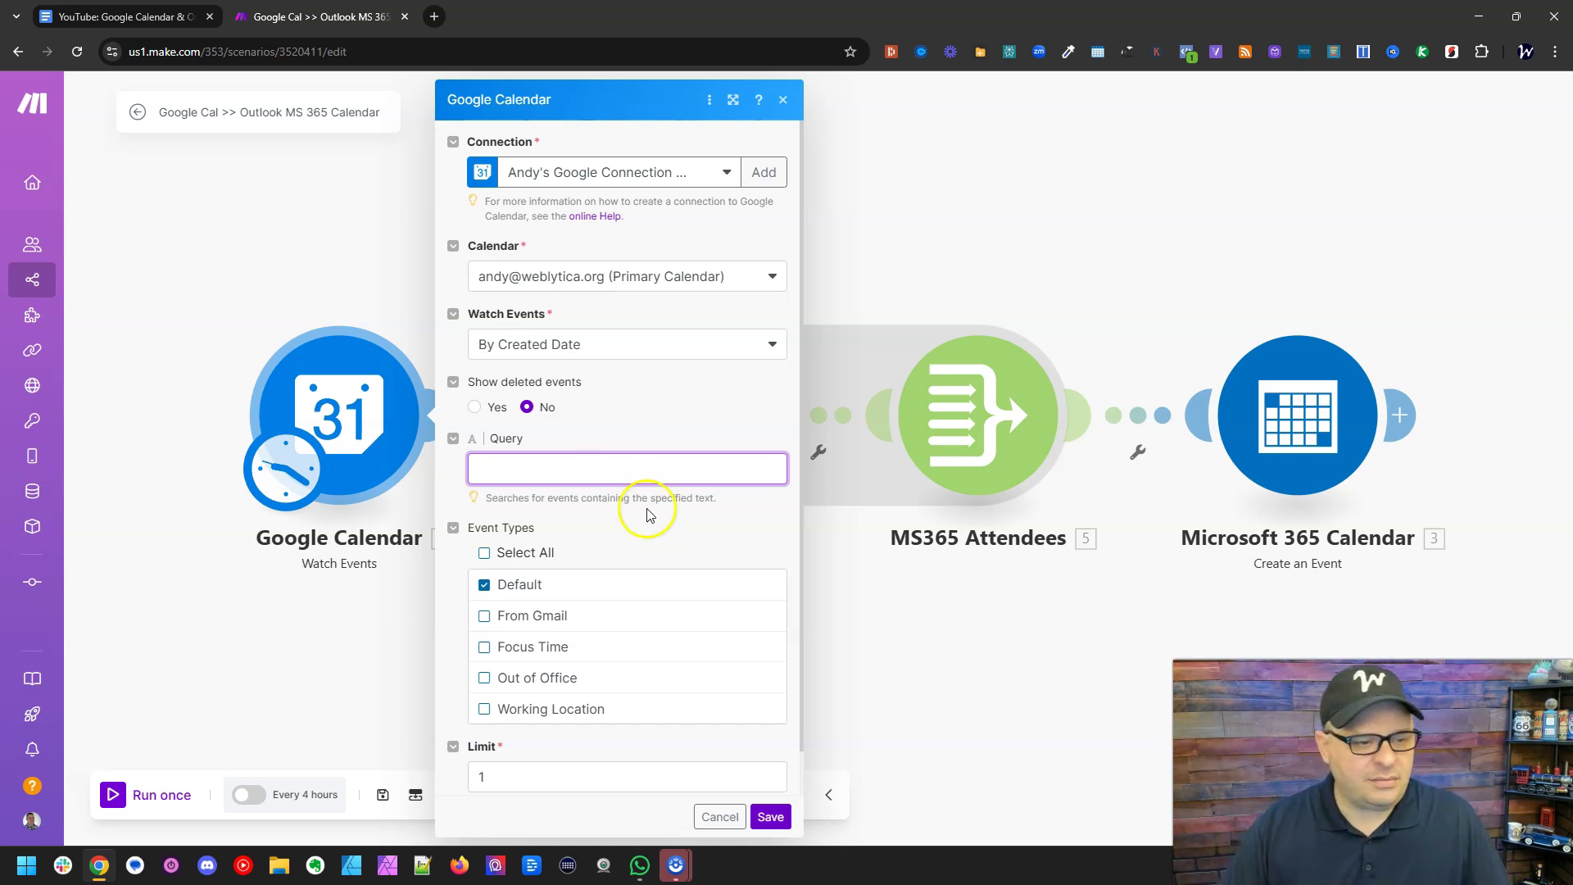
{"action": "left_click", "coordinate": [558, 730]}
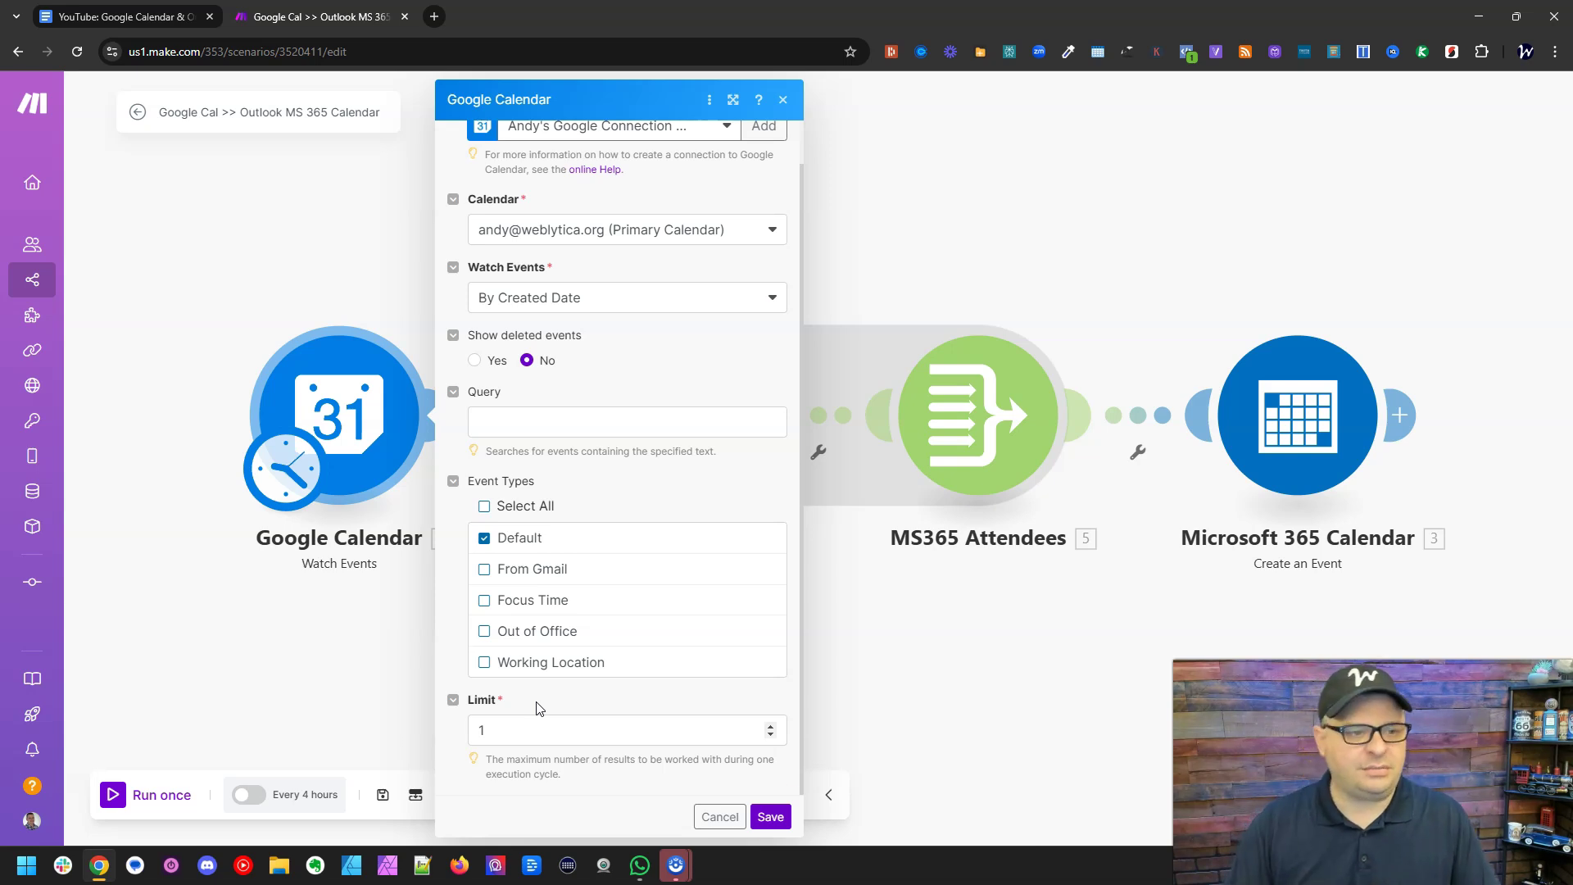
{"action": "left_click", "coordinate": [718, 815]}
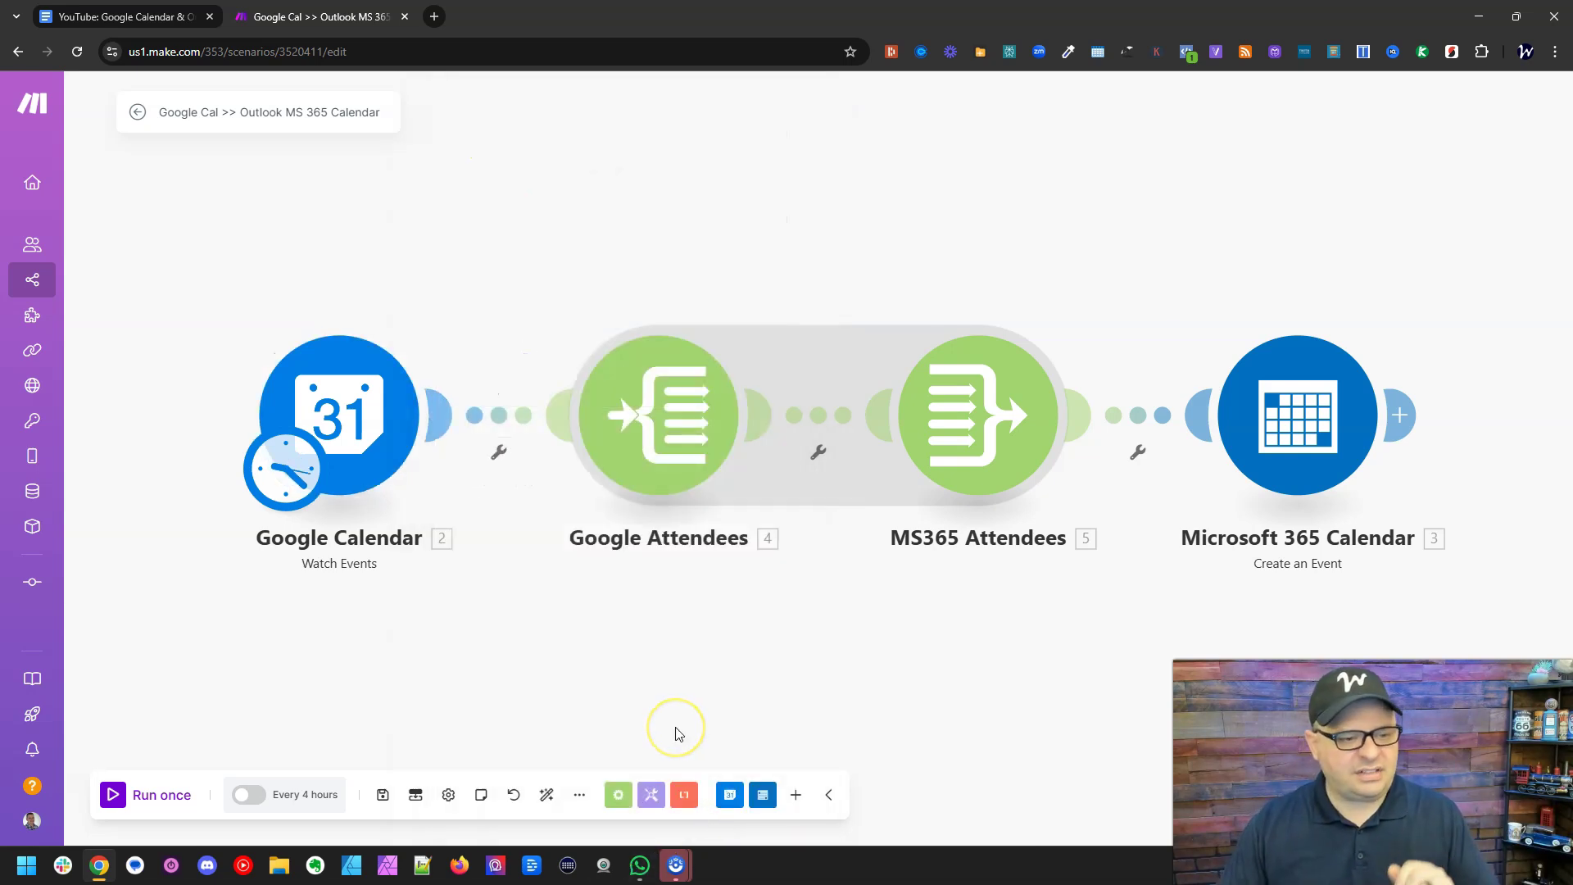
Check the Google Attendees module's array, and inspect the attendee fields available to a filter placed before it, without saving the filter.
{"action": "left_click", "coordinate": [634, 420]}
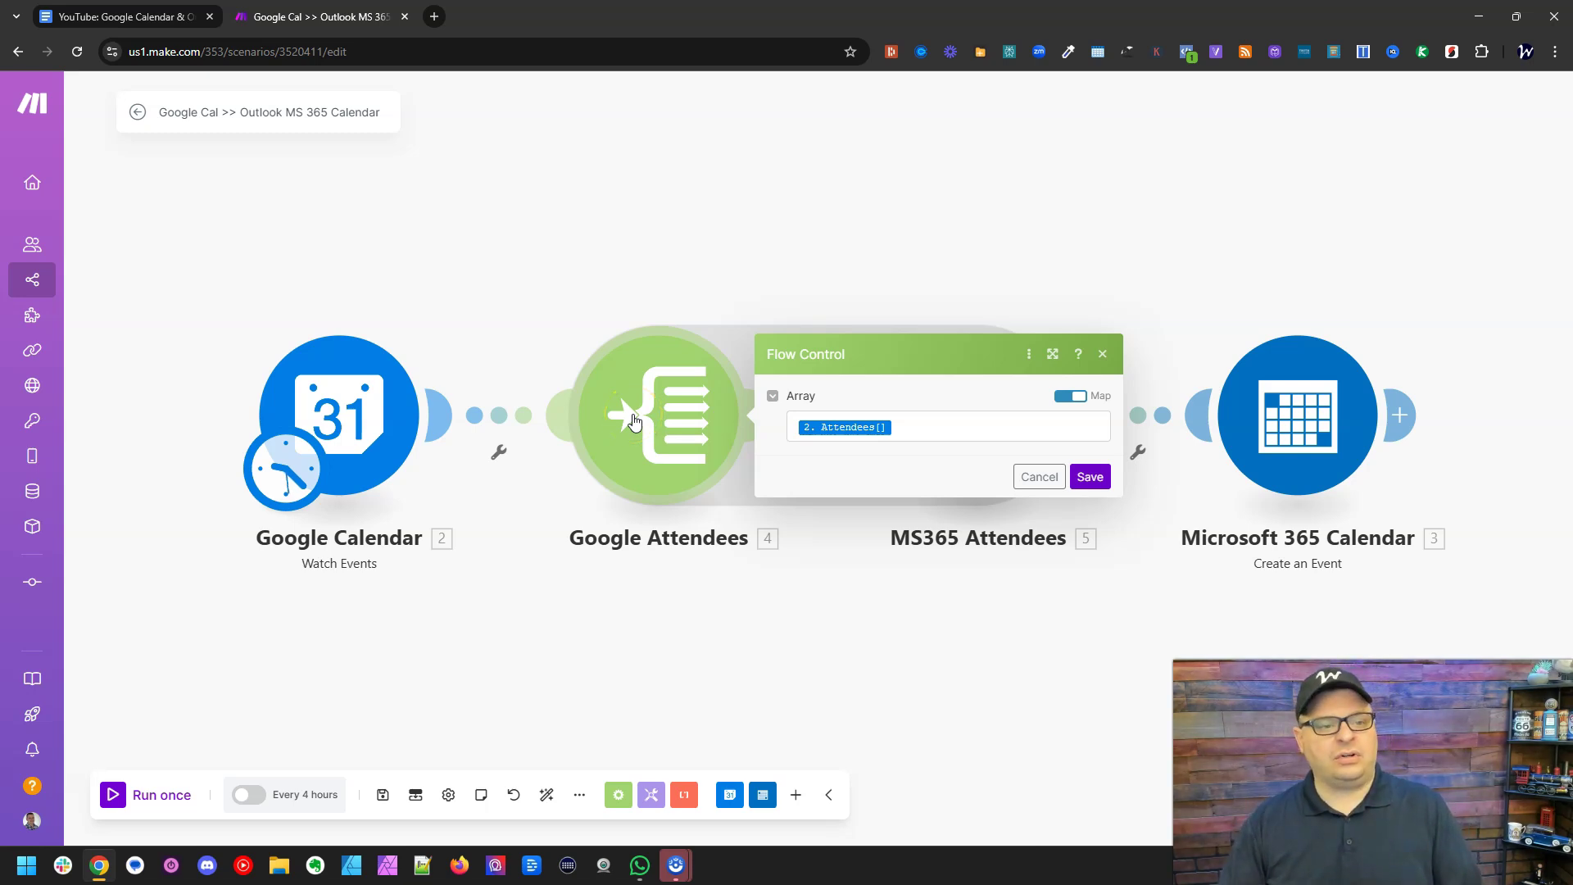
{"action": "left_click", "coordinate": [663, 272]}
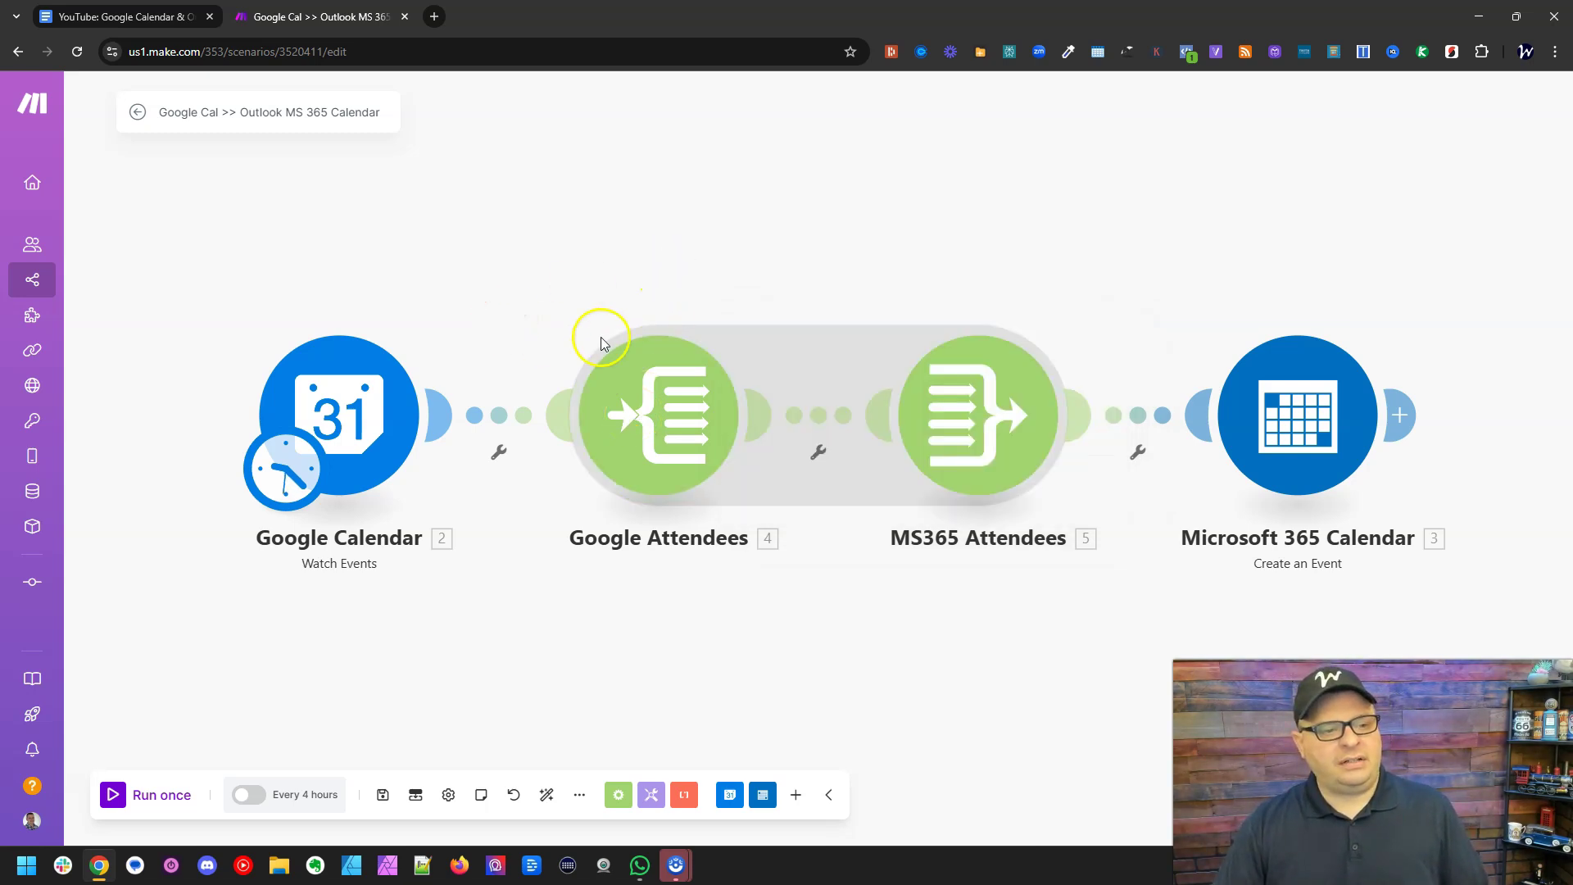
{"action": "left_click", "coordinate": [521, 414]}
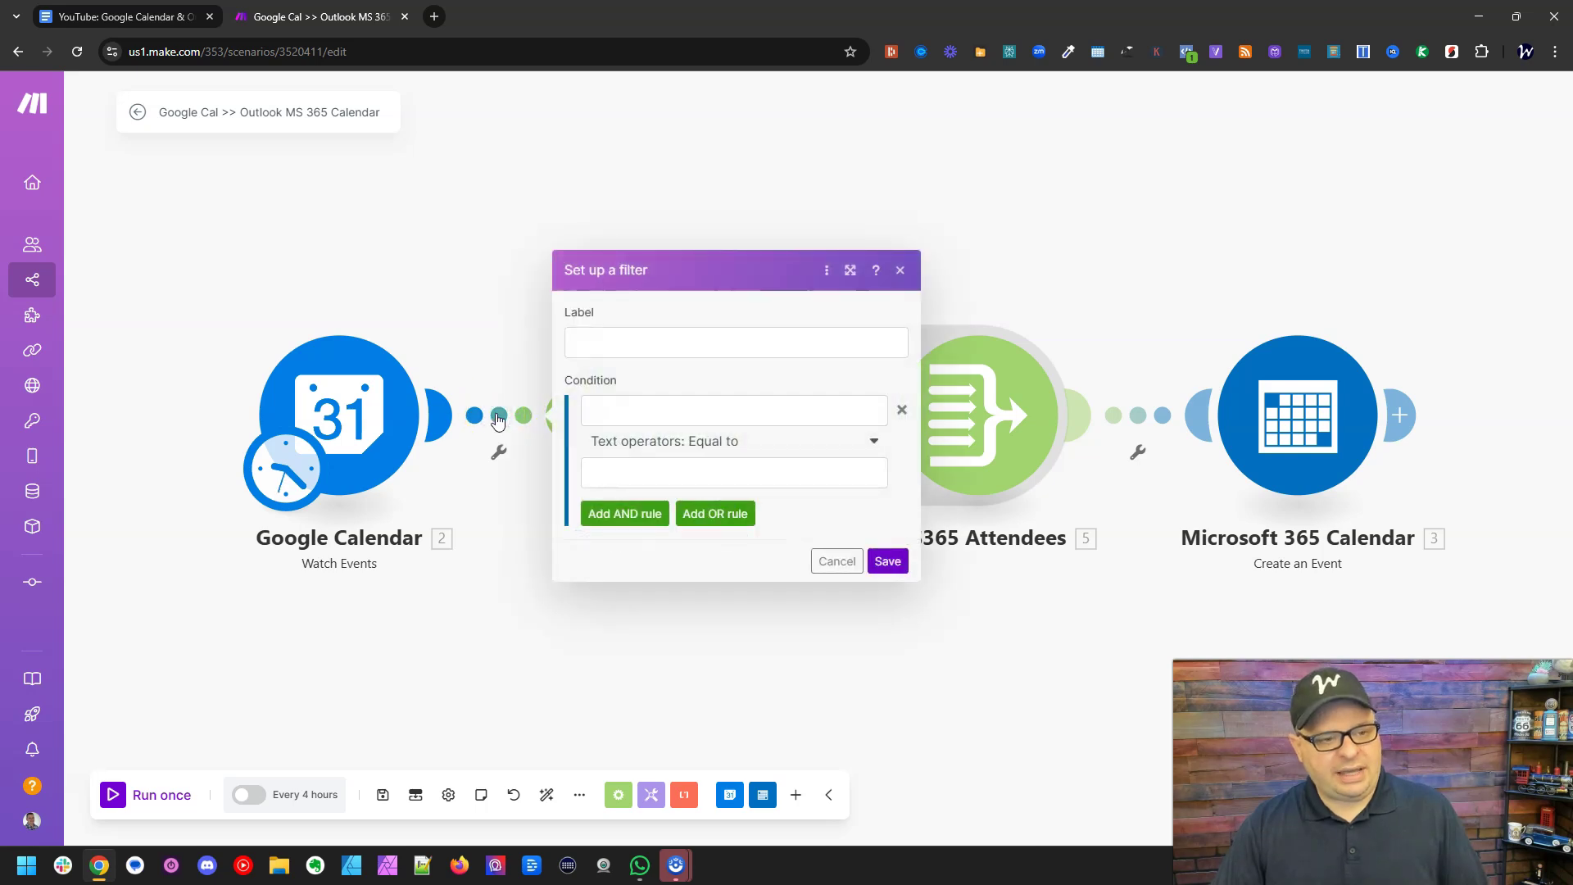
{"action": "left_click", "coordinate": [589, 414]}
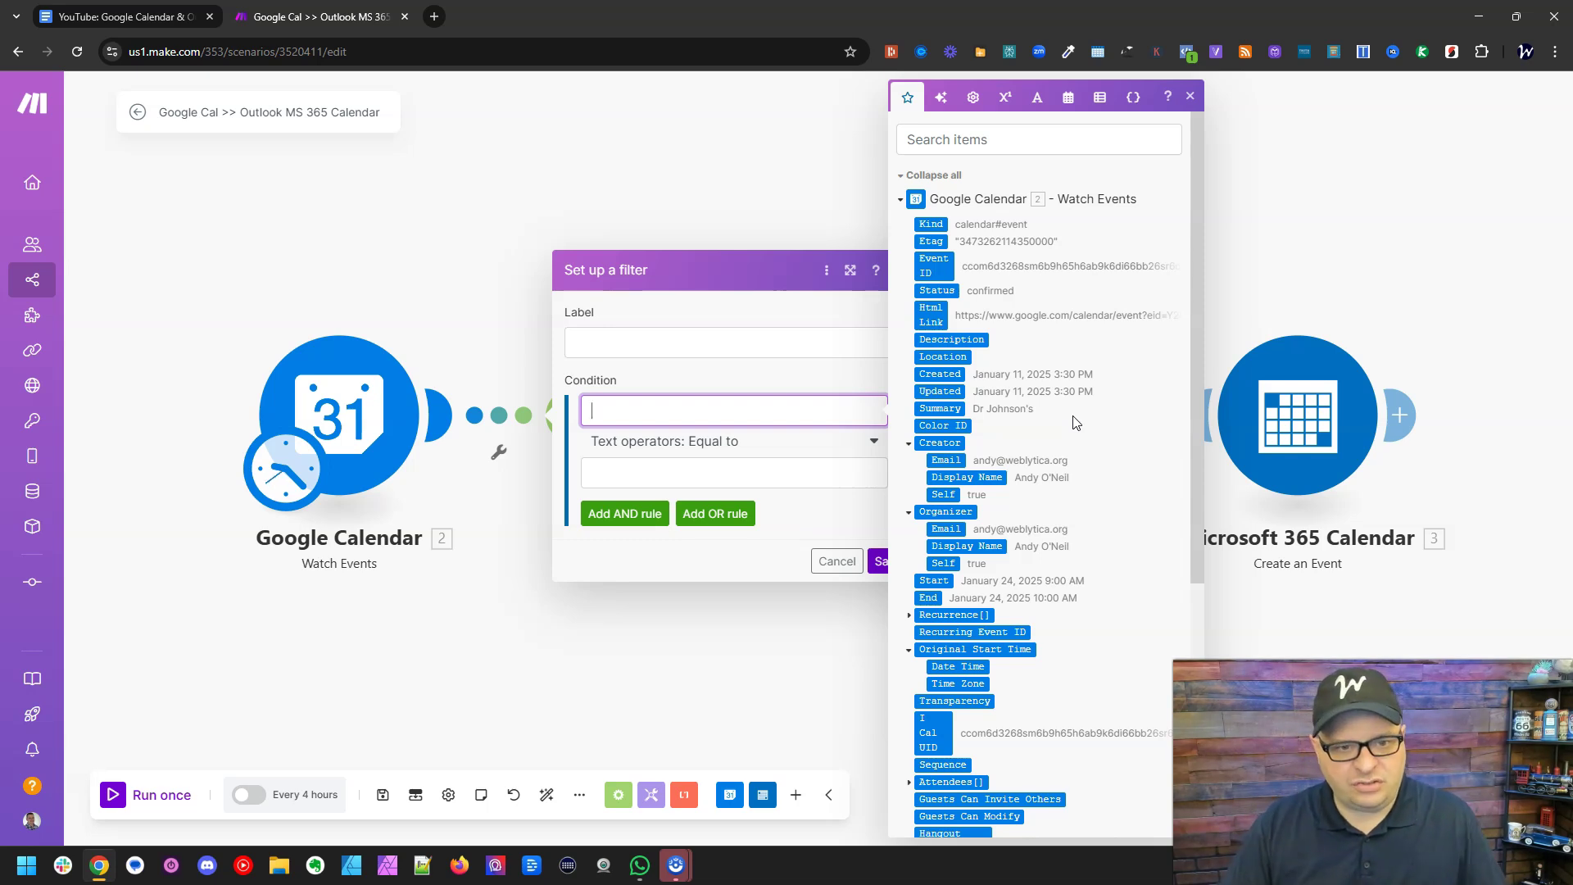
{"action": "scroll", "coordinate": [1076, 422], "scroll_direction": "down", "scroll_amount": 1}
{"action": "scroll", "coordinate": [1025, 410], "scroll_direction": "down", "scroll_amount": 5}
{"action": "left_click", "coordinate": [909, 394]}
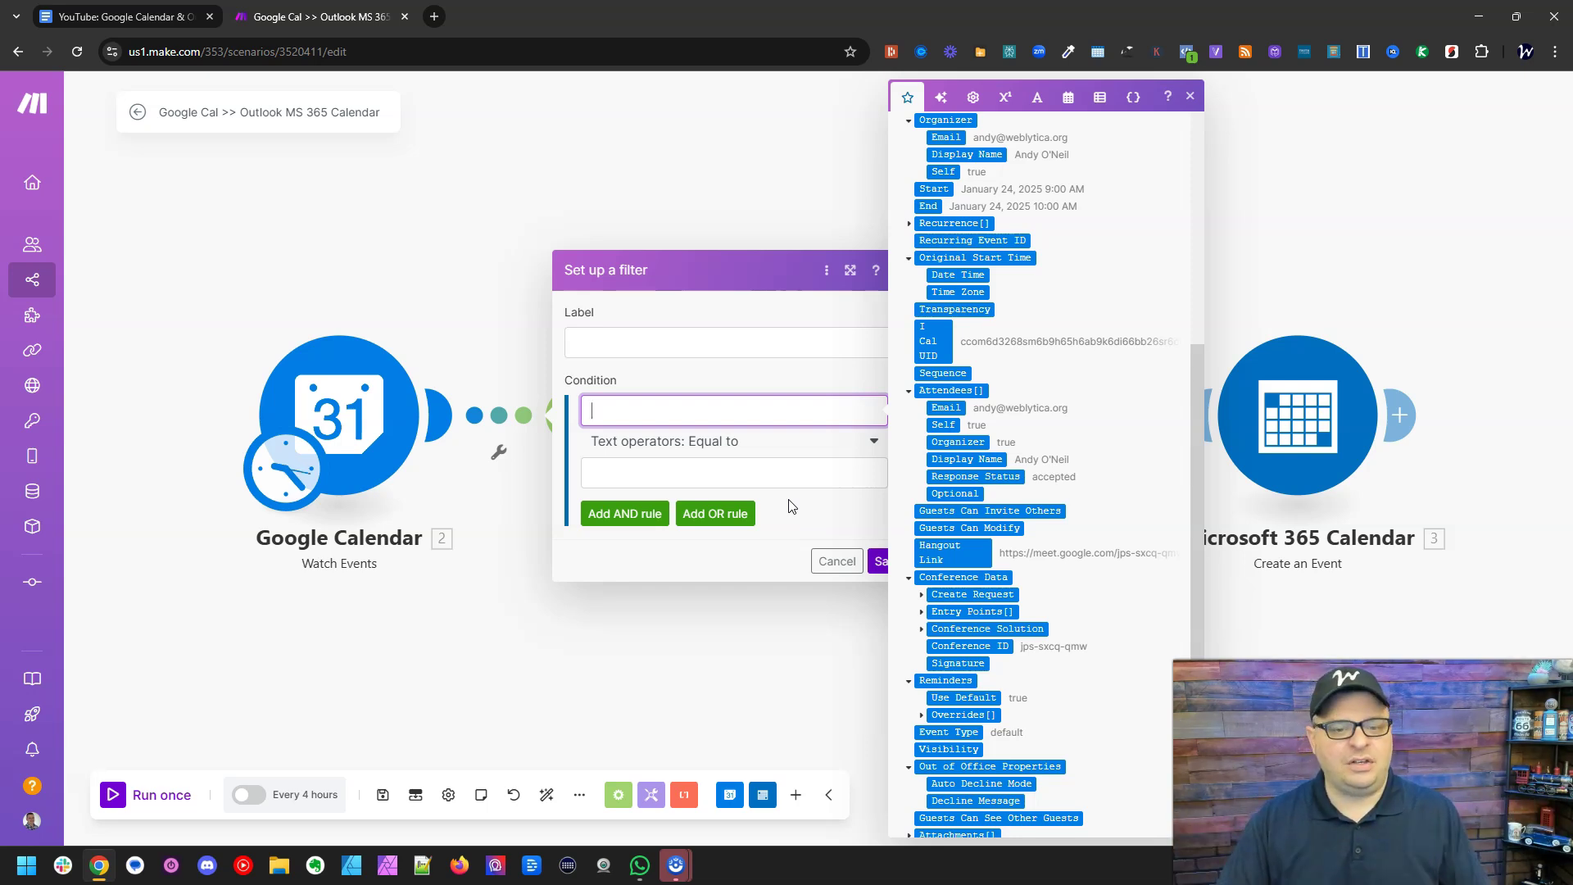
{"action": "left_click", "coordinate": [837, 560]}
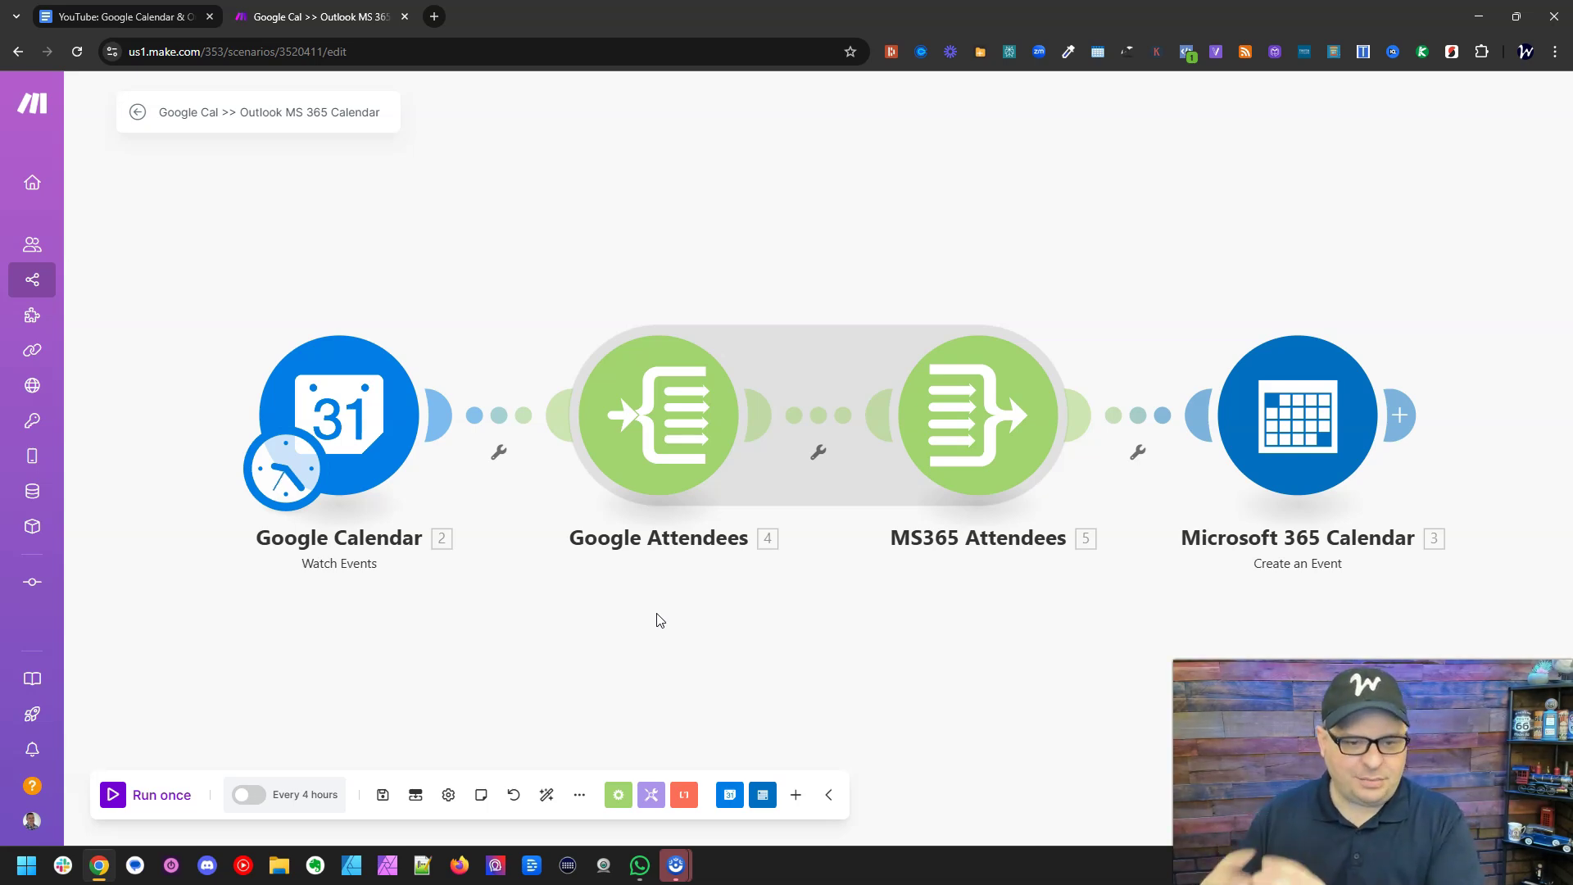
Review the Google Attendees array mapping and the MS365 Attendees aggregator's source module, target structure, email address and name mappings.
{"action": "left_click", "coordinate": [603, 386]}
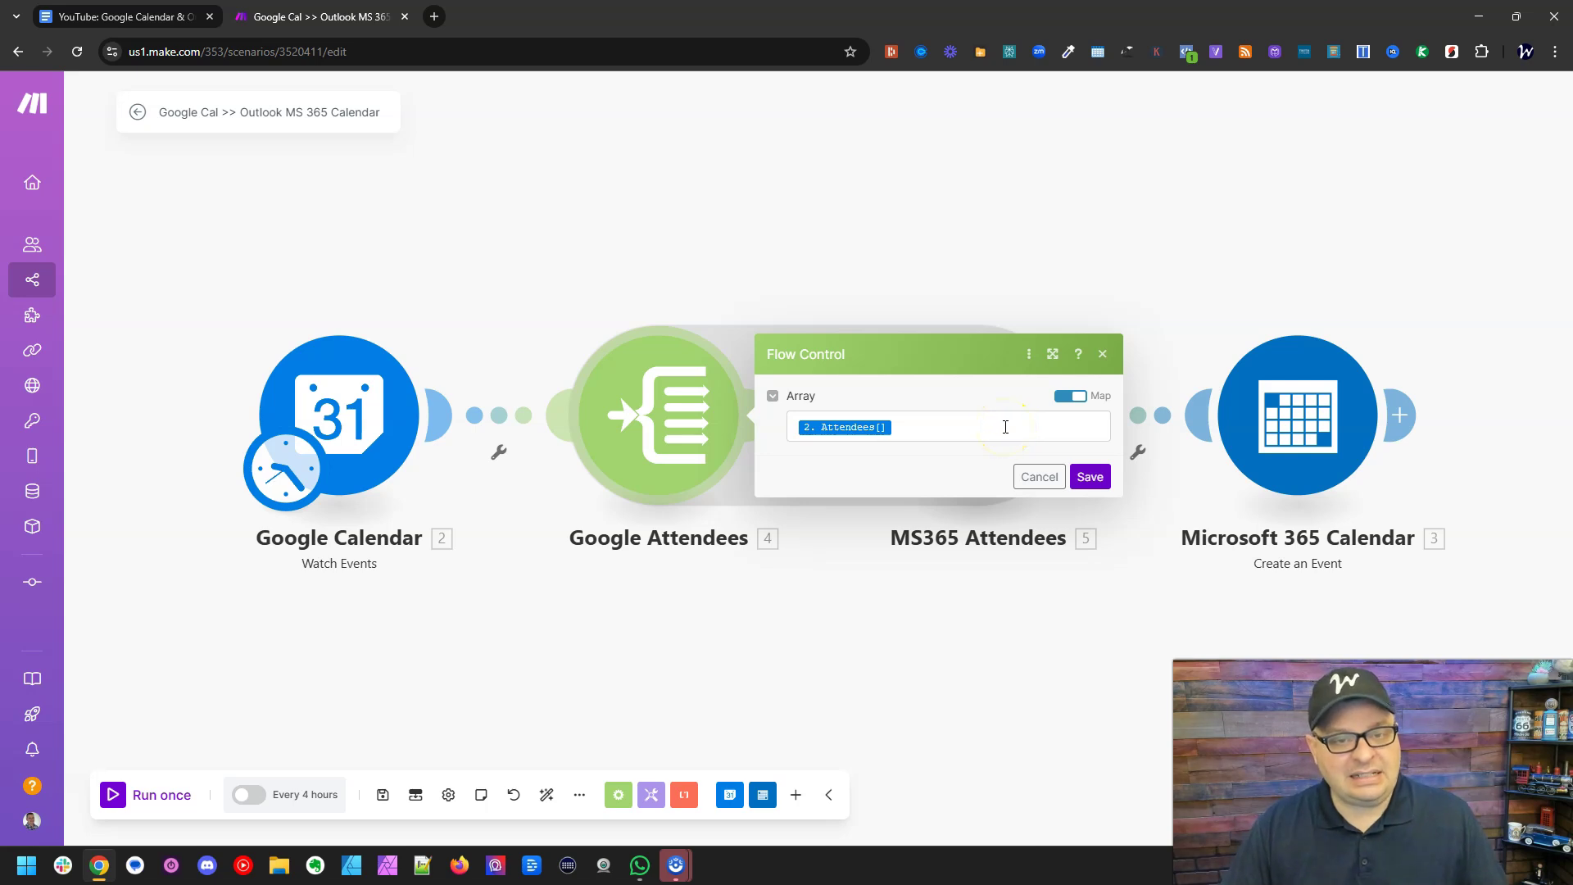
{"action": "left_click", "coordinate": [857, 746]}
{"action": "left_click", "coordinate": [1206, 420]}
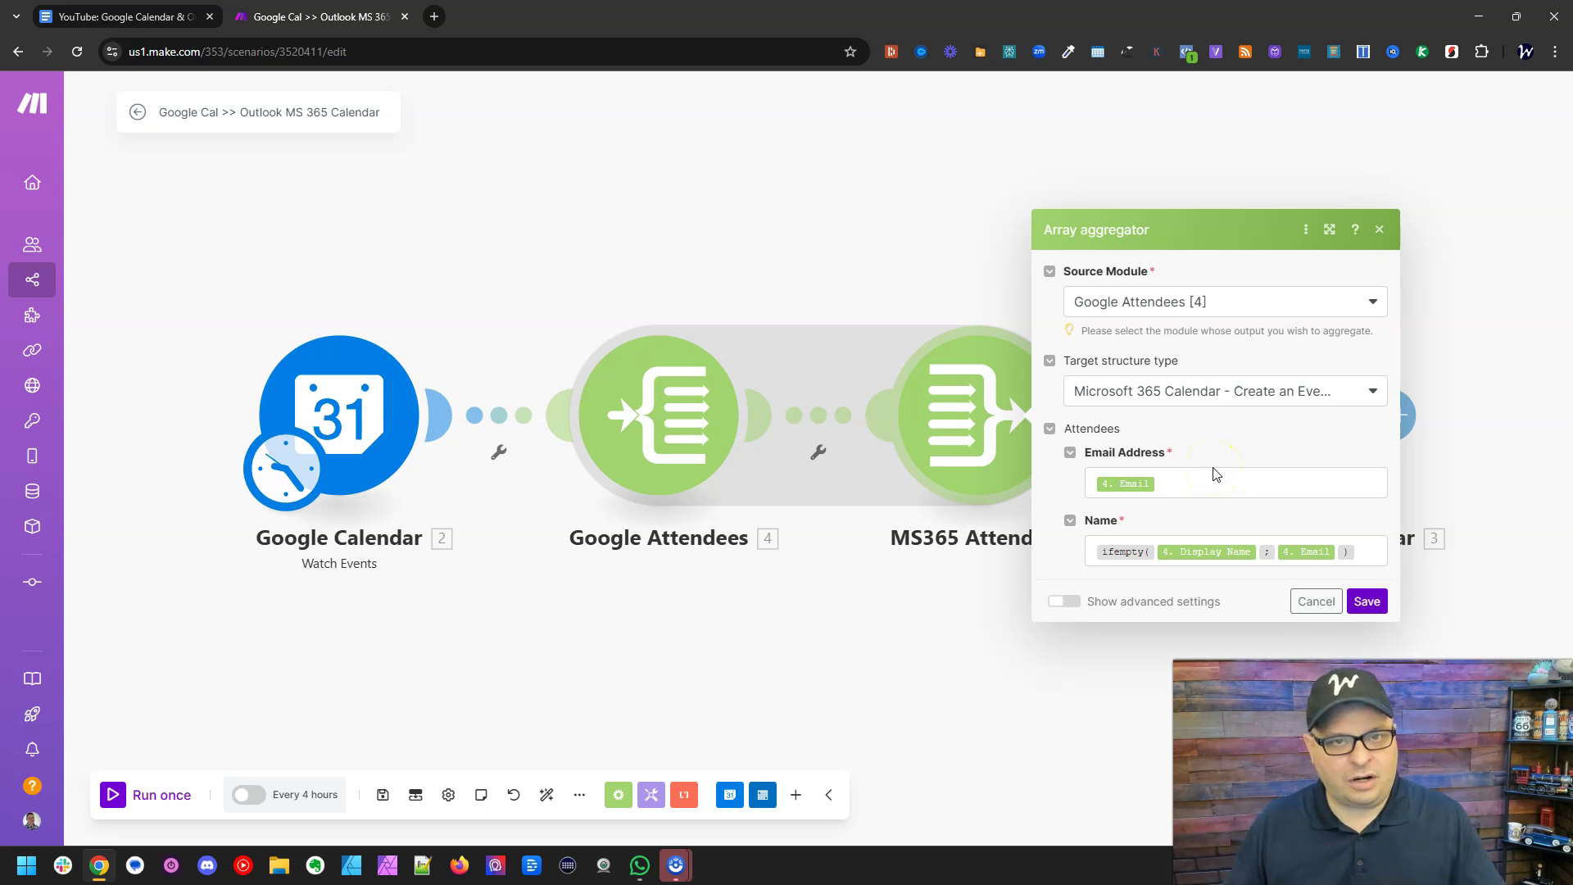
{"action": "left_click", "coordinate": [1367, 602]}
Open the Microsoft 365 Calendar module and examine how its Subject, Start Date and End Date are mapped from the Google Calendar event.
{"action": "left_click_drag", "start_coordinate": [1212, 604], "coordinate": [819, 566]}
{"action": "left_click", "coordinate": [917, 421]}
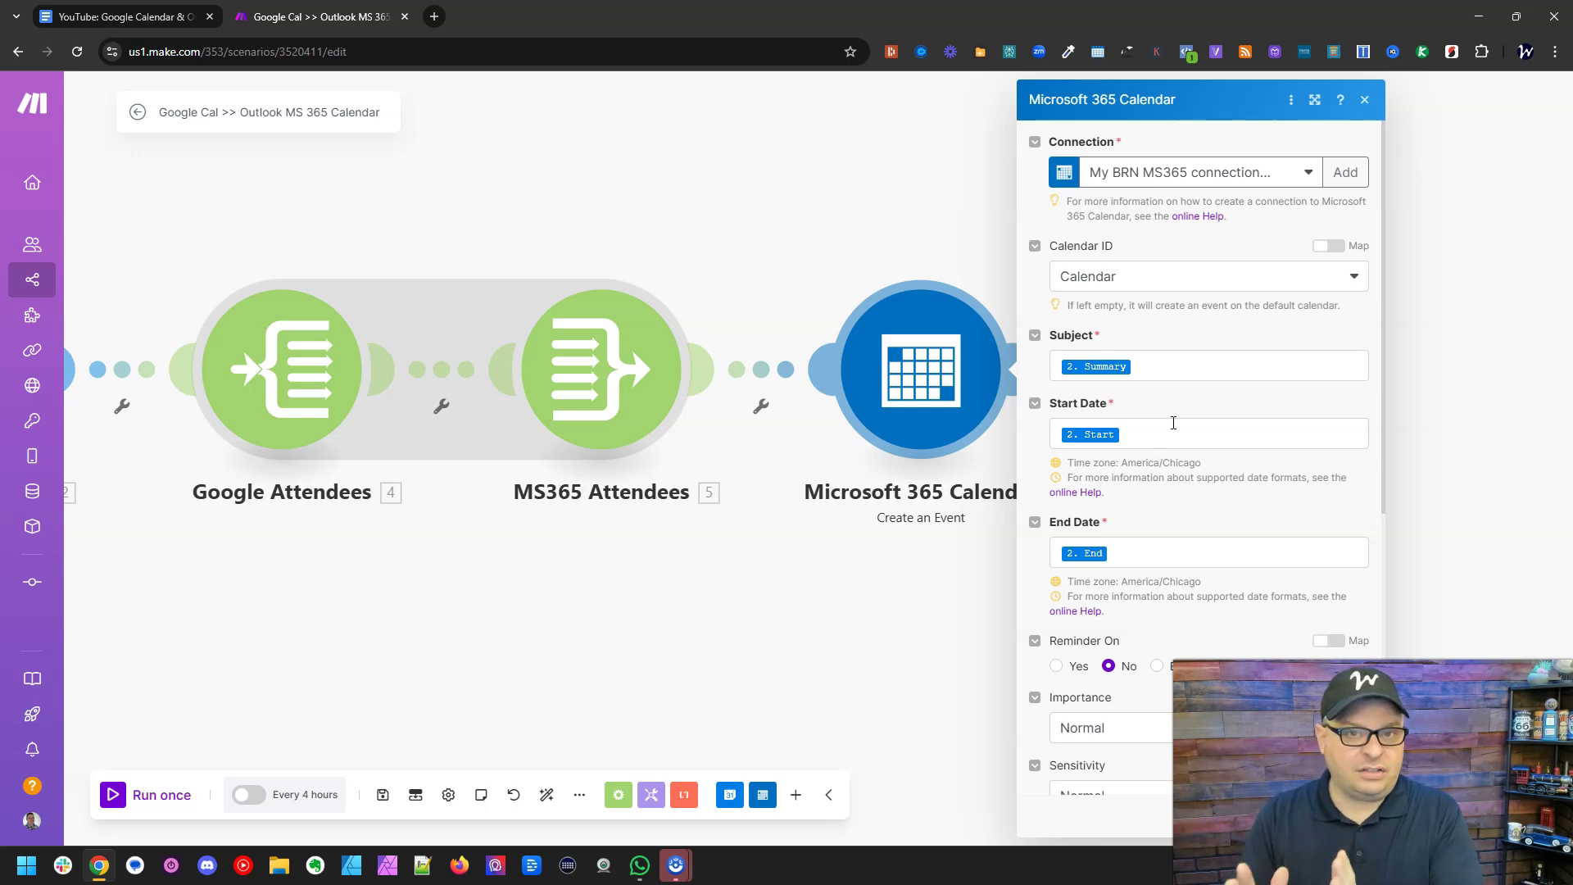
{"action": "left_click", "coordinate": [1161, 371]}
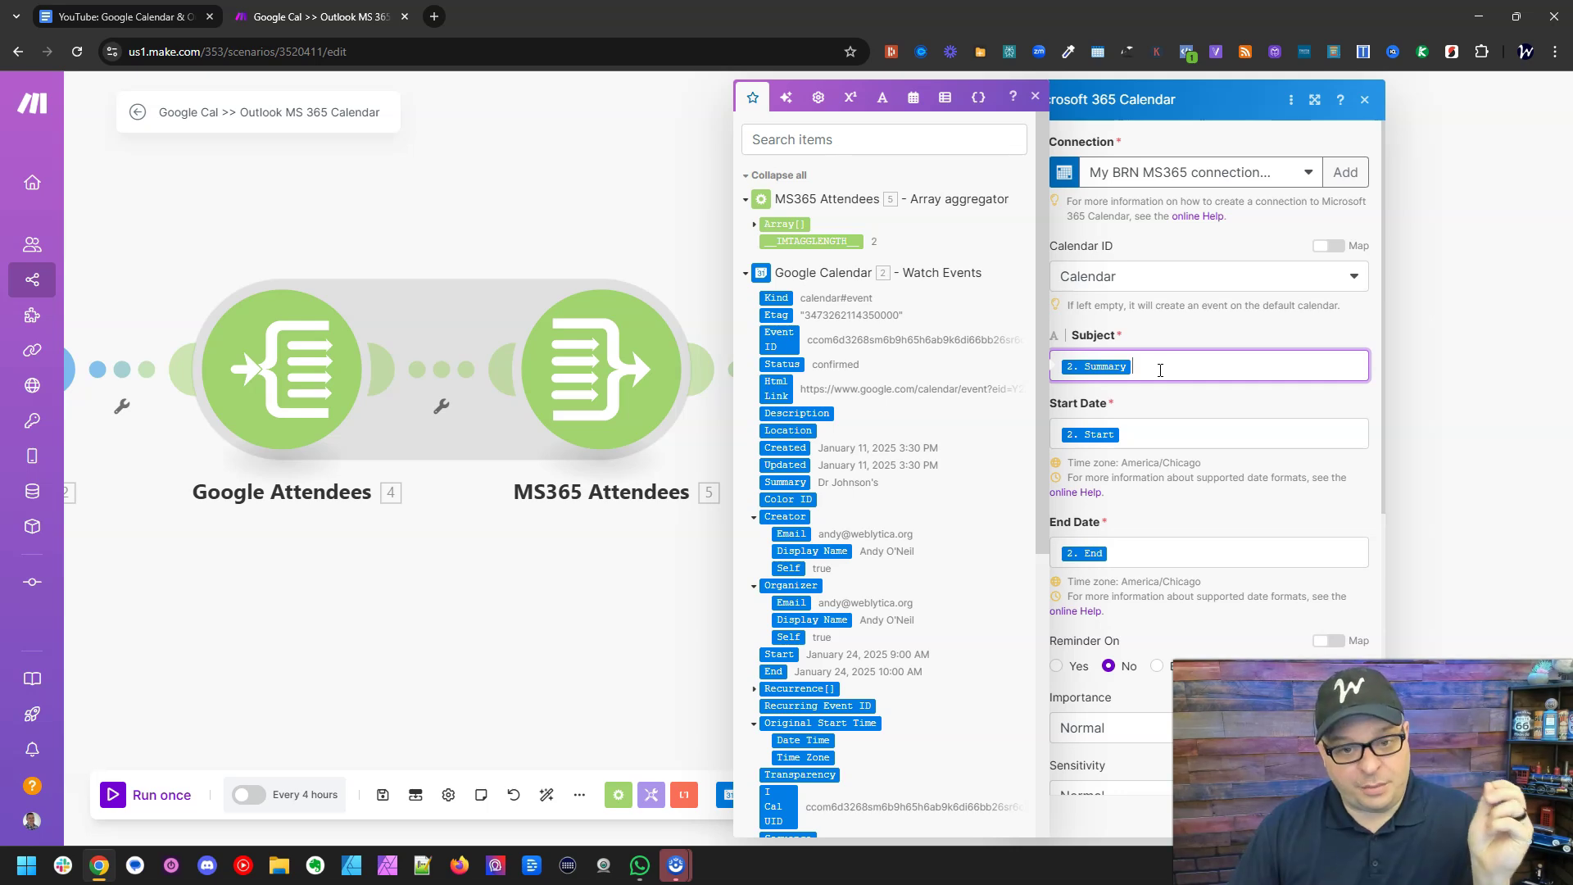
{"action": "left_click", "coordinate": [1169, 429]}
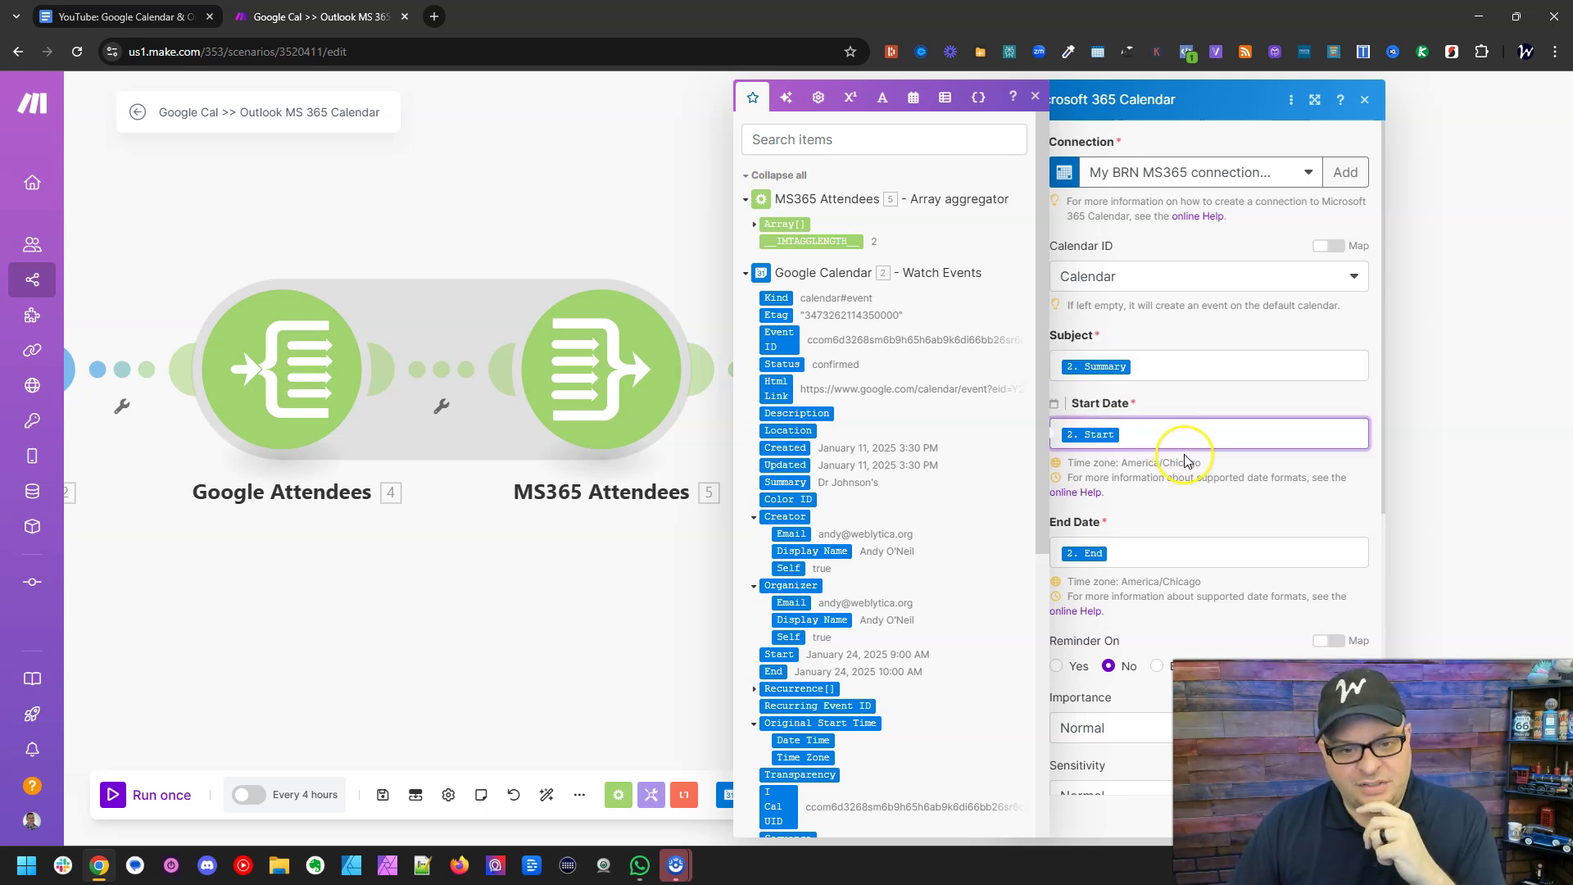
{"action": "scroll", "coordinate": [1186, 455], "scroll_direction": "down", "scroll_amount": 1}
{"action": "left_click", "coordinate": [1184, 443]}
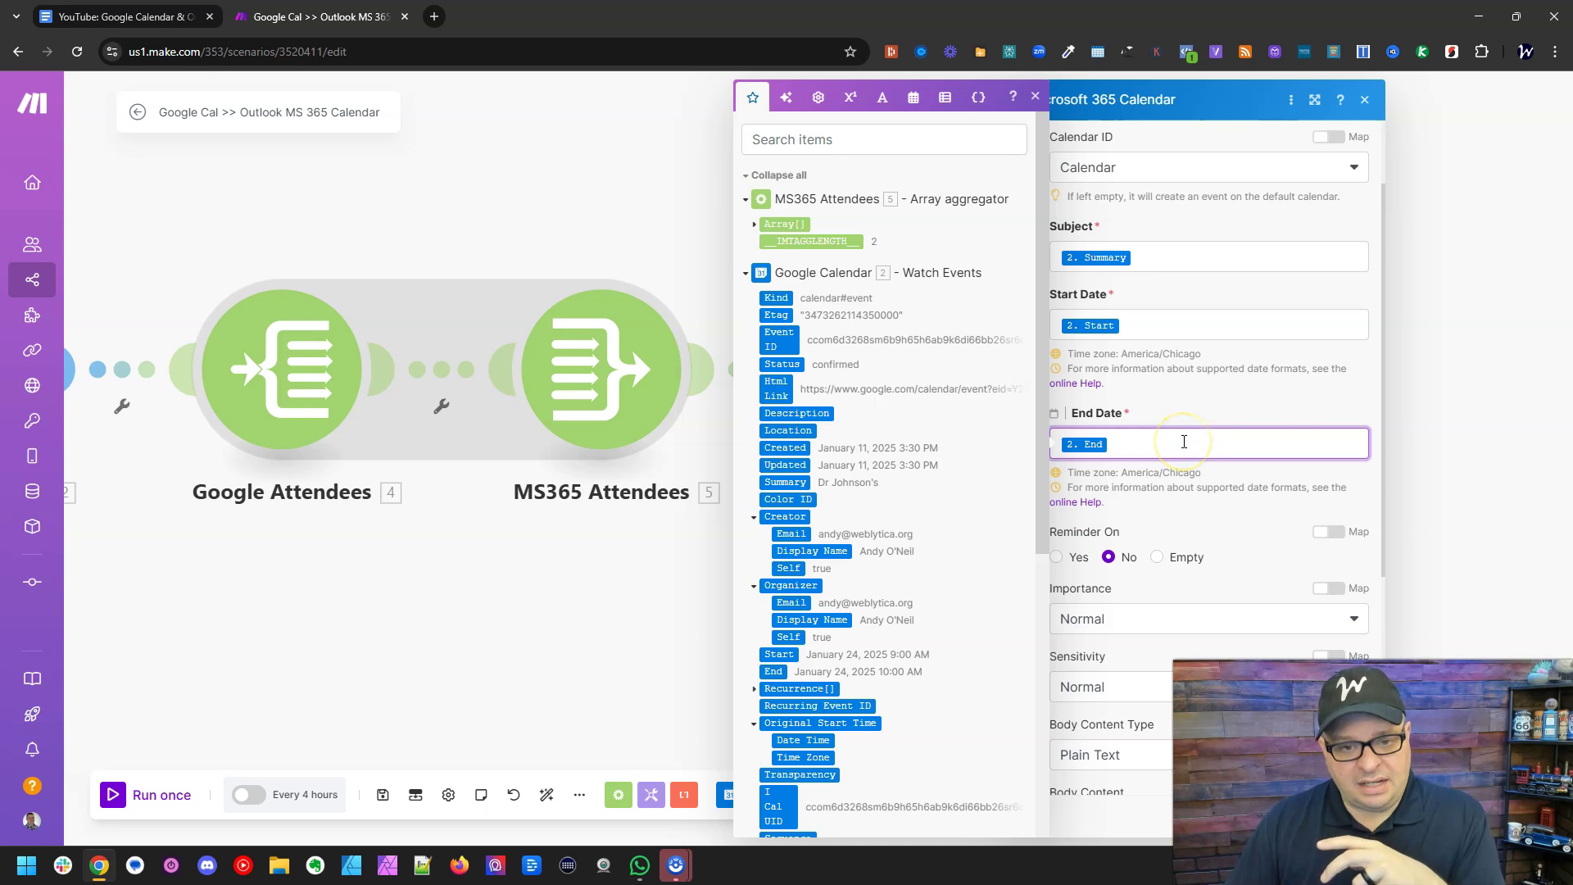
Examine the Microsoft 365 event's reminder, importance, body content, location, show-as and attendees settings, including the aggregated array mapped to the attendees.
{"action": "scroll", "coordinate": [1184, 442], "scroll_direction": "down", "scroll_amount": 2}
{"action": "scroll", "coordinate": [1184, 446], "scroll_direction": "down", "scroll_amount": 2}
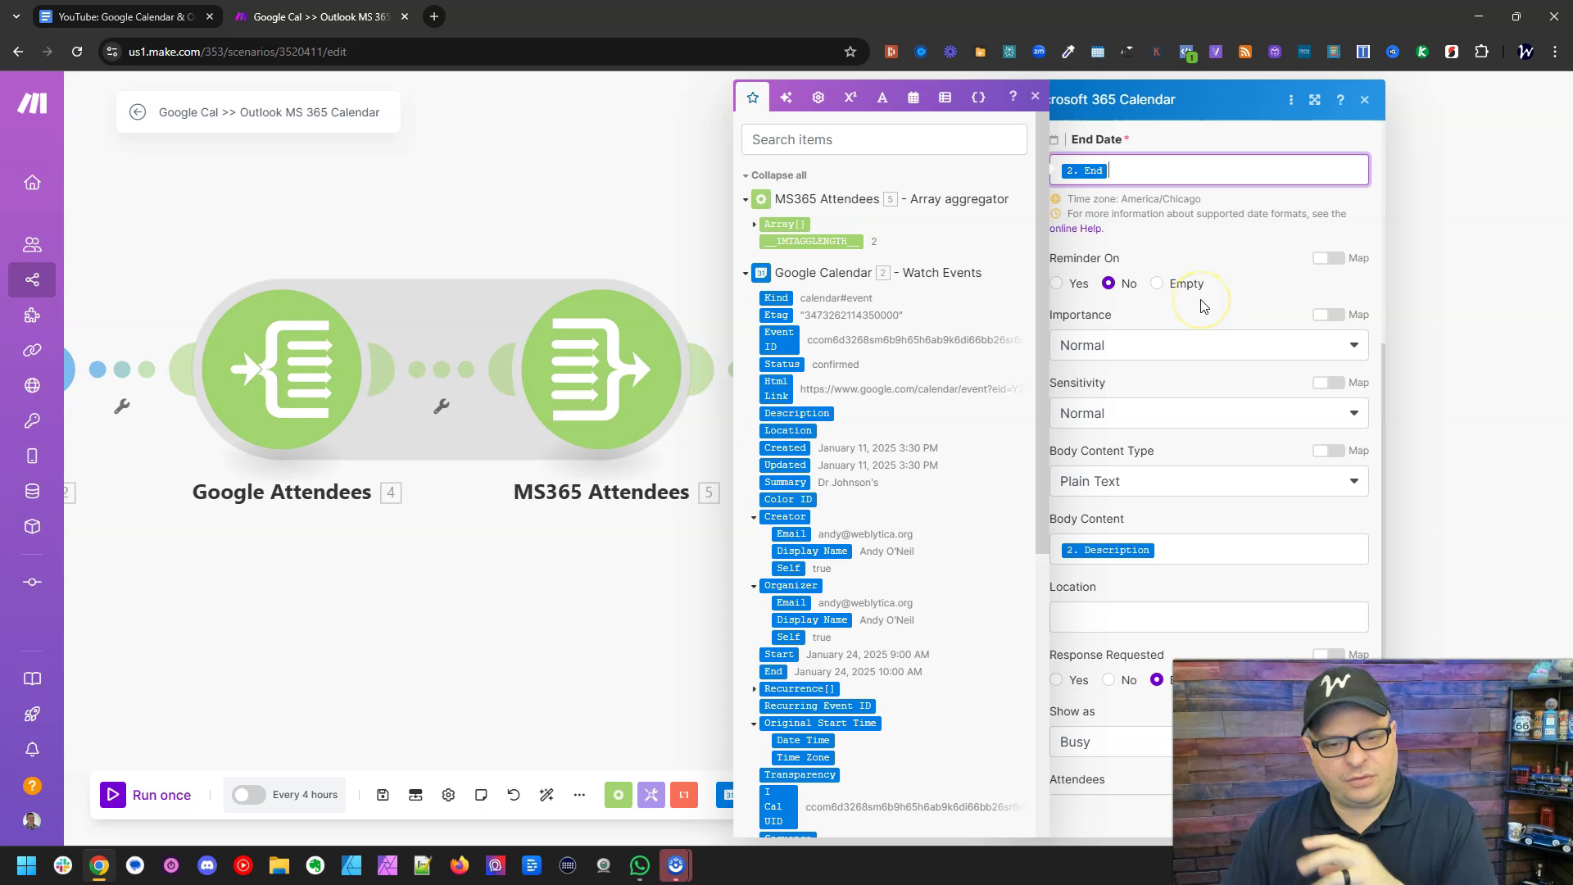
{"action": "scroll", "coordinate": [1201, 306], "scroll_direction": "down", "scroll_amount": 1}
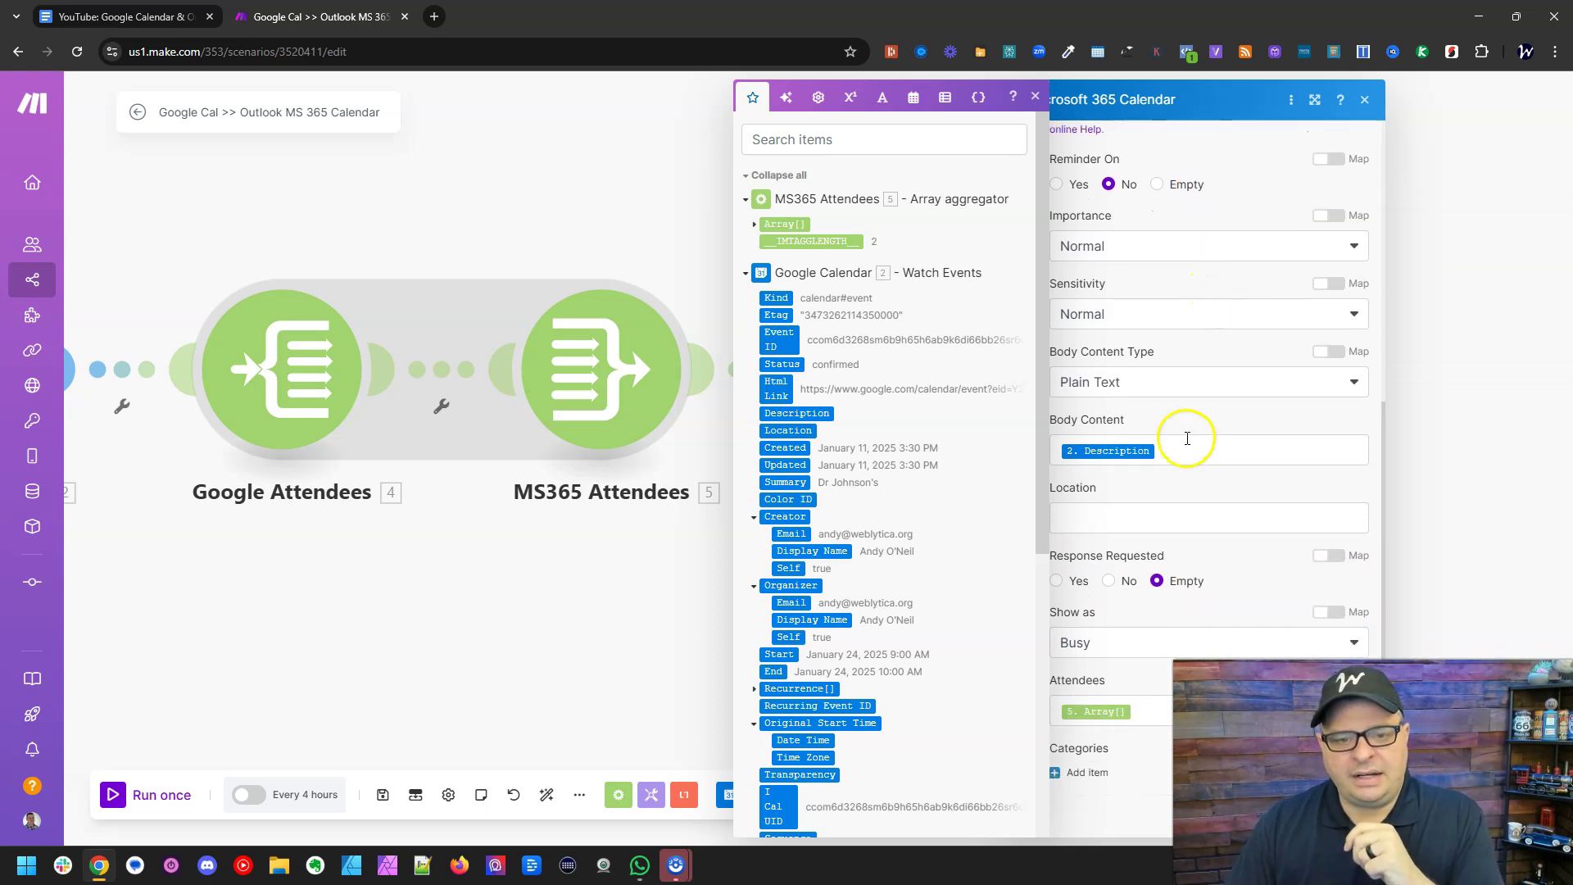
{"action": "left_click", "coordinate": [1183, 448]}
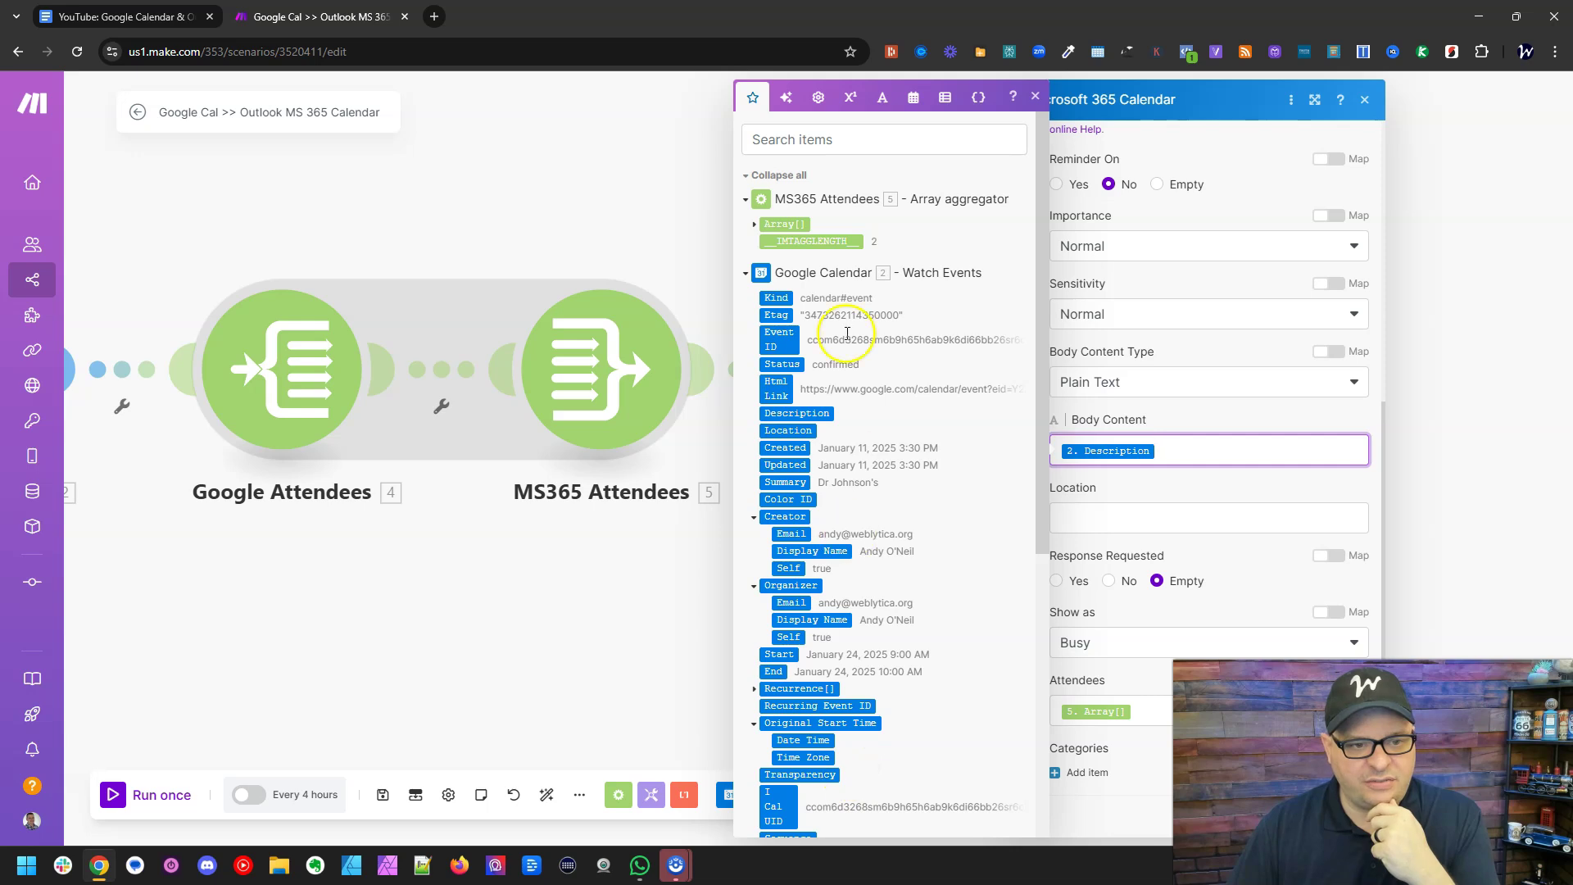
{"action": "left_click", "coordinate": [1177, 515]}
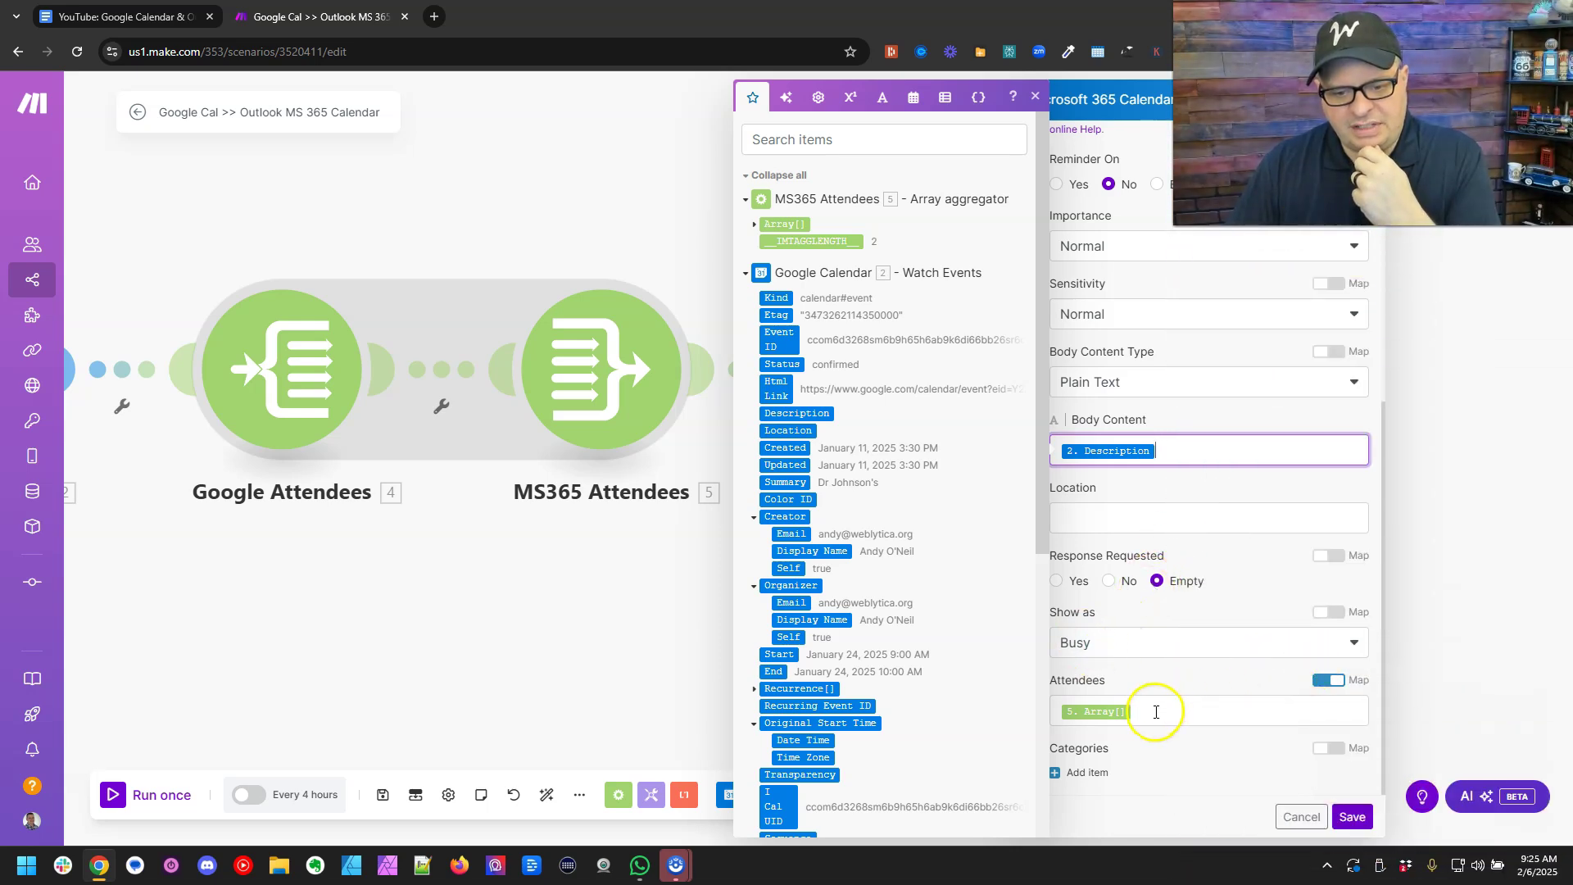
{"action": "left_click", "coordinate": [1162, 733]}
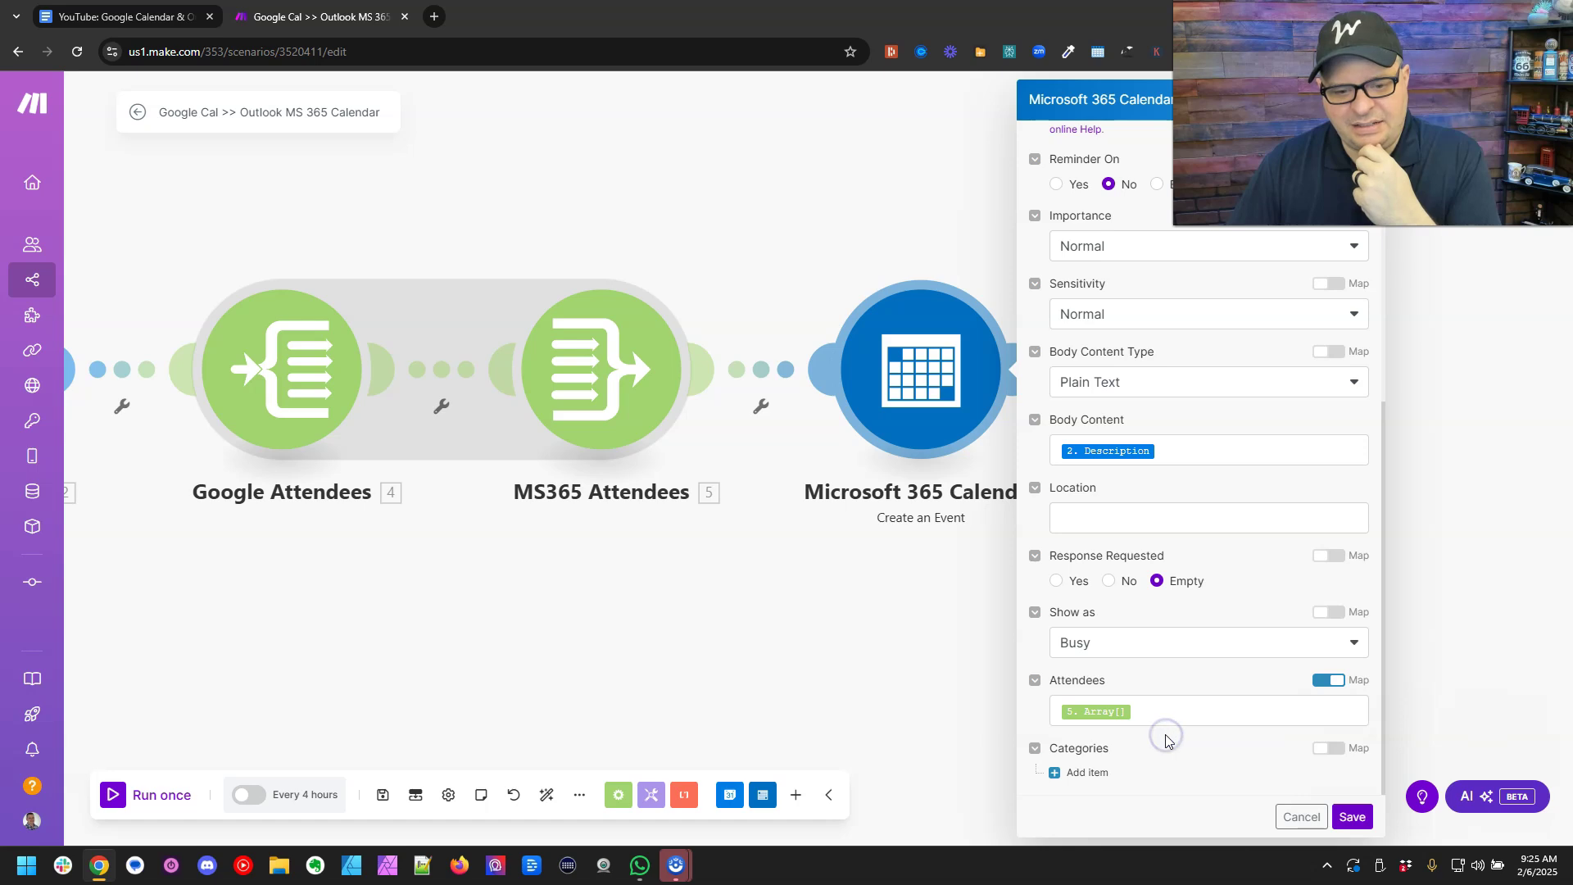
{"action": "left_click", "coordinate": [1166, 714]}
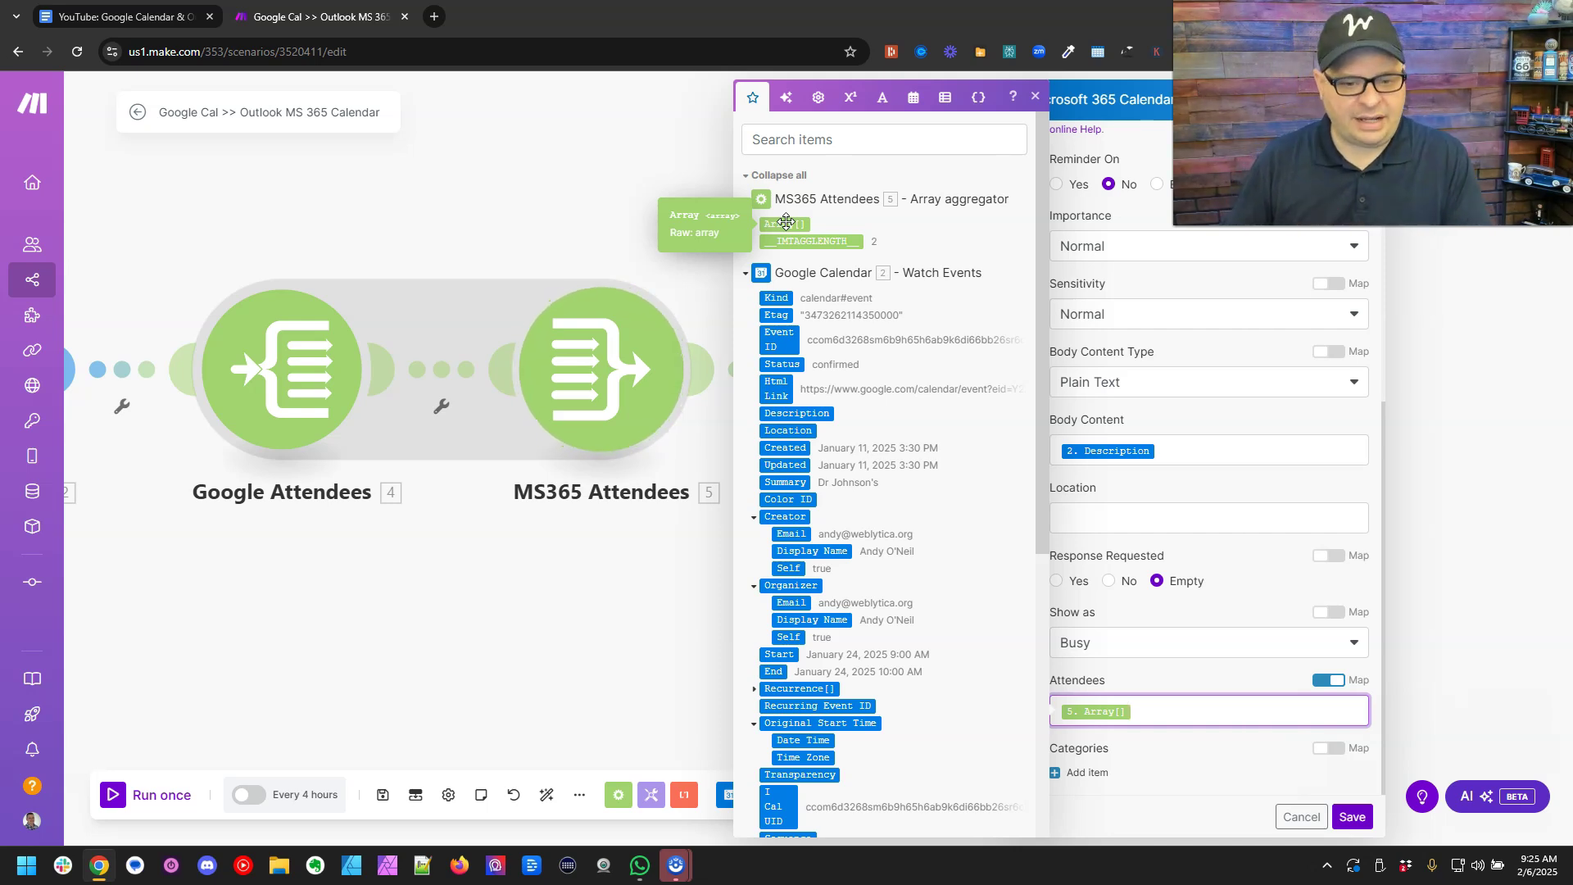
{"action": "left_click", "coordinate": [994, 762]}
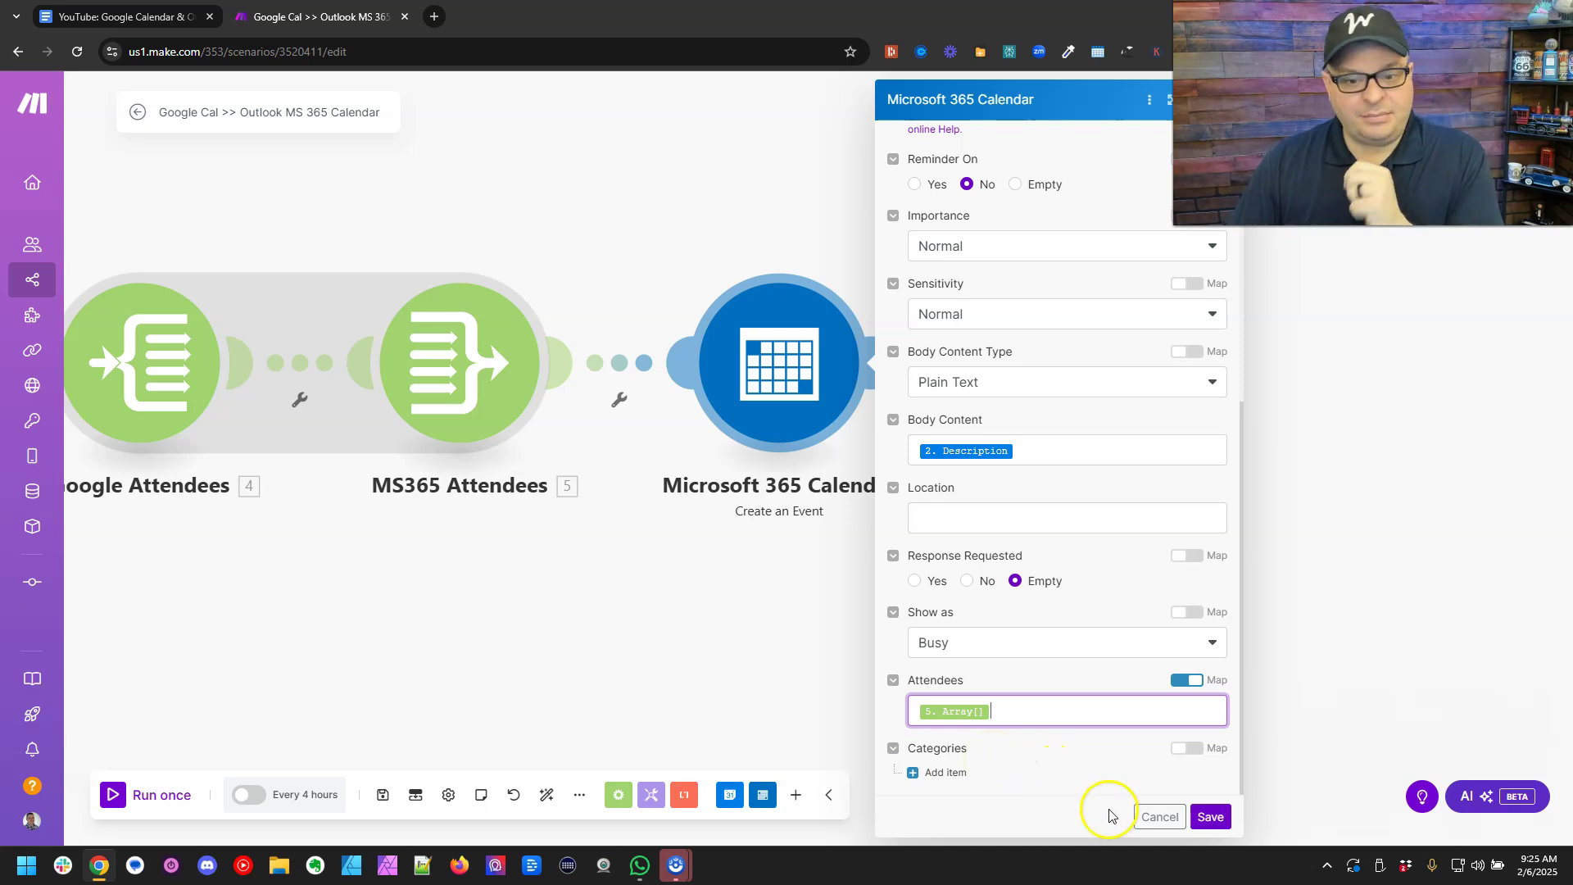
Save the Microsoft 365 Calendar module's settings, and save the Google Calendar to Outlook scenario.
{"action": "left_click", "coordinate": [1211, 818]}
{"action": "left_click", "coordinate": [382, 795]}
{"action": "left_click", "coordinate": [562, 795]}
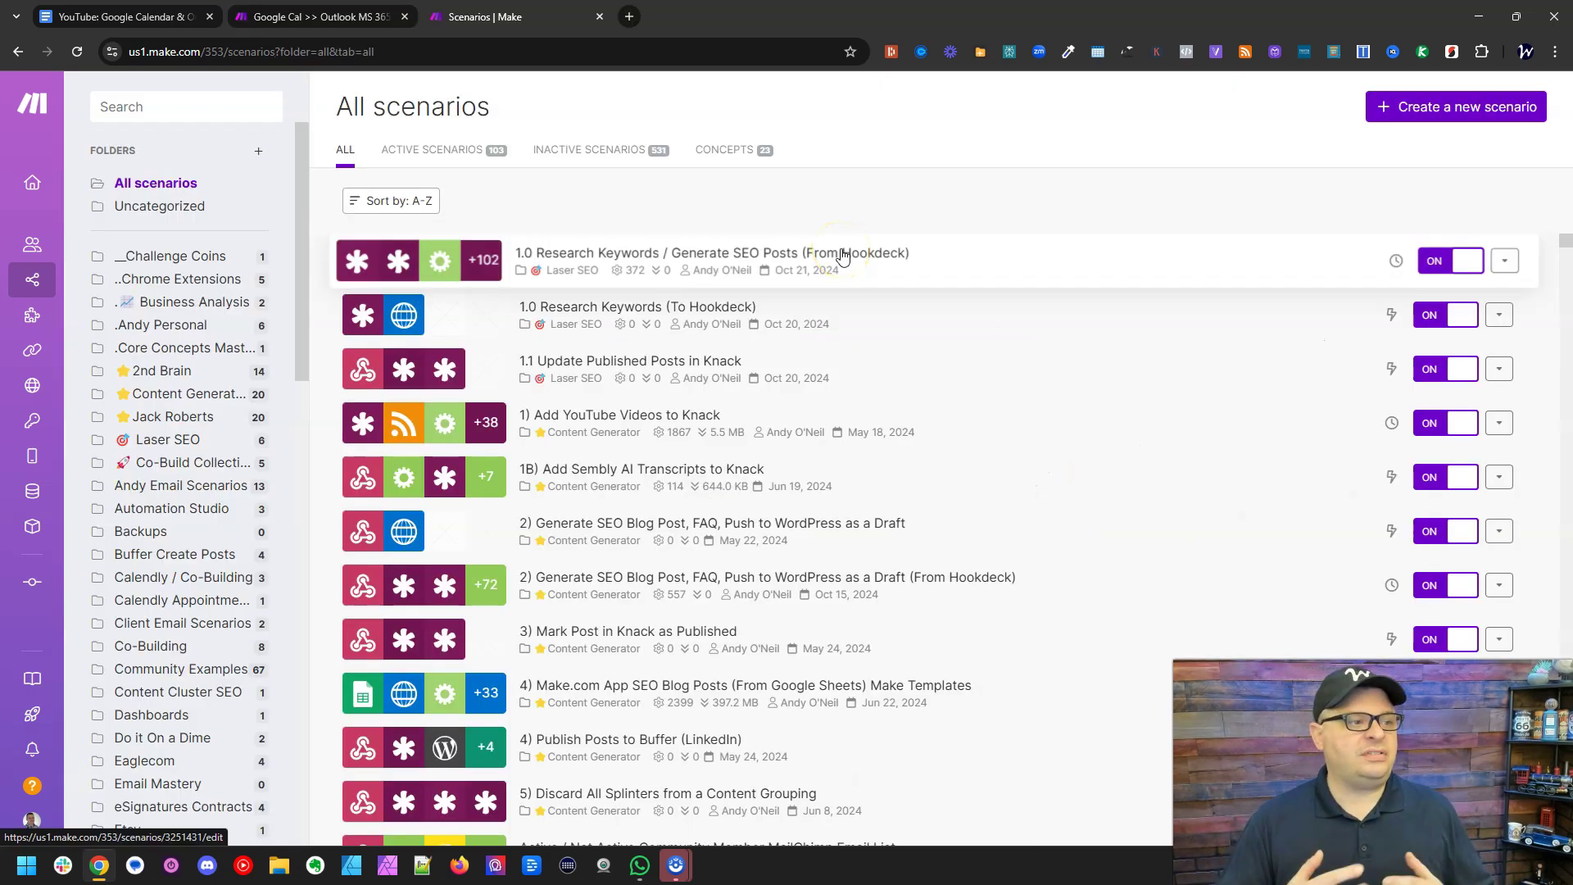
Start a new blank scenario from the list of all scenarios.
{"action": "mouse_move", "coordinate": [28, 283]}
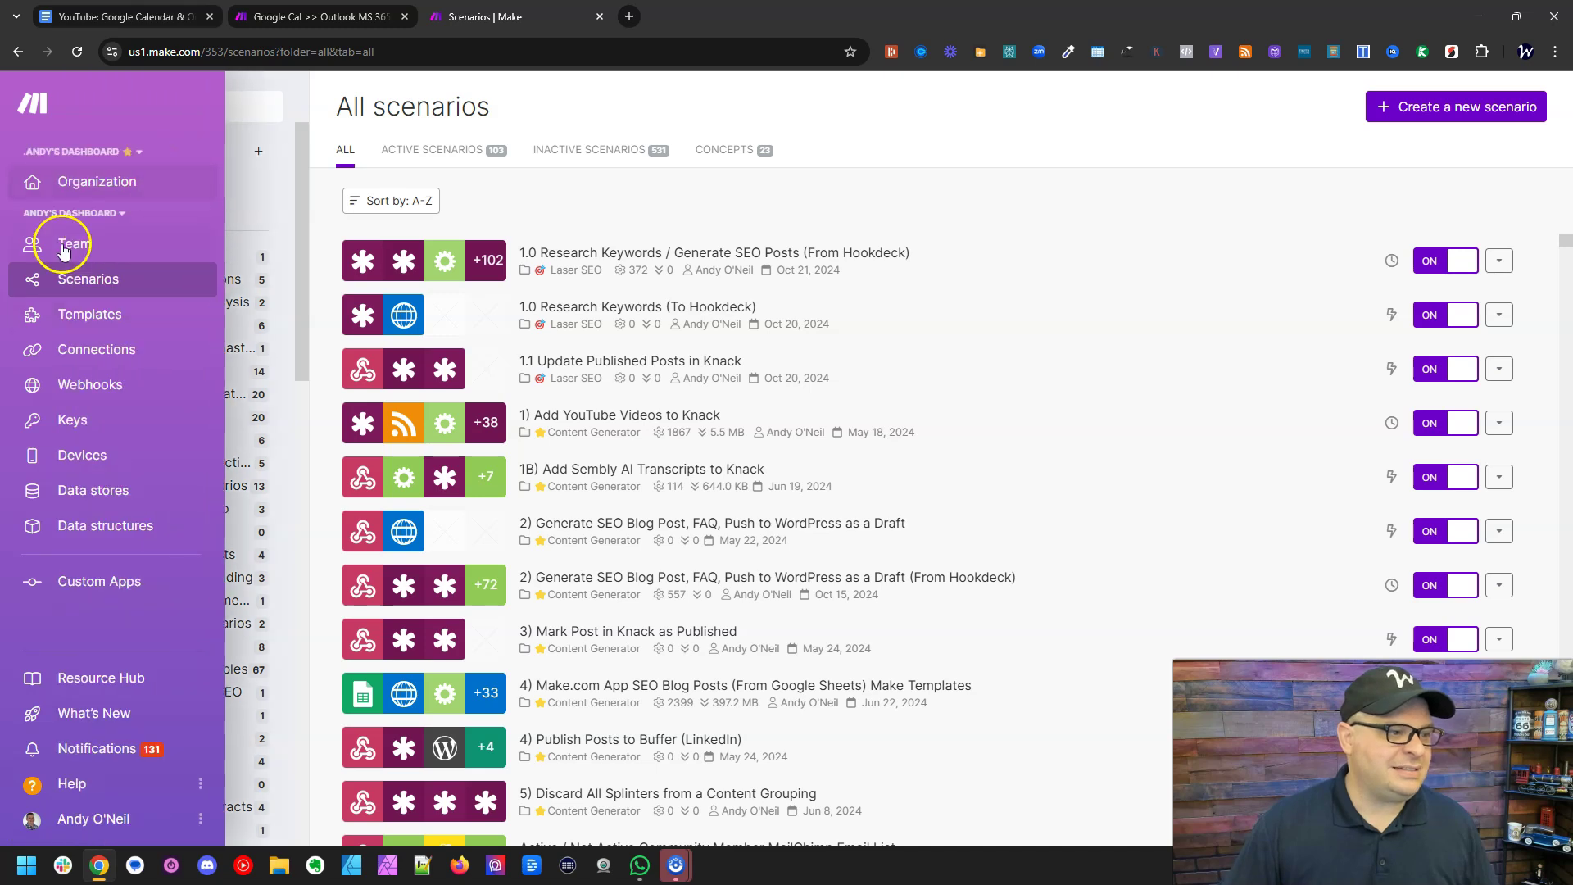
{"action": "left_click", "coordinate": [89, 281]}
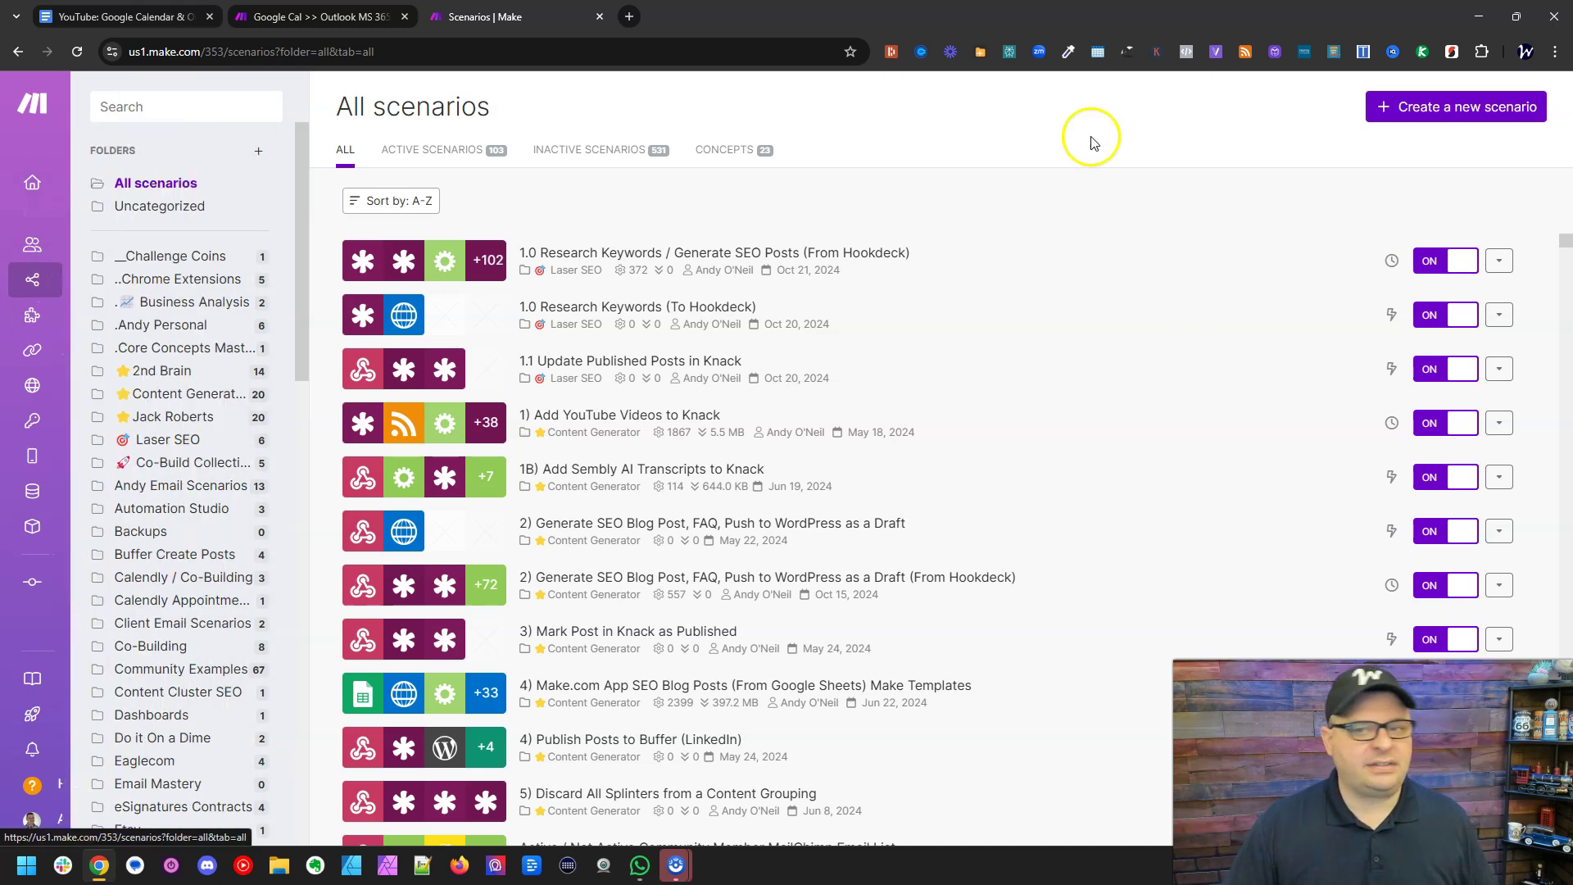
{"action": "left_click", "coordinate": [1399, 116]}
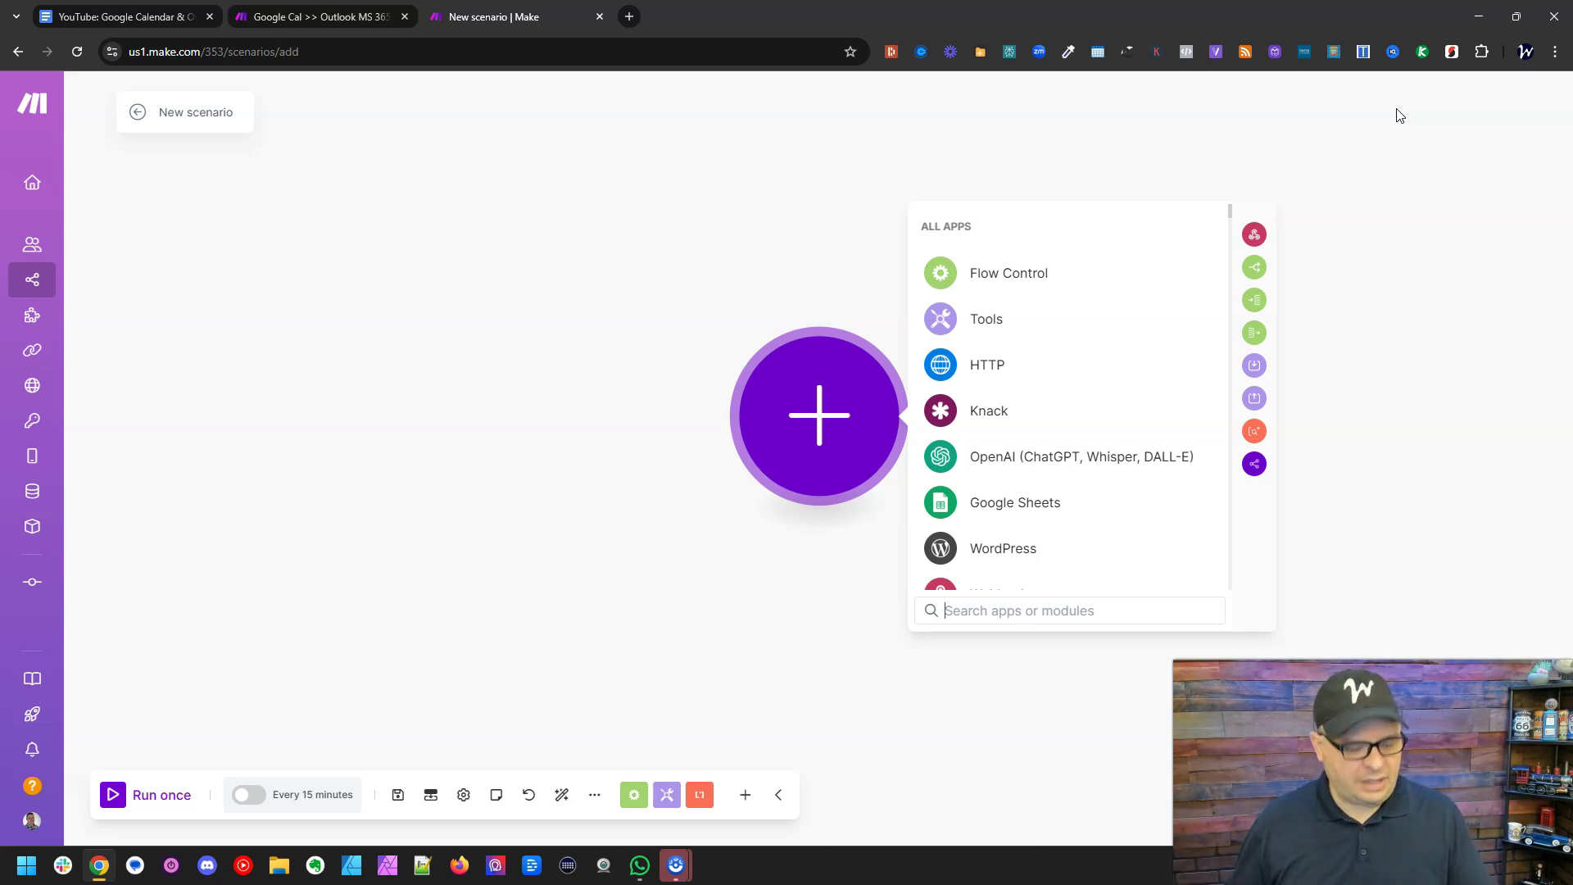
Find Google Calendar among the apps and add its Watch Events module as the new scenario's trigger.
{"action": "key", "text": "ctrl+shift+Tab"}
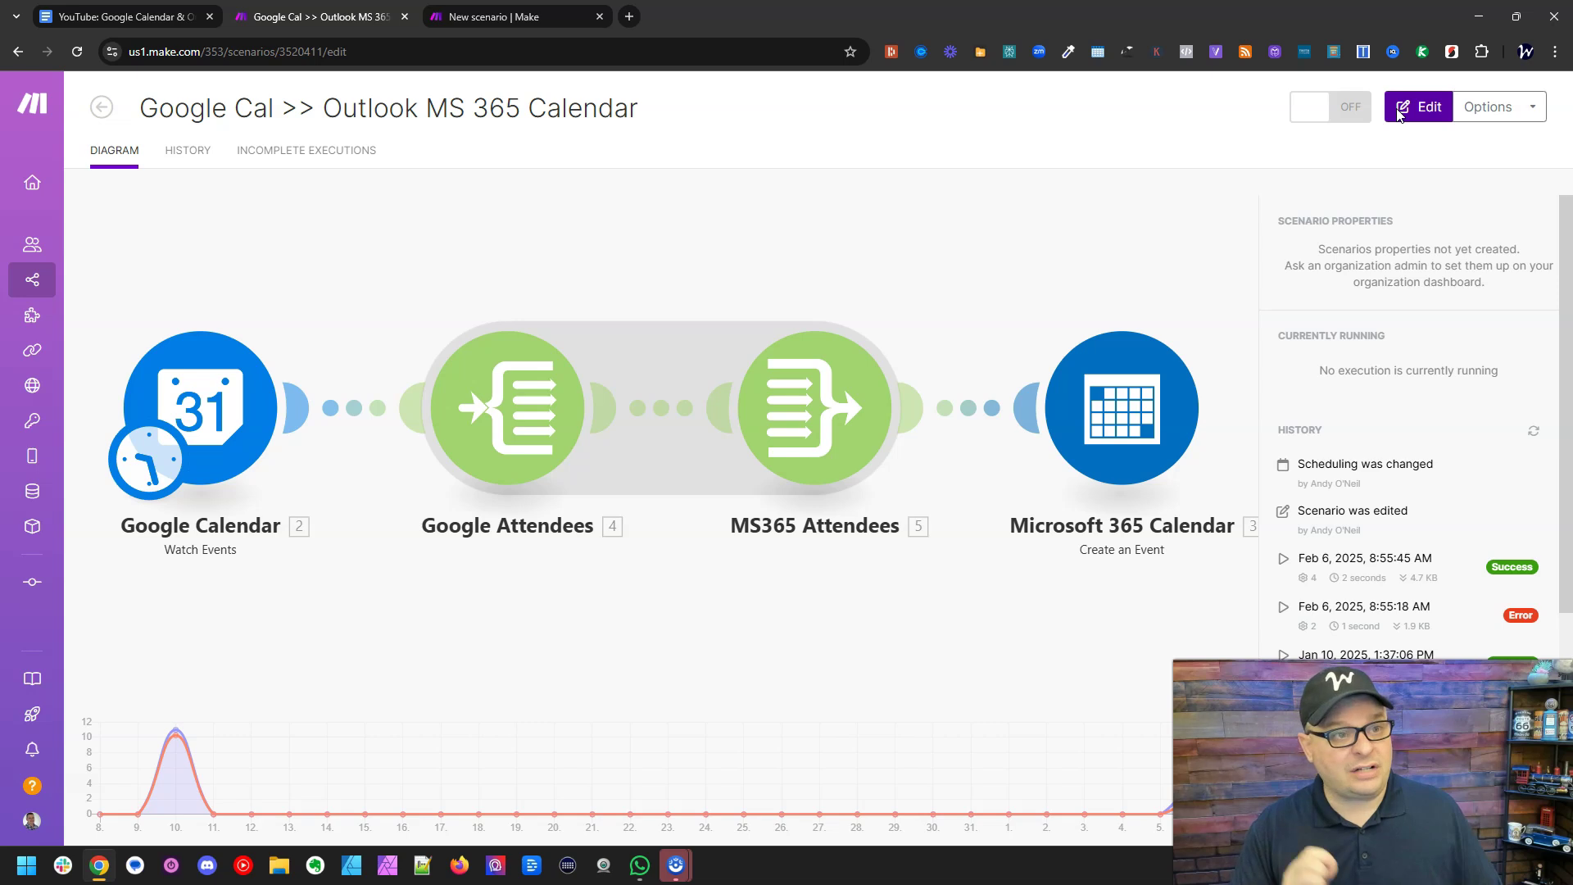
{"action": "key", "text": "ctrl+Tab"}
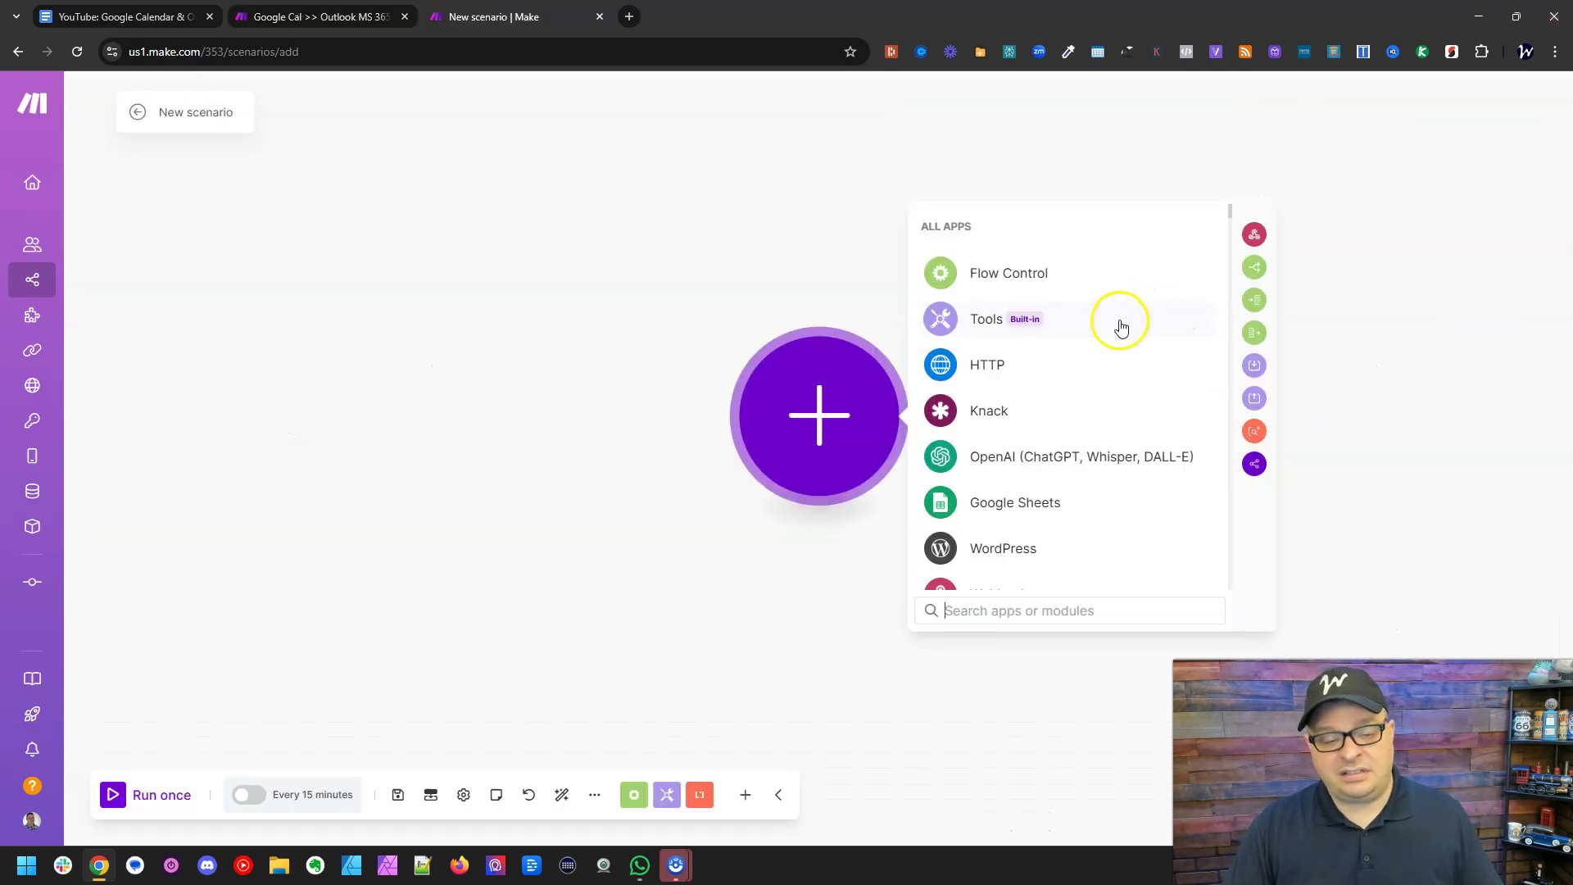
{"action": "scroll", "coordinate": [1119, 325], "scroll_direction": "down", "scroll_amount": 3}
{"action": "scroll", "coordinate": [1116, 323], "scroll_direction": "up", "scroll_amount": 3}
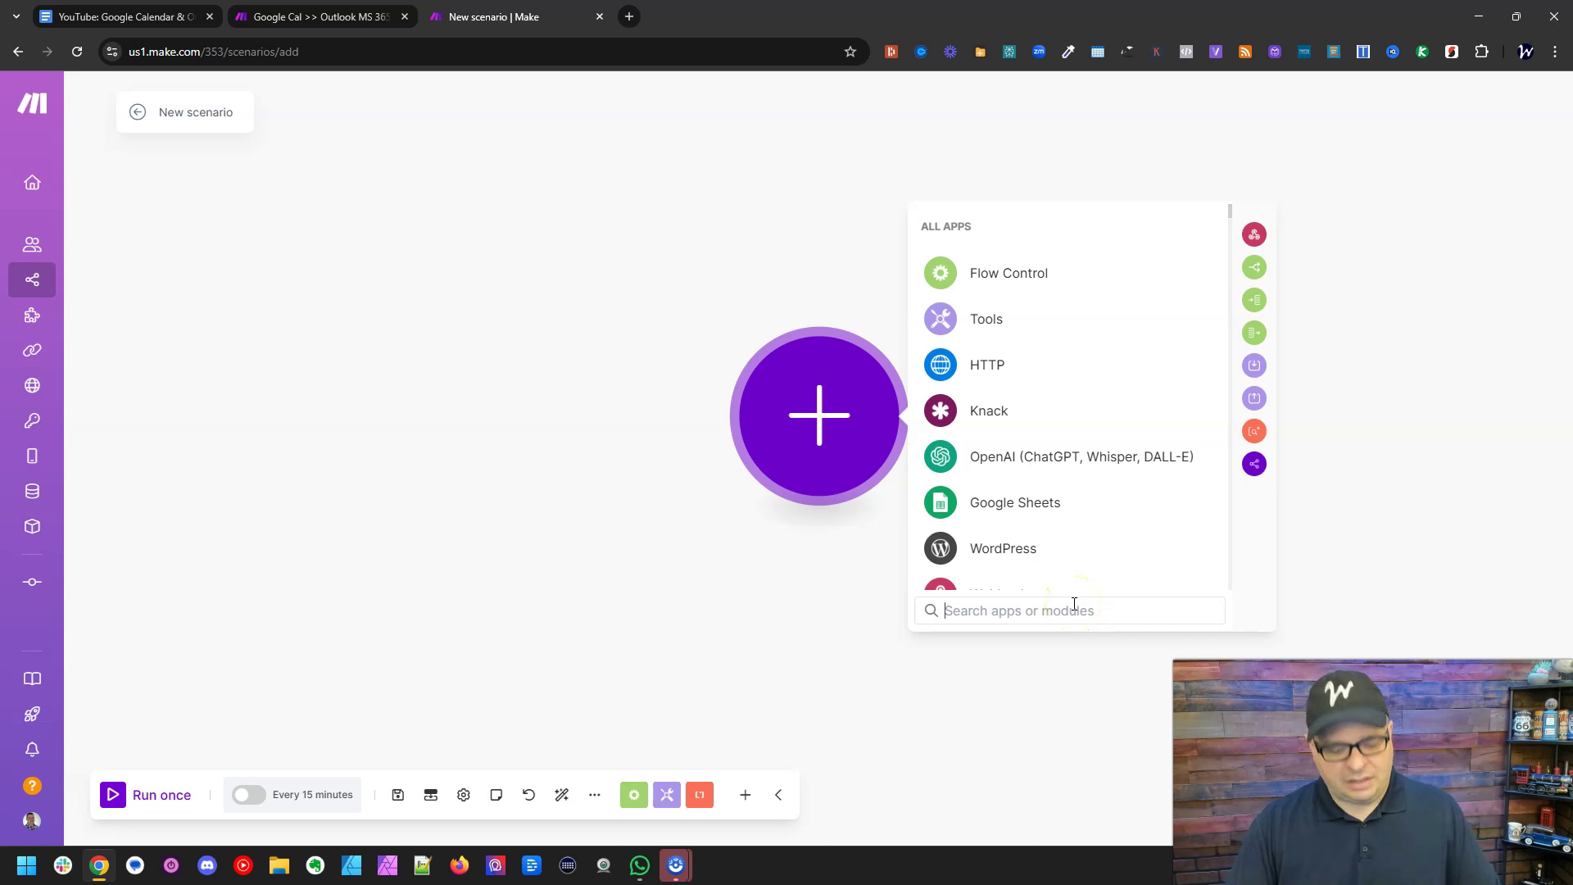
{"action": "type", "text": "google calend"}
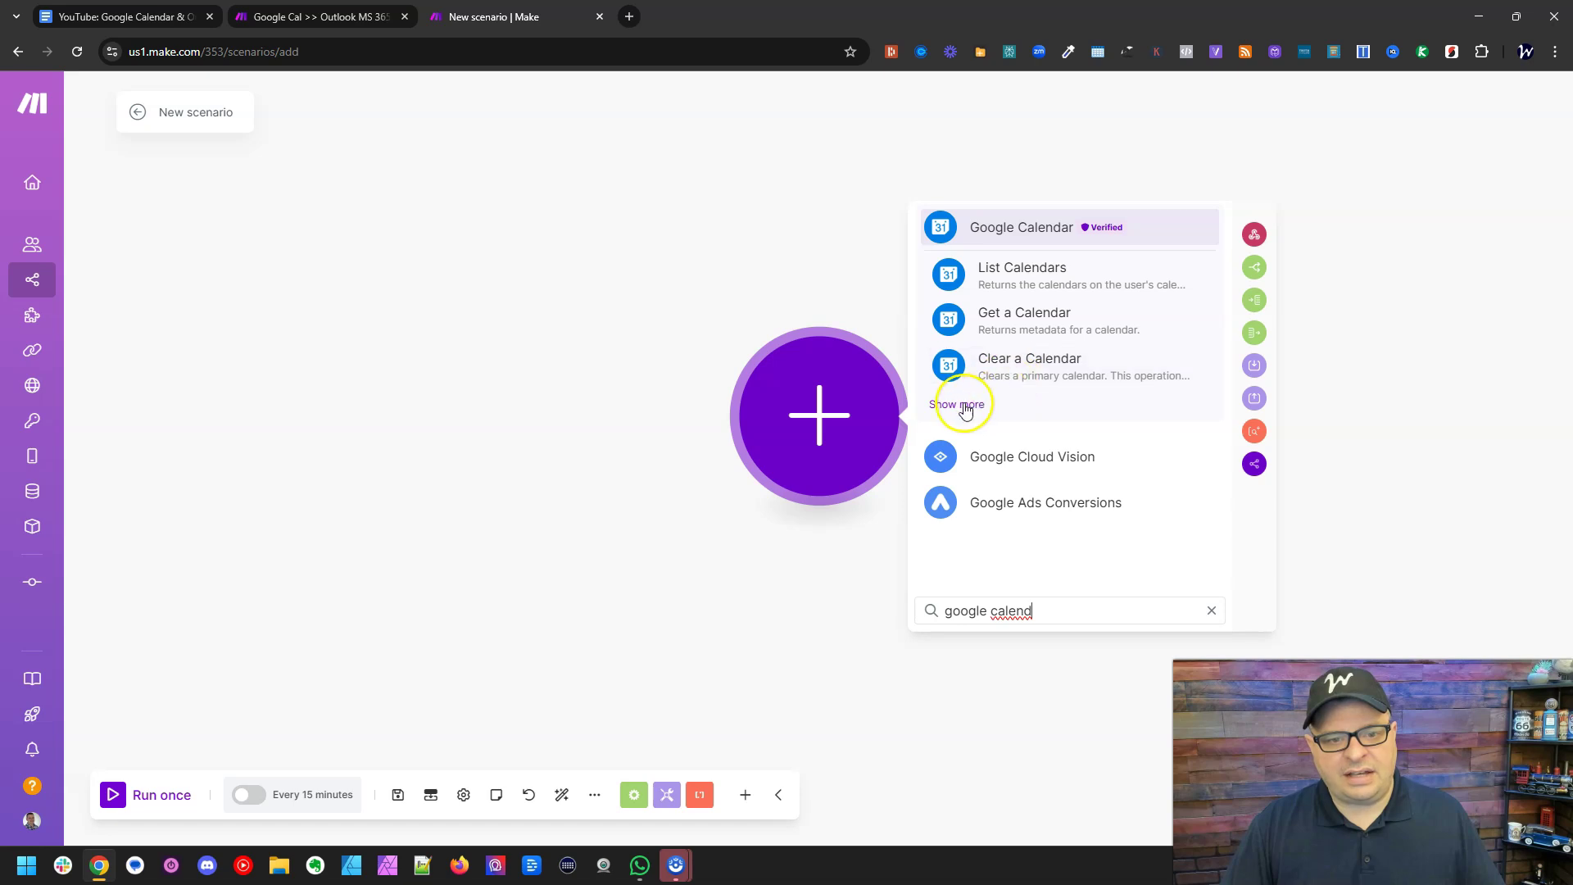
{"action": "left_click", "coordinate": [1008, 232]}
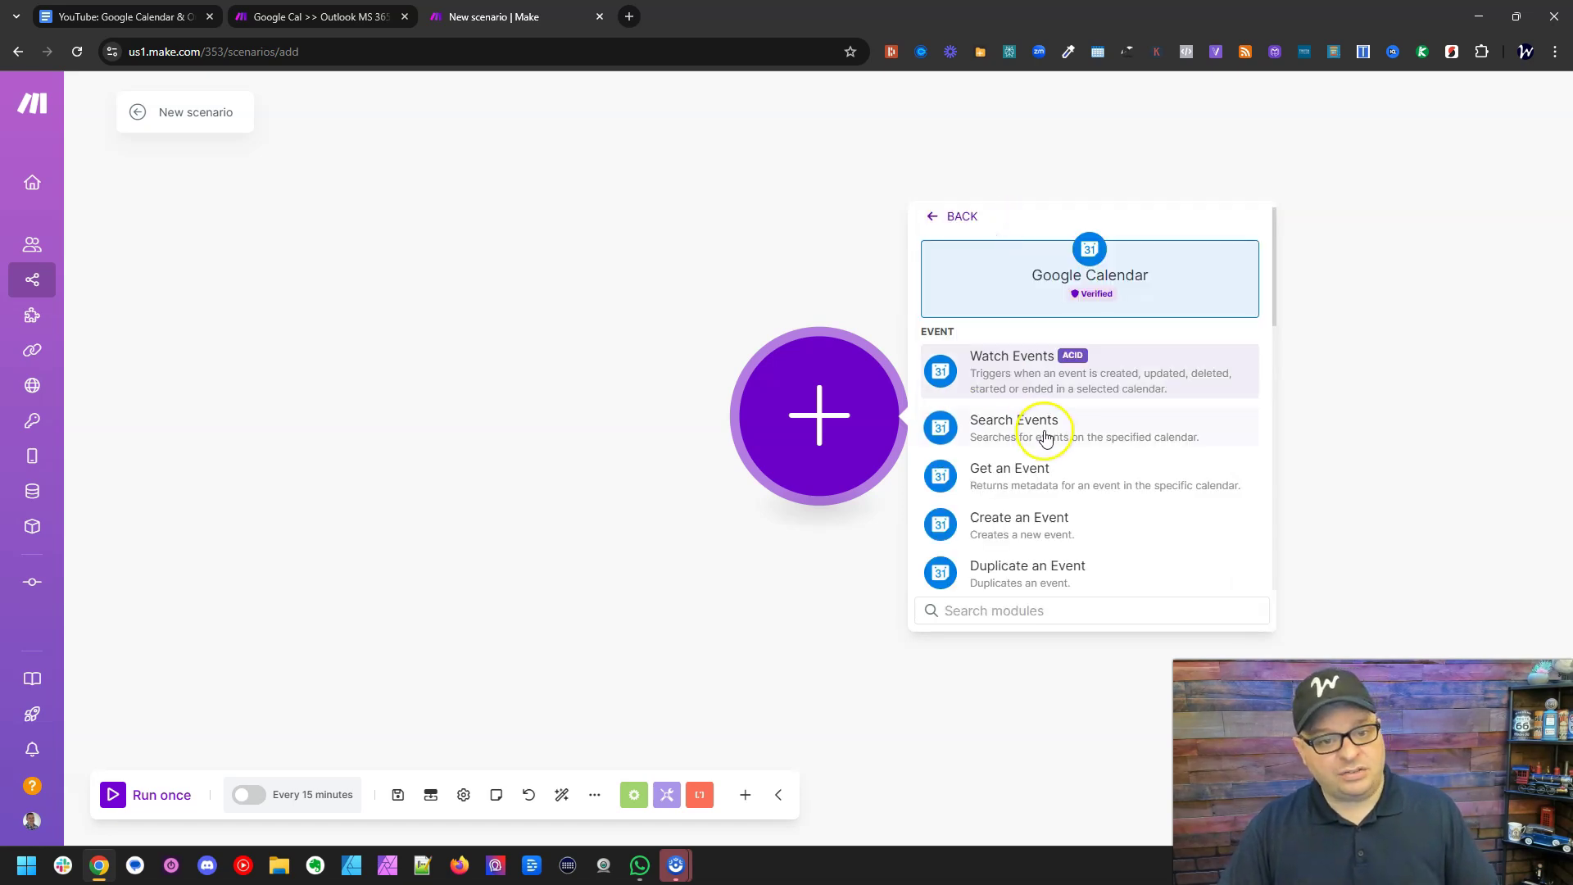
{"action": "left_click", "coordinate": [1105, 373]}
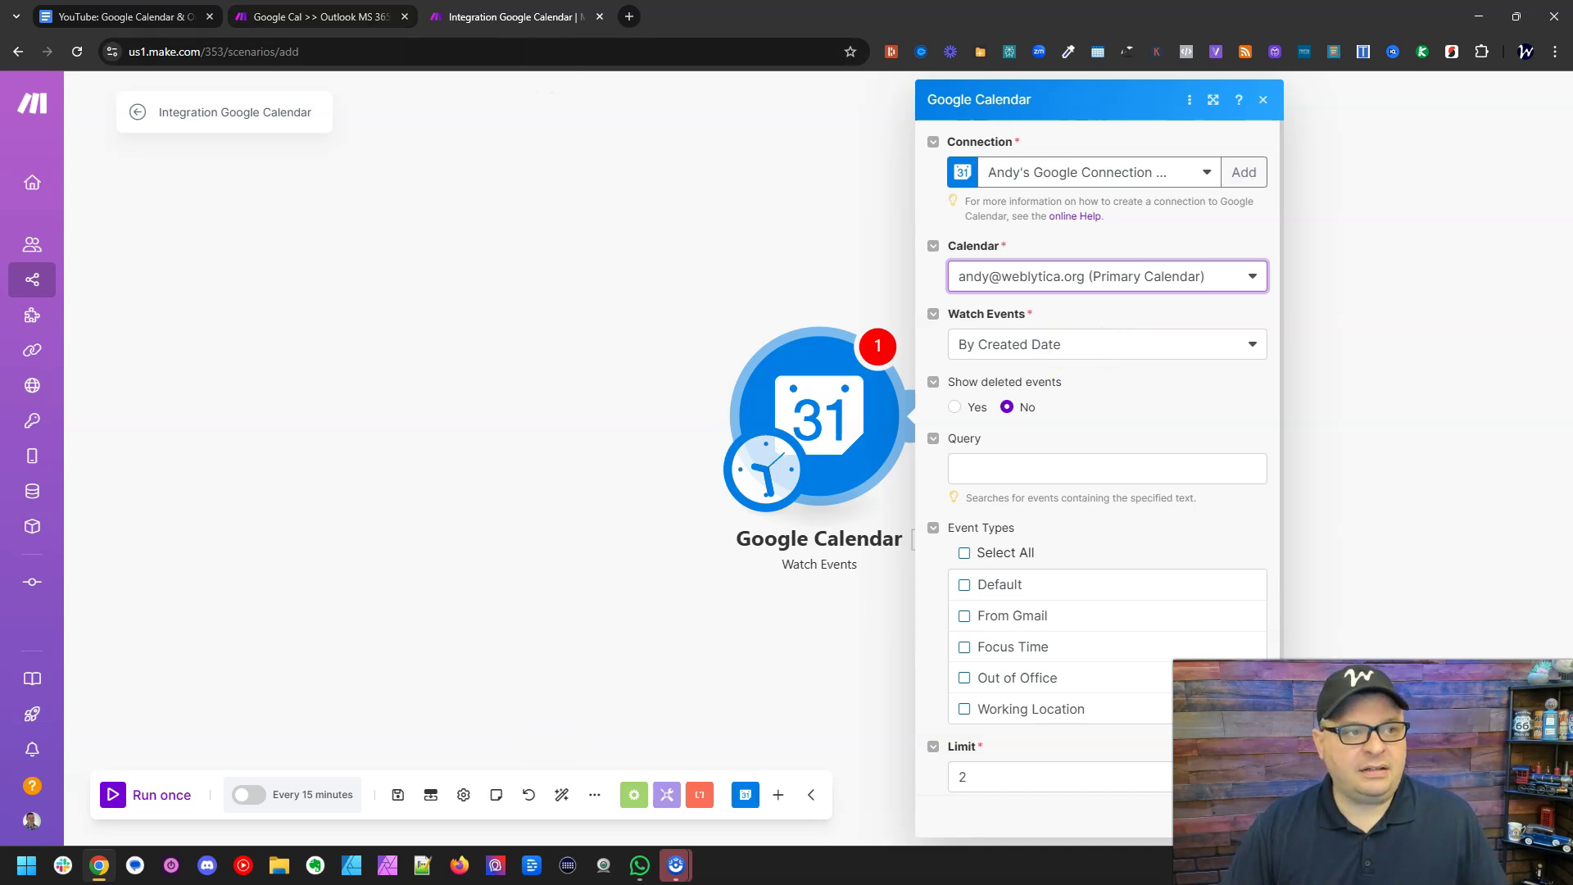
Glance at the existing calendar sync scenario, and try Client as the Watch Events query before clearing it.
{"action": "left_click", "coordinate": [319, 16]}
{"action": "left_click", "coordinate": [361, 405]}
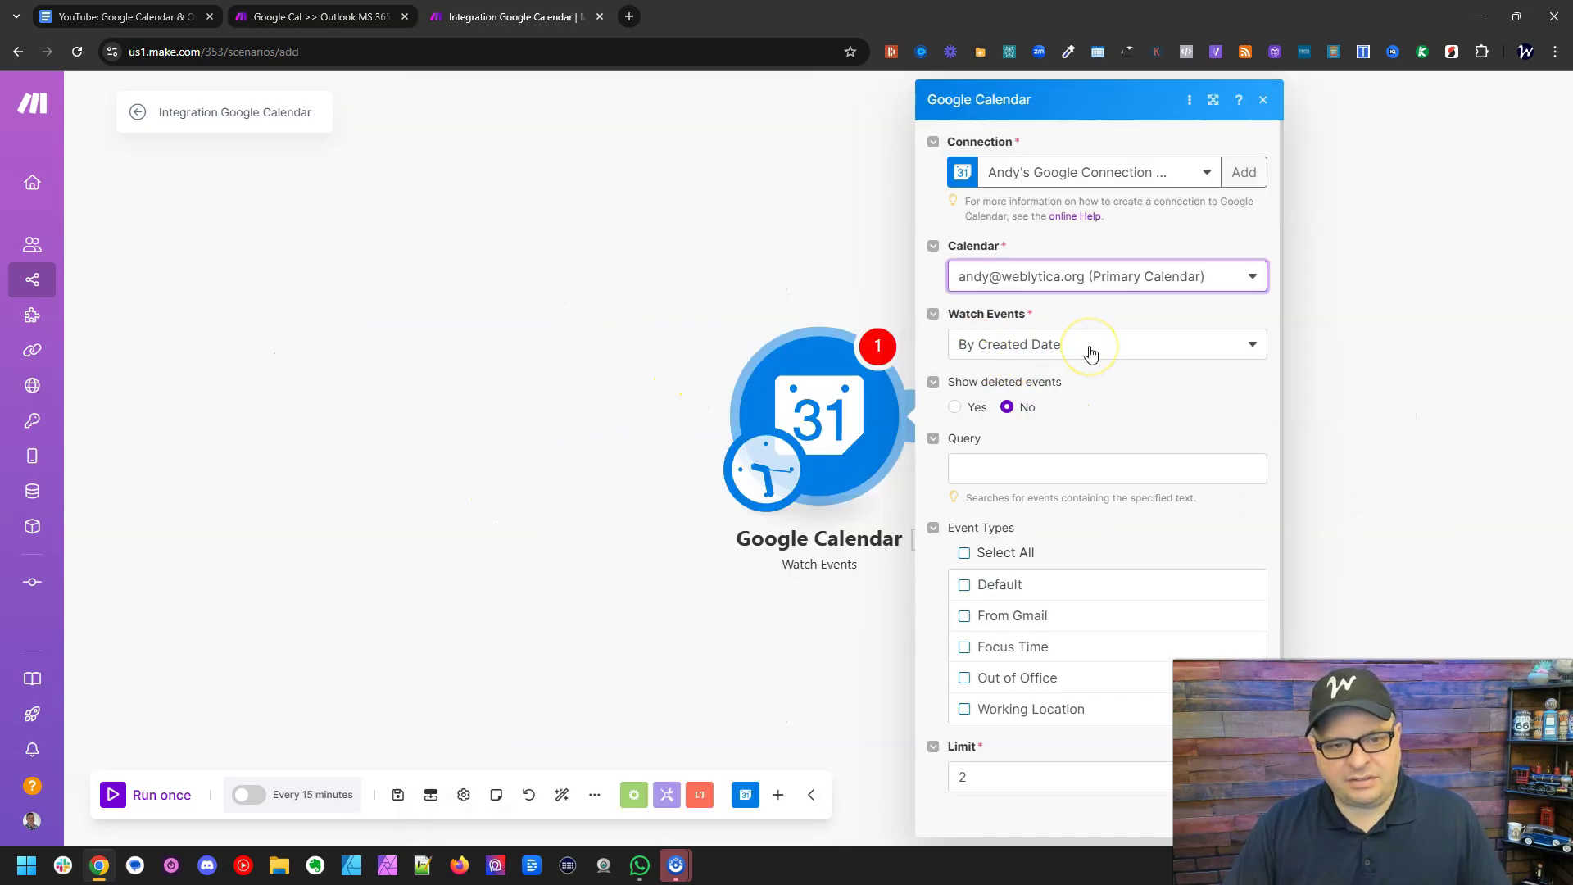
{"action": "scroll", "coordinate": [1131, 381], "scroll_direction": "down", "scroll_amount": 1}
{"action": "left_click", "coordinate": [1079, 424]}
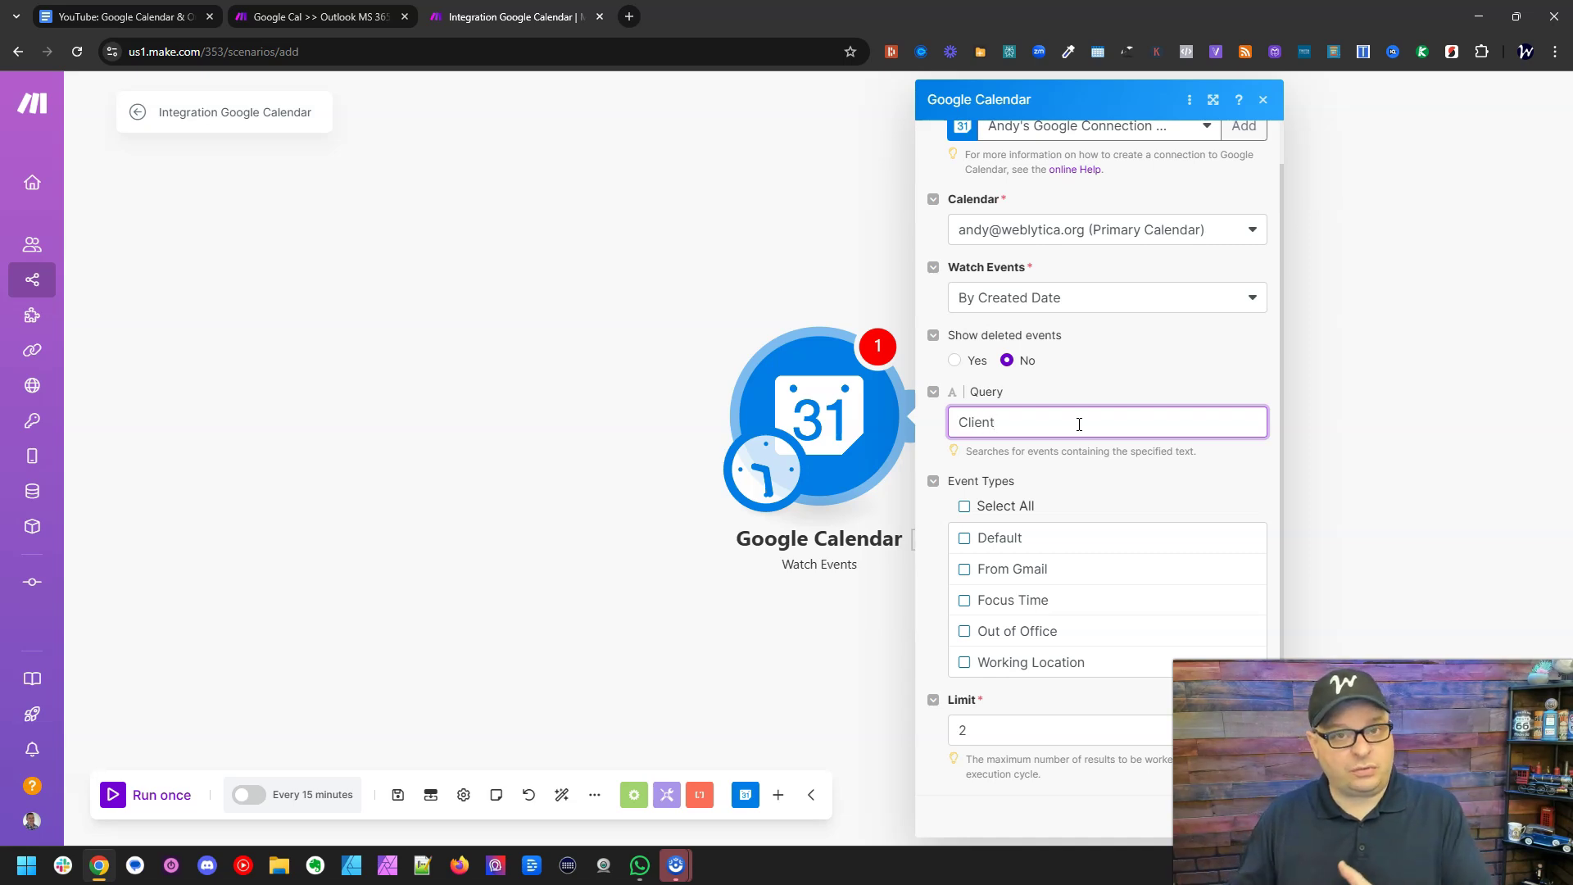
{"action": "key", "text": "ctrl+a"}
{"action": "key", "text": "BackSpace"}
{"action": "left_click", "coordinate": [1089, 465]}
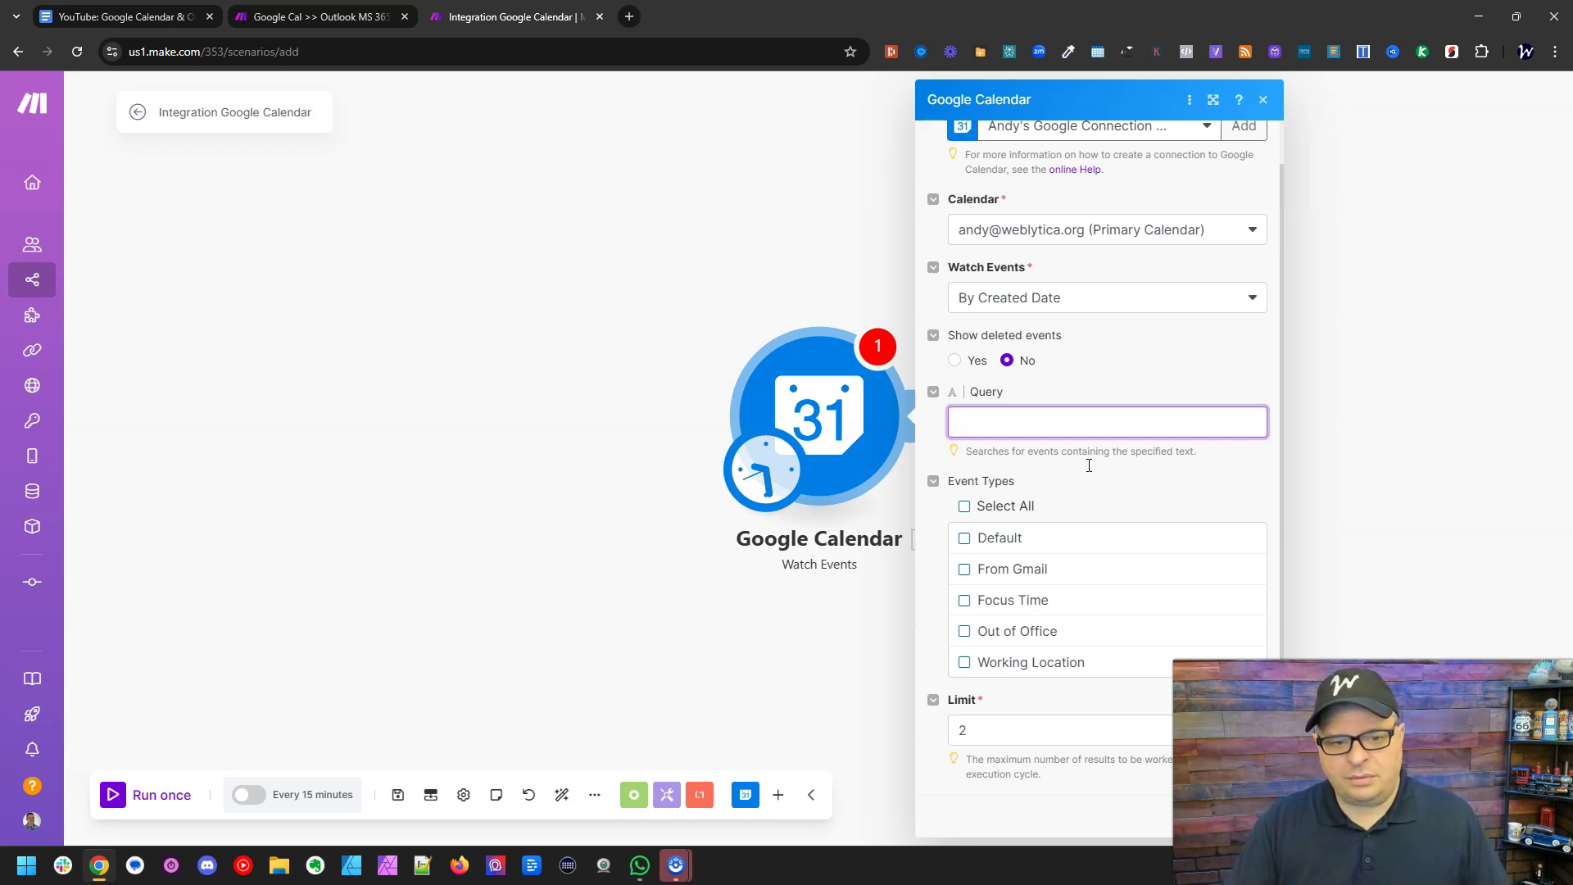
Restrict the watched events to the Default event type, set the limit to 1, and save the module.
{"action": "left_click", "coordinate": [1007, 537]}
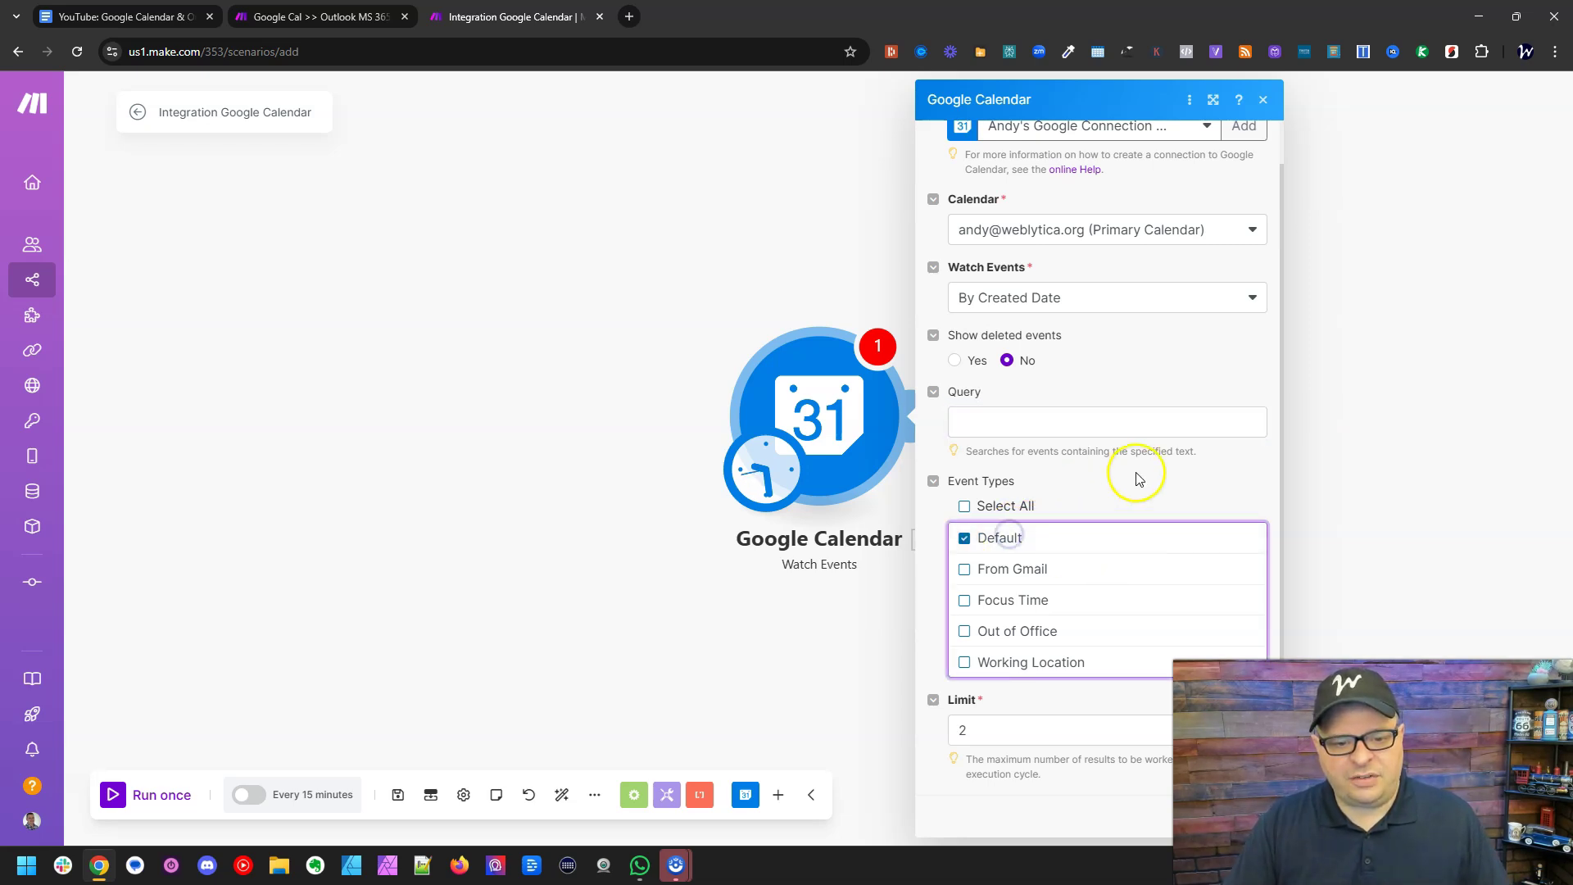
{"action": "left_click", "coordinate": [994, 729]}
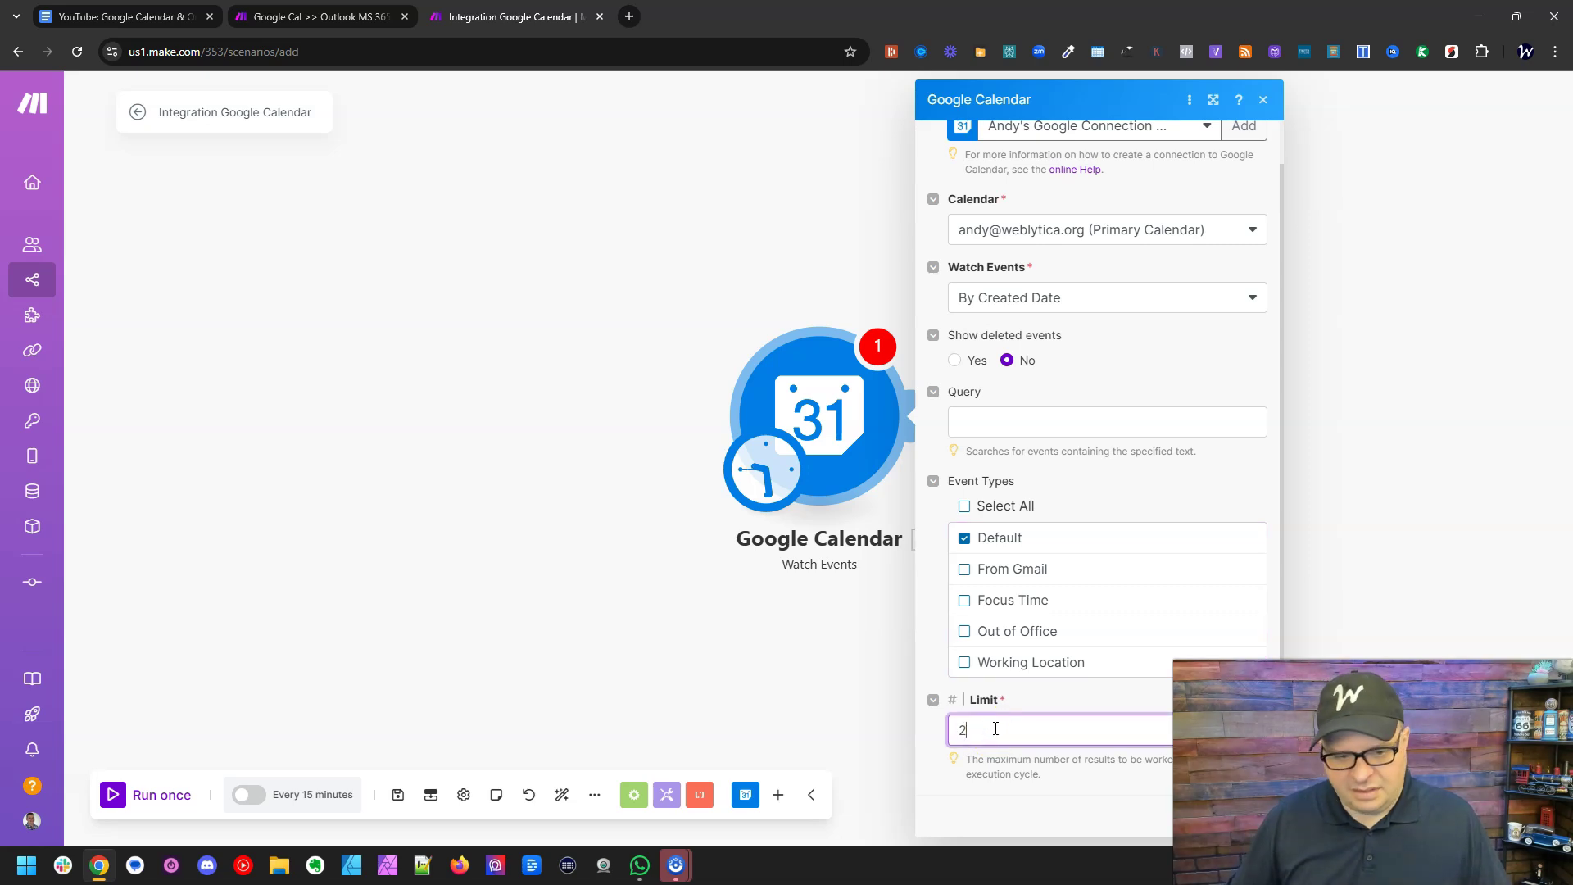
{"action": "key", "text": "BackSpace"}
{"action": "key", "text": "BackSpace"}
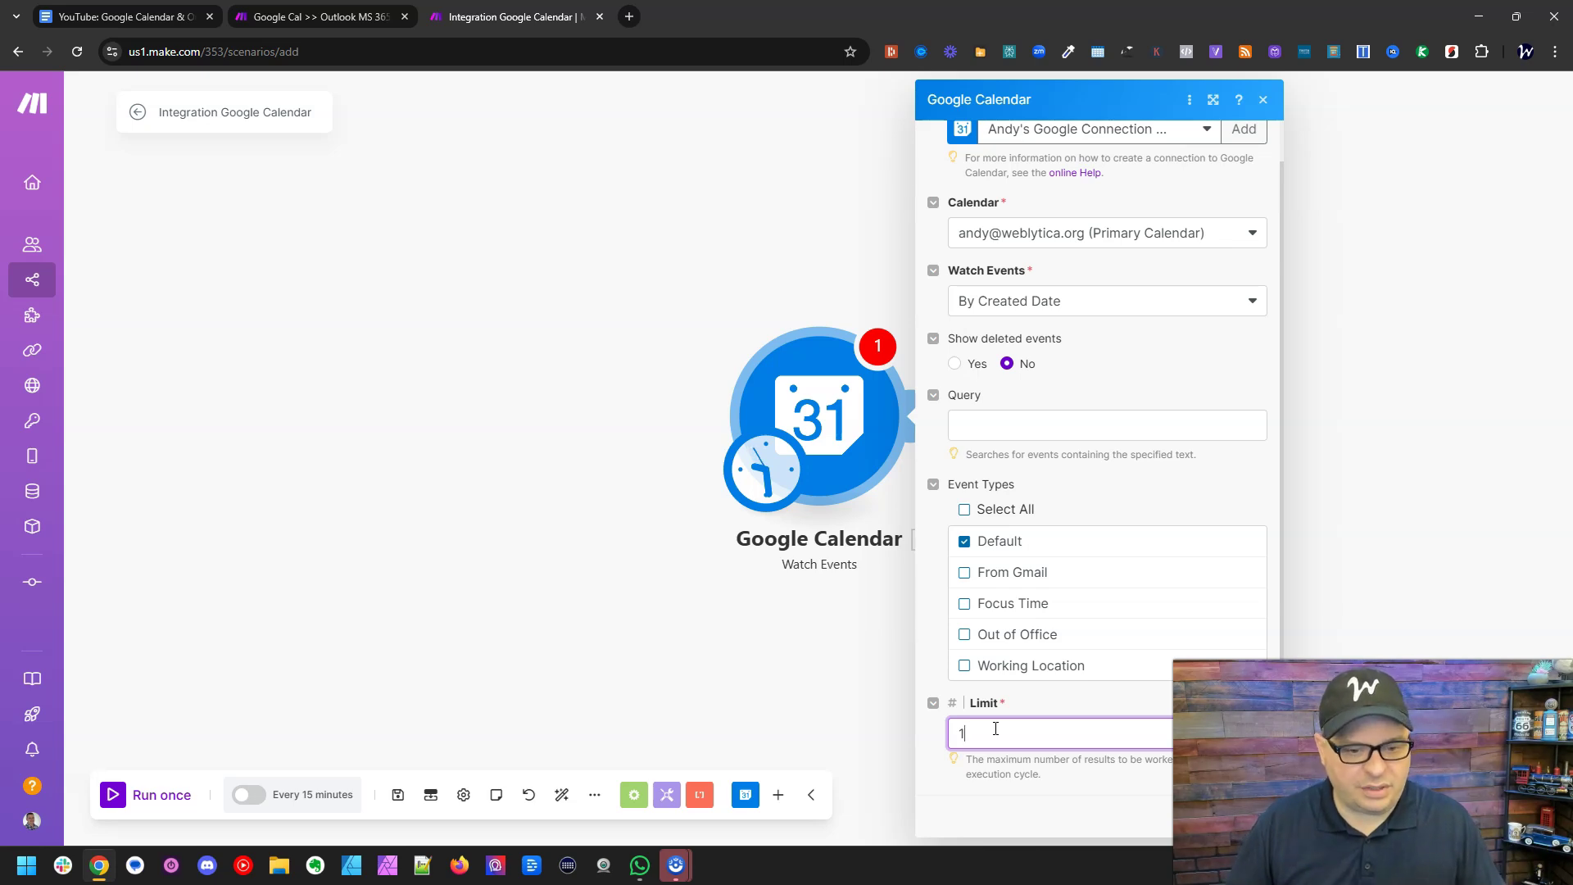
{"action": "left_click", "coordinate": [1124, 742]}
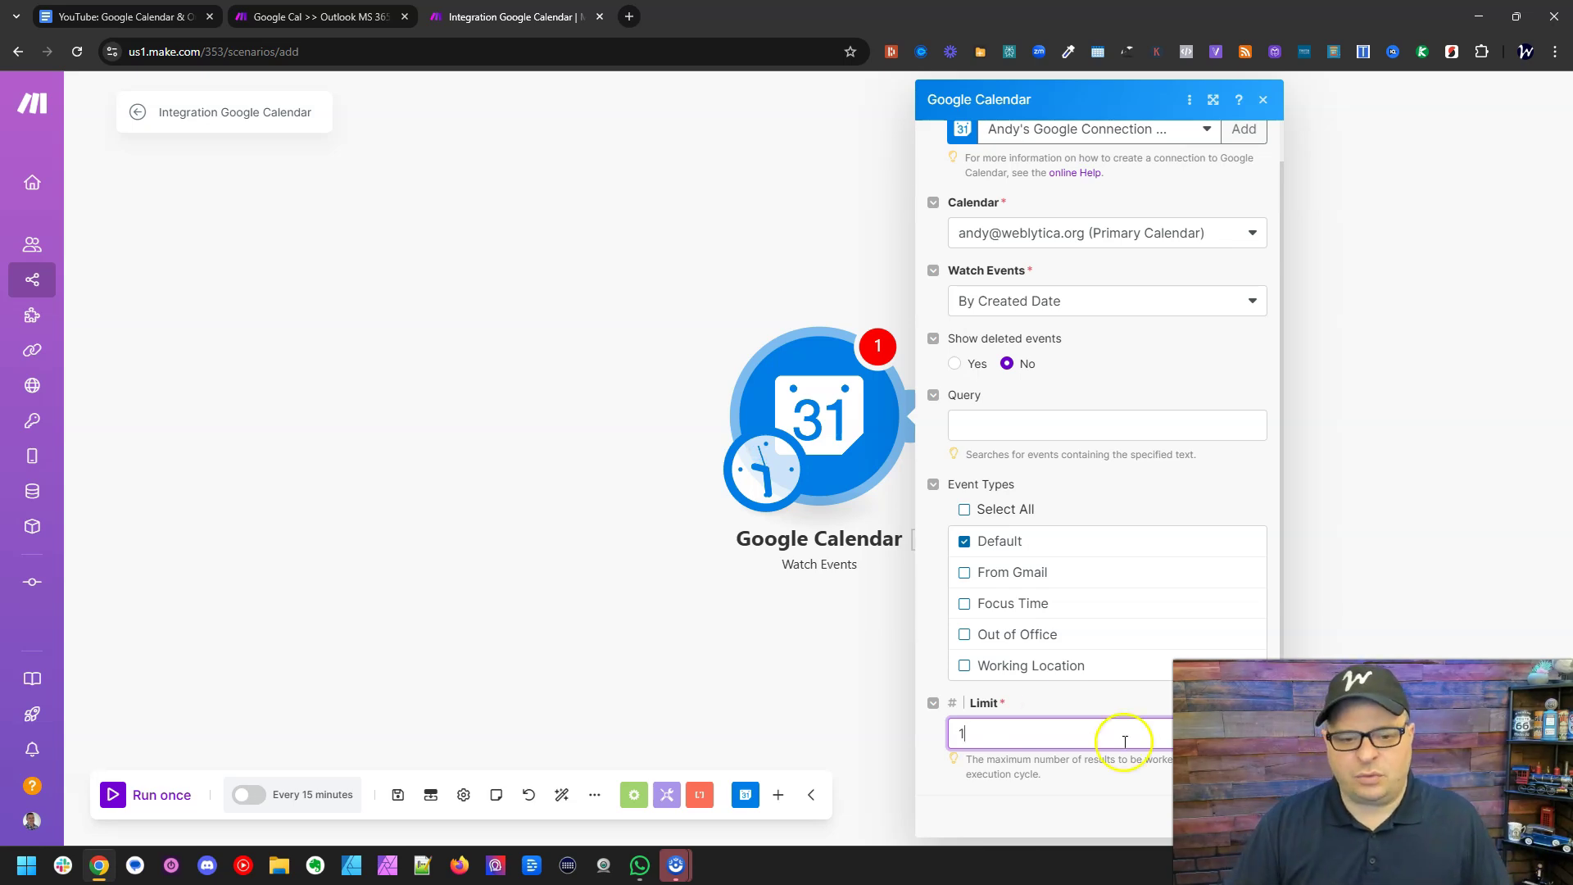
{"action": "key", "text": "Return"}
Set the trigger to start from events since the specific date February 5, 2025, and save the starting point.
{"action": "left_click", "coordinate": [1044, 360]}
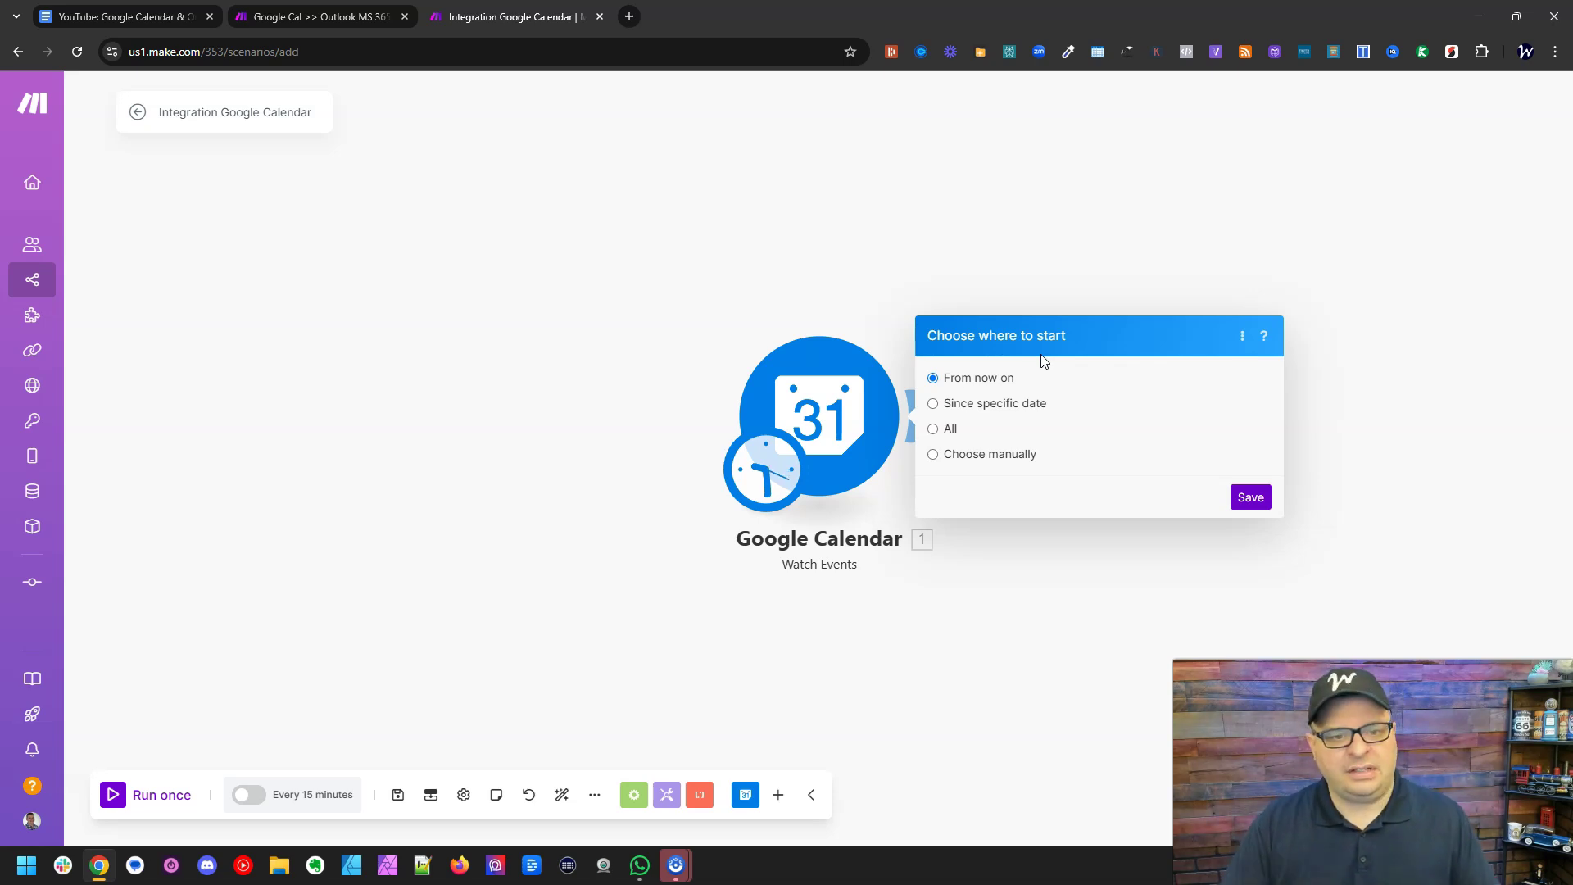
{"action": "left_click", "coordinate": [976, 405]}
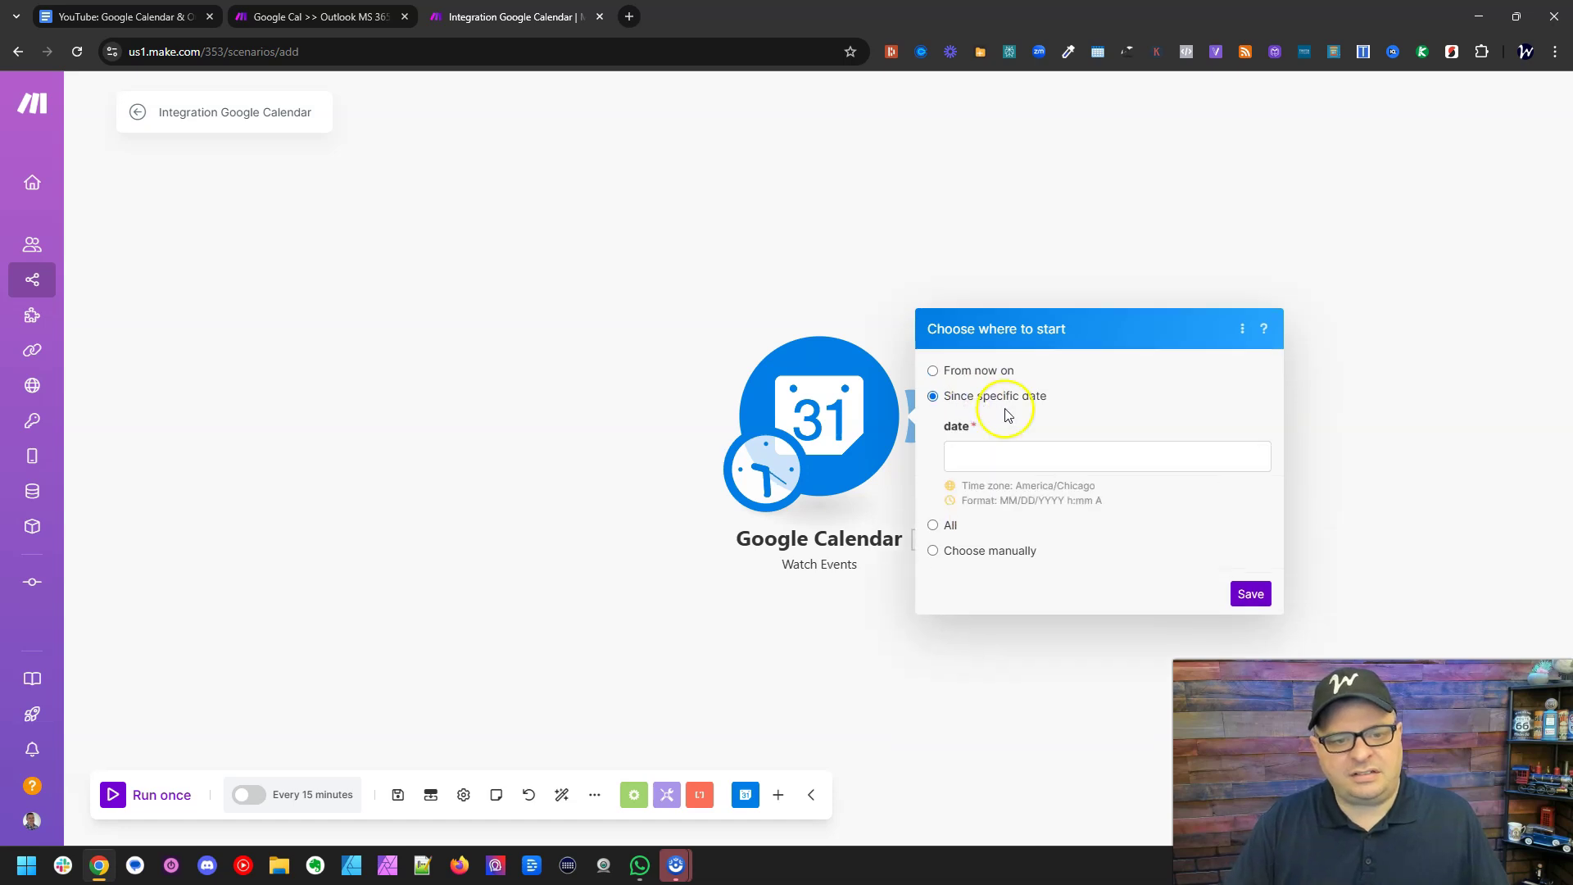
{"action": "left_click", "coordinate": [1014, 409]}
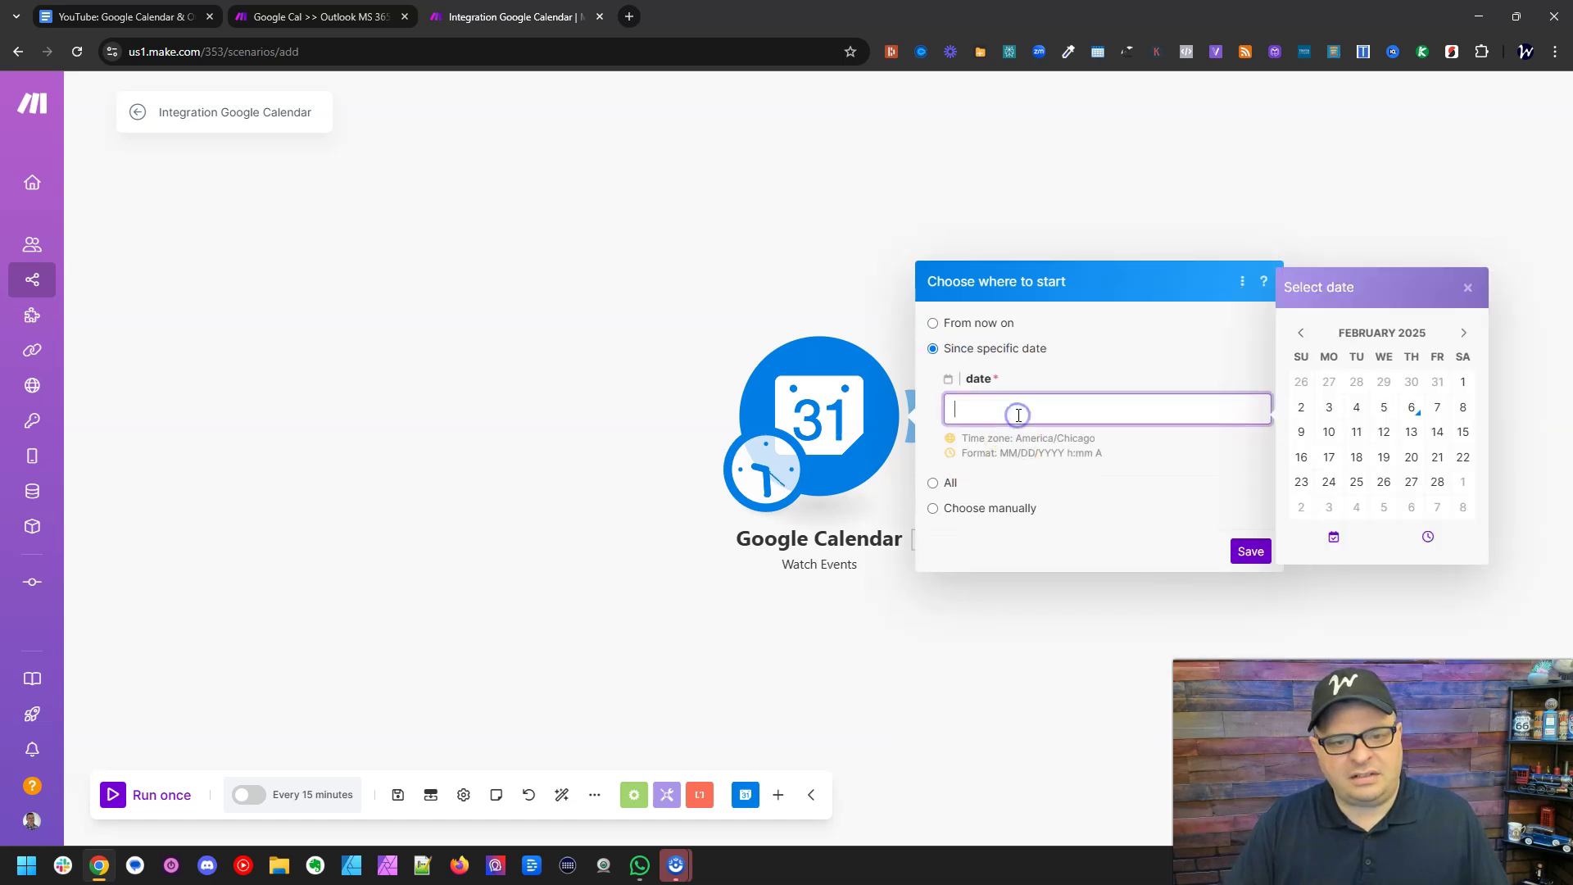
{"action": "left_click", "coordinate": [1393, 412]}
{"action": "left_click", "coordinate": [1249, 550]}
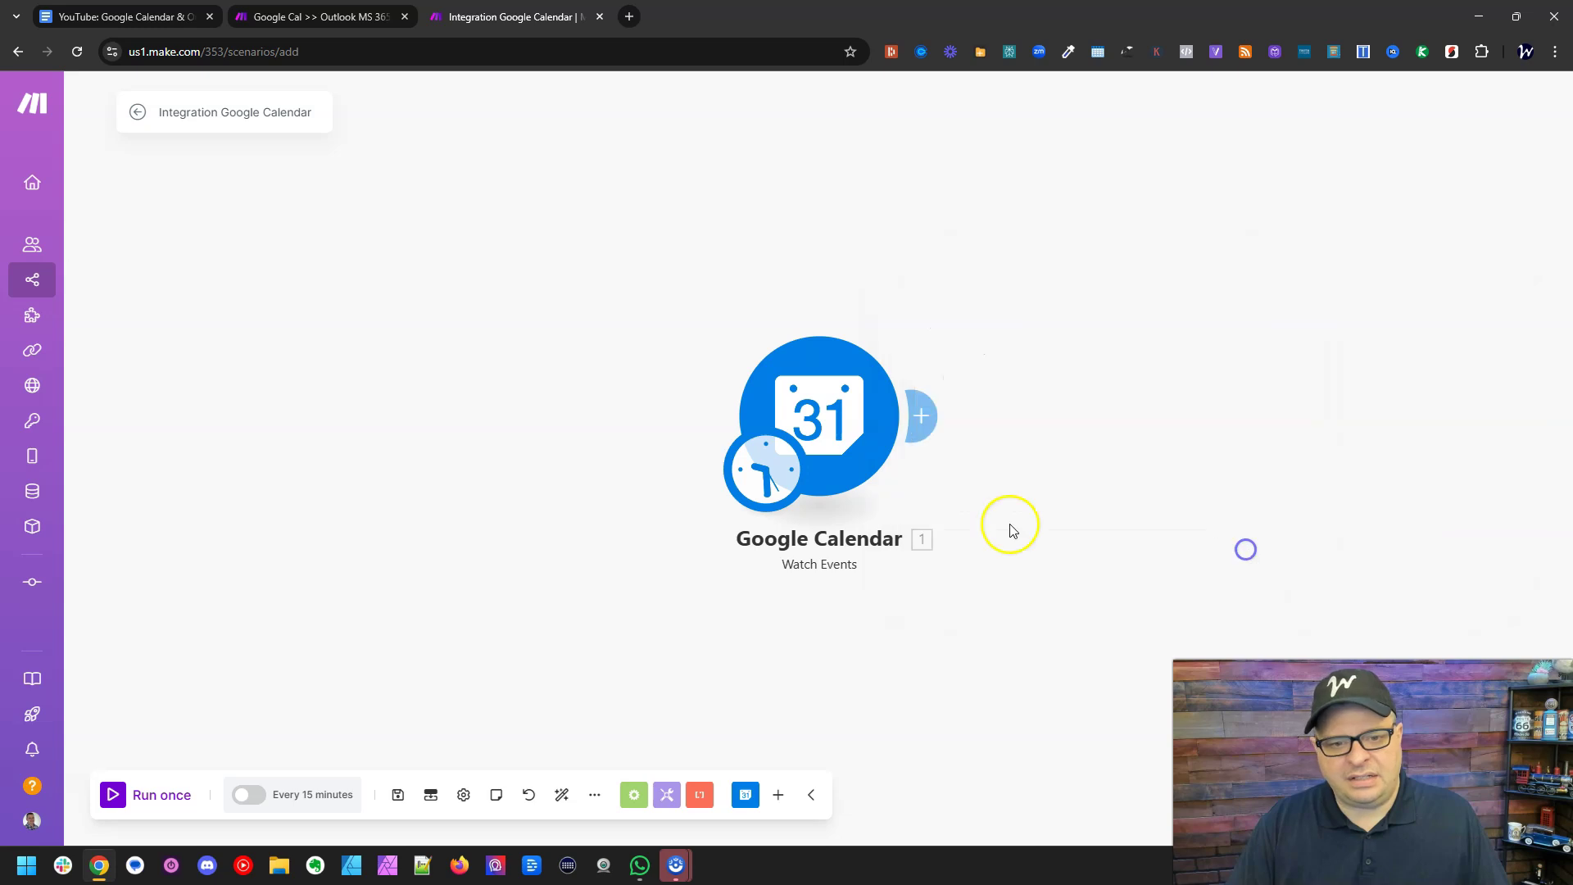
Run the scenario once, make room beside the Google Calendar module, and show its output bundle.
{"action": "left_click", "coordinate": [127, 795]}
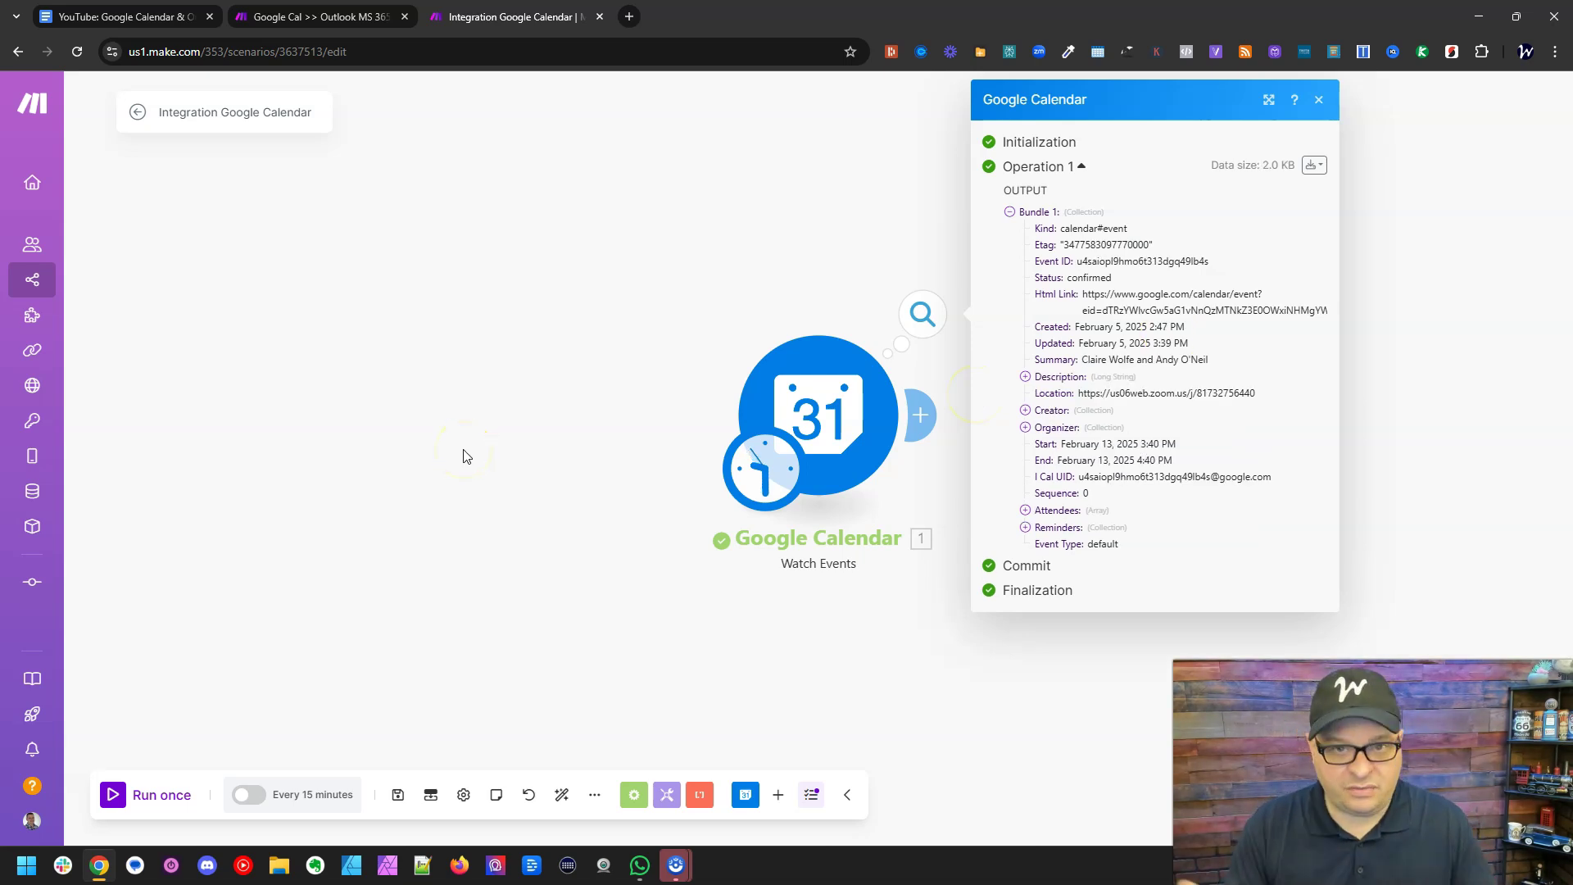
{"action": "left_click", "coordinate": [457, 456]}
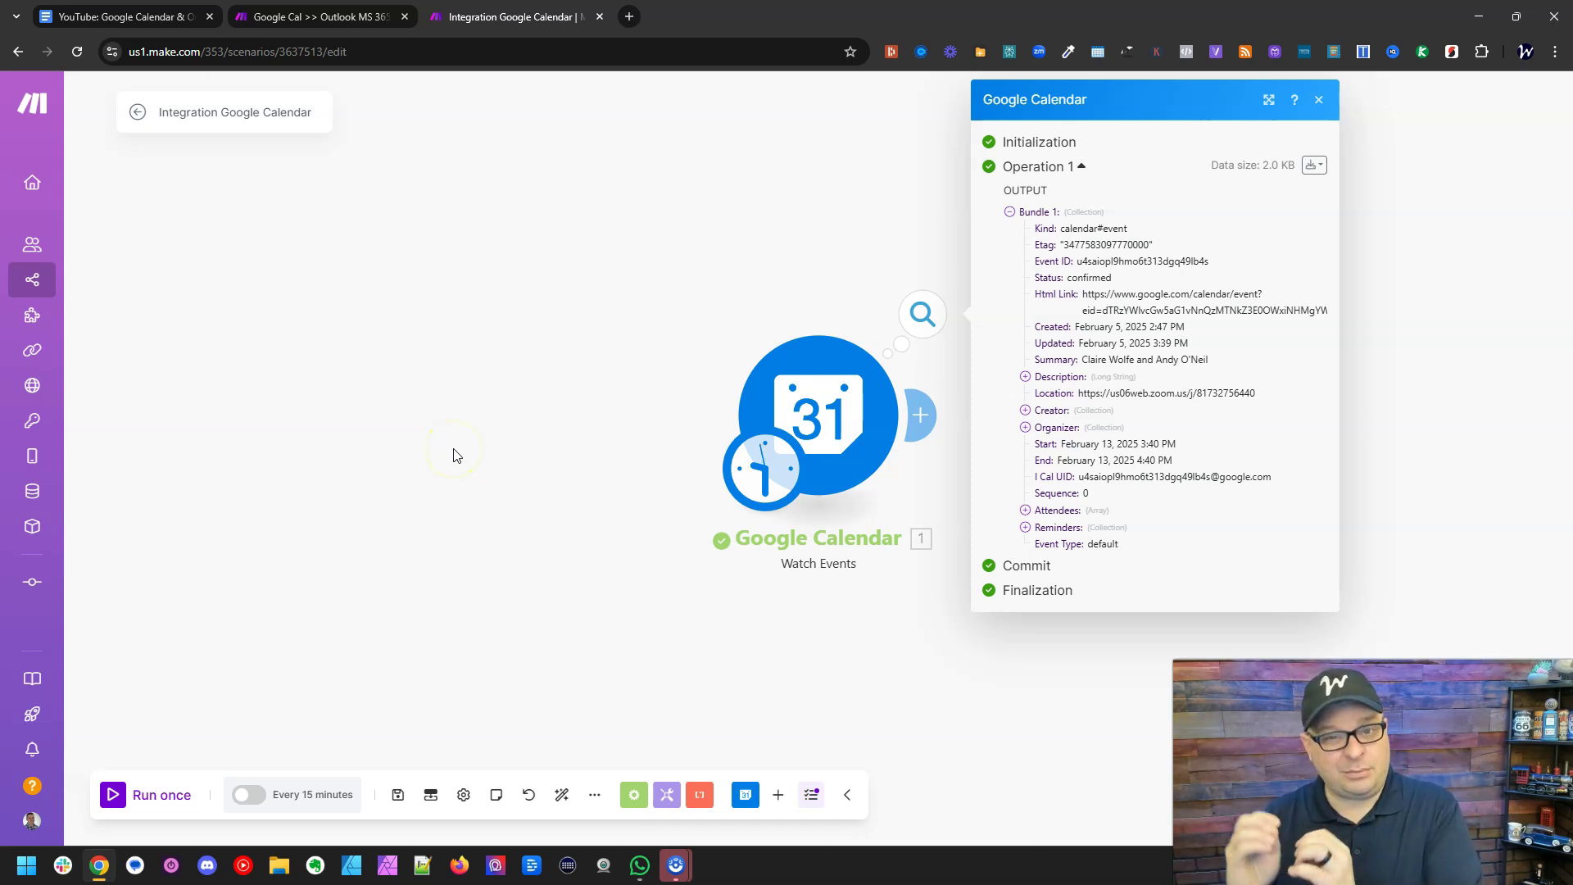
{"action": "left_click", "coordinate": [592, 369]}
{"action": "left_click_drag", "start_coordinate": [591, 369], "coordinate": [324, 353]}
{"action": "left_click", "coordinate": [656, 309]}
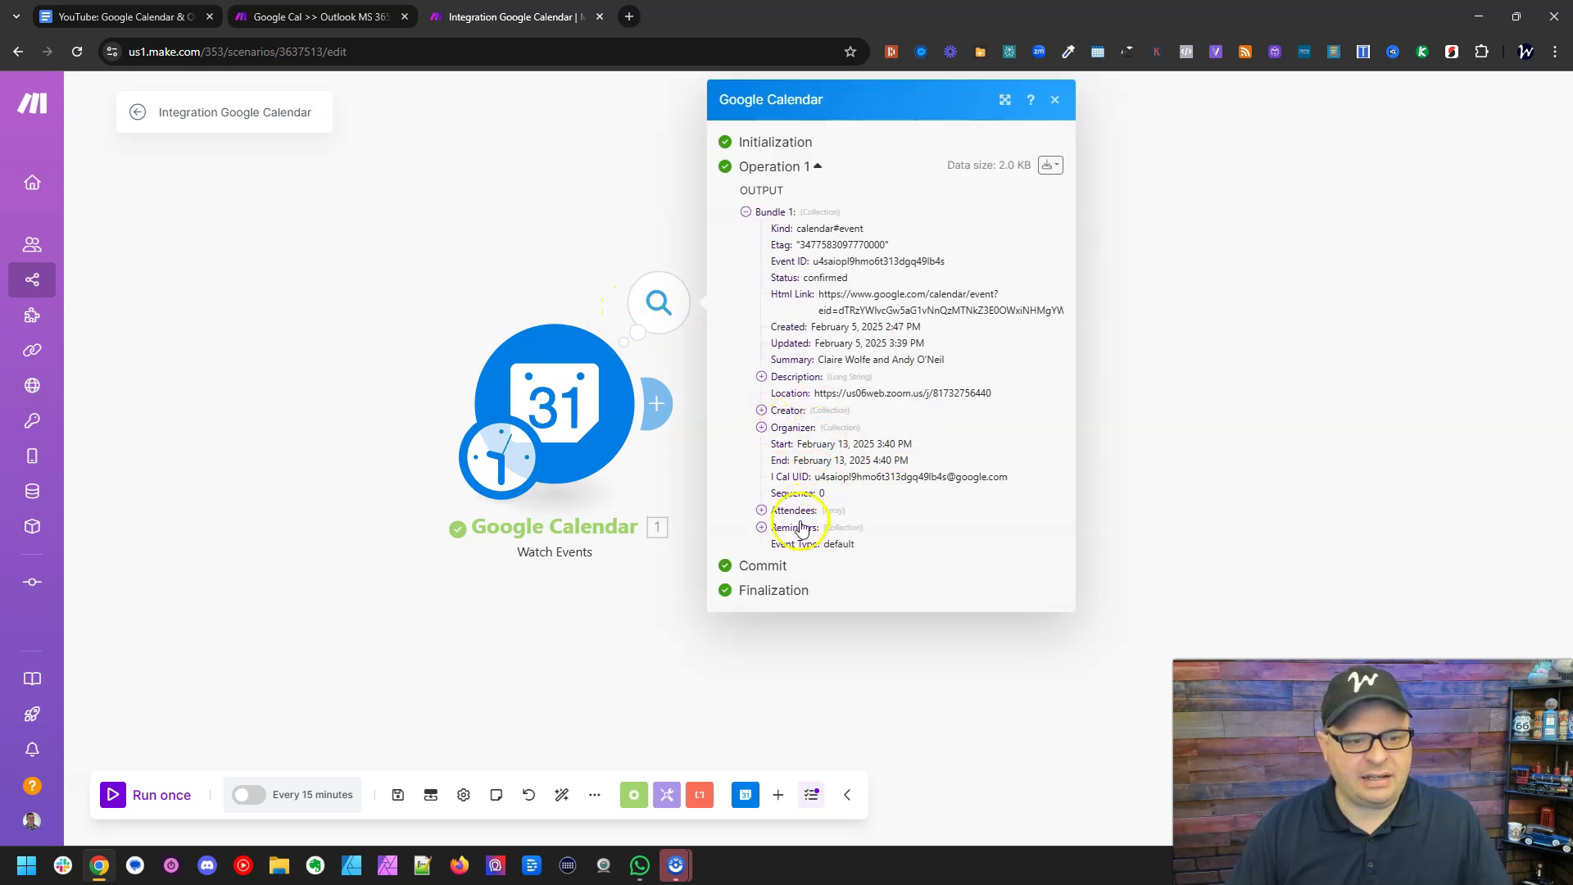
Expand the output's Attendees array and examine the fourth attendee's fields, including Organizer, Self and Response Status.
{"action": "left_click", "coordinate": [795, 509]}
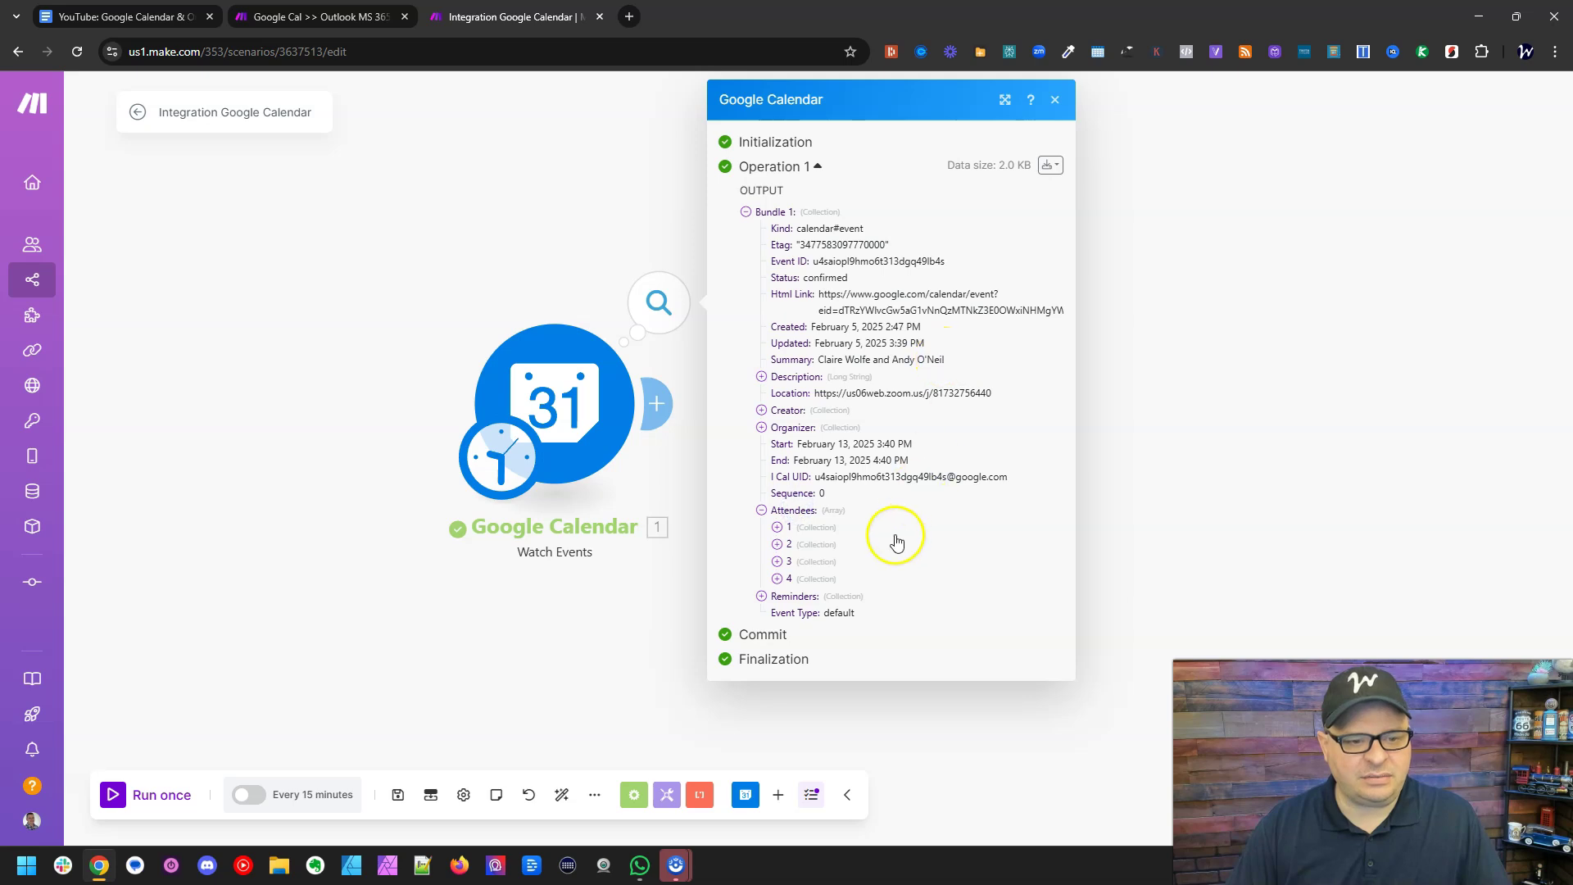
{"action": "left_click", "coordinate": [902, 579]}
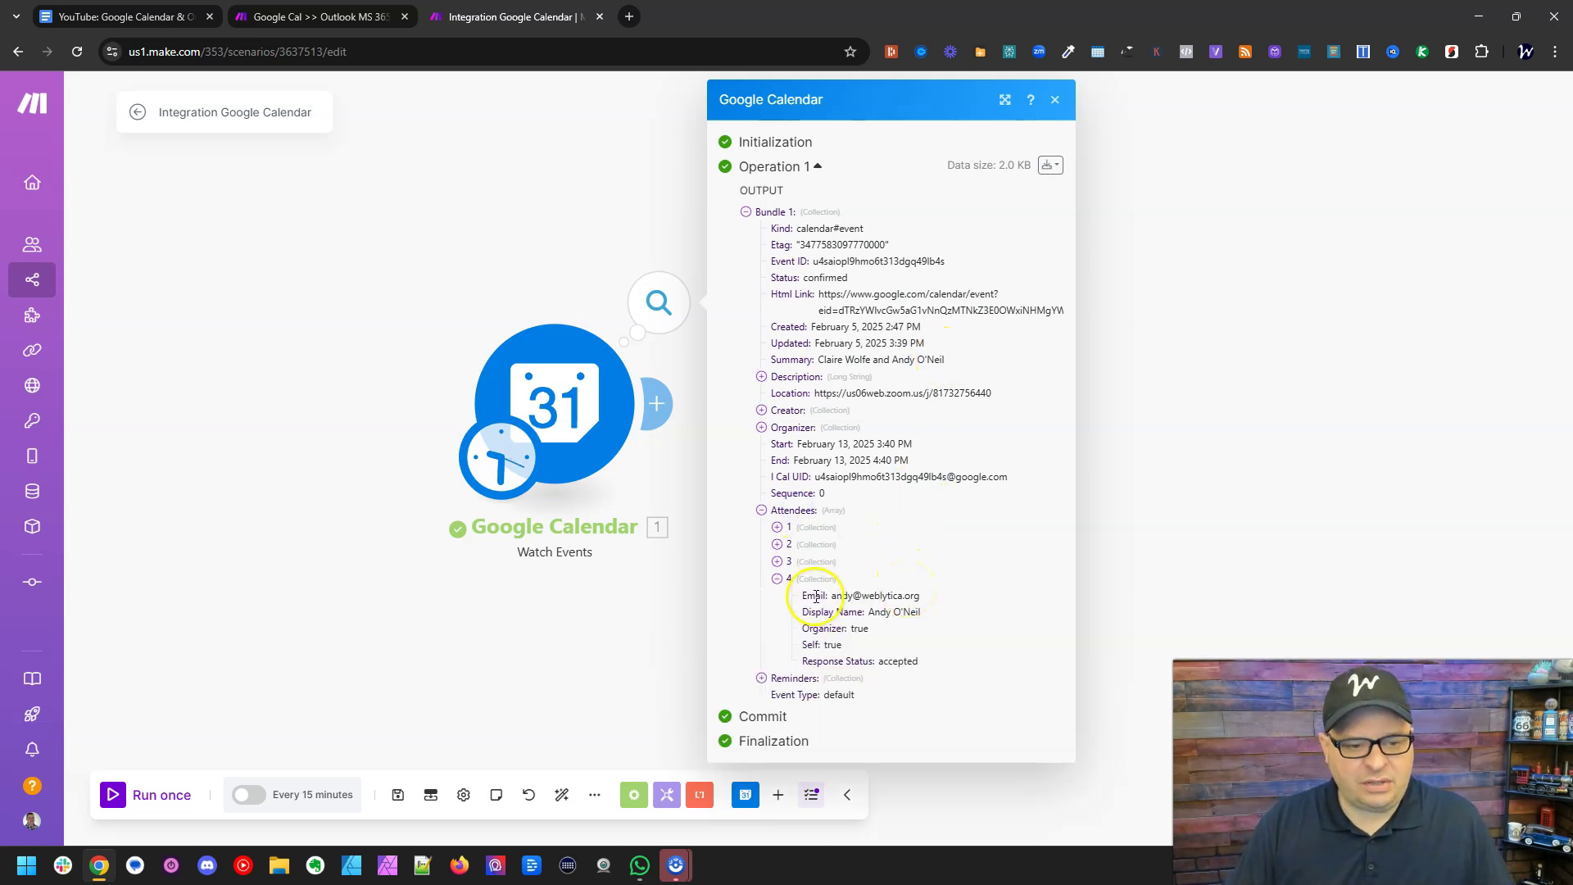
{"action": "double_click", "coordinate": [852, 642]}
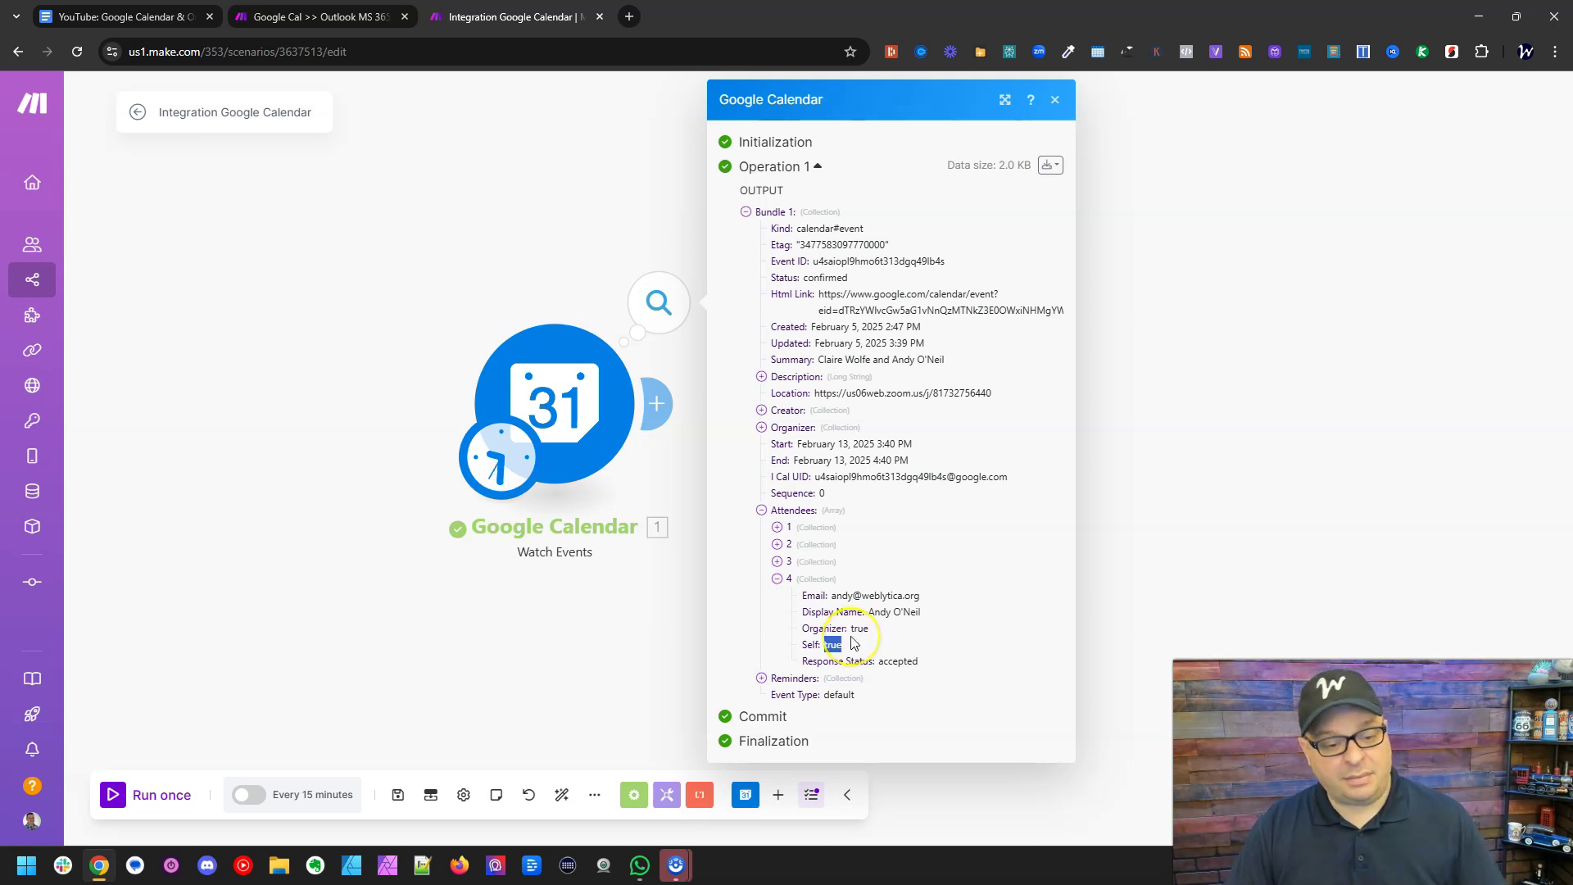
{"action": "left_click", "coordinate": [898, 643]}
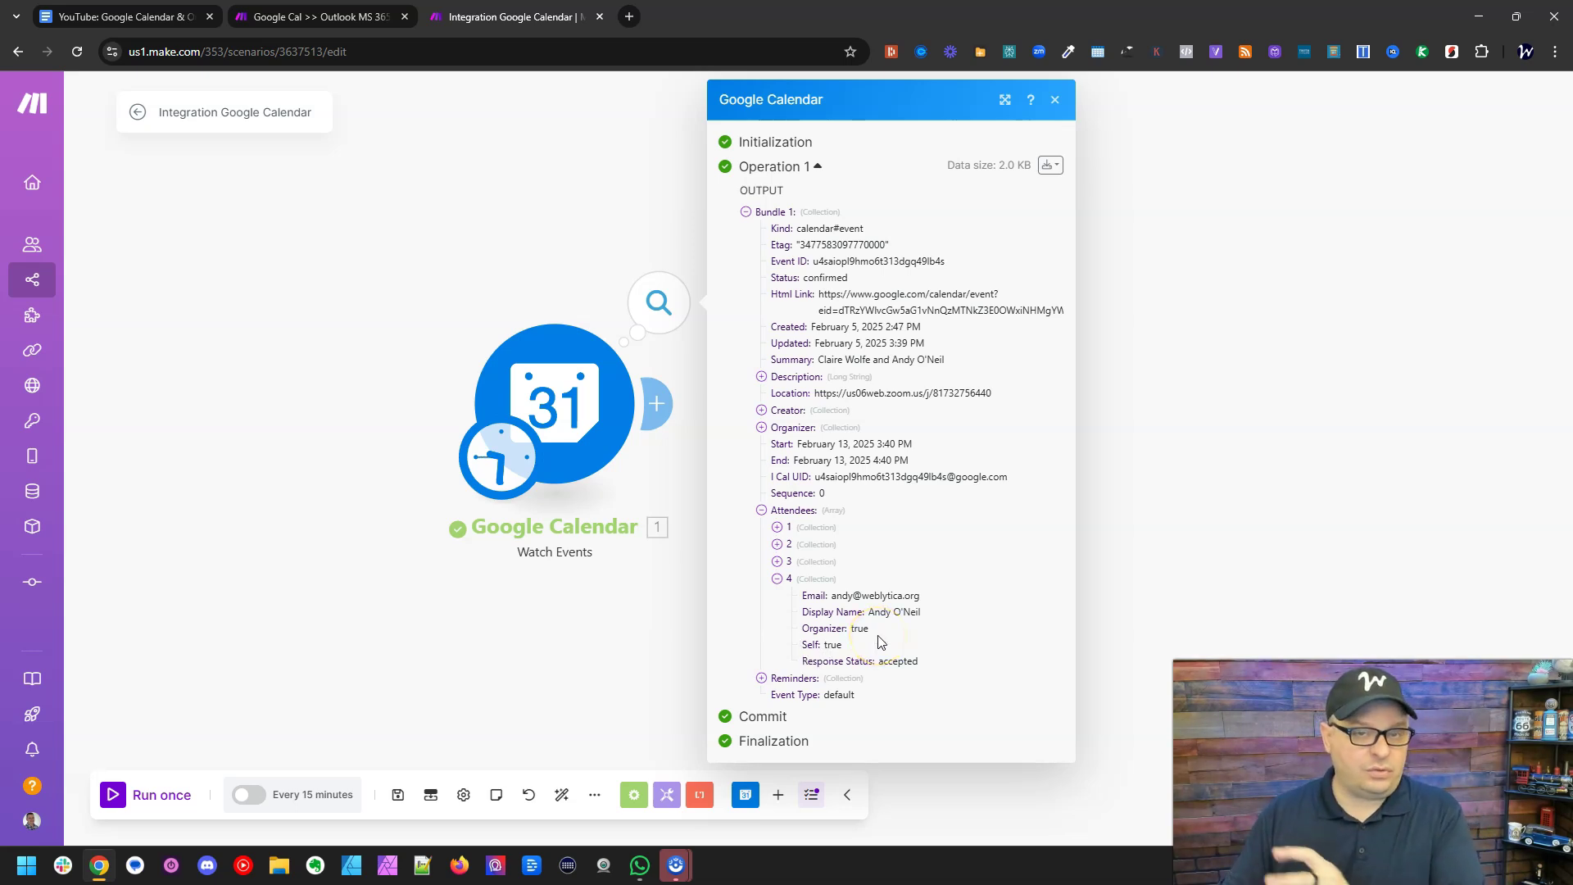
{"action": "left_click", "coordinate": [1194, 292]}
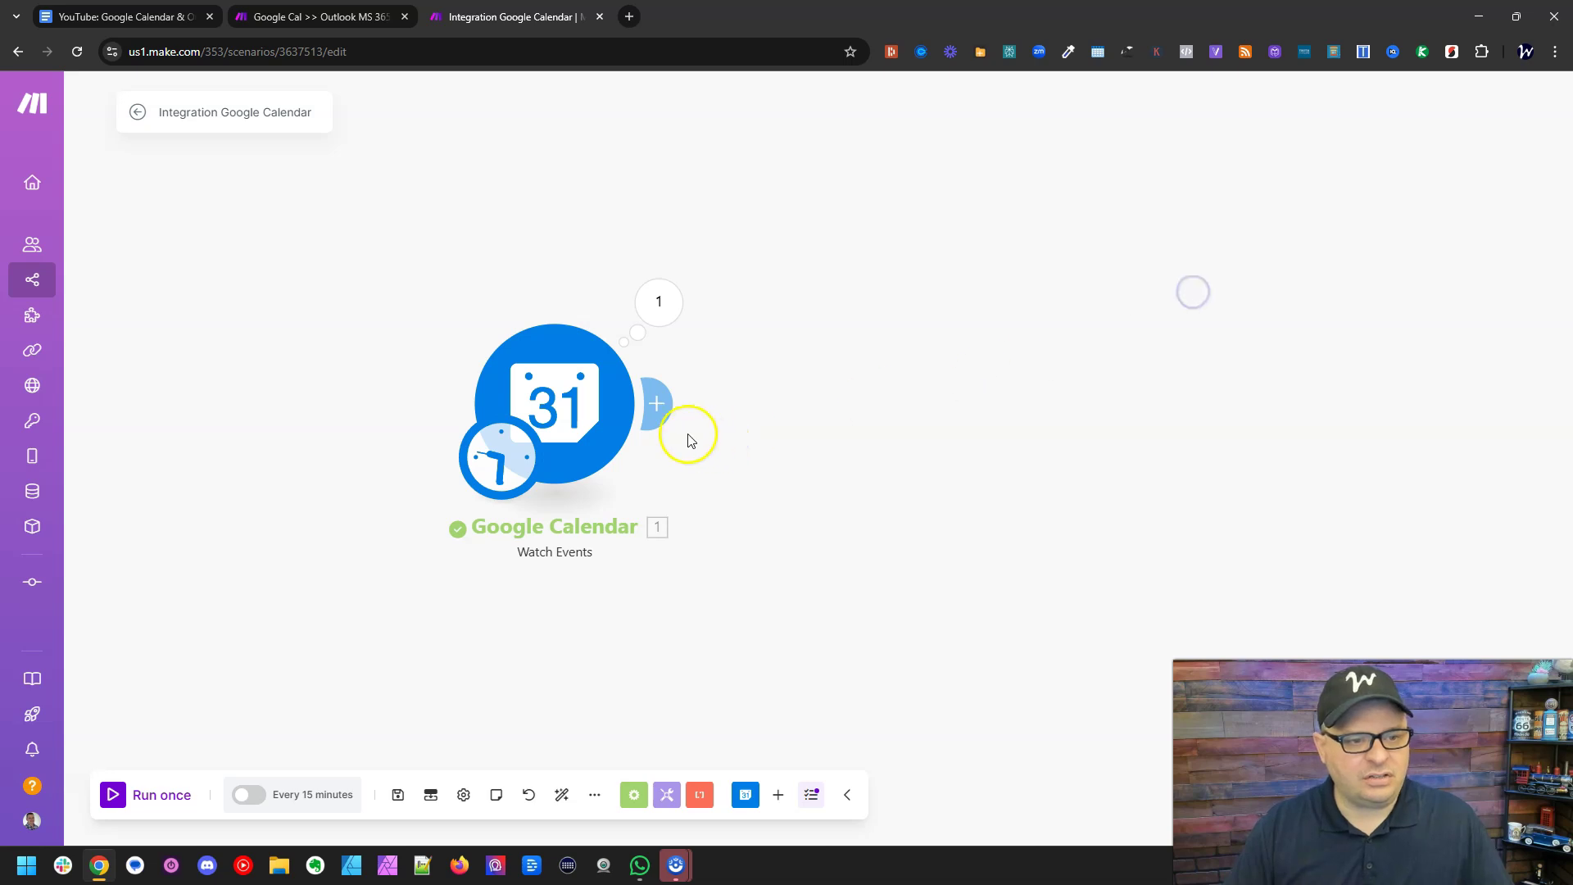
Add a Flow Control Iterator and connect it after the Google Calendar Watch Events module.
{"action": "left_click", "coordinate": [632, 796]}
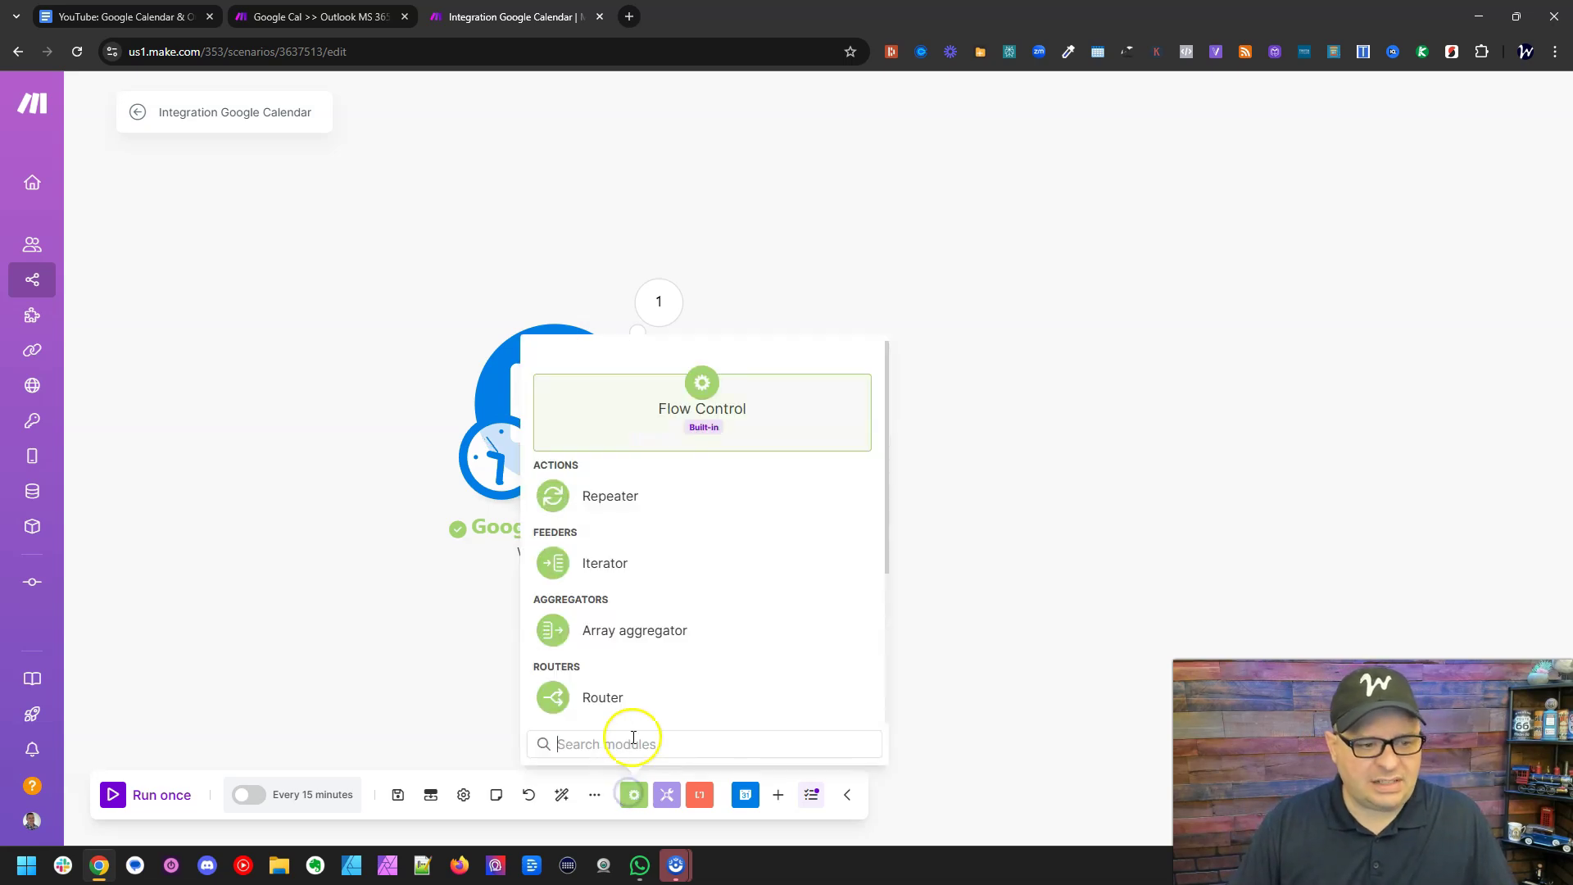
{"action": "left_click", "coordinate": [601, 565]}
{"action": "left_click", "coordinate": [890, 415]}
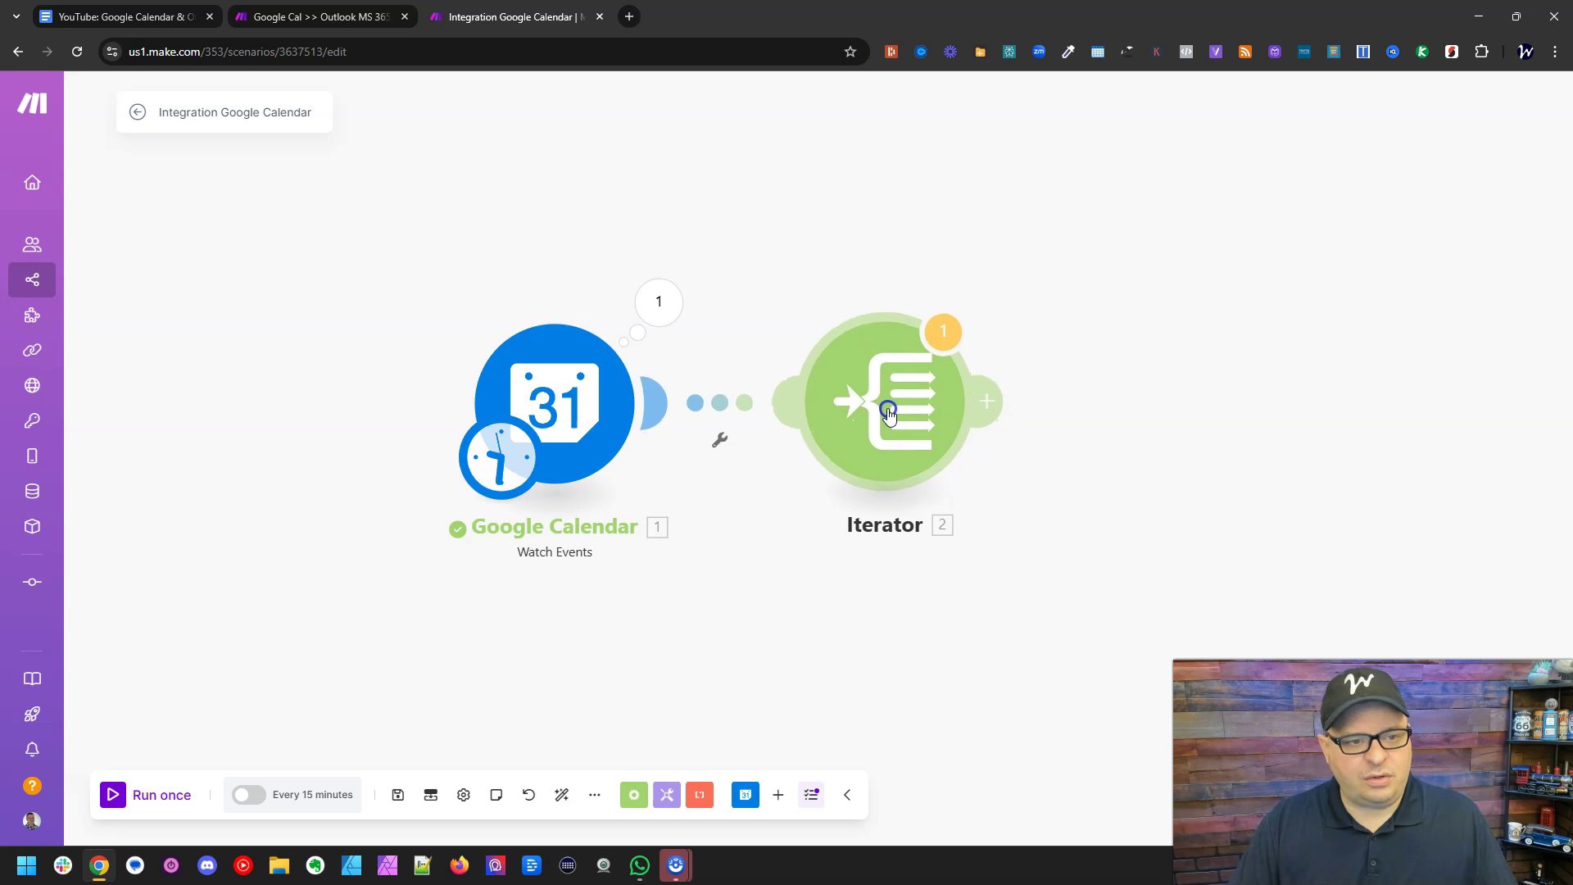
Reopen the Google Calendar output bundle and check the collections inside its Attendees array.
{"action": "left_click", "coordinate": [659, 302]}
{"action": "left_click", "coordinate": [781, 512]}
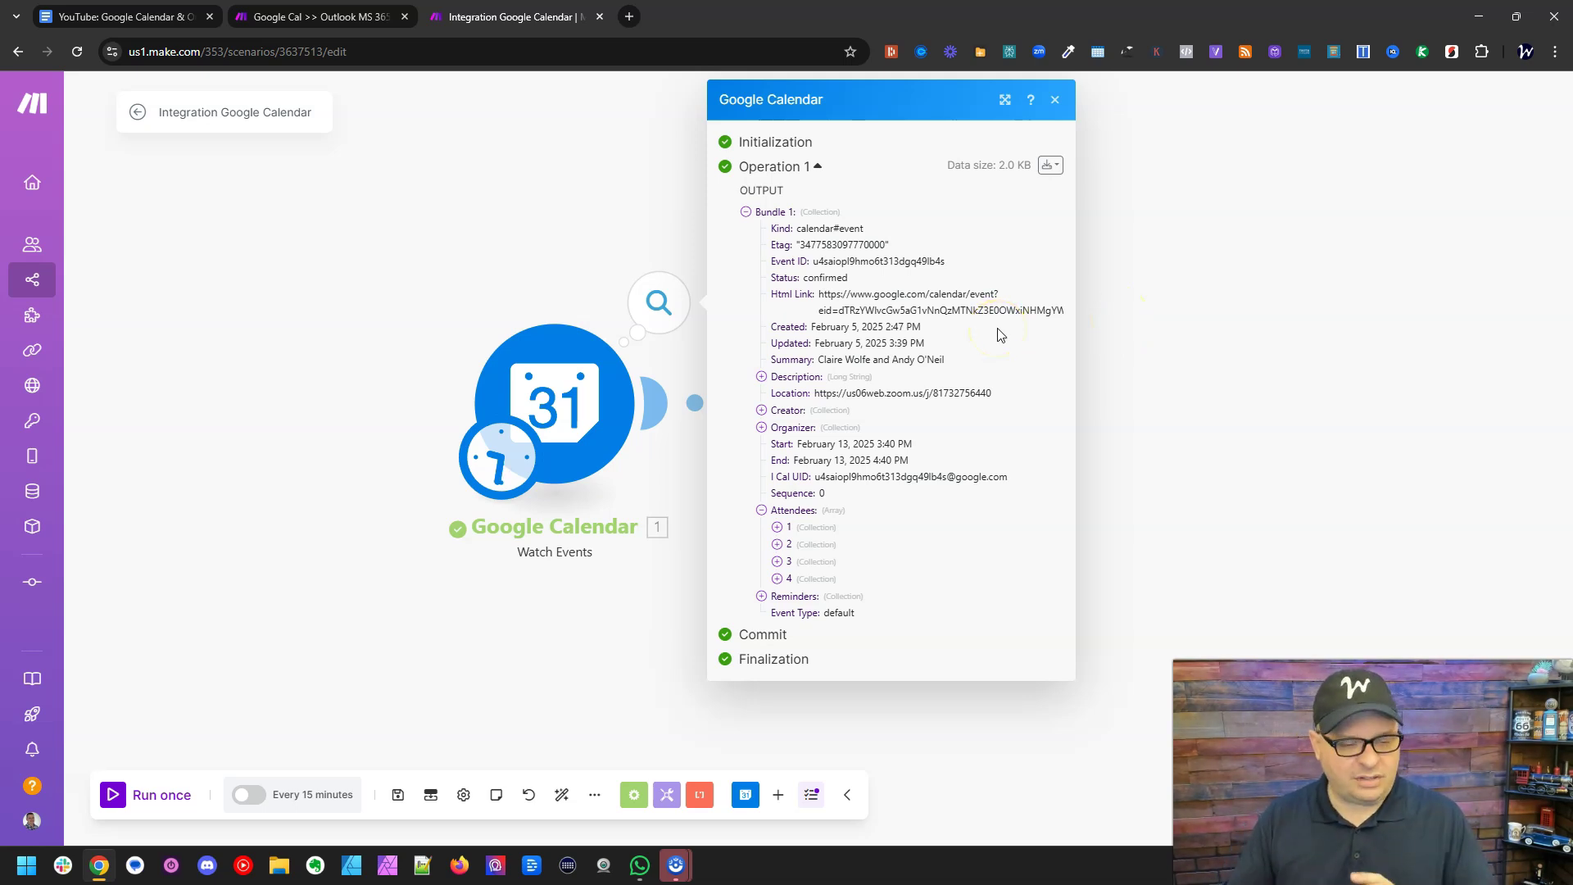
{"action": "left_click", "coordinate": [1094, 324]}
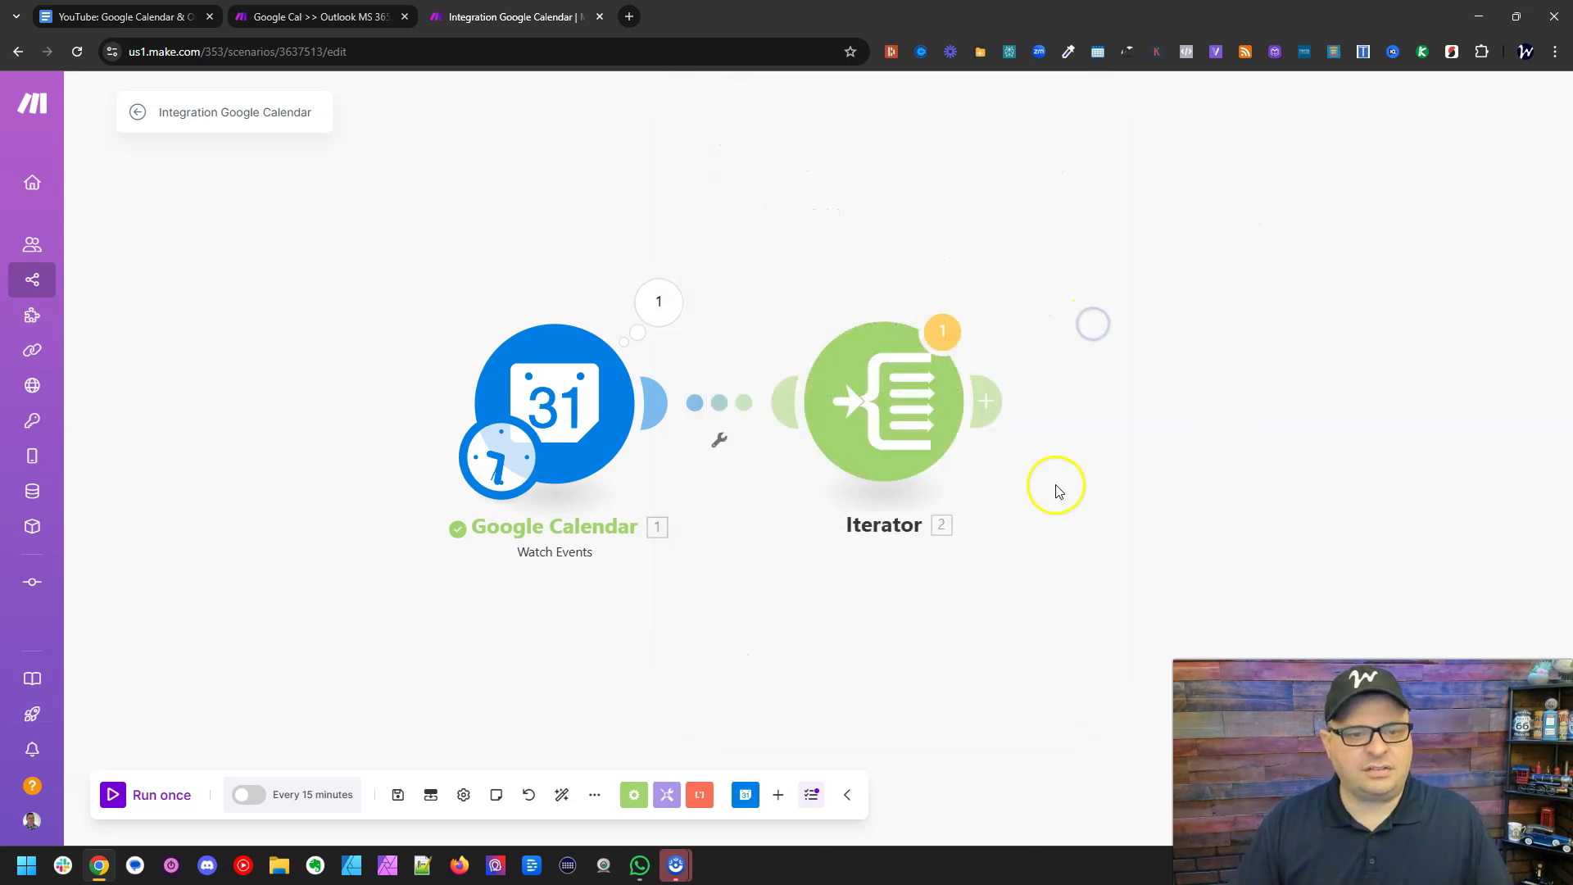
Set the Iterator's array to the Attendees array from Google Calendar Watch Events and save the module.
{"action": "left_click", "coordinate": [1059, 409]}
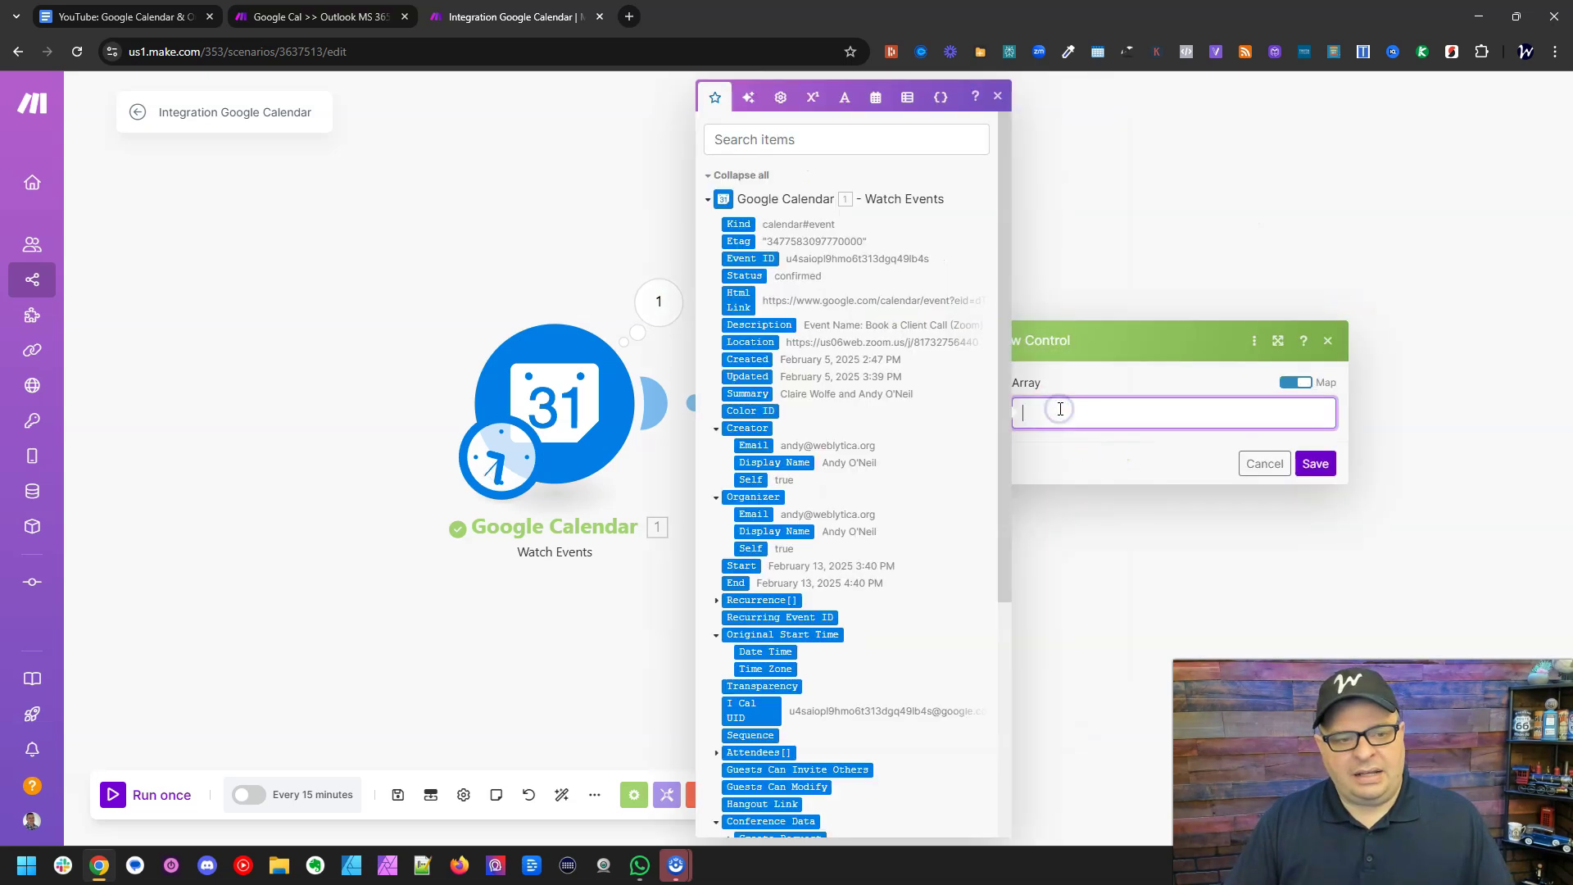
{"action": "left_click_drag", "start_coordinate": [1006, 348], "coordinate": [998, 407]}
{"action": "scroll", "coordinate": [901, 405], "scroll_direction": "down", "scroll_amount": 3}
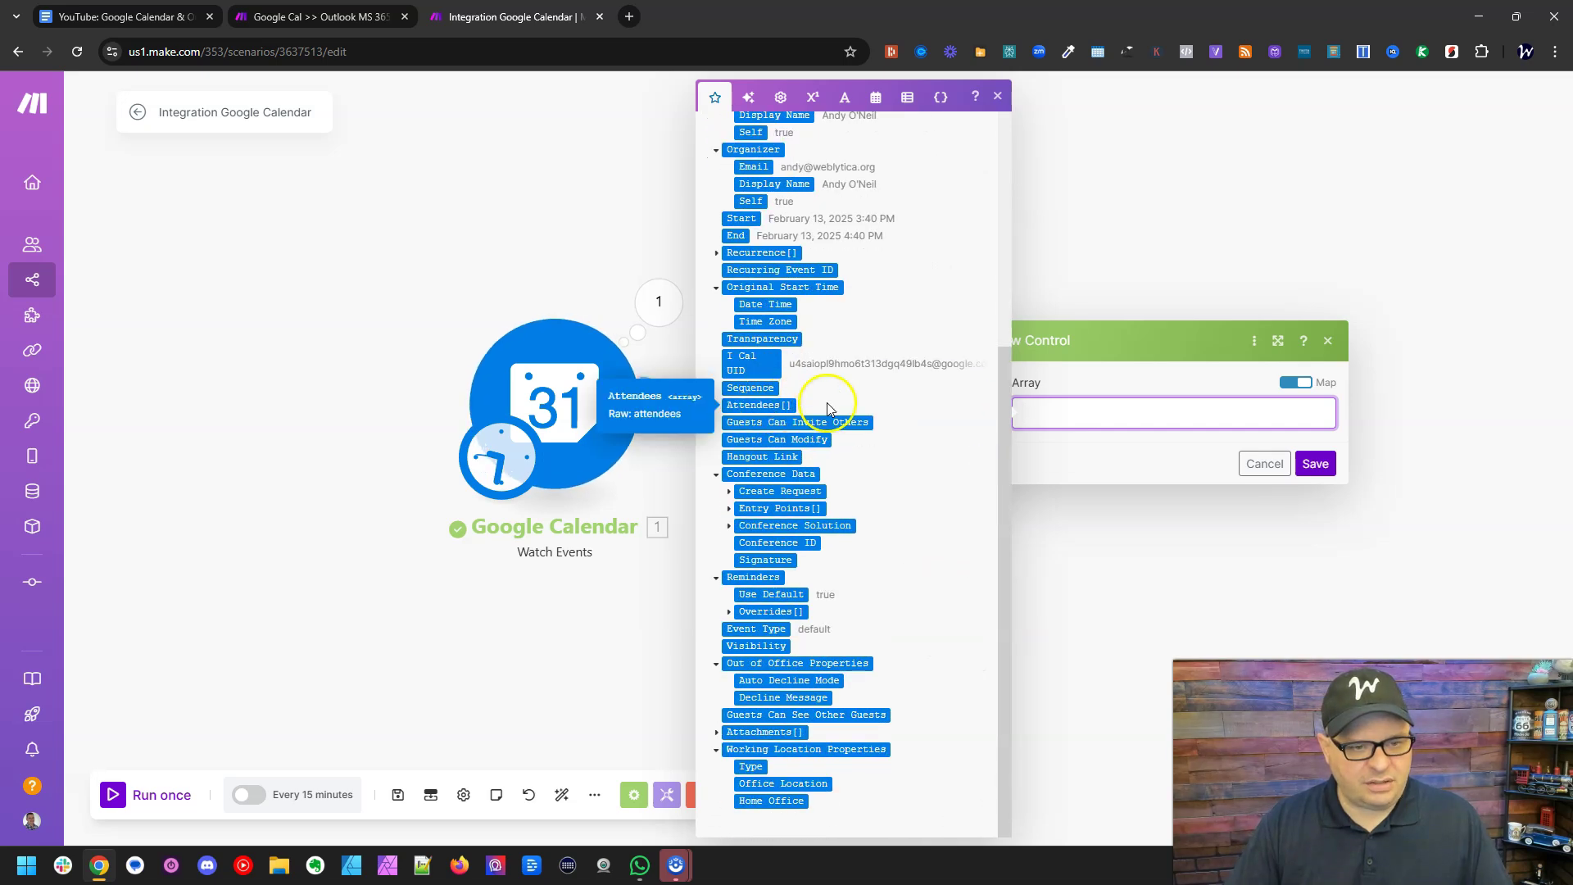
{"action": "left_click", "coordinate": [741, 404]}
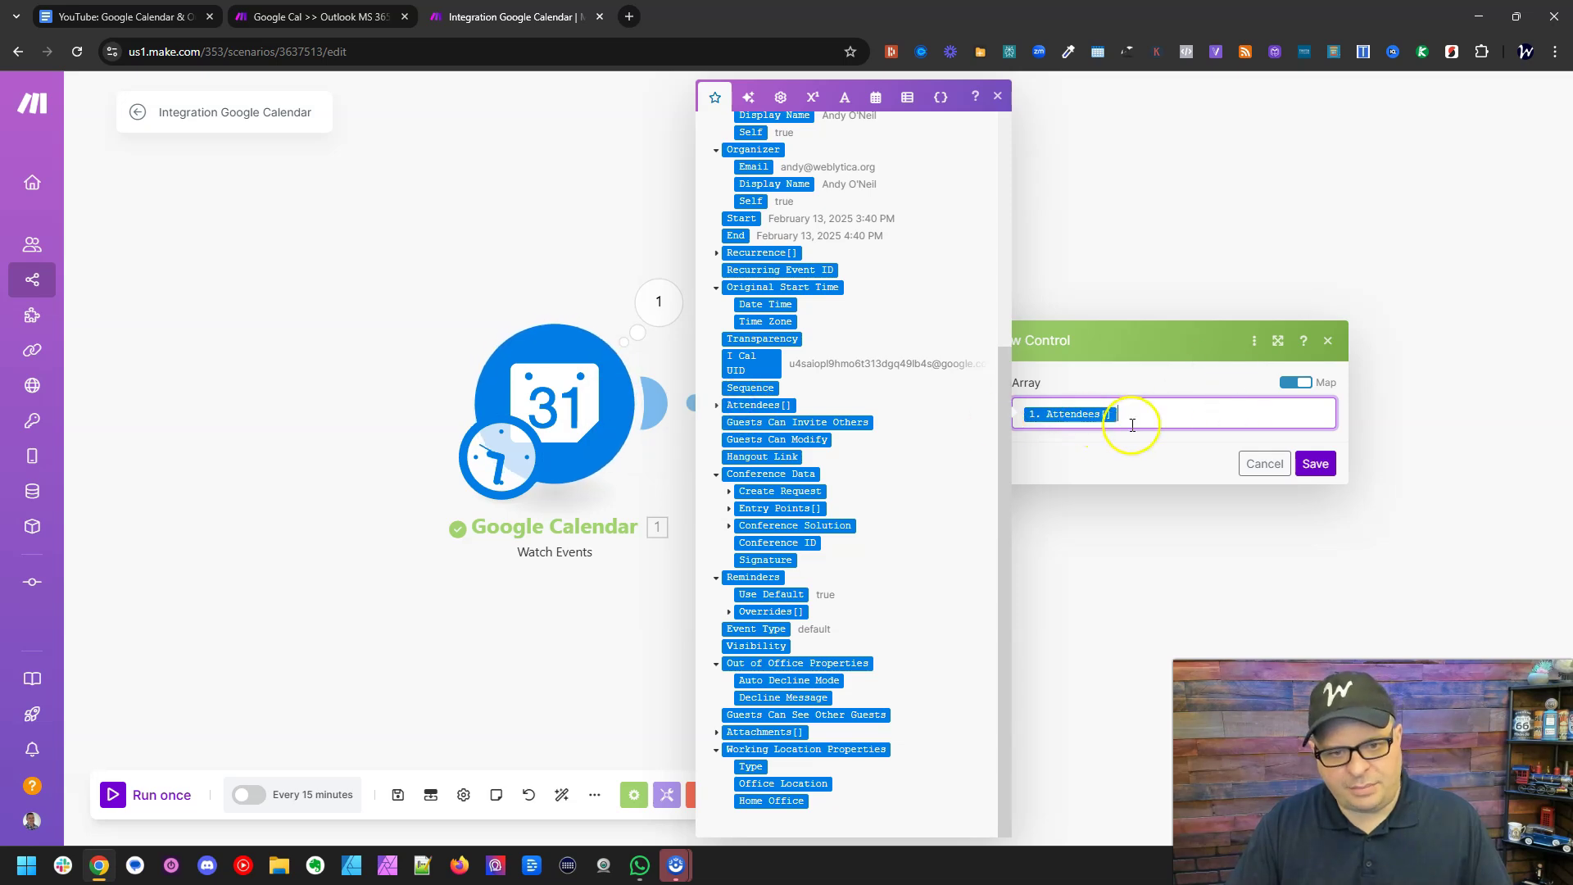
{"action": "left_click", "coordinate": [1311, 464]}
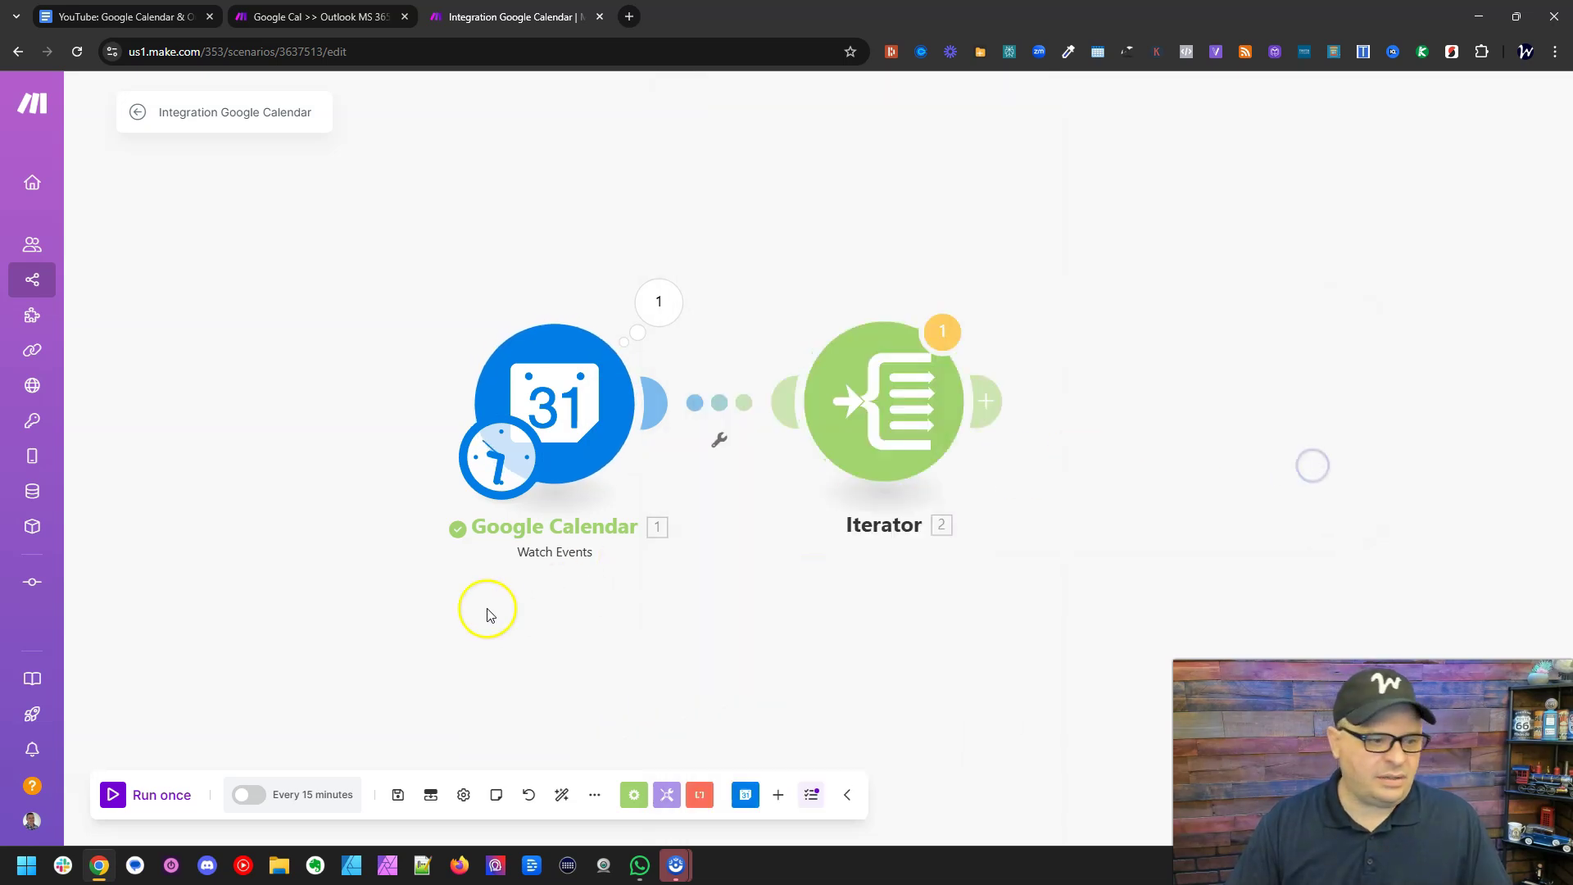
Save the scenario despite the warning, and rename it "Google Calendar to MS365 Calendar (YT)".
{"action": "left_click", "coordinate": [398, 795]}
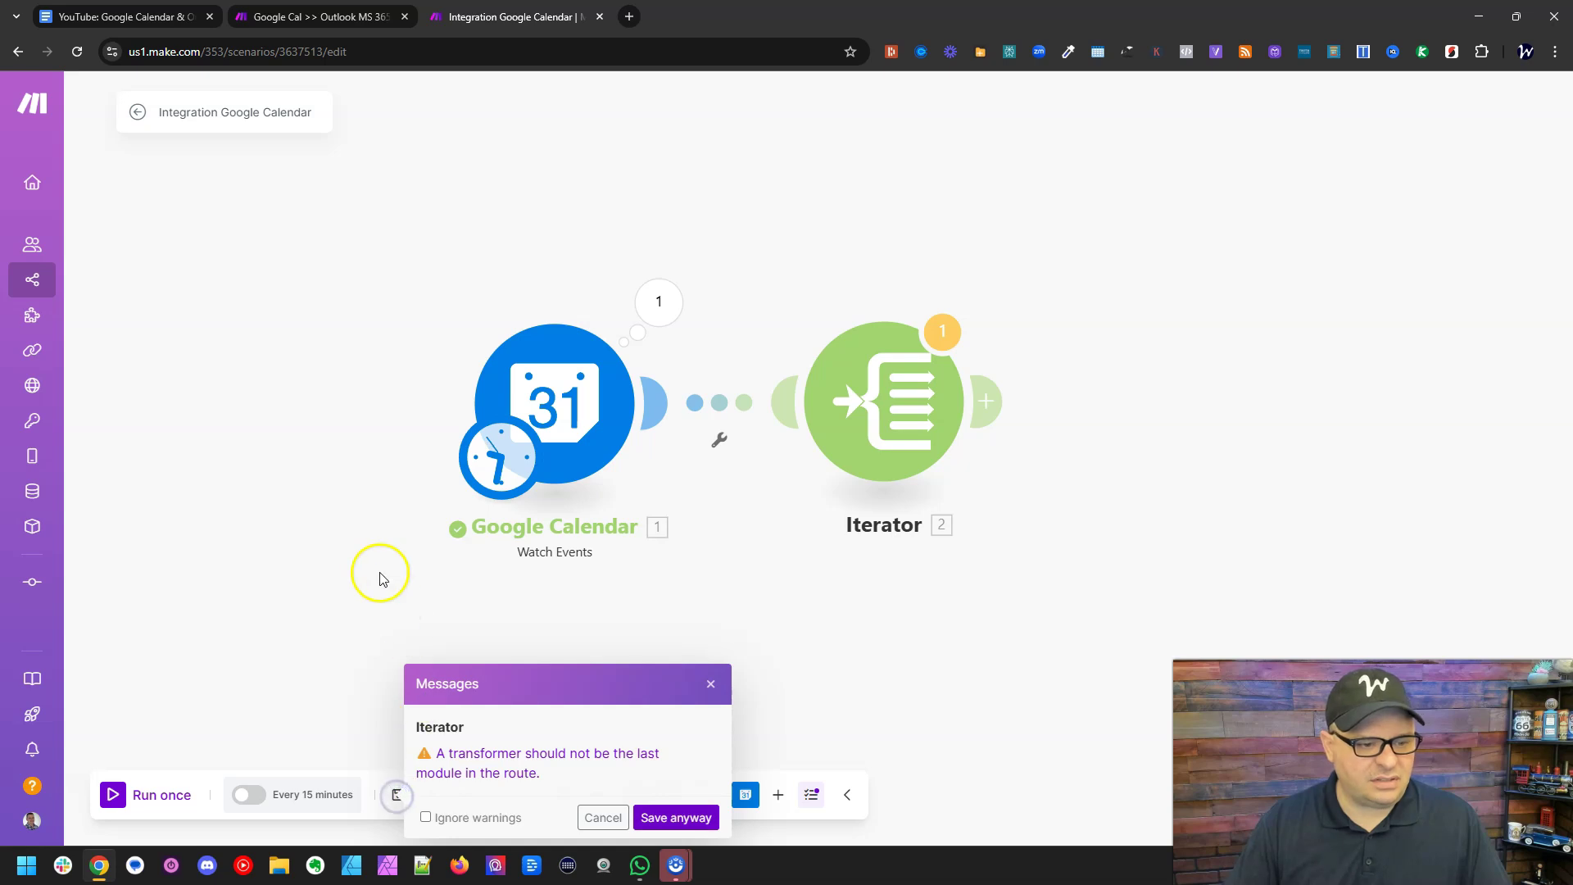
{"action": "left_click", "coordinate": [697, 817]}
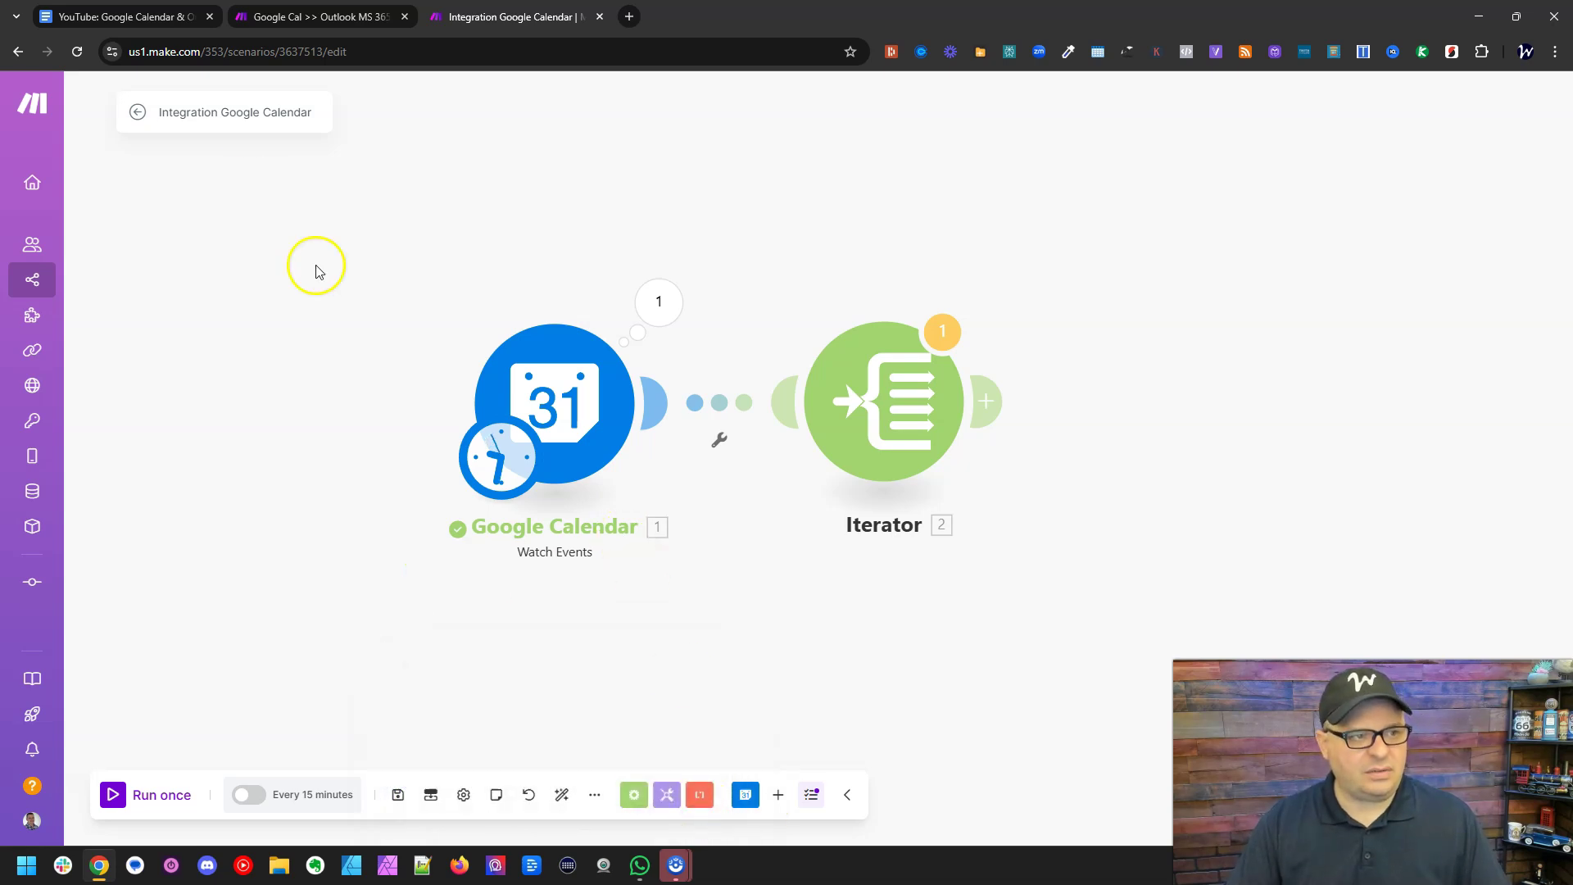
{"action": "left_click", "coordinate": [225, 108]}
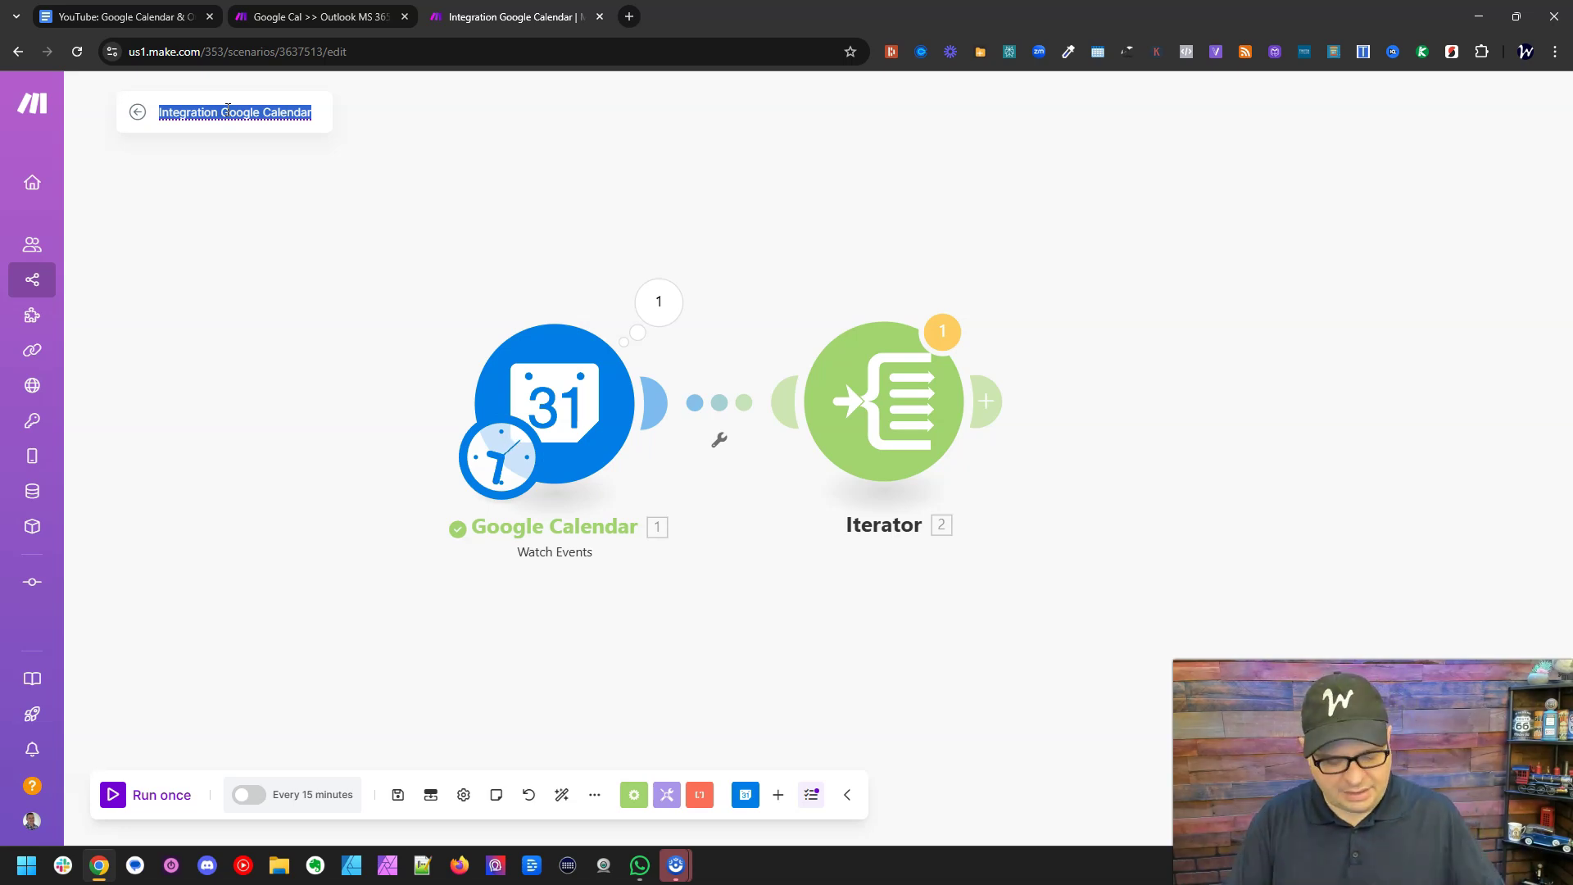
{"action": "type", "text": "Google Calendar to MS365 Calendar (YT)"}
{"action": "left_click", "coordinate": [862, 151]}
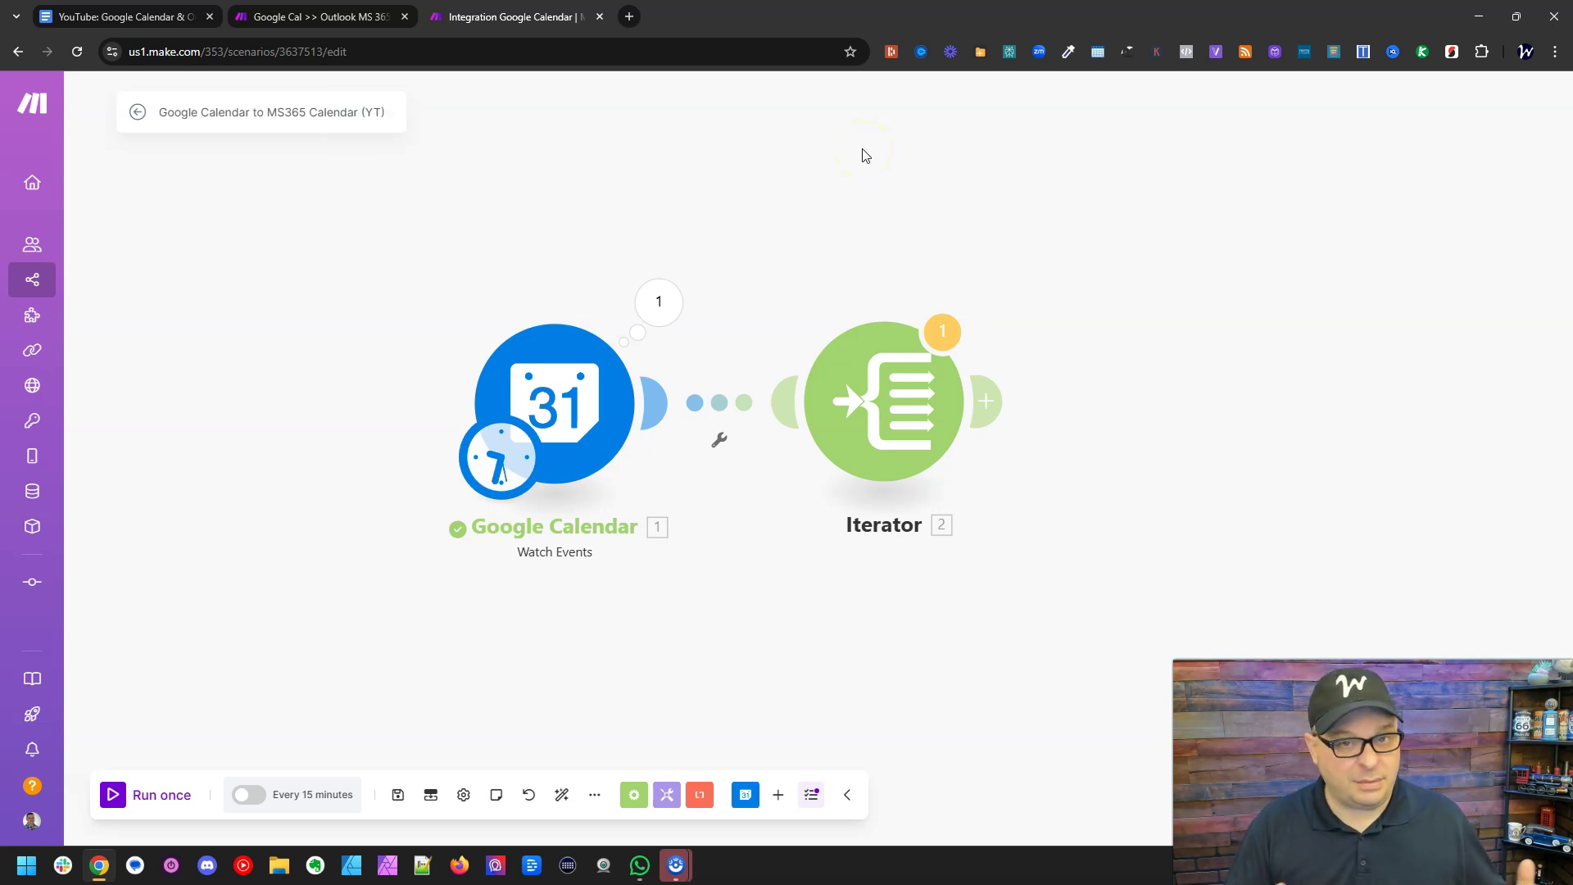
Check the warning message on the Iterator module and dismiss it.
{"action": "left_click_drag", "start_coordinate": [1224, 469], "coordinate": [973, 481]}
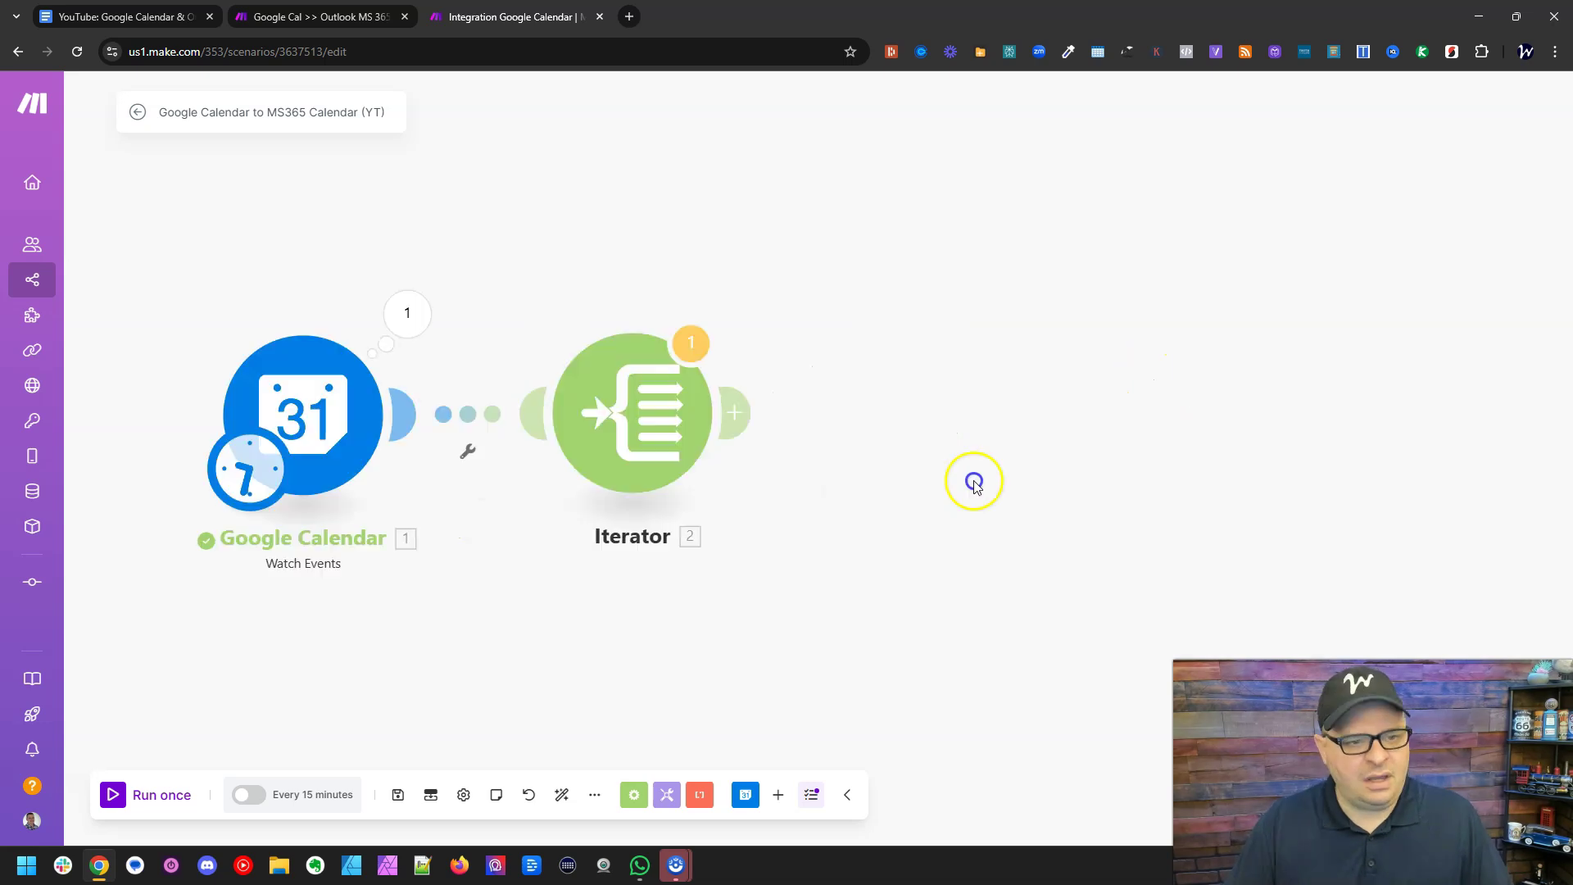
{"action": "left_click", "coordinate": [691, 344]}
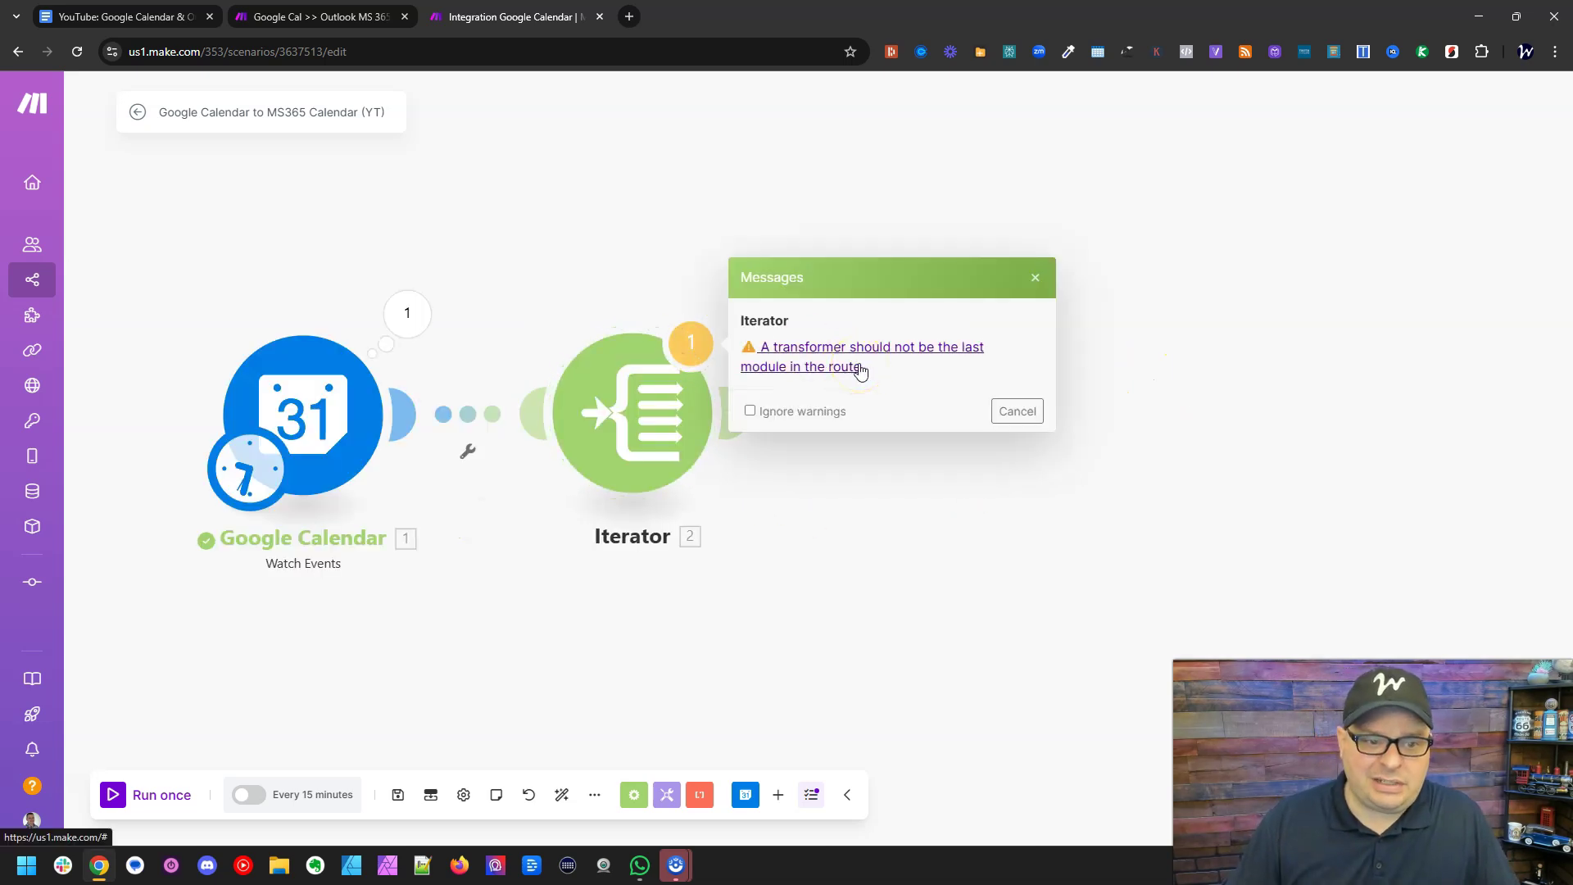
{"action": "left_click", "coordinate": [1008, 413]}
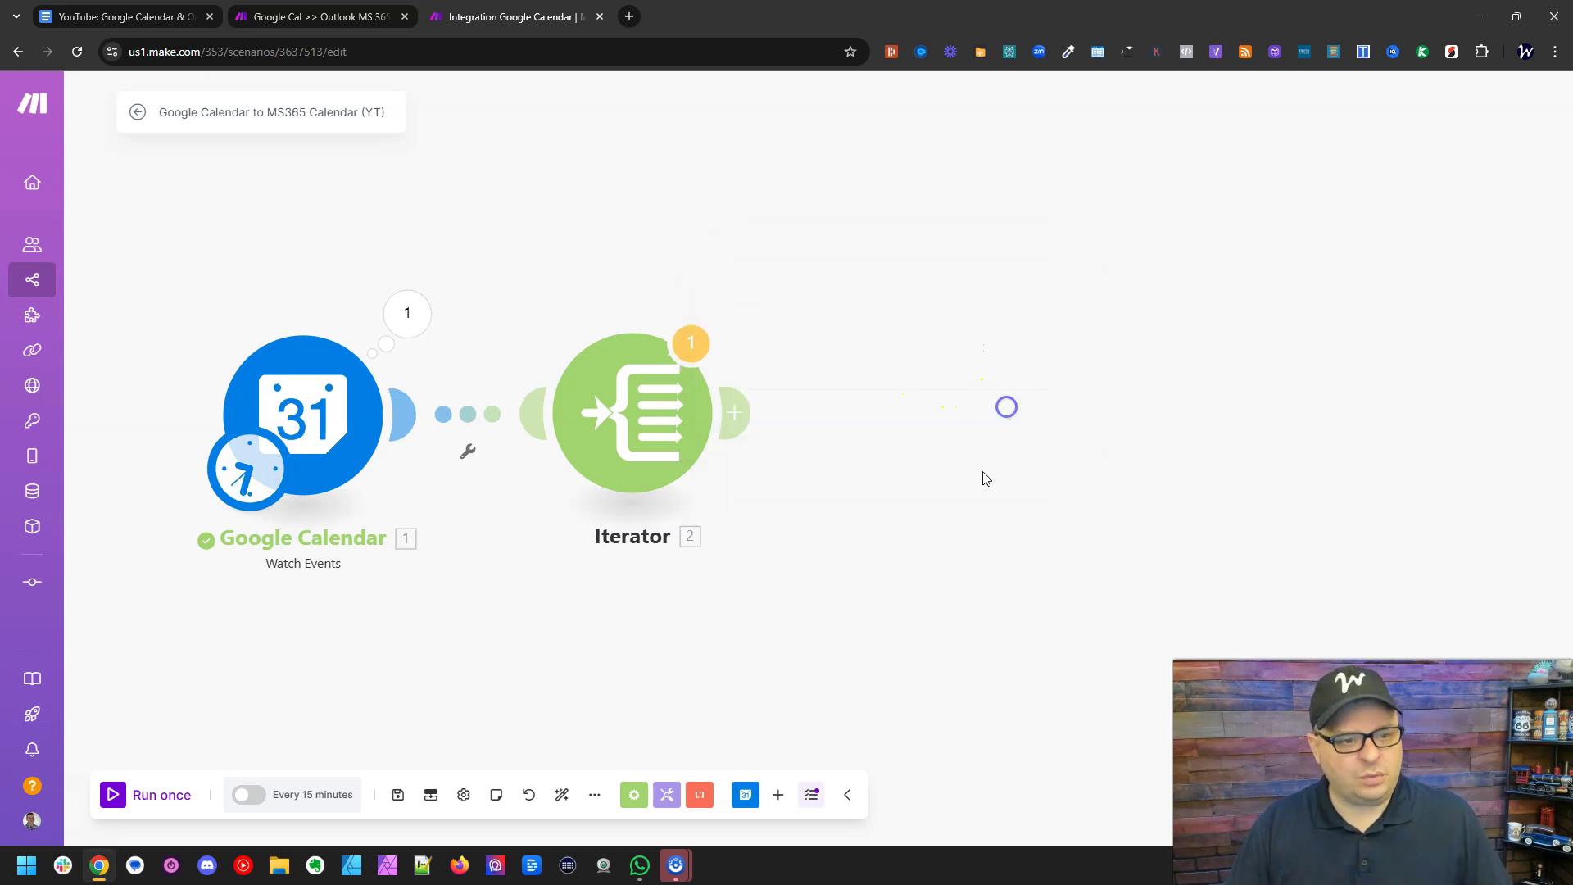
Add a Flow Control Array aggregator after the Iterator.
{"action": "left_click", "coordinate": [742, 411]}
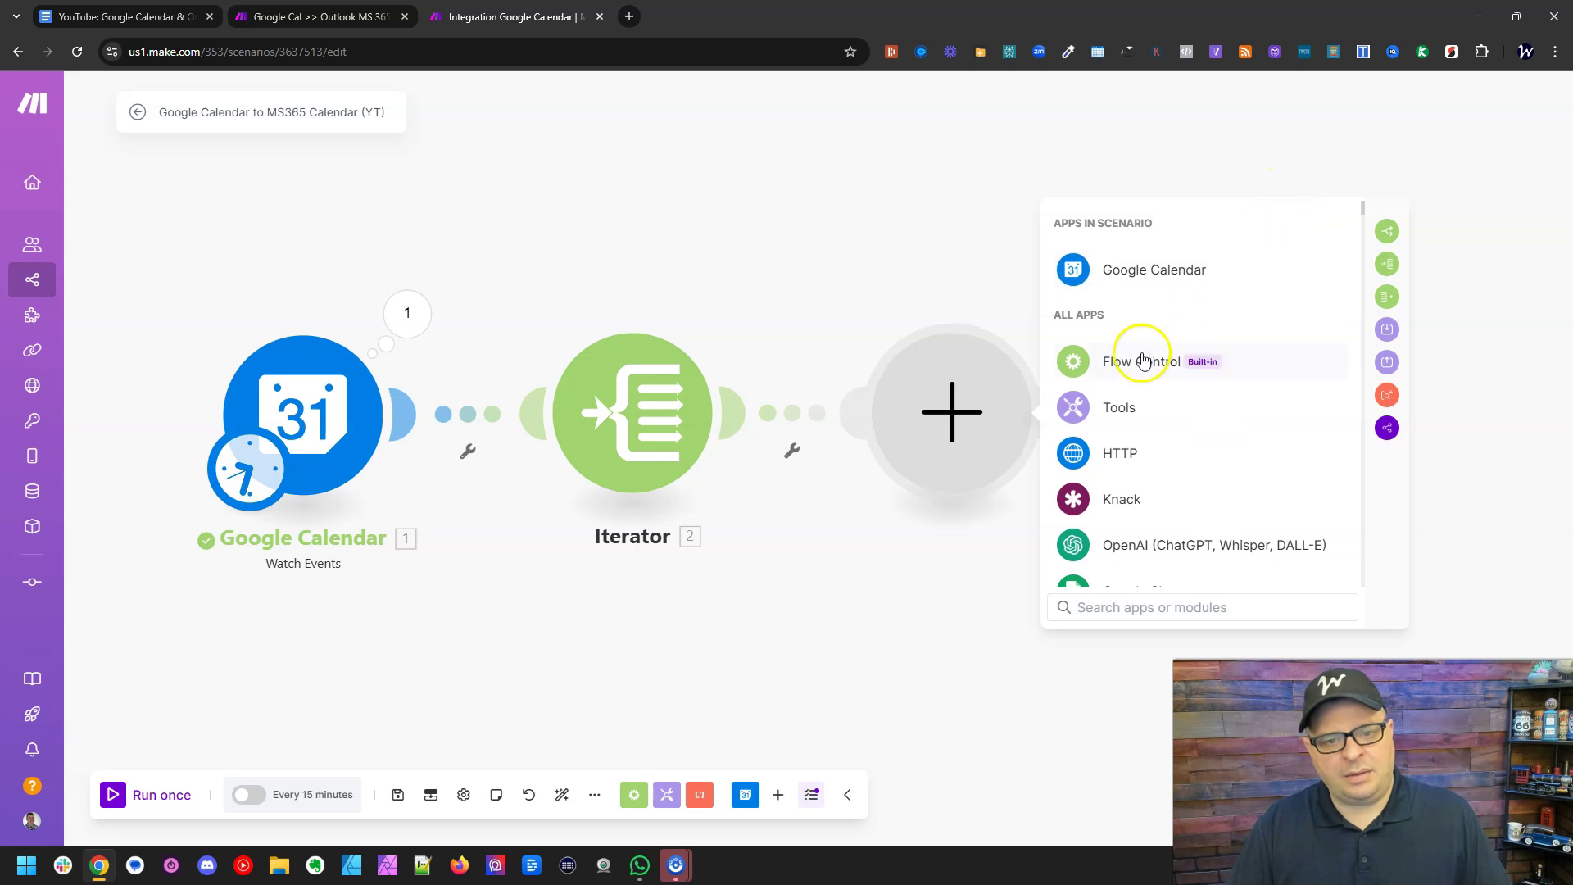
{"action": "left_click", "coordinate": [1139, 366]}
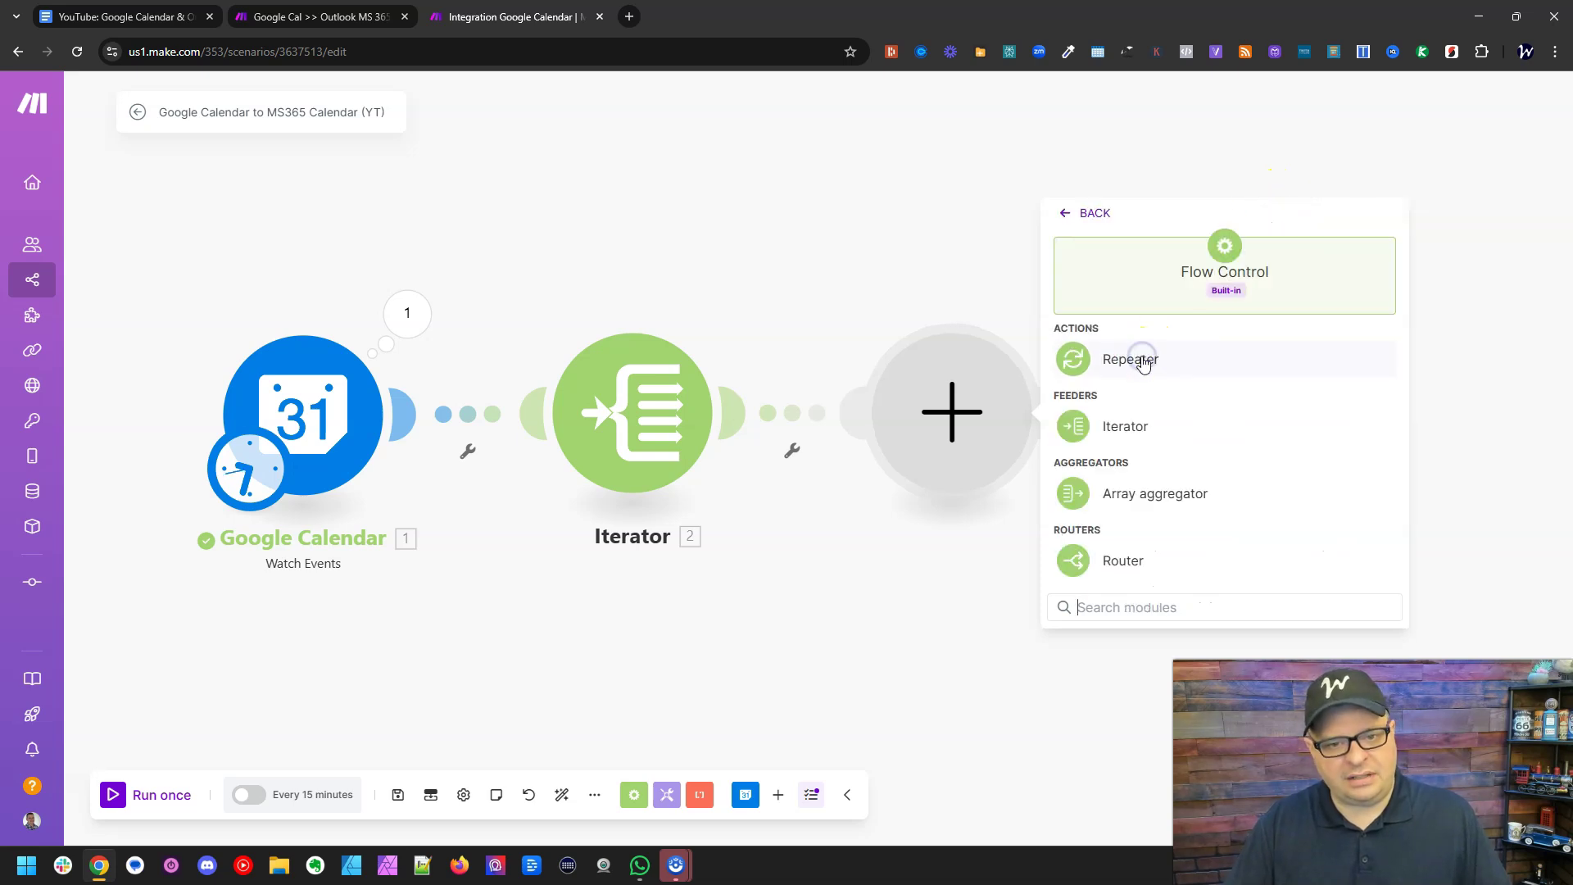
{"action": "left_click", "coordinate": [1170, 495]}
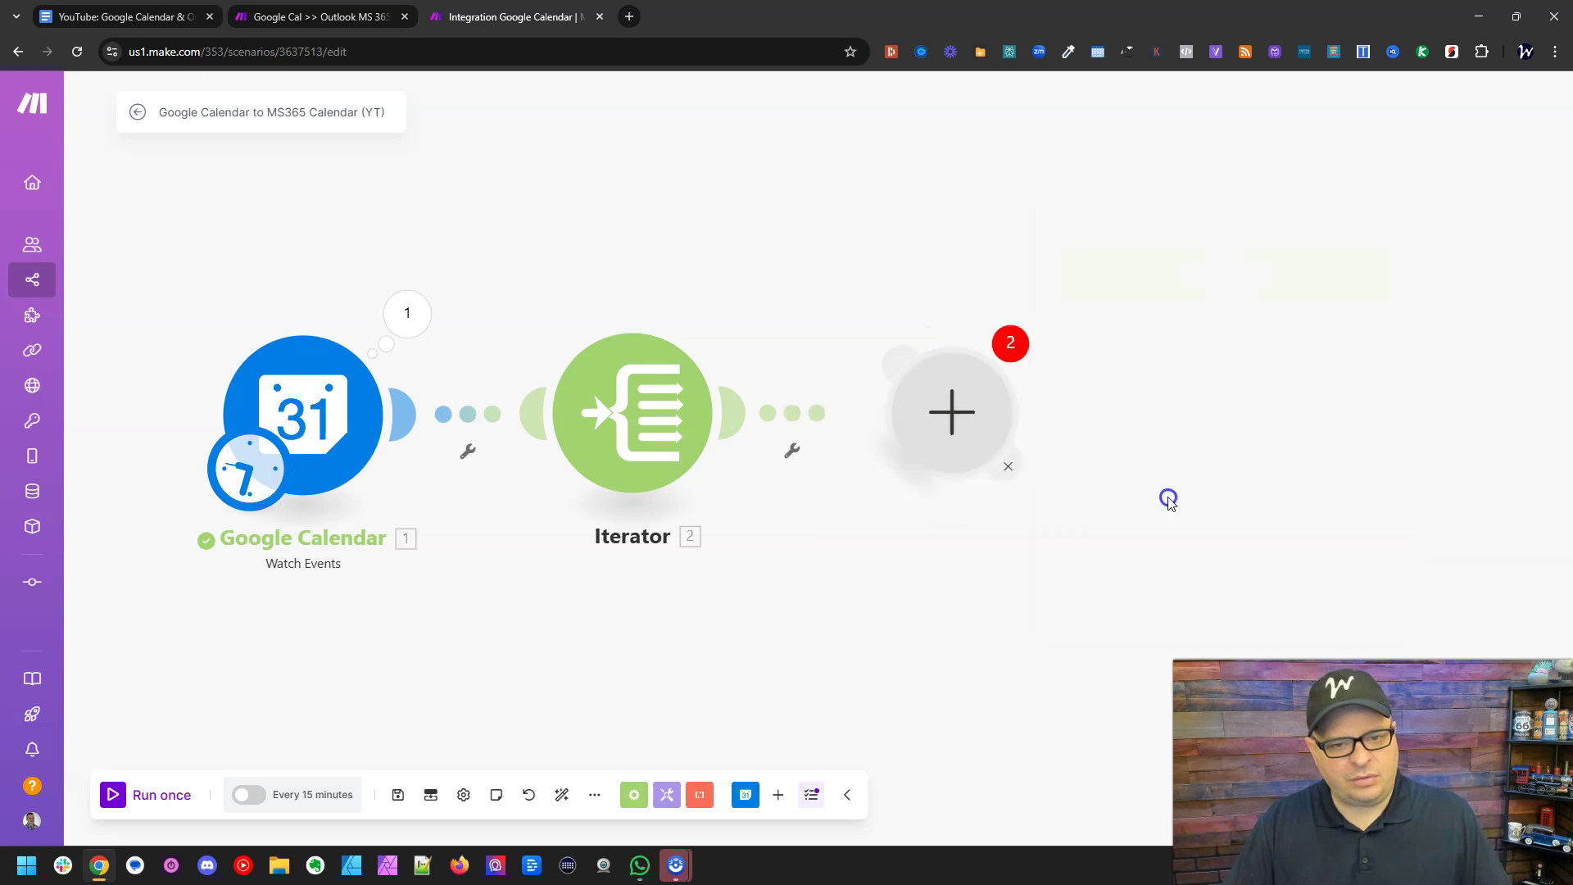
Set the Array aggregator's source module to Iterator [2], keep the Custom target structure type, and save it.
{"action": "left_click_drag", "start_coordinate": [1005, 601], "coordinate": [770, 640]}
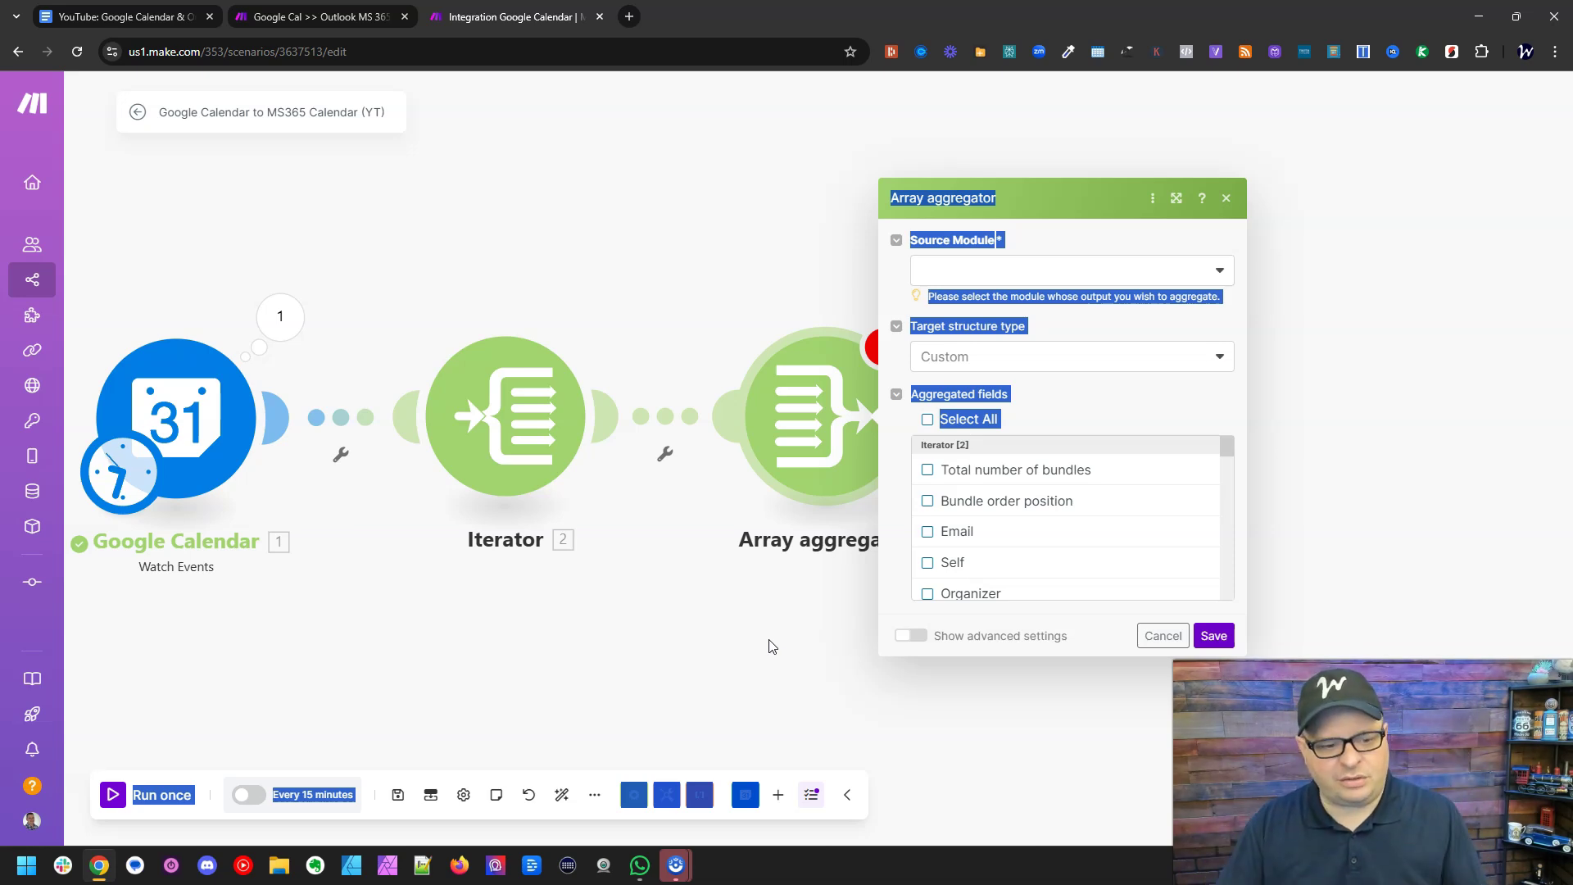
{"action": "left_click", "coordinate": [1121, 396]}
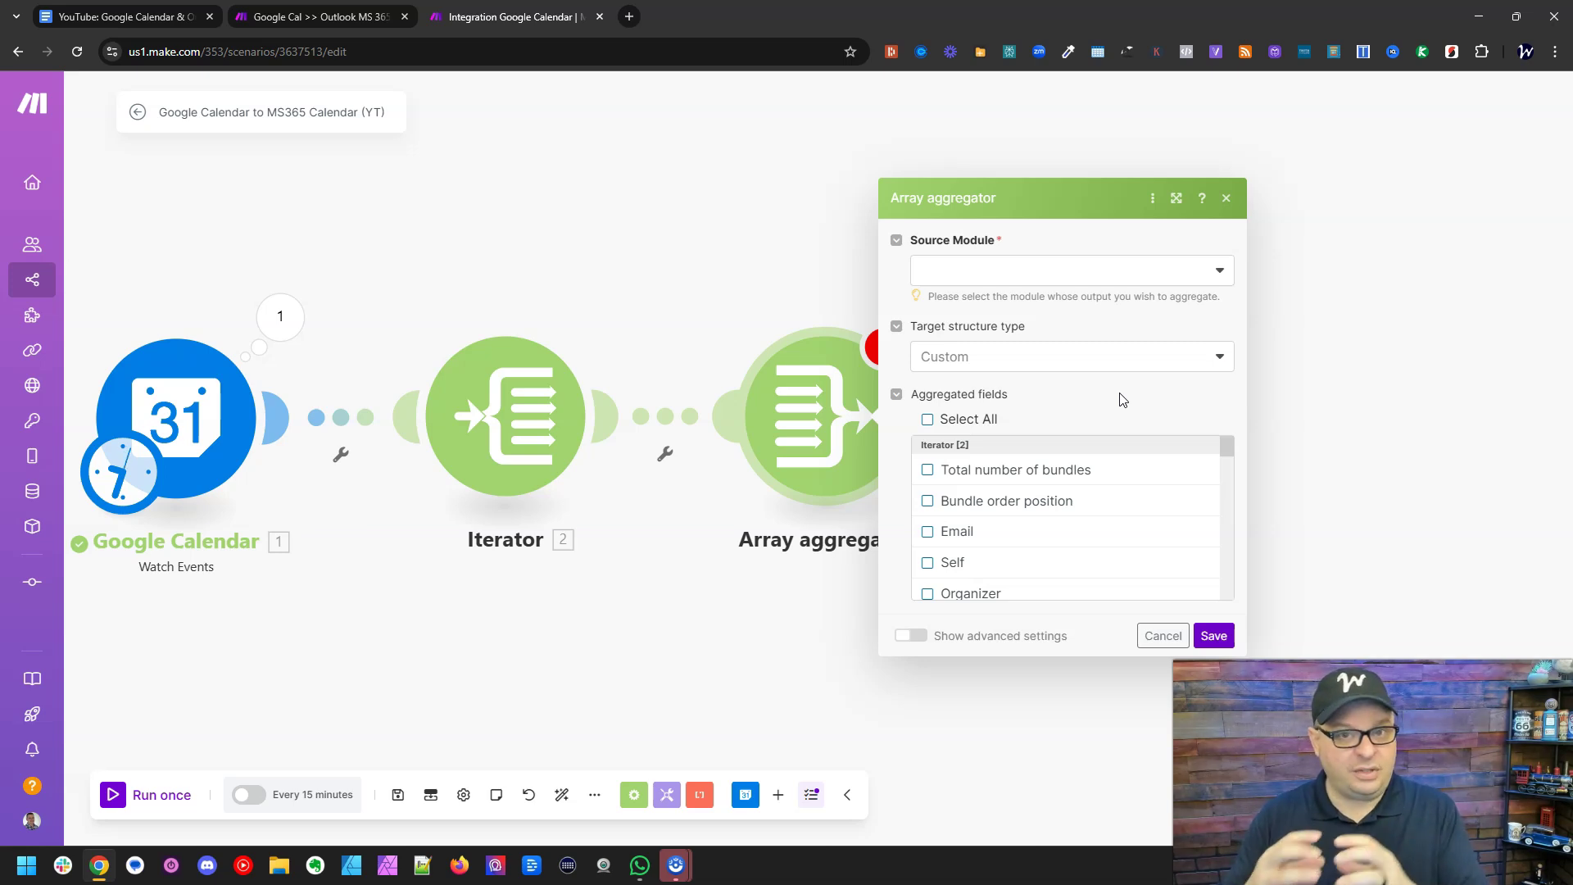
{"action": "left_click", "coordinate": [1138, 313]}
{"action": "left_click", "coordinate": [1127, 268]}
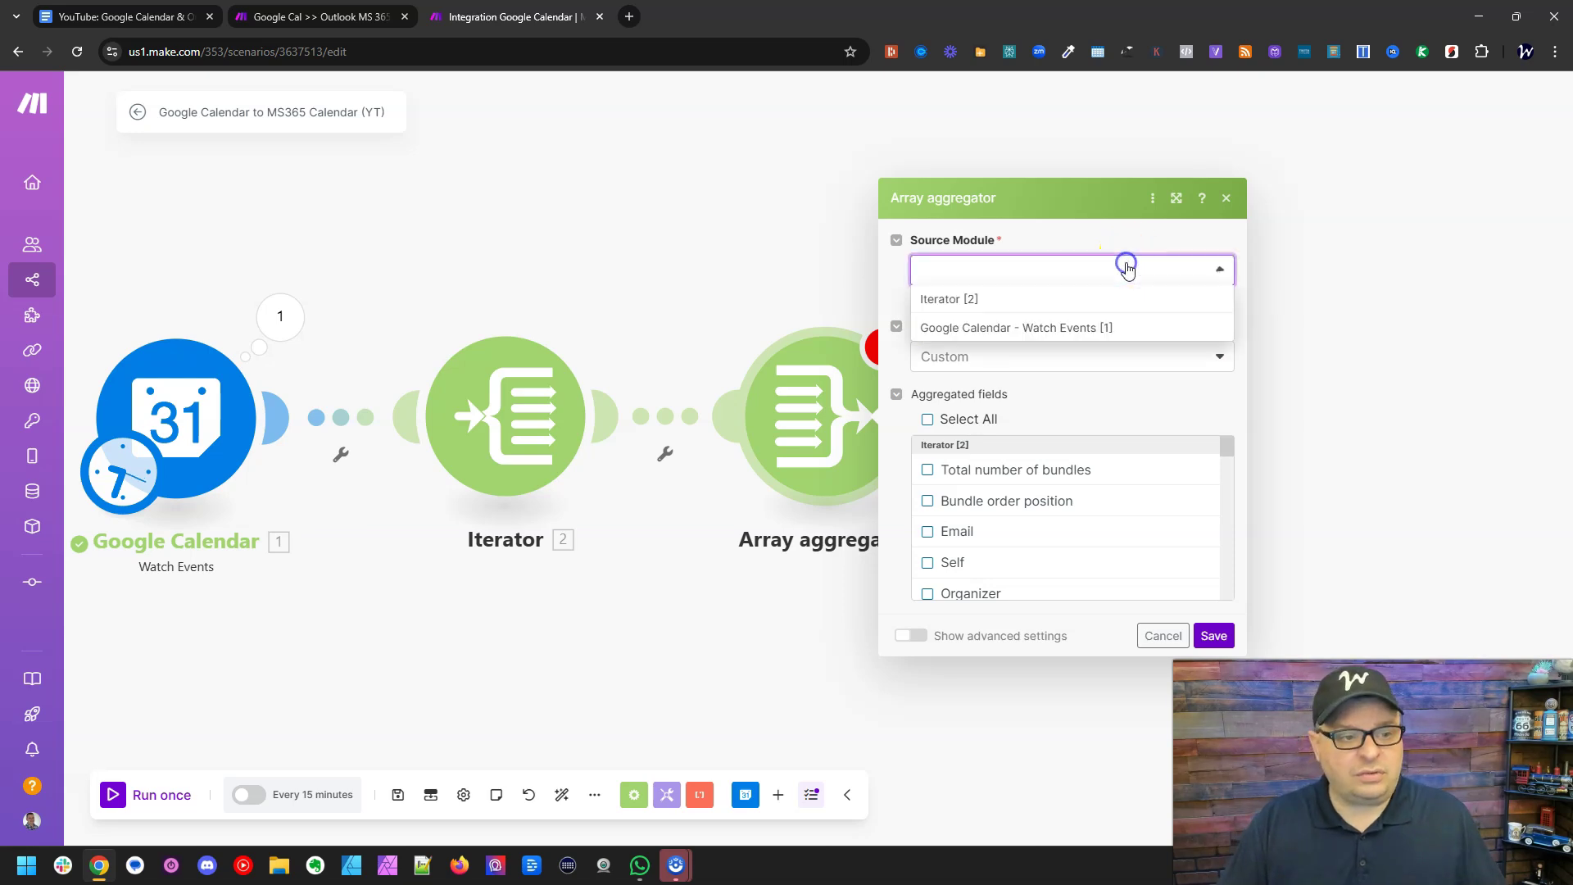
{"action": "left_click", "coordinate": [1089, 303]}
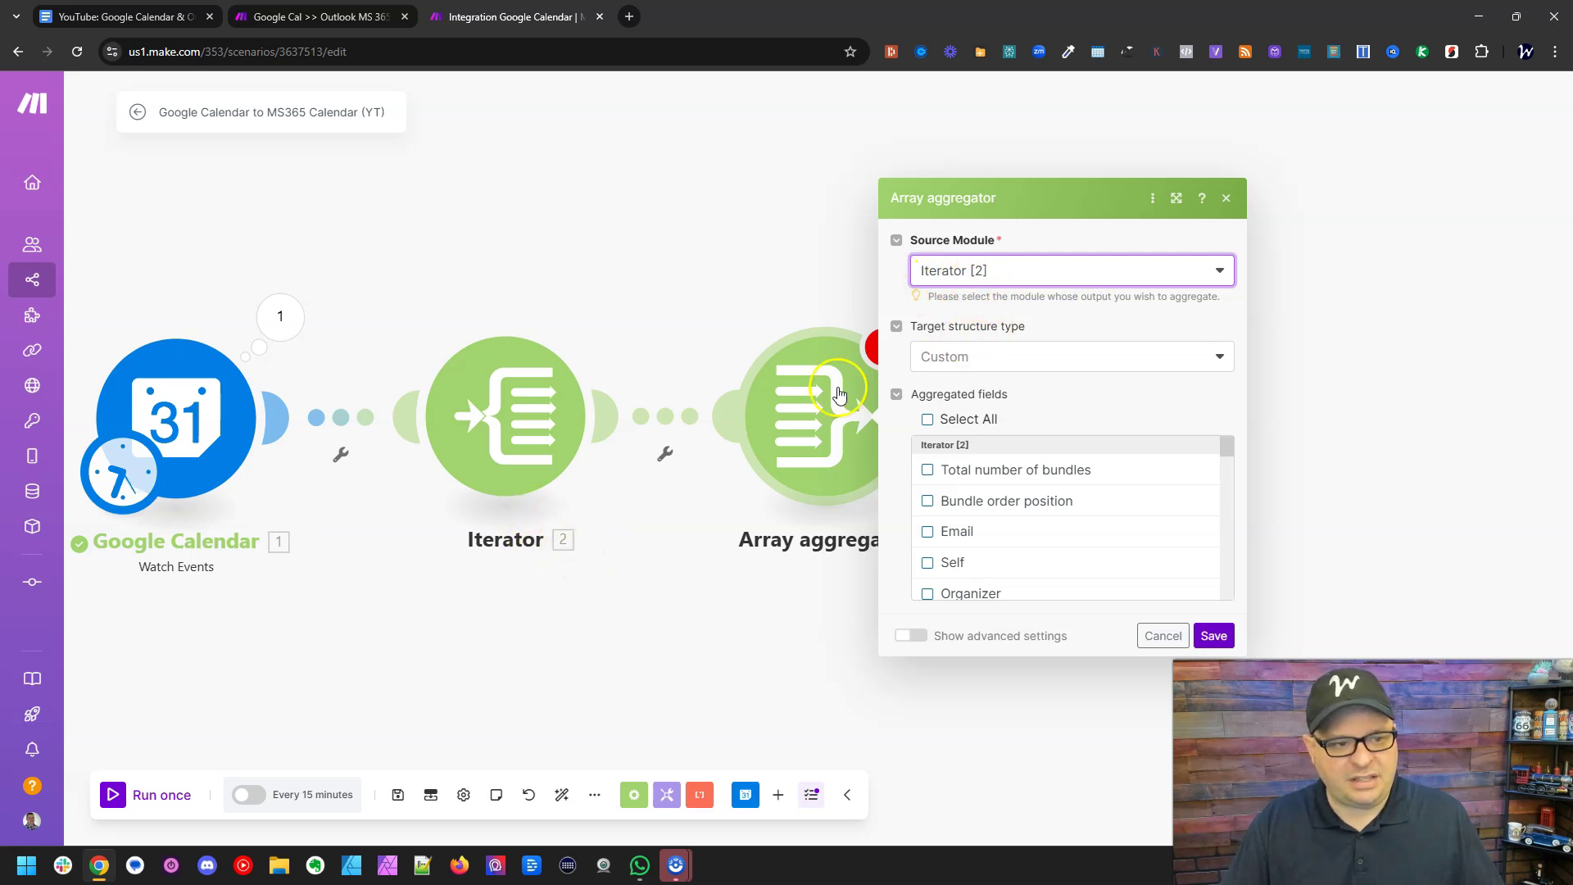
{"action": "left_click", "coordinate": [1055, 358]}
{"action": "left_click", "coordinate": [1055, 357]}
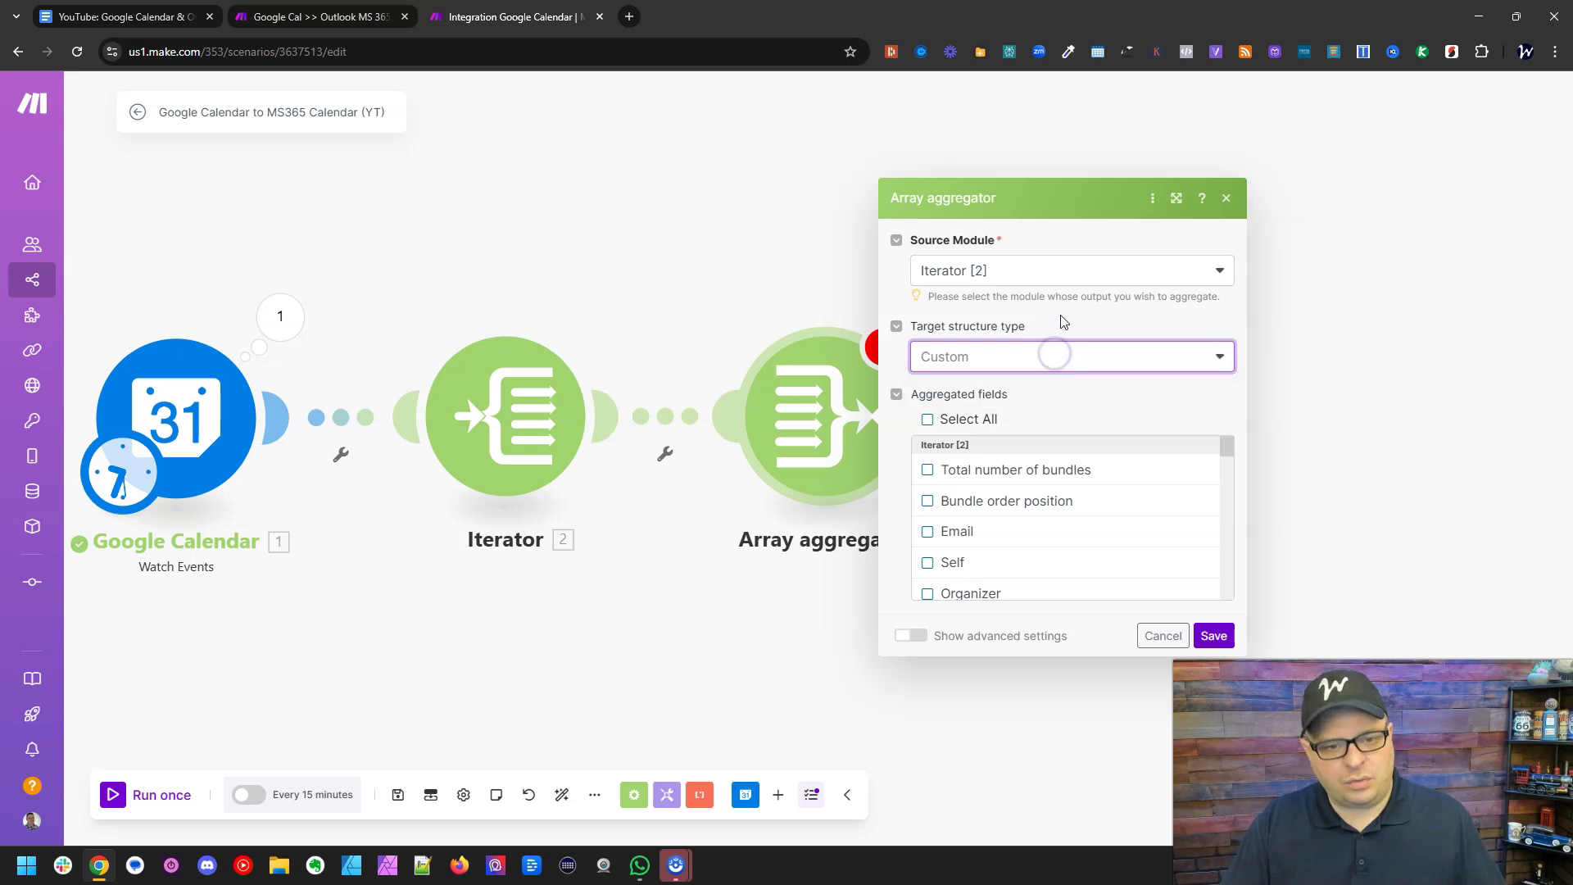
{"action": "left_click", "coordinate": [1213, 636]}
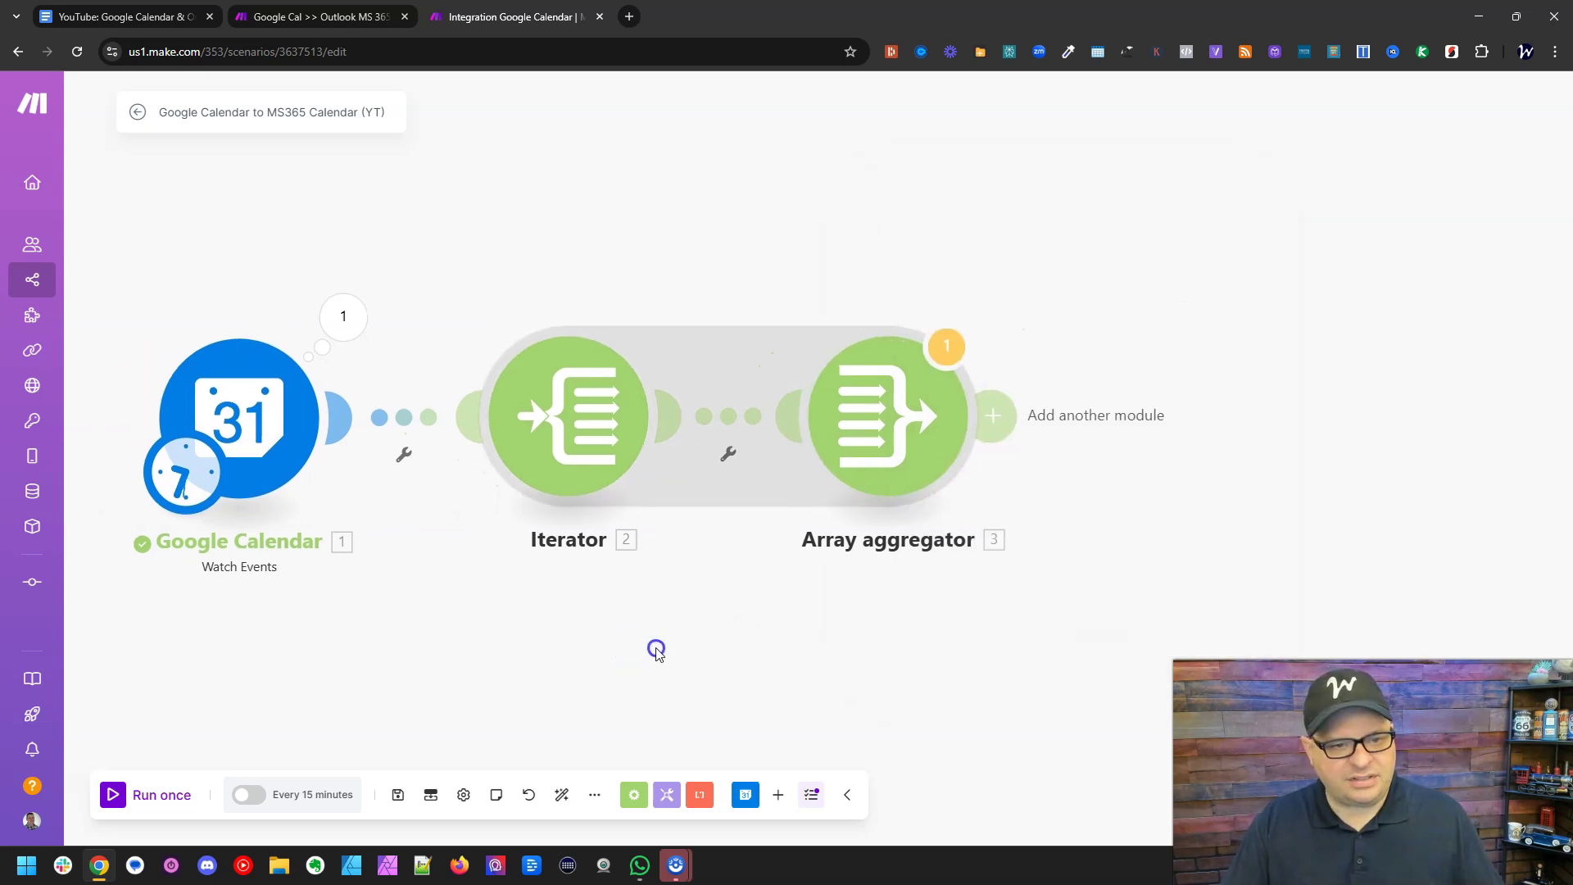
Add a Microsoft 365 Calendar Create an Event module after the Array aggregator, and open its counterpart in the finished scenario for reference.
{"action": "left_click", "coordinate": [993, 416]}
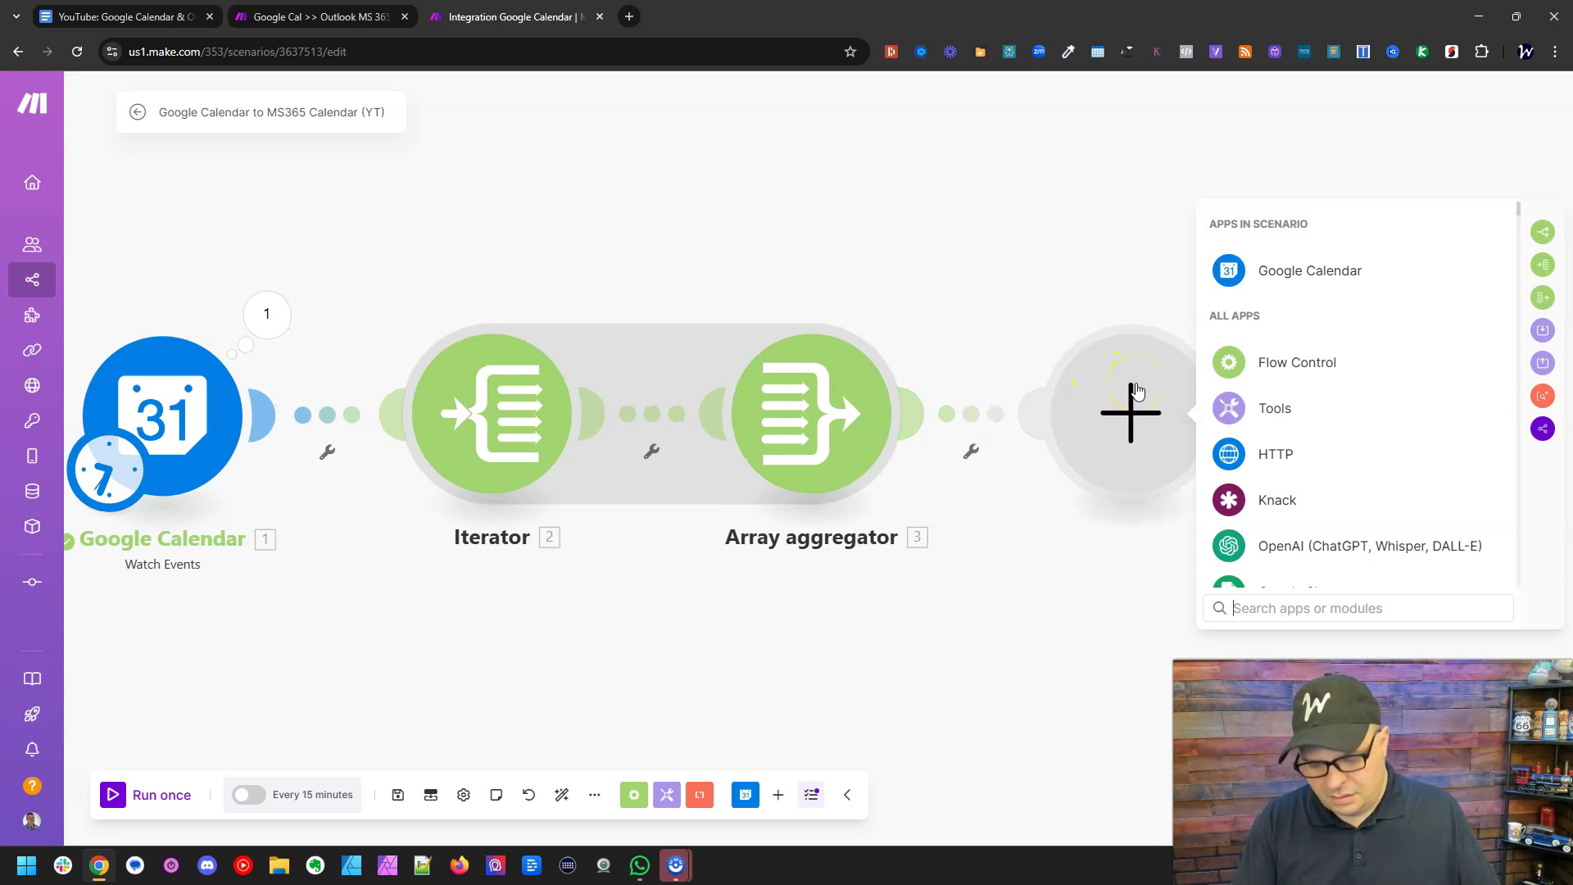
{"action": "type", "text": "365"}
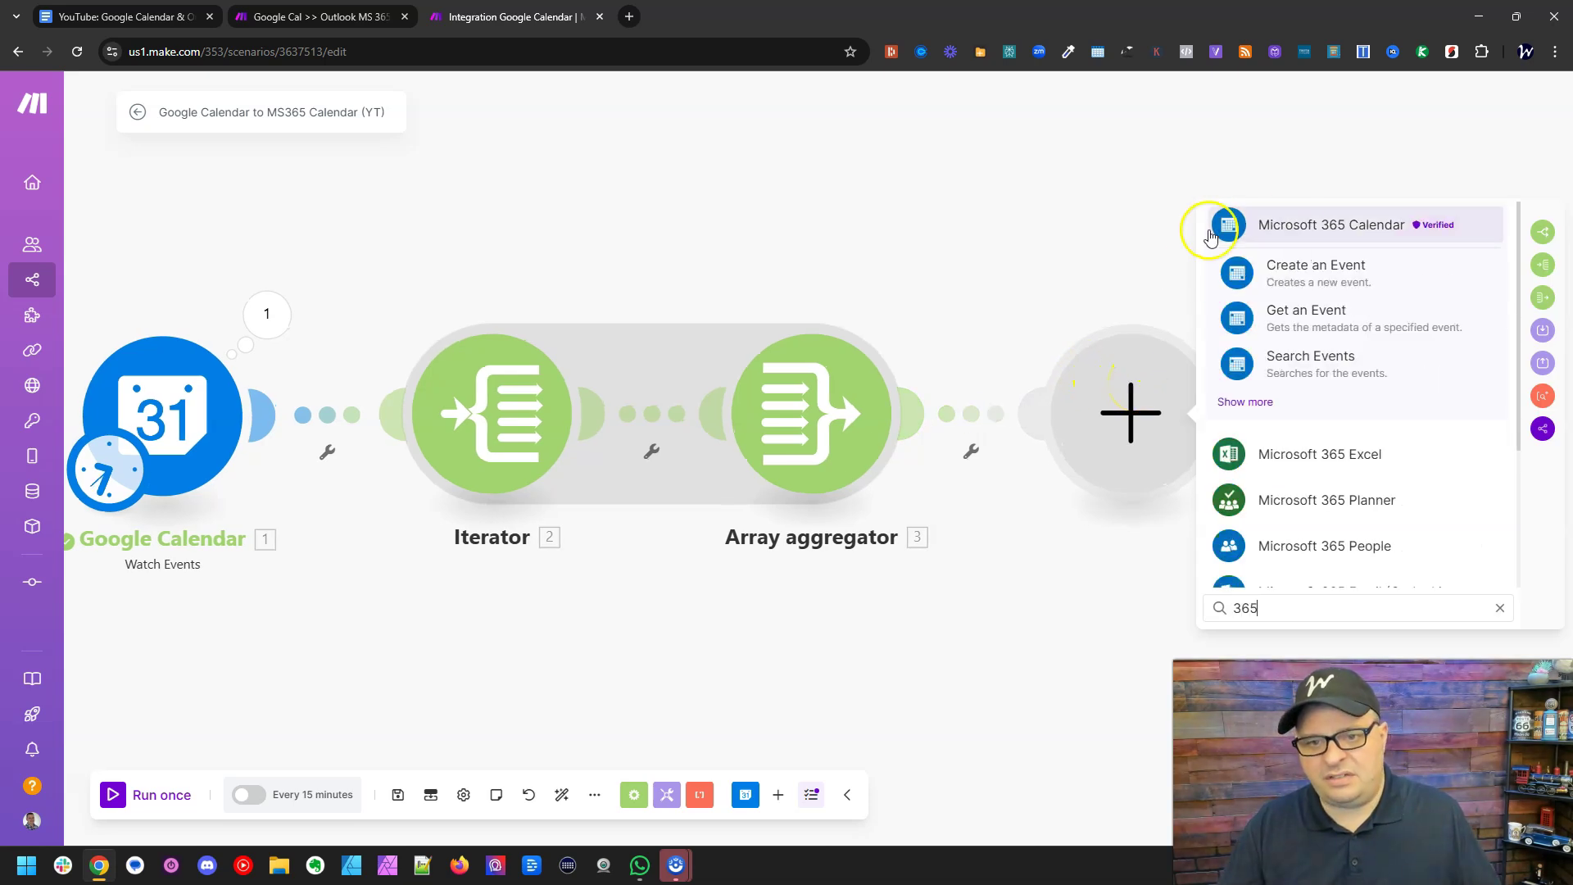
{"action": "left_click", "coordinate": [1317, 225]}
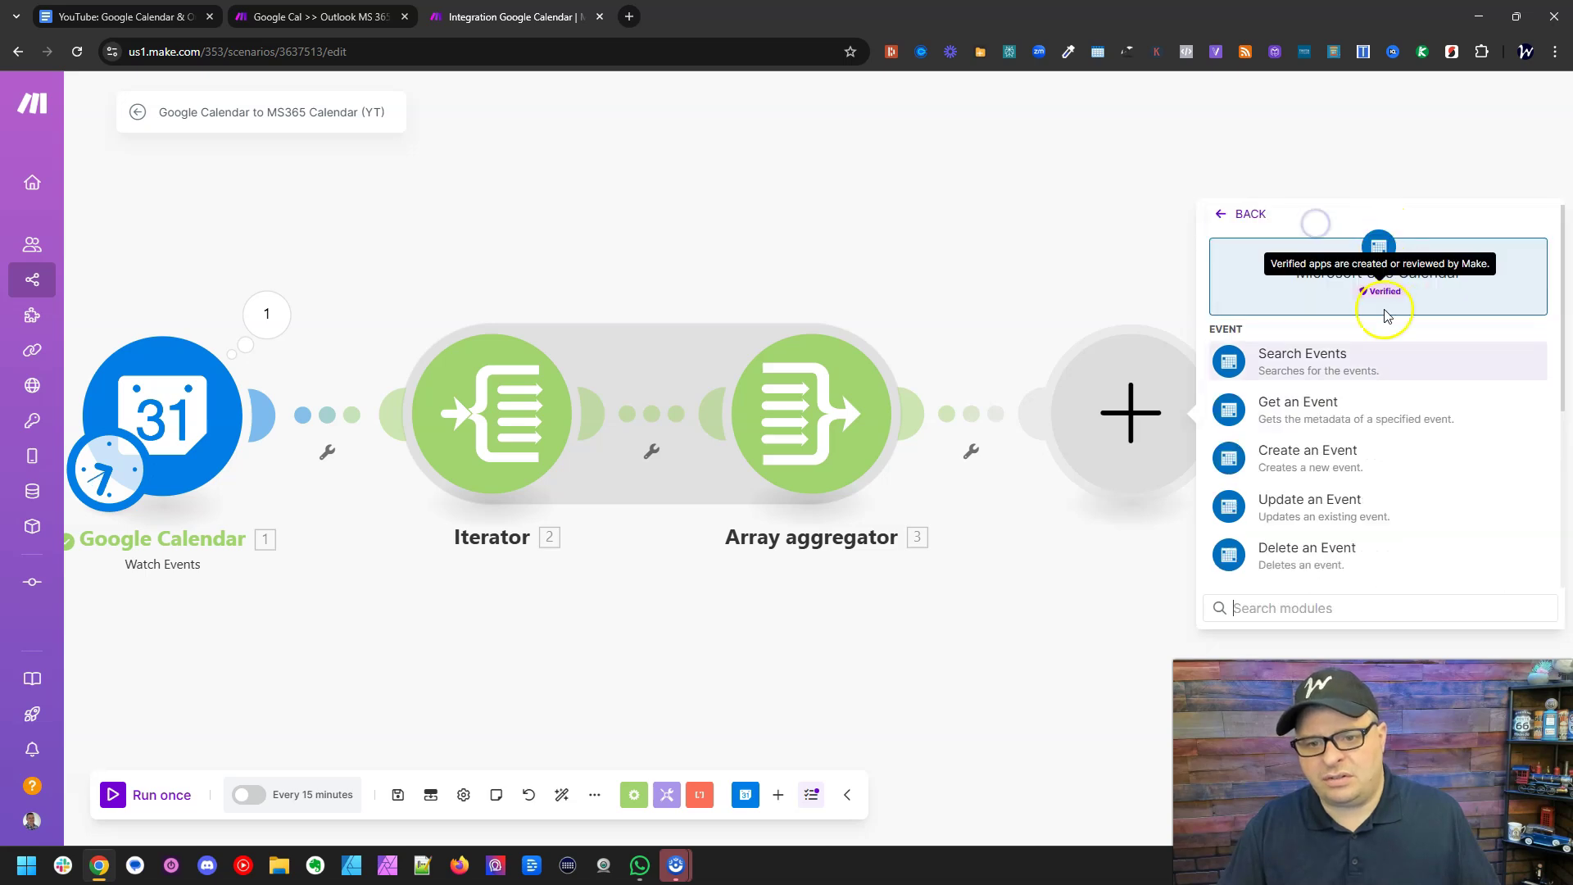
{"action": "left_click", "coordinate": [1295, 456]}
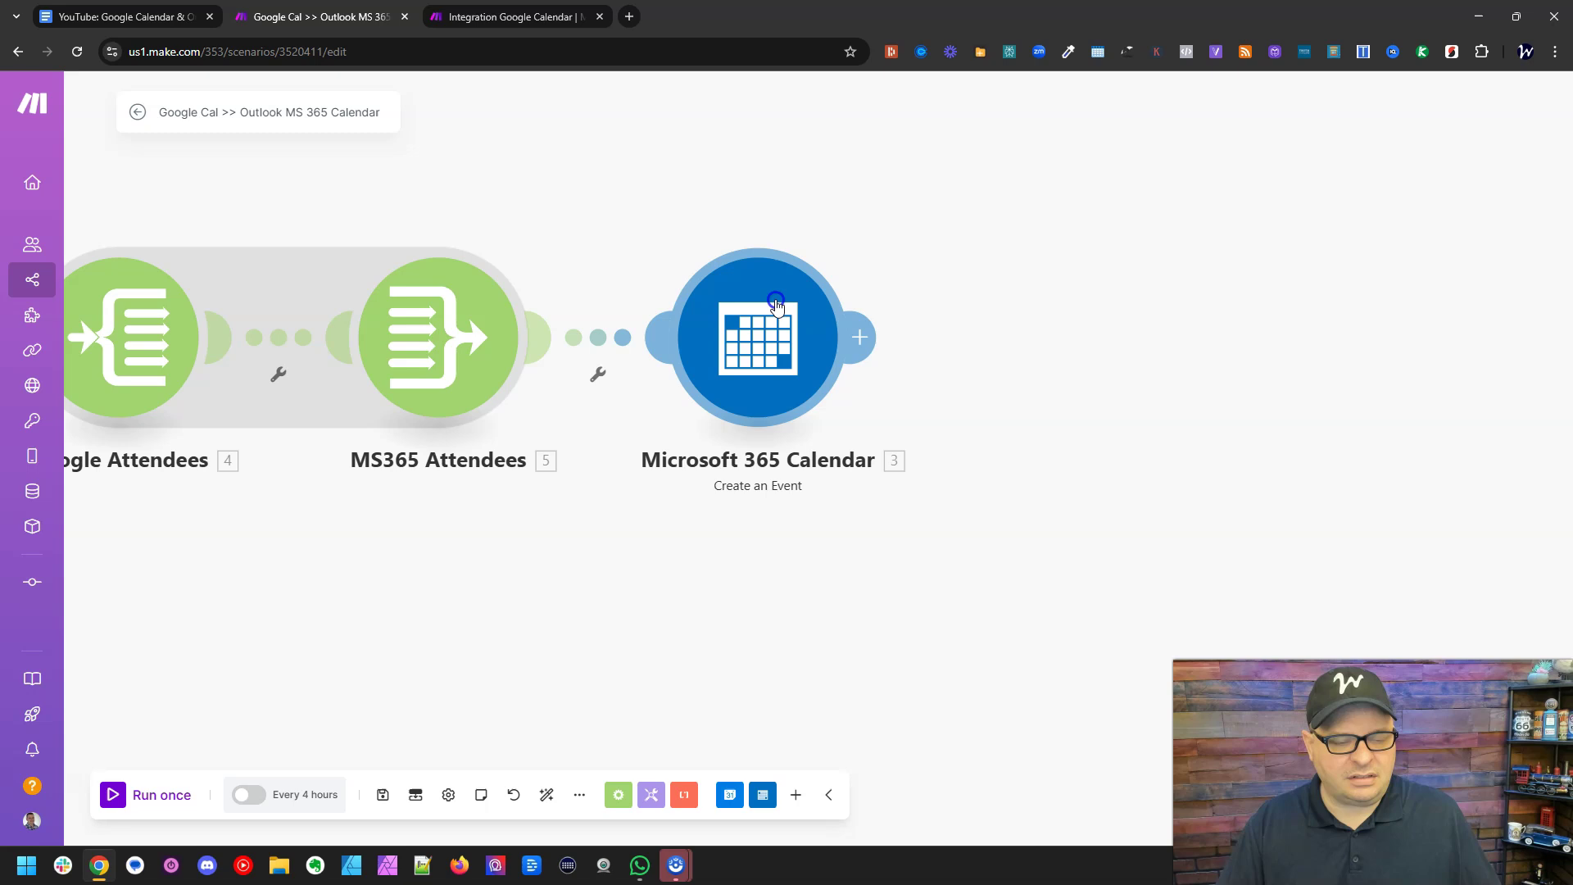
{"action": "left_click", "coordinate": [768, 332]}
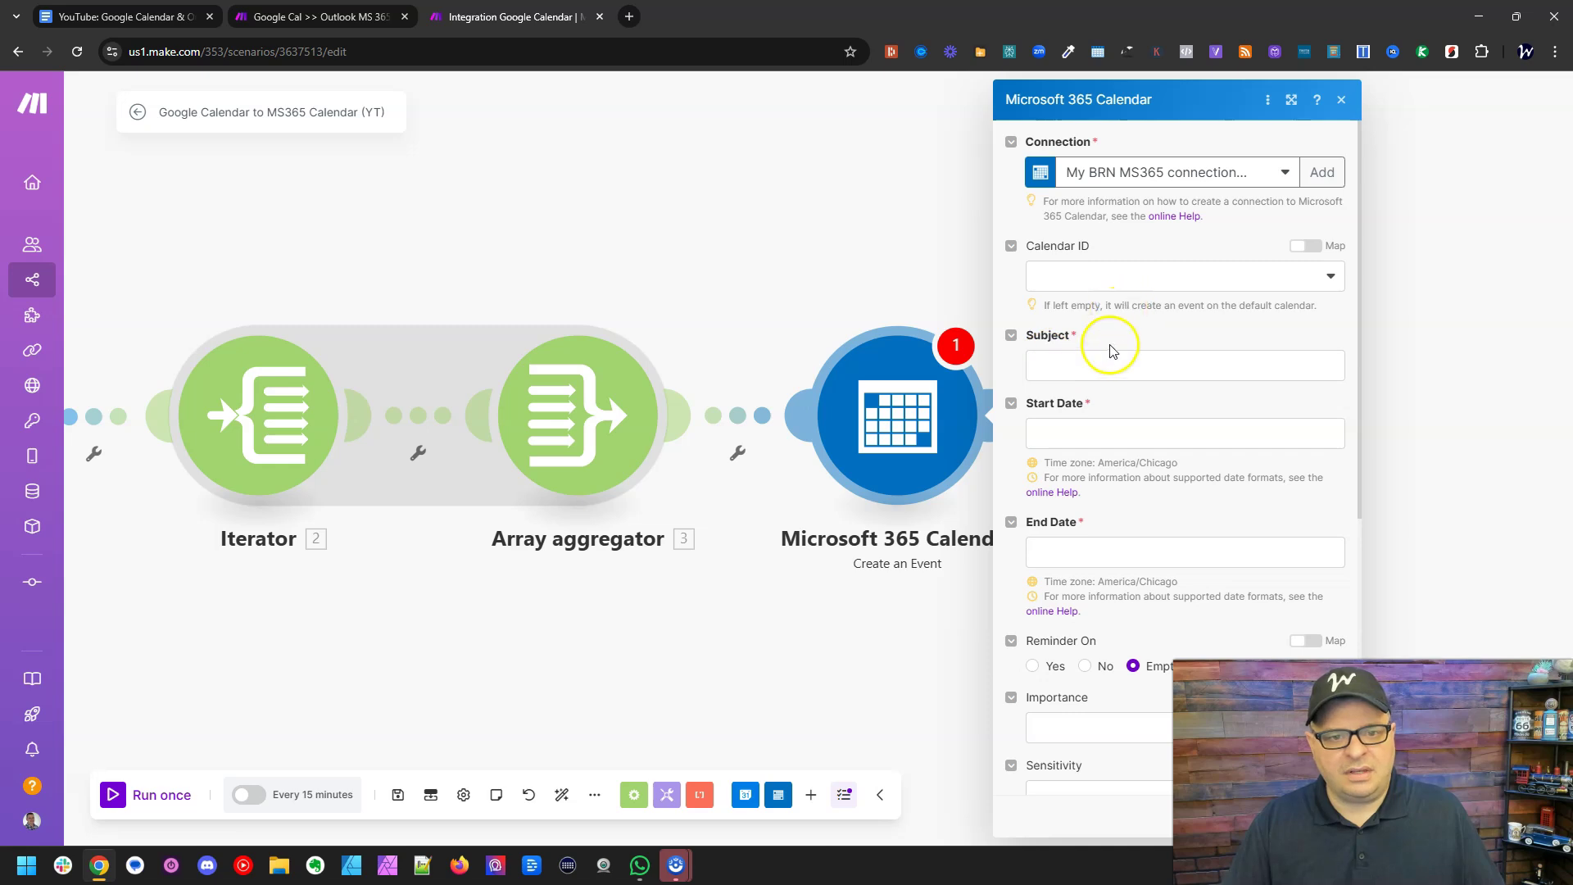
Map the new Microsoft 365 event's Subject to the Summary from Google Calendar Watch Events.
{"action": "left_click", "coordinate": [1099, 363]}
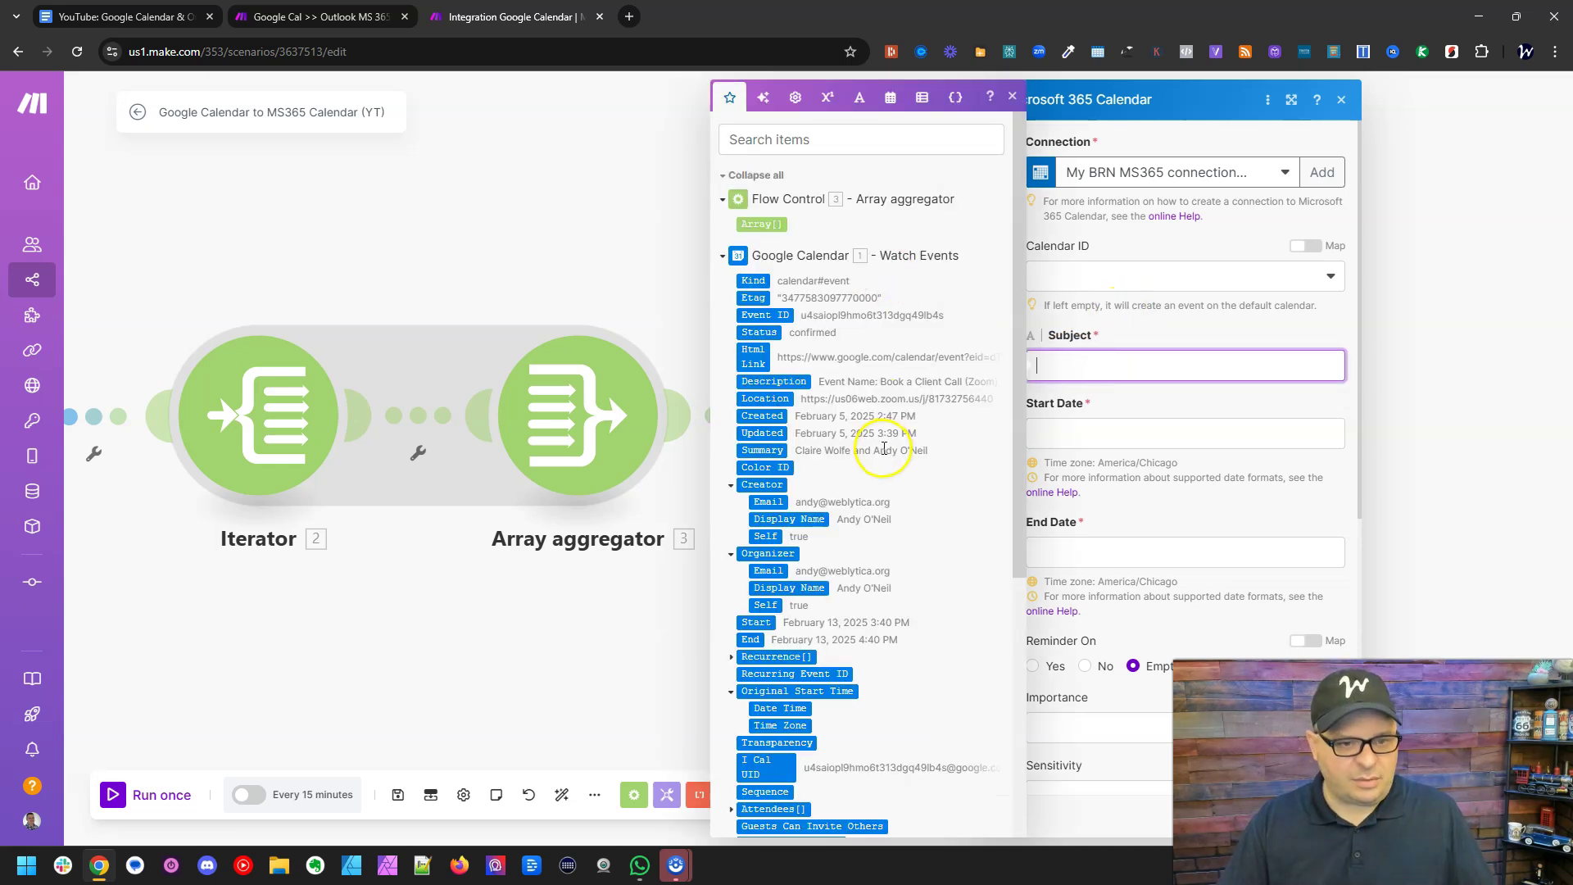
{"action": "left_click", "coordinate": [856, 141]}
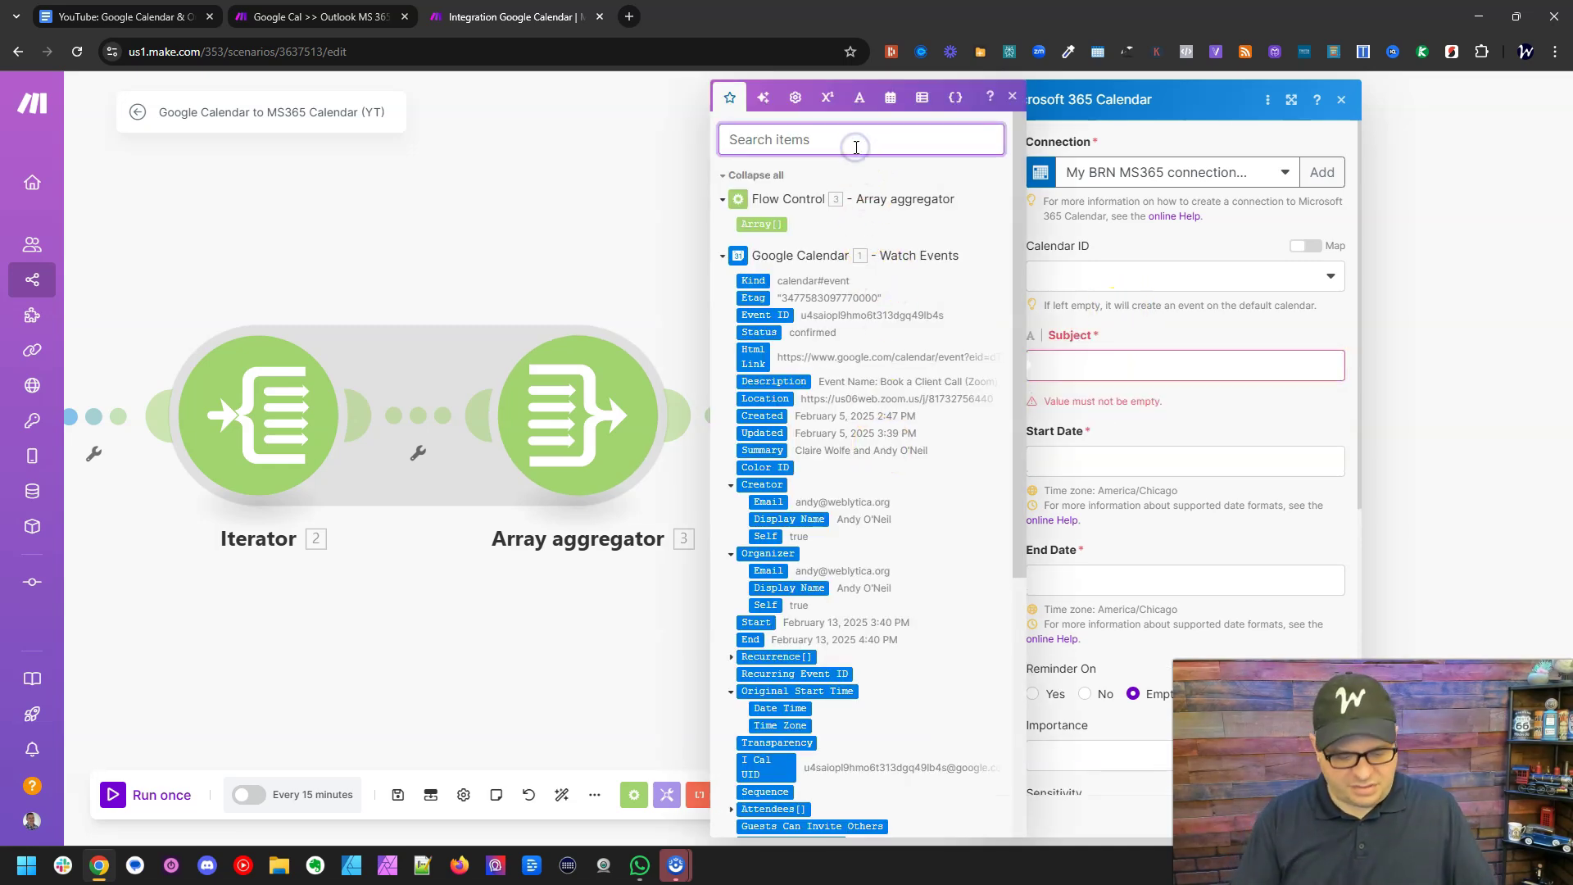
{"action": "type", "text": "sum"}
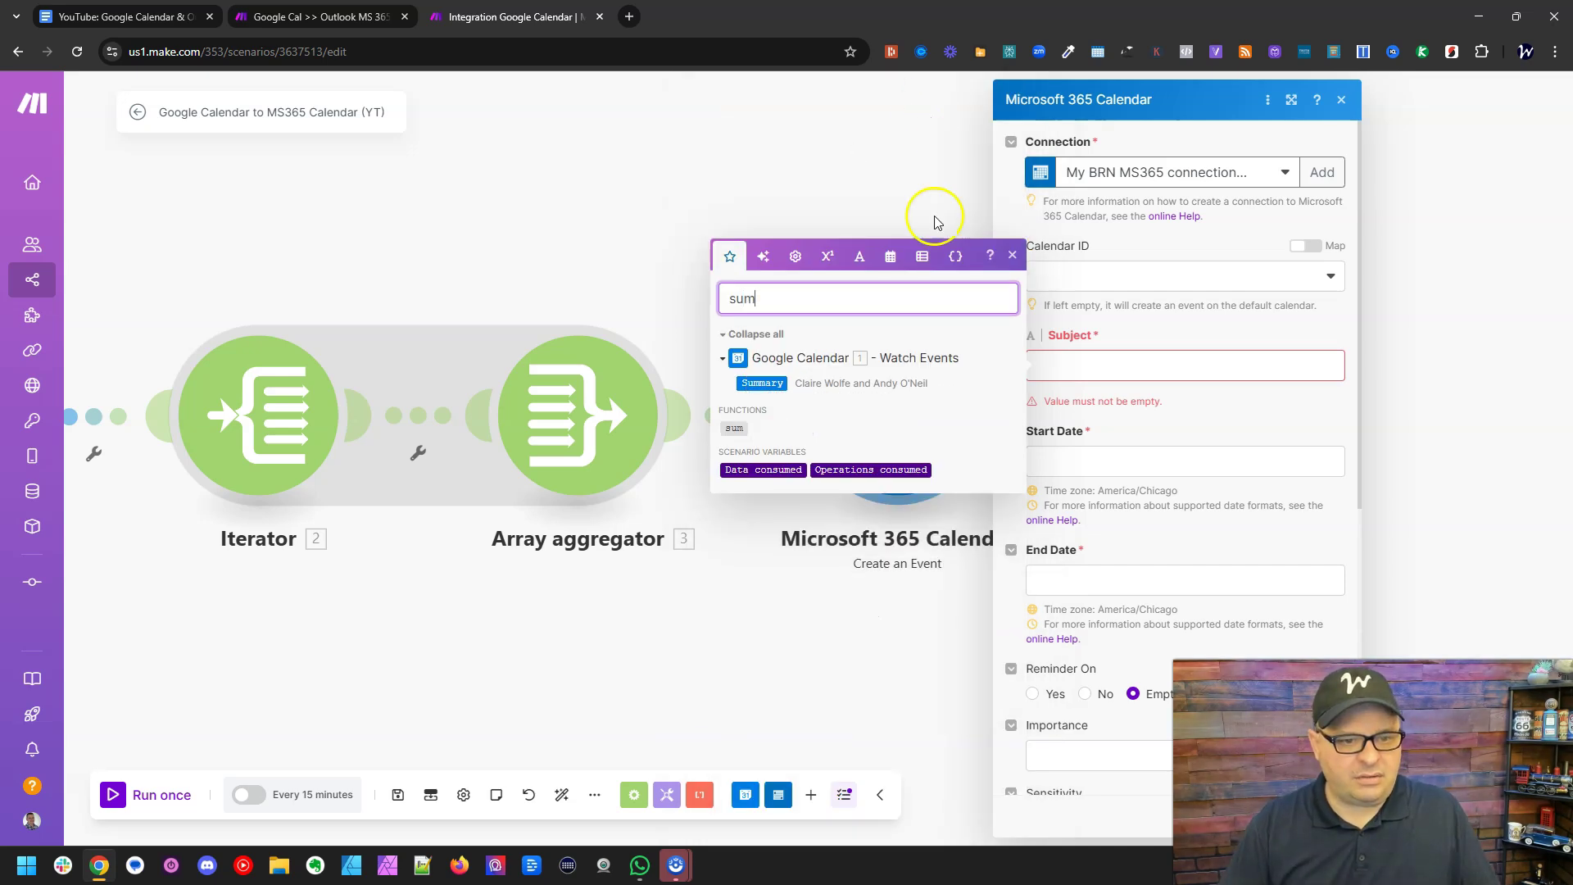
{"action": "left_click_drag", "start_coordinate": [768, 382], "coordinate": [1121, 374]}
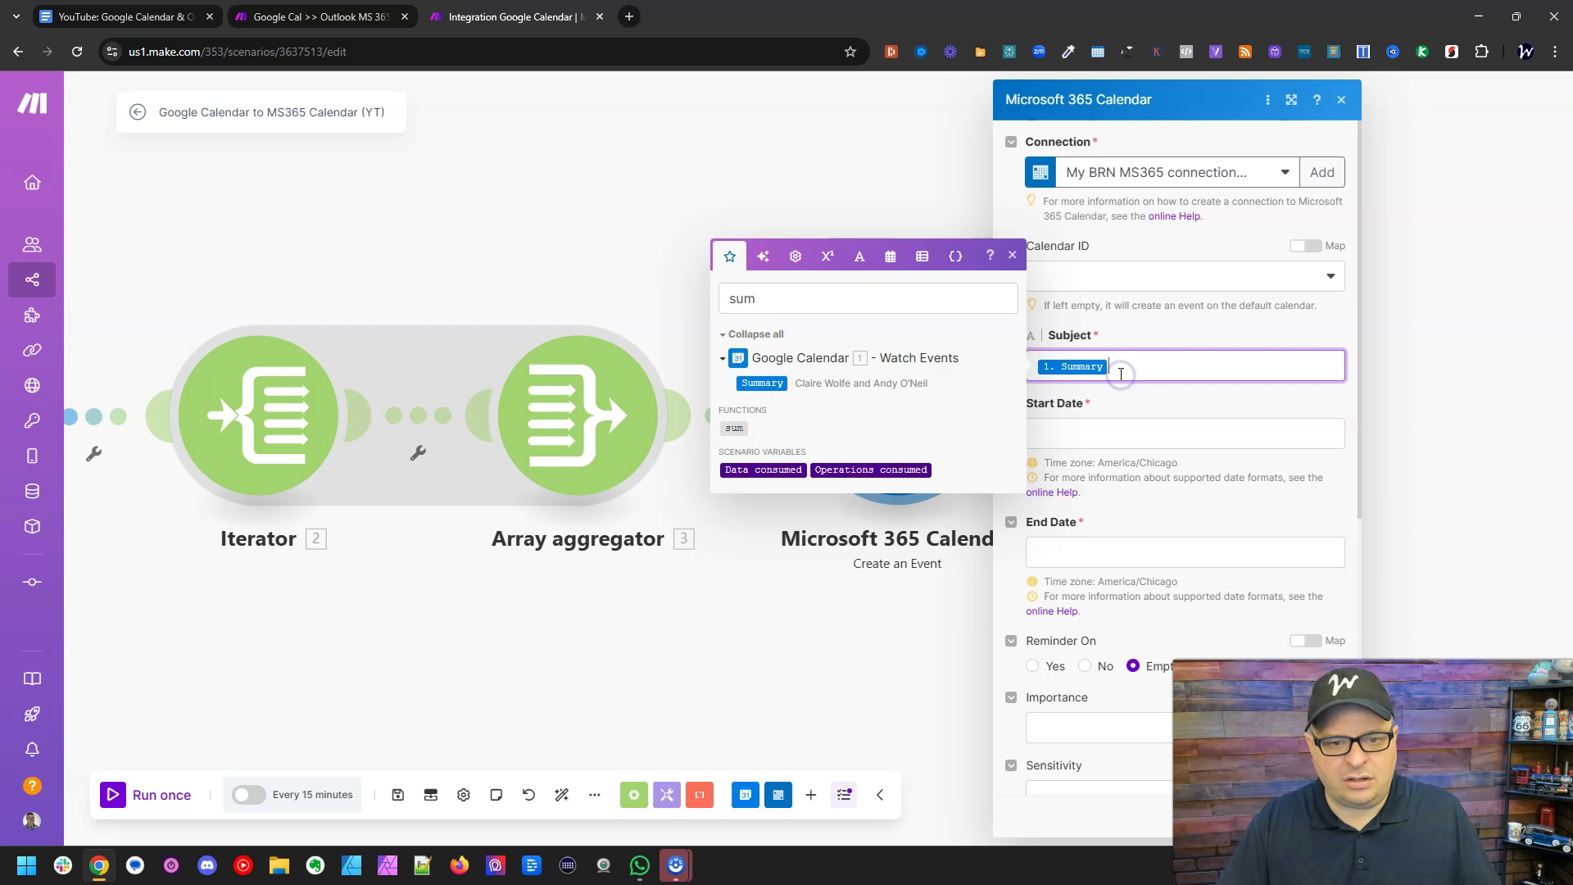
Map the event's Start Date and End Date to the Google Calendar Start and End values.
{"action": "left_click", "coordinate": [1113, 443]}
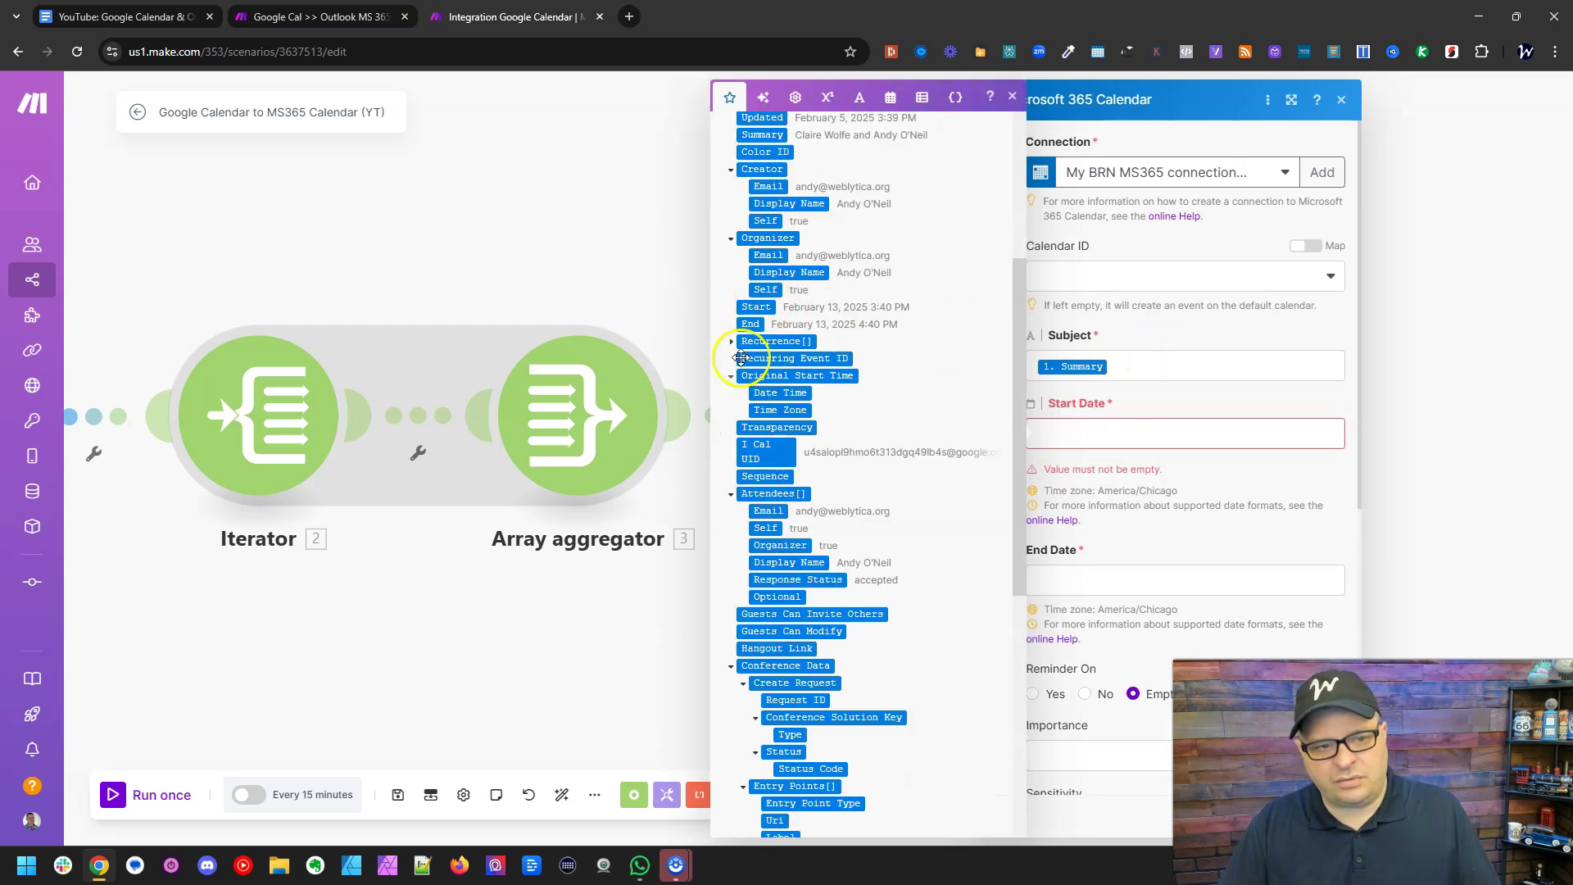
{"action": "left_click_drag", "start_coordinate": [760, 305], "coordinate": [1088, 427]}
{"action": "left_click", "coordinate": [1094, 550]}
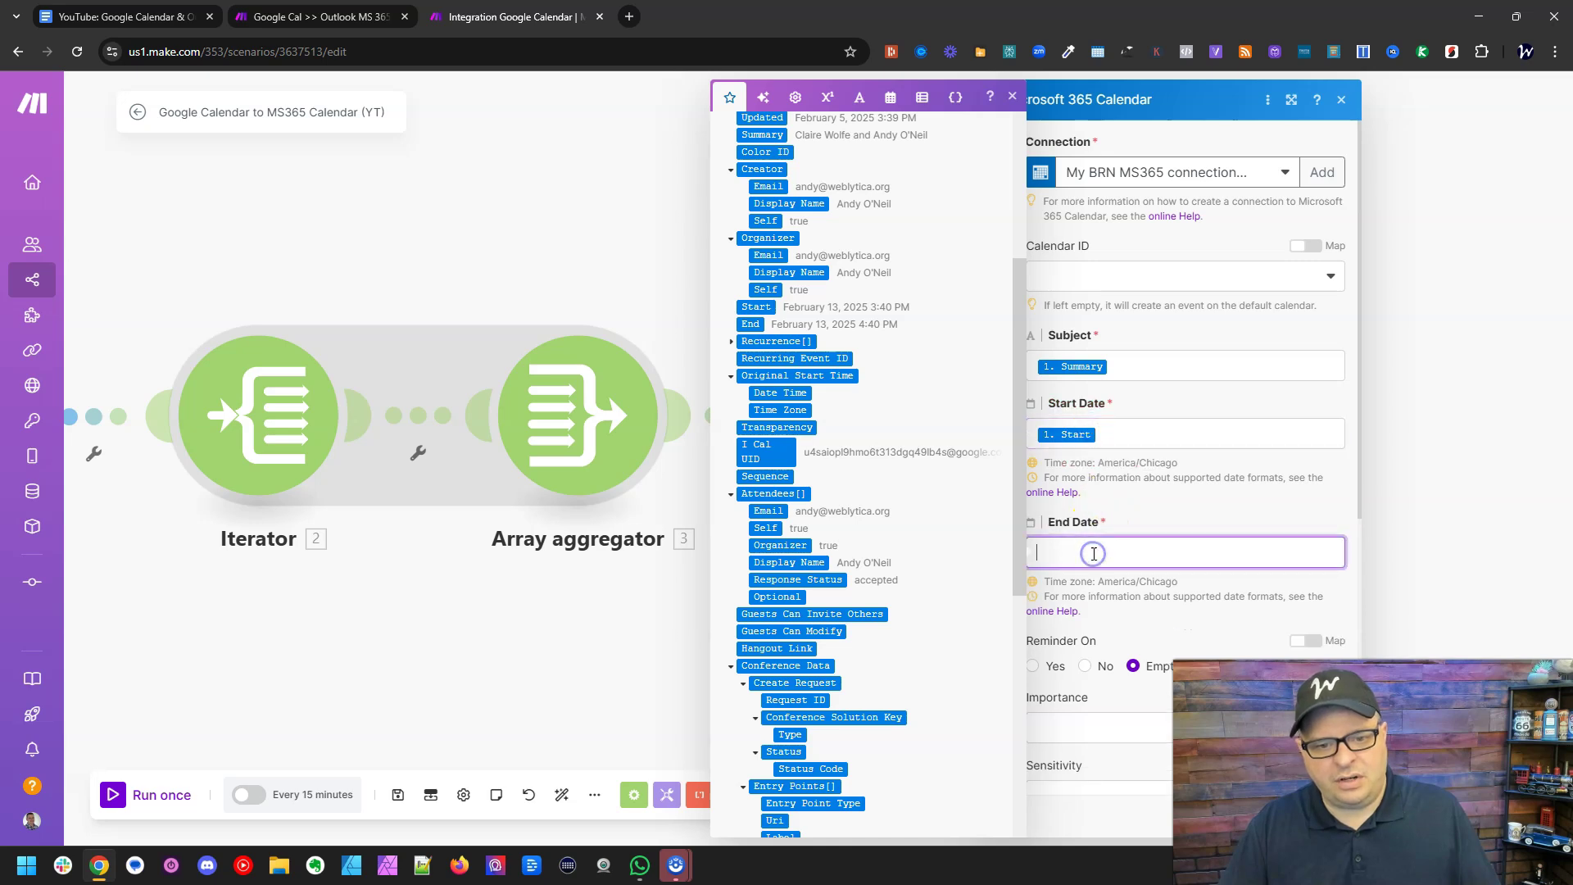
{"action": "left_click", "coordinate": [755, 325]}
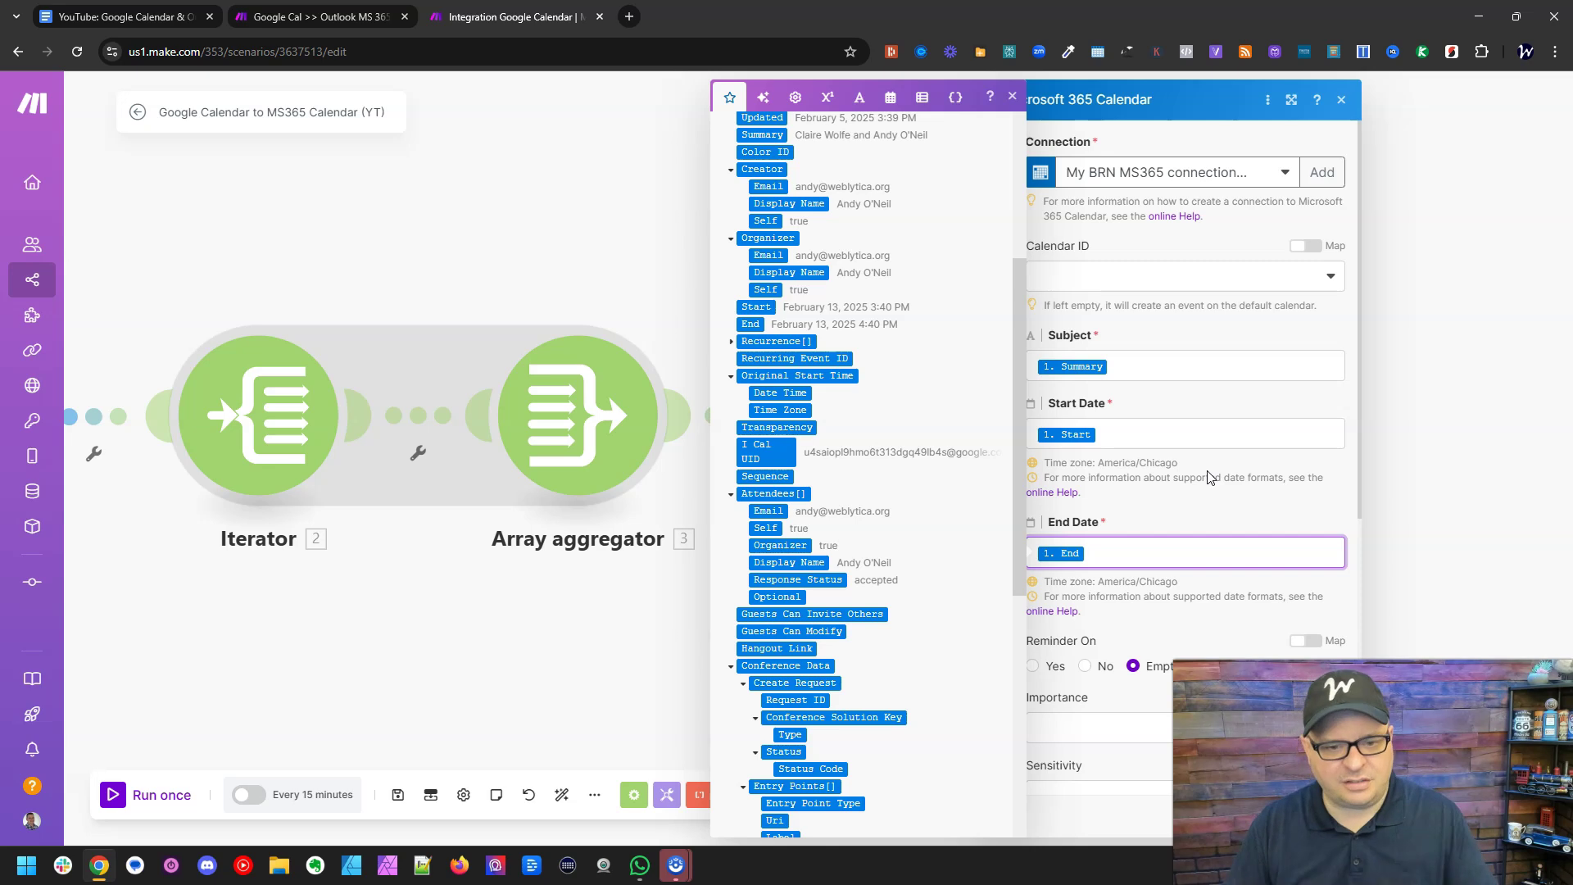
Set Reminder On to No for the Microsoft 365 event.
{"action": "scroll", "coordinate": [1207, 477], "scroll_direction": "down", "scroll_amount": 4}
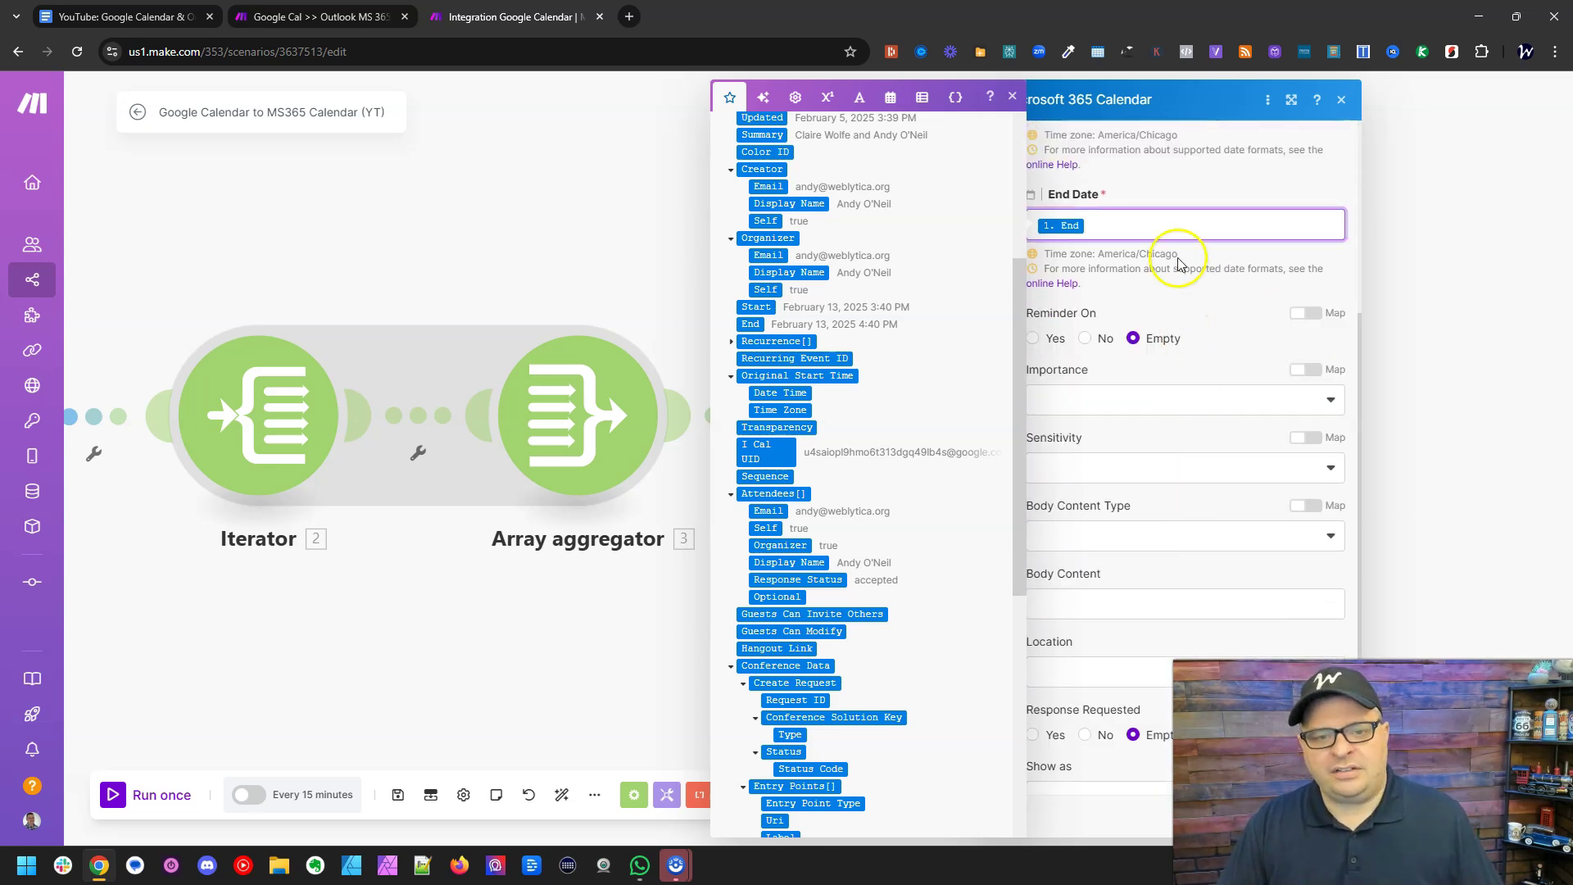
{"action": "left_click", "coordinate": [1085, 338]}
{"action": "scroll", "coordinate": [1183, 321], "scroll_direction": "down", "scroll_amount": 2}
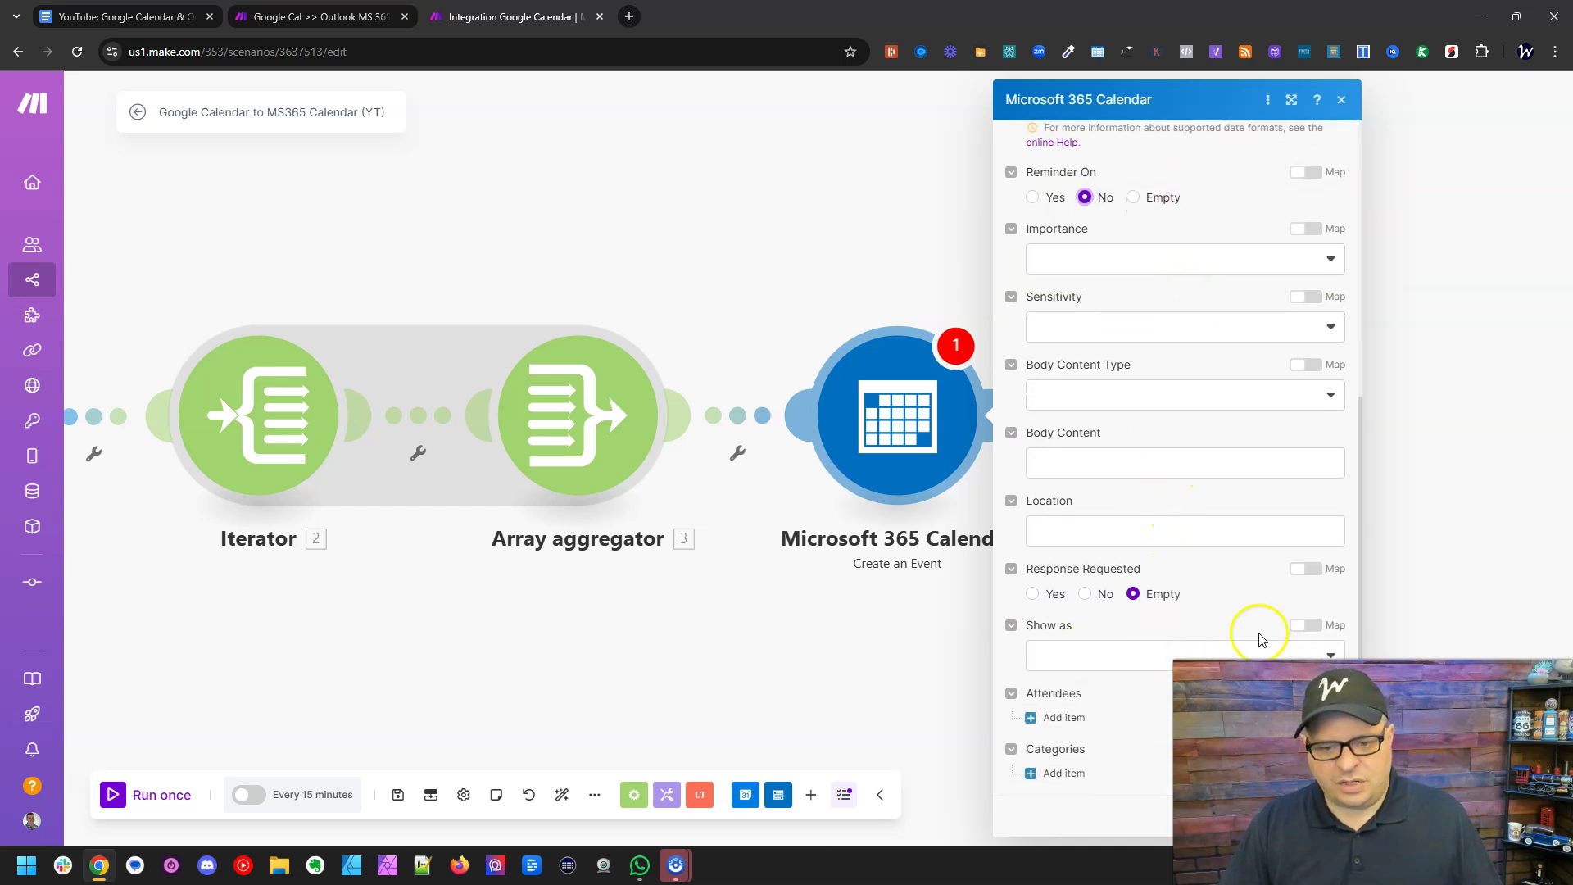
{"action": "left_click_drag", "start_coordinate": [895, 701], "coordinate": [603, 656]}
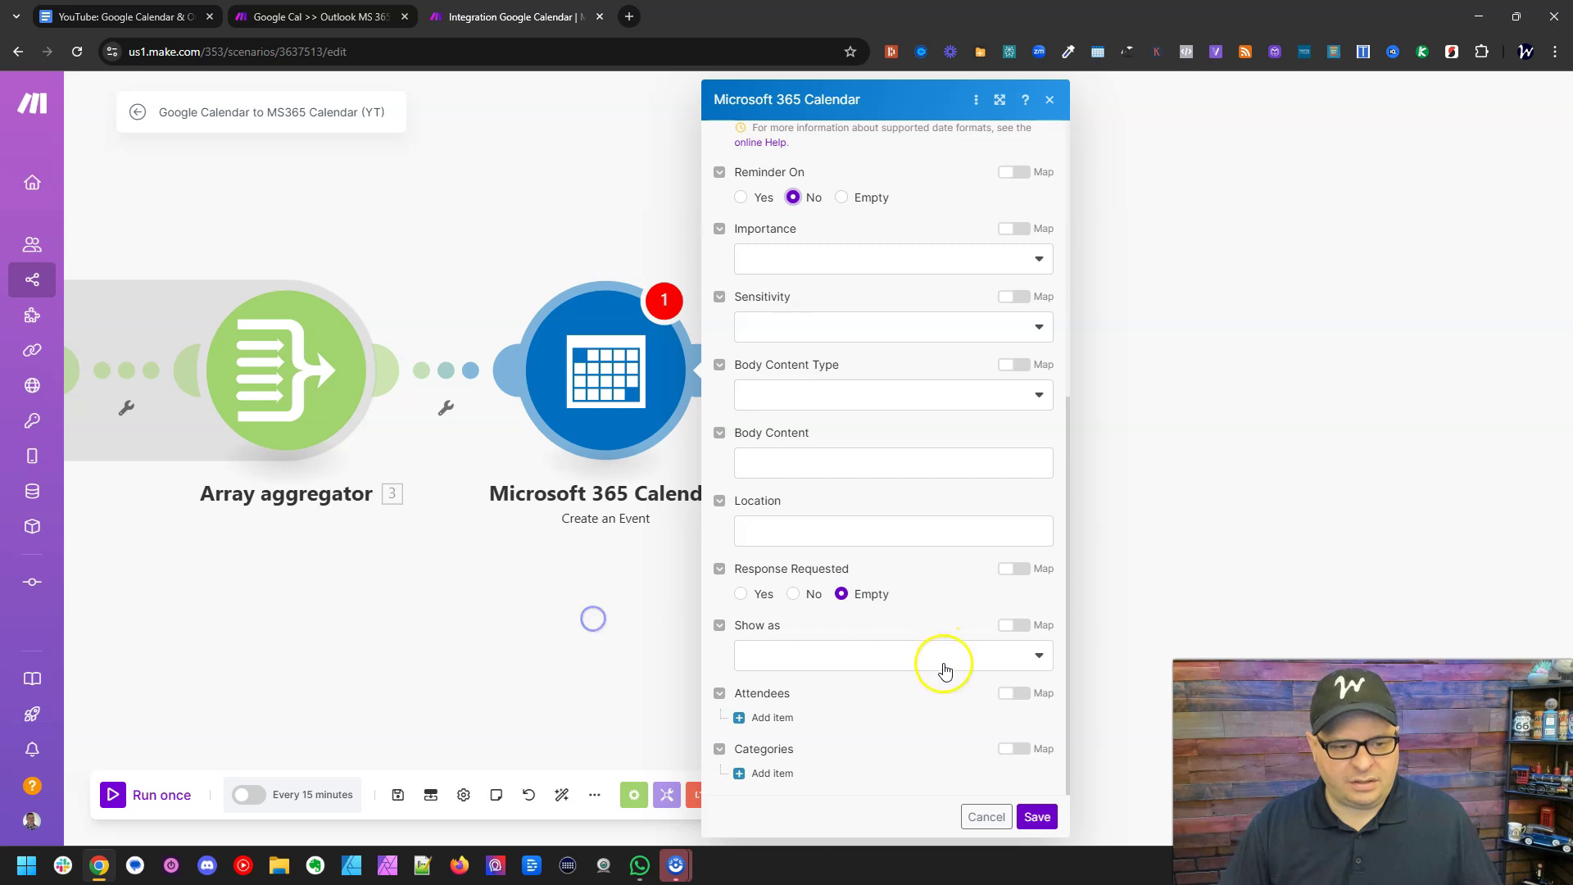
{"action": "left_click", "coordinate": [774, 717]}
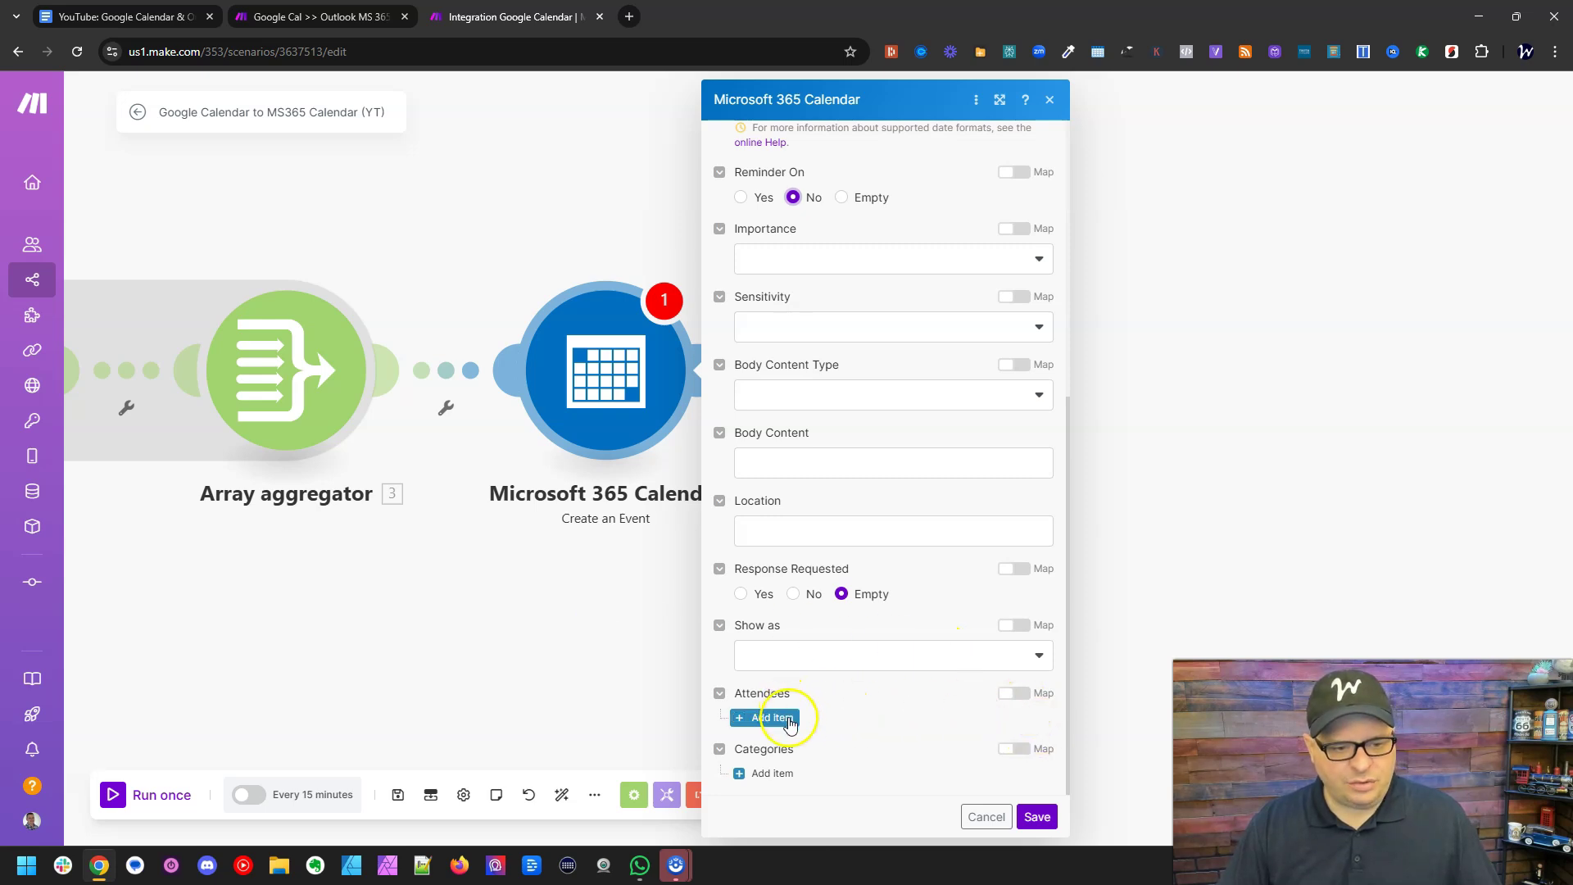
{"action": "scroll", "coordinate": [910, 602], "scroll_direction": "down", "scroll_amount": 2}
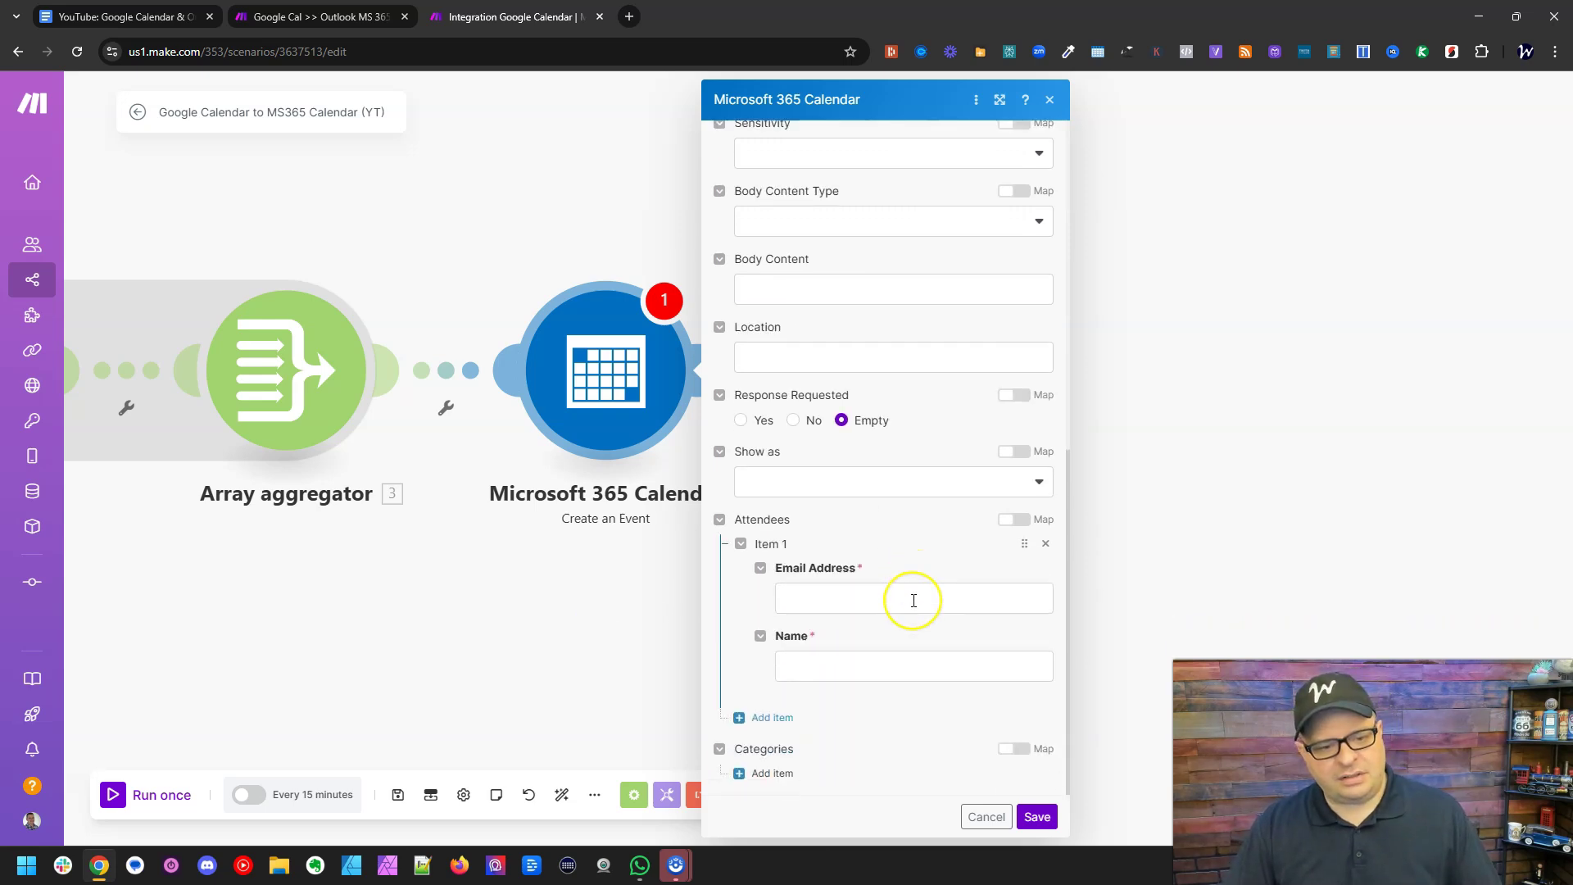
{"action": "left_click", "coordinate": [775, 717]}
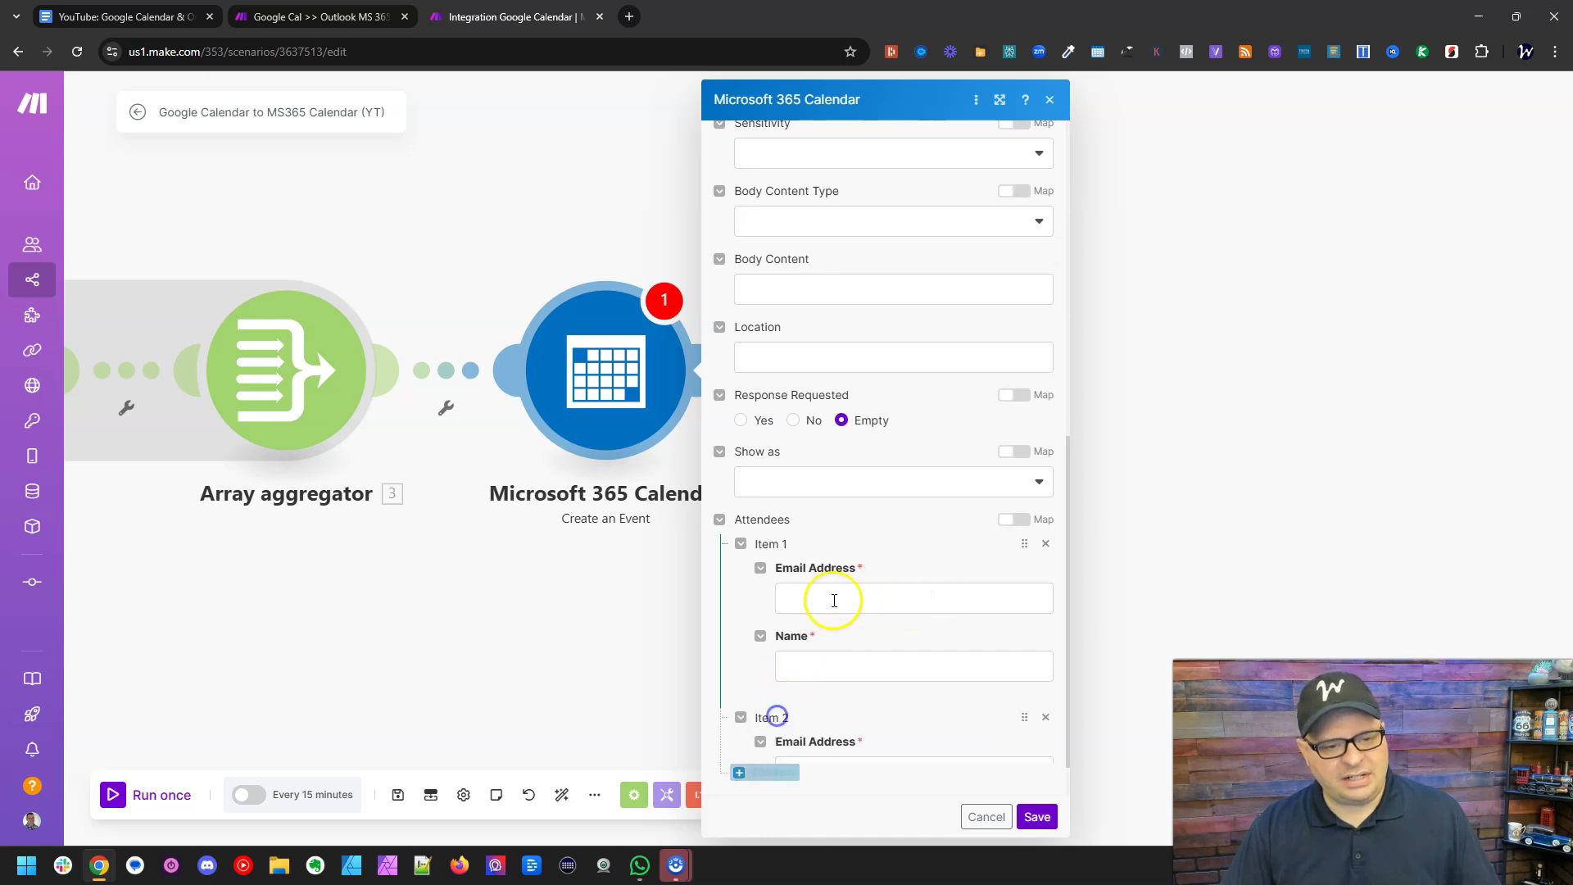
{"action": "scroll", "coordinate": [853, 574], "scroll_direction": "down", "scroll_amount": 2}
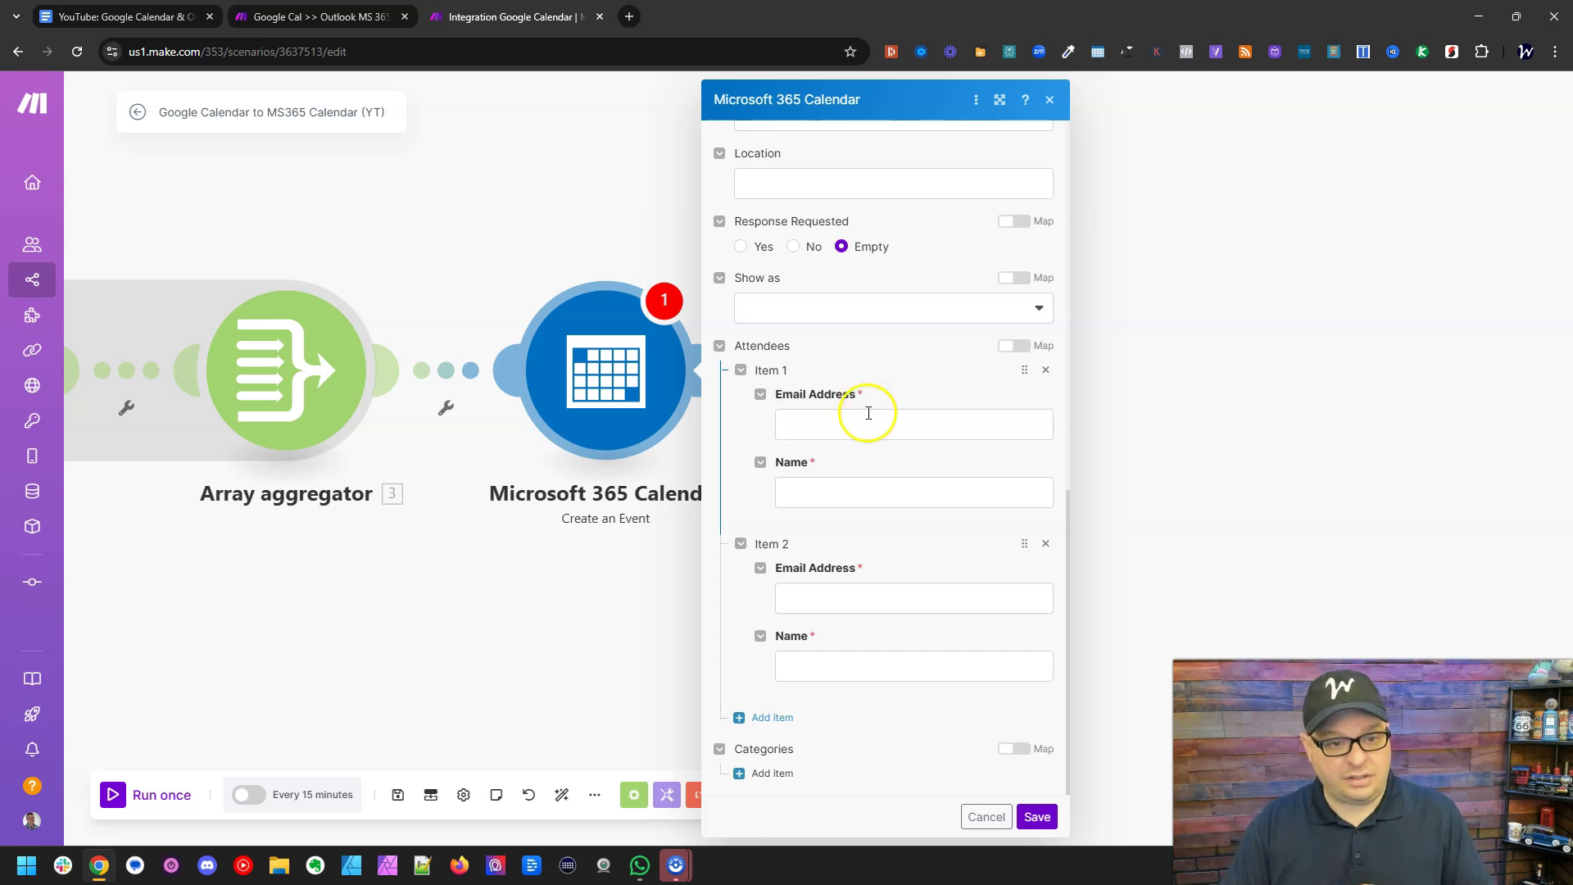
{"action": "left_click", "coordinate": [868, 419]}
{"action": "left_click", "coordinate": [853, 600]}
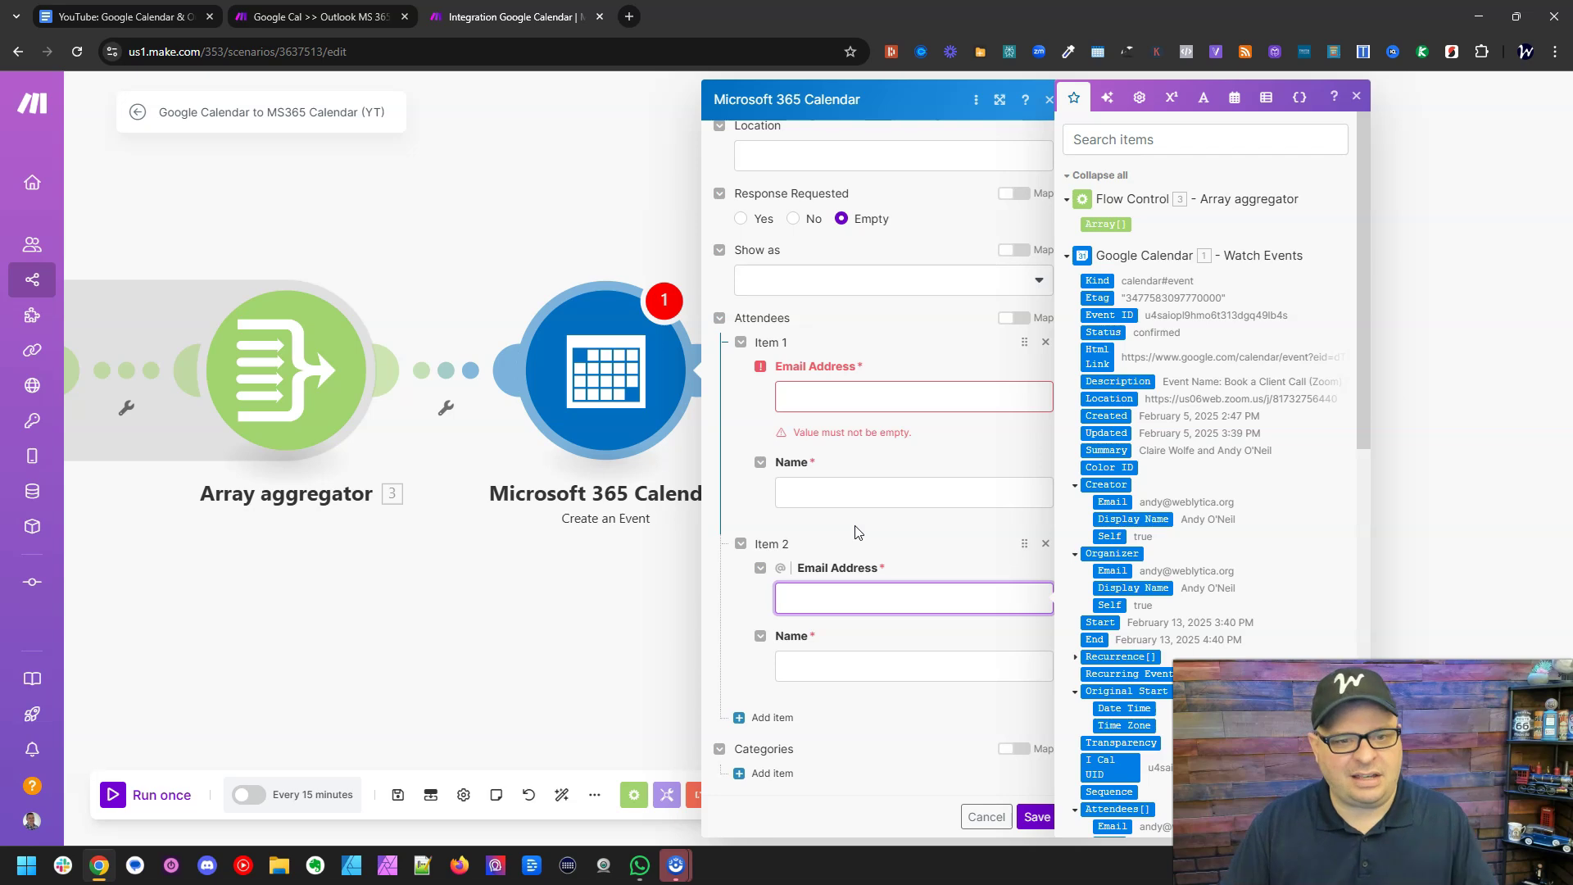
{"action": "left_click", "coordinate": [899, 537]}
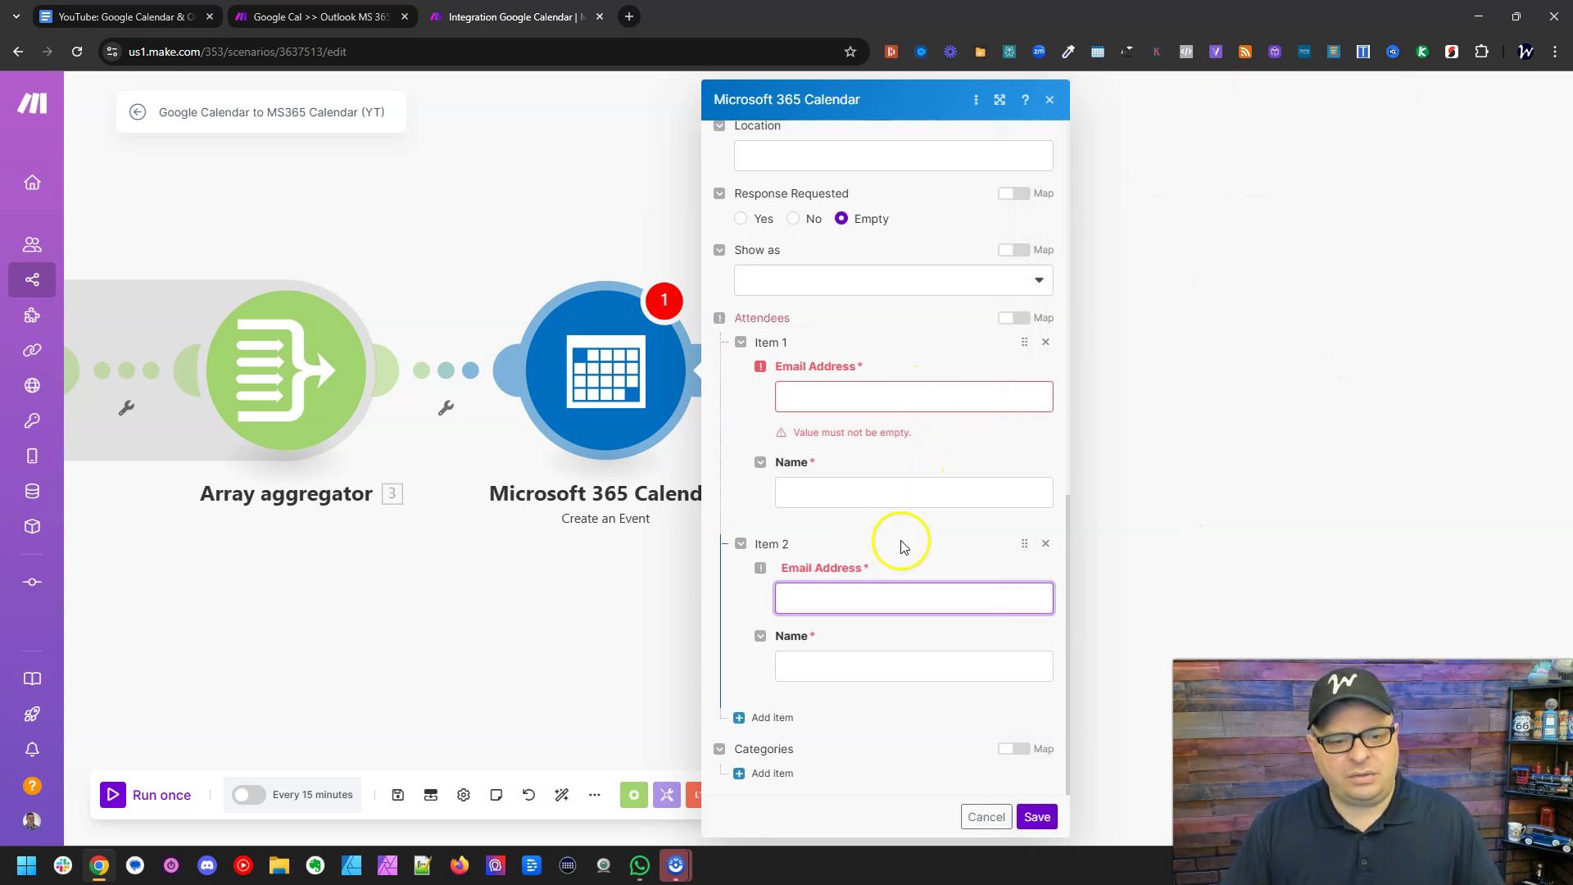
{"action": "left_click", "coordinate": [1046, 543]}
{"action": "left_click", "coordinate": [1042, 511]}
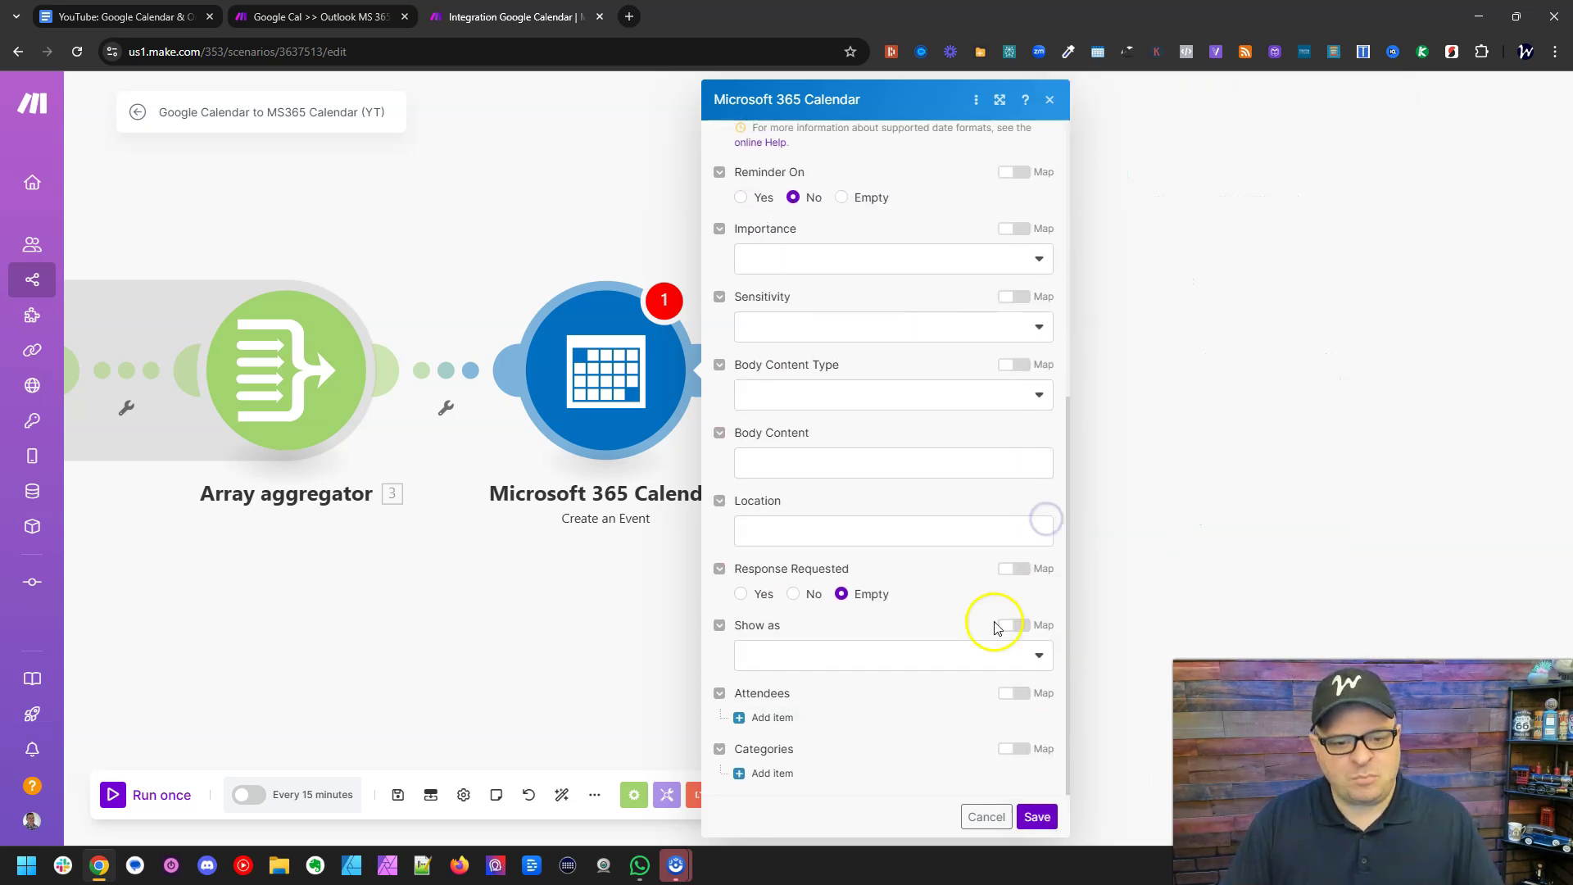
Turn on mapping for the event's Attendees, map it to the Array aggregator's Array[] output, and save the module.
{"action": "left_click", "coordinate": [1020, 694]}
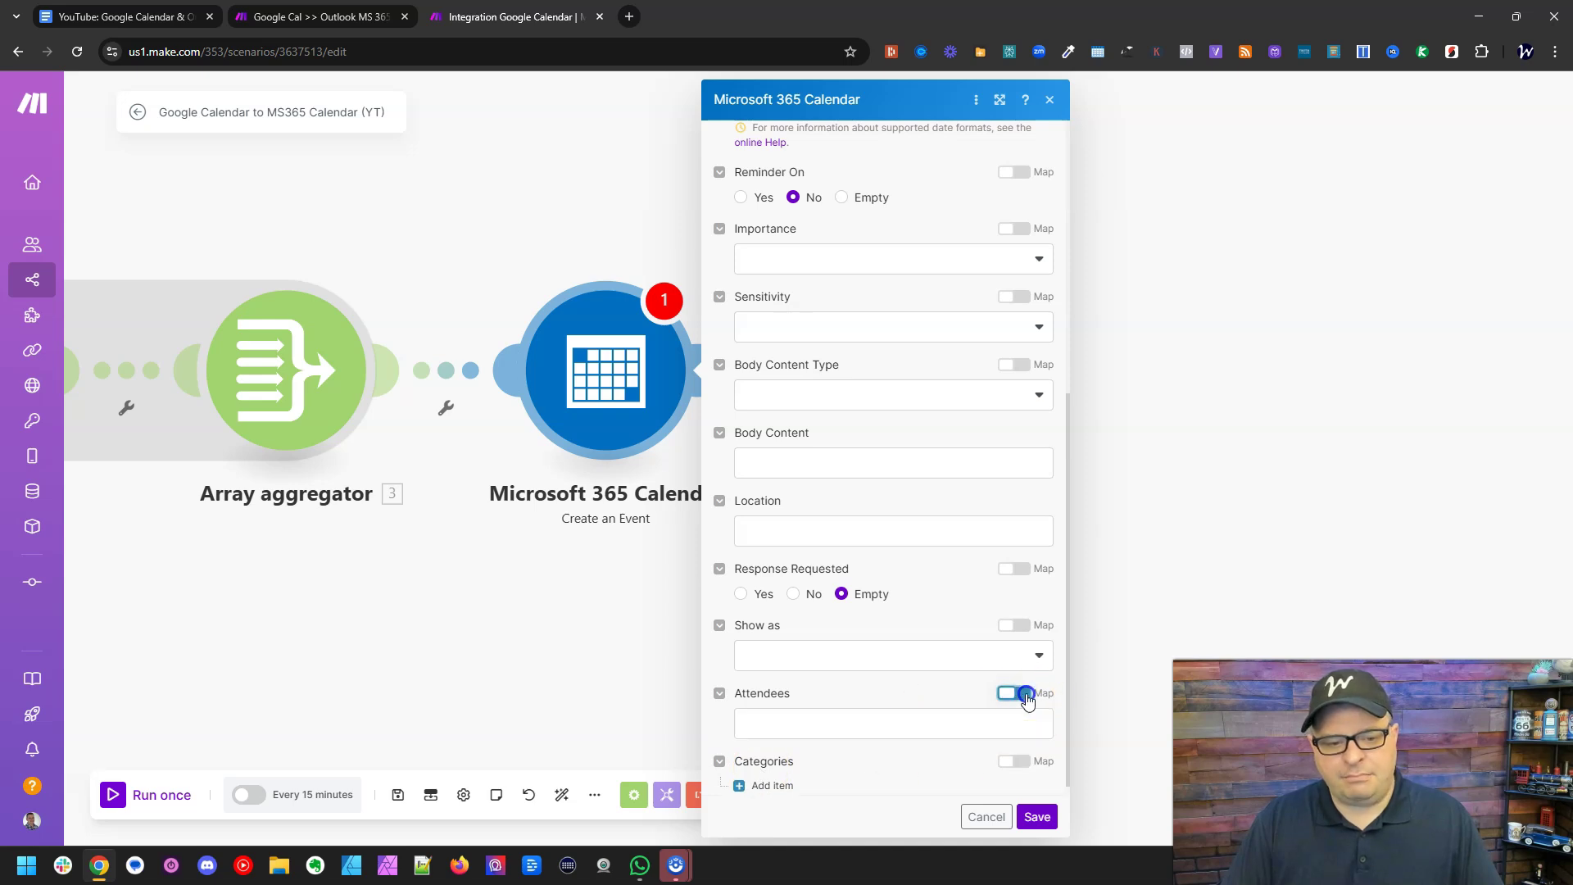
{"action": "left_click", "coordinate": [878, 715]}
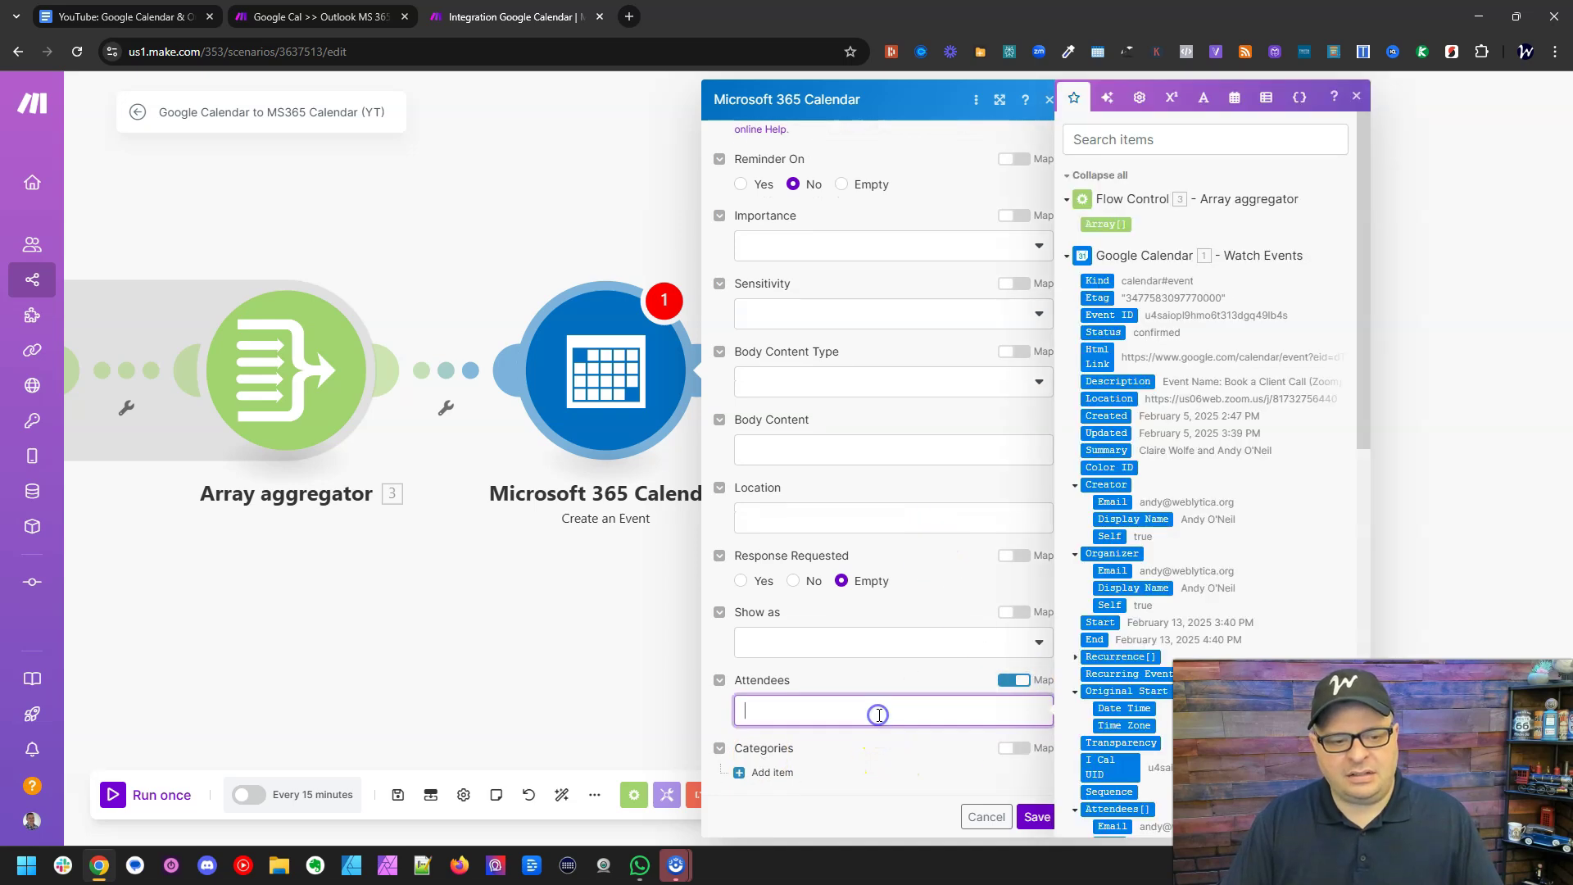
{"action": "left_click", "coordinate": [1107, 224]}
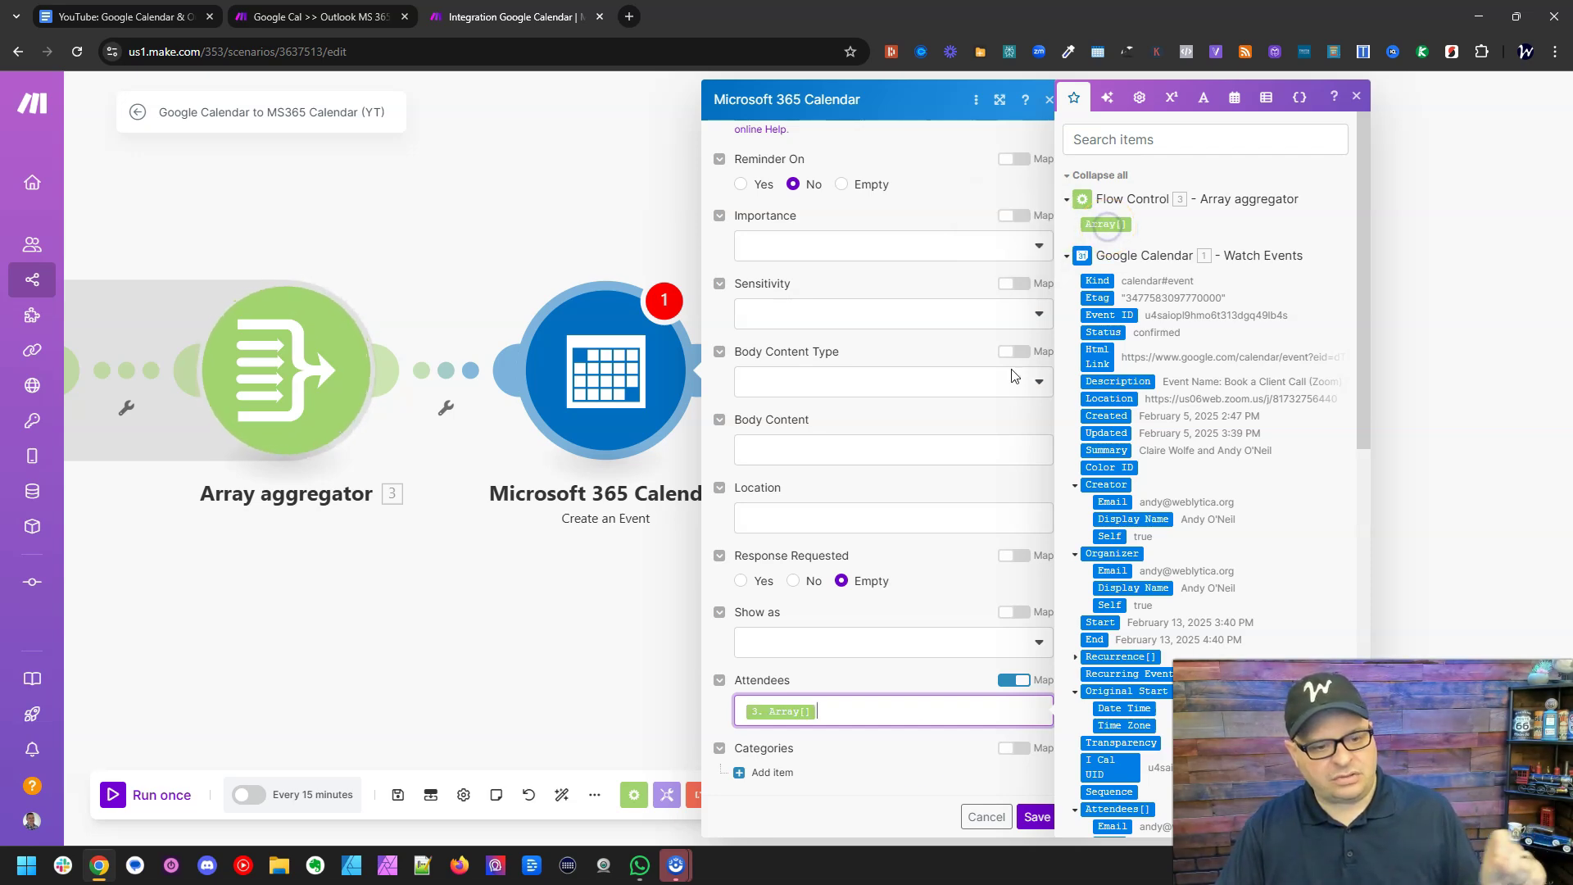
{"action": "left_click", "coordinate": [1037, 817]}
Set the Array aggregator's target structure type to Attendees of Microsoft 365 Calendar - Create an Event.
{"action": "left_click_drag", "start_coordinate": [611, 675], "coordinate": [864, 653]}
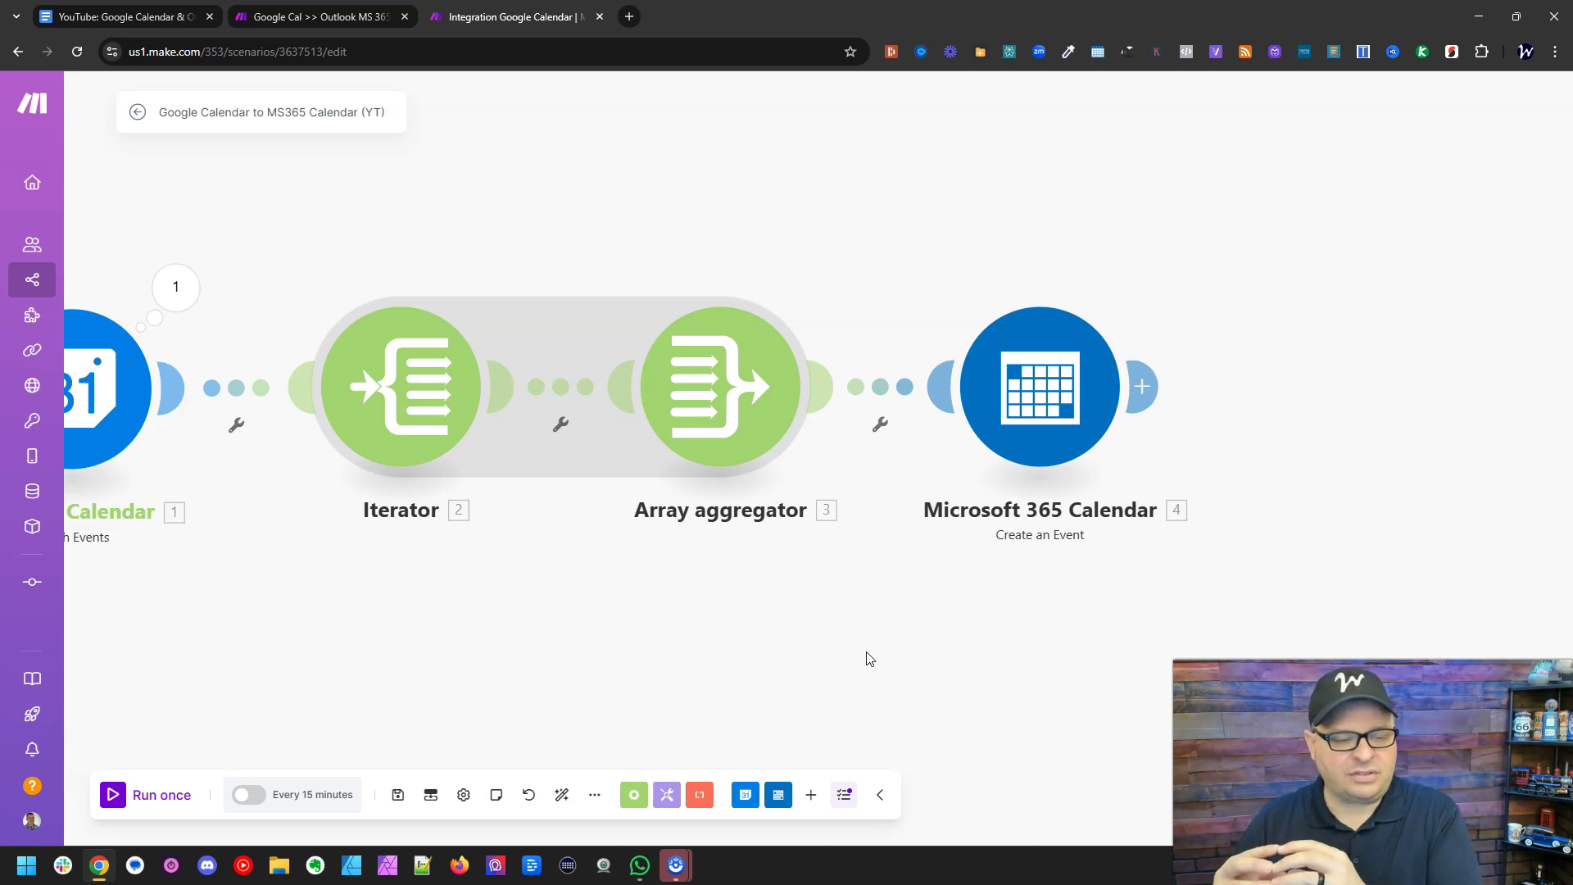
{"action": "left_click", "coordinate": [752, 391]}
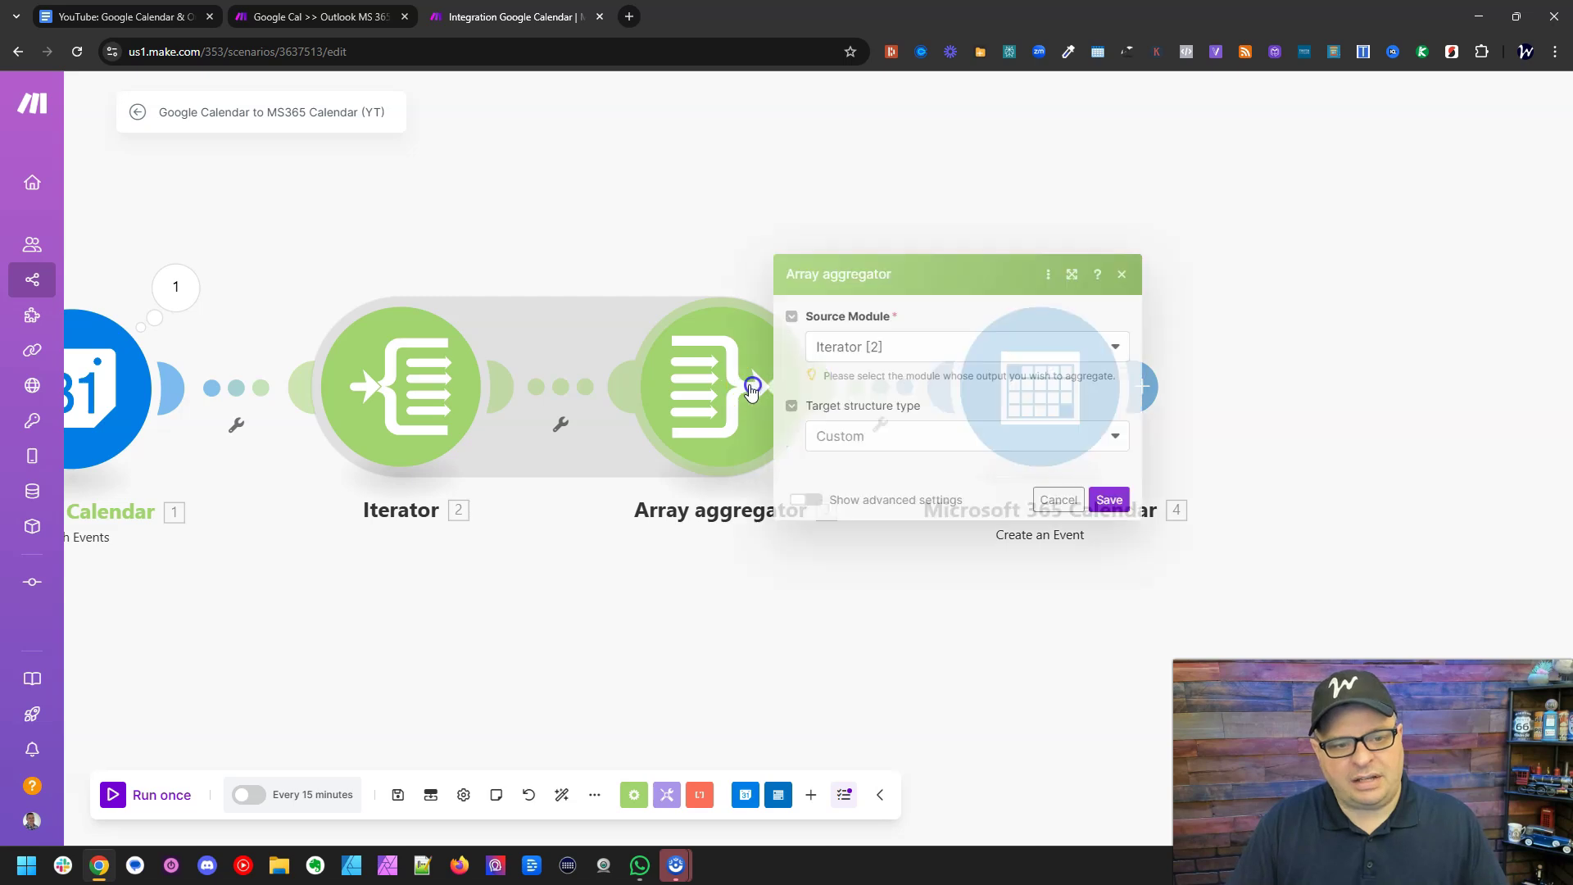
{"action": "left_click", "coordinate": [1077, 331]}
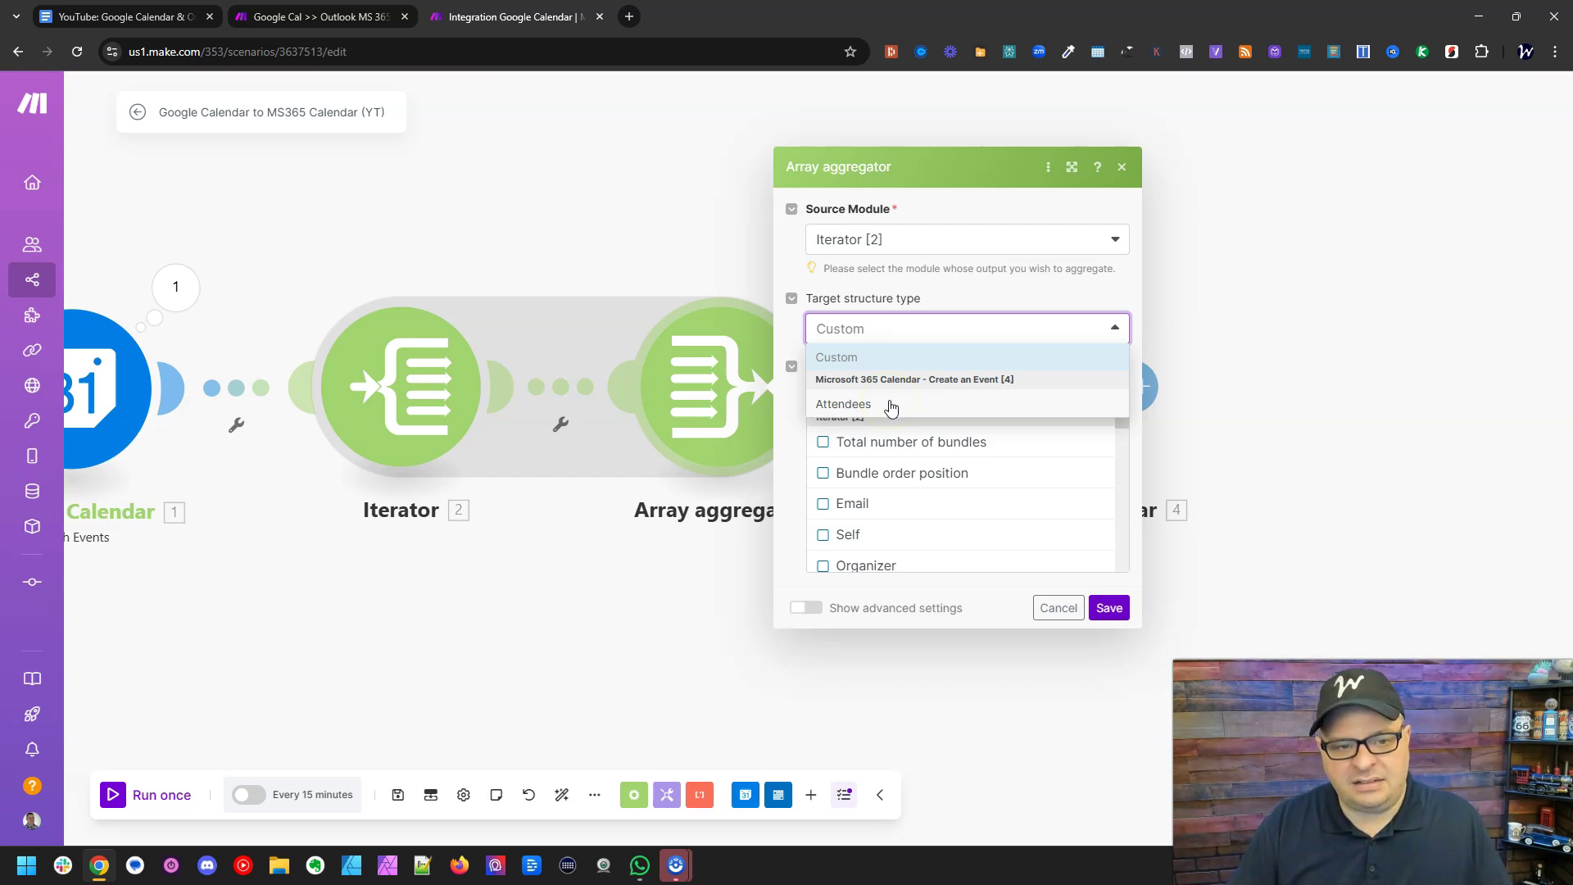
{"action": "left_click", "coordinate": [892, 405]}
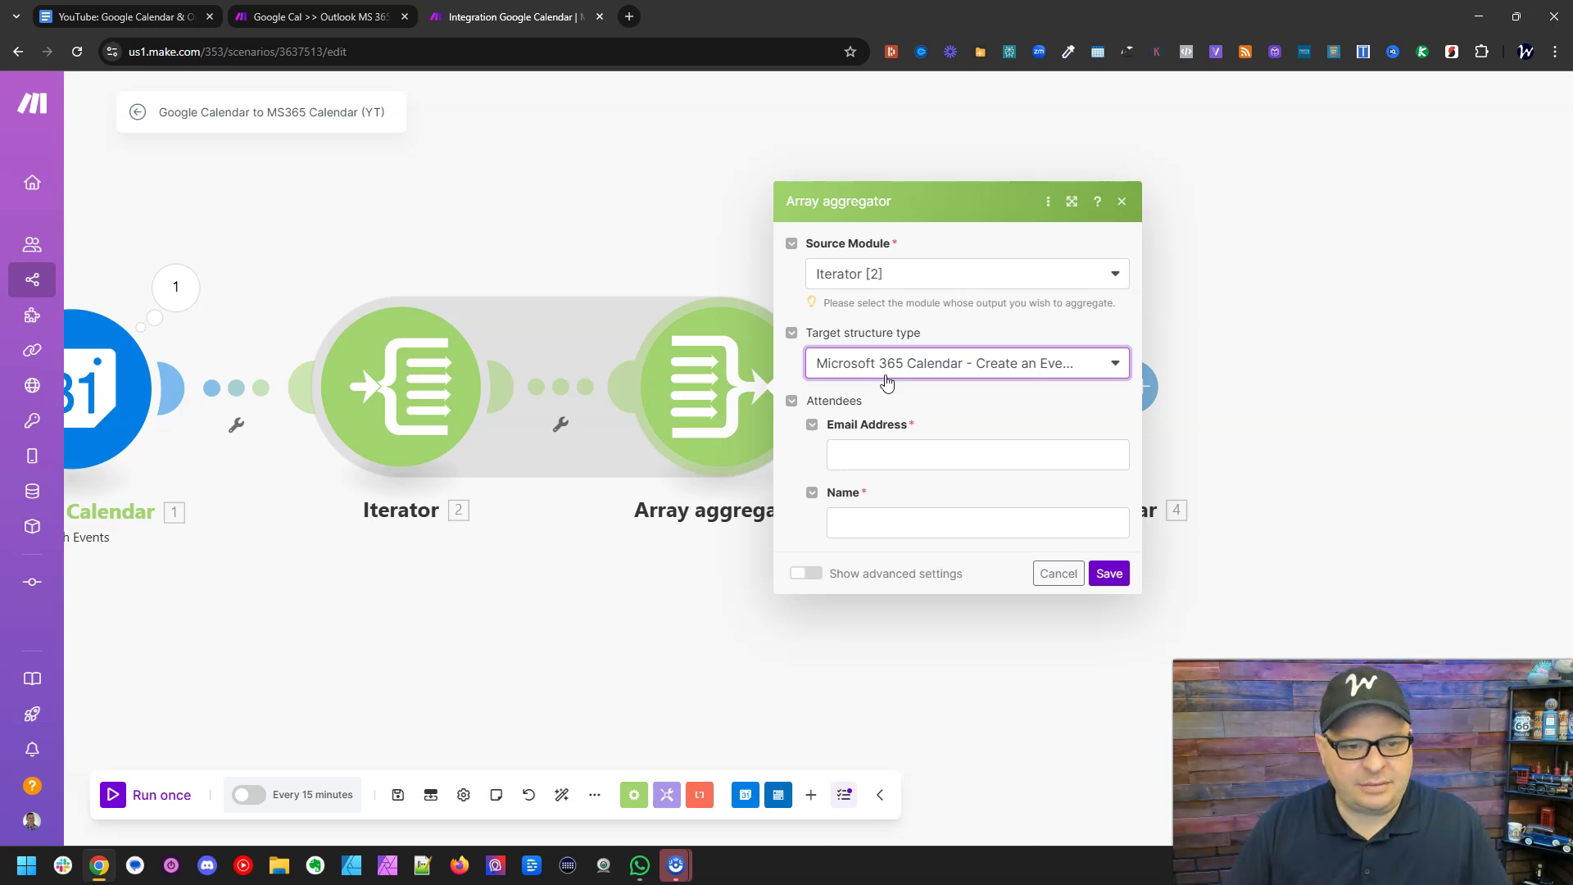
Check how the MS365 Attendees aggregator in the finished scenario maps Email Address and Name, and return to the new scenario.
{"action": "left_click", "coordinate": [361, 16]}
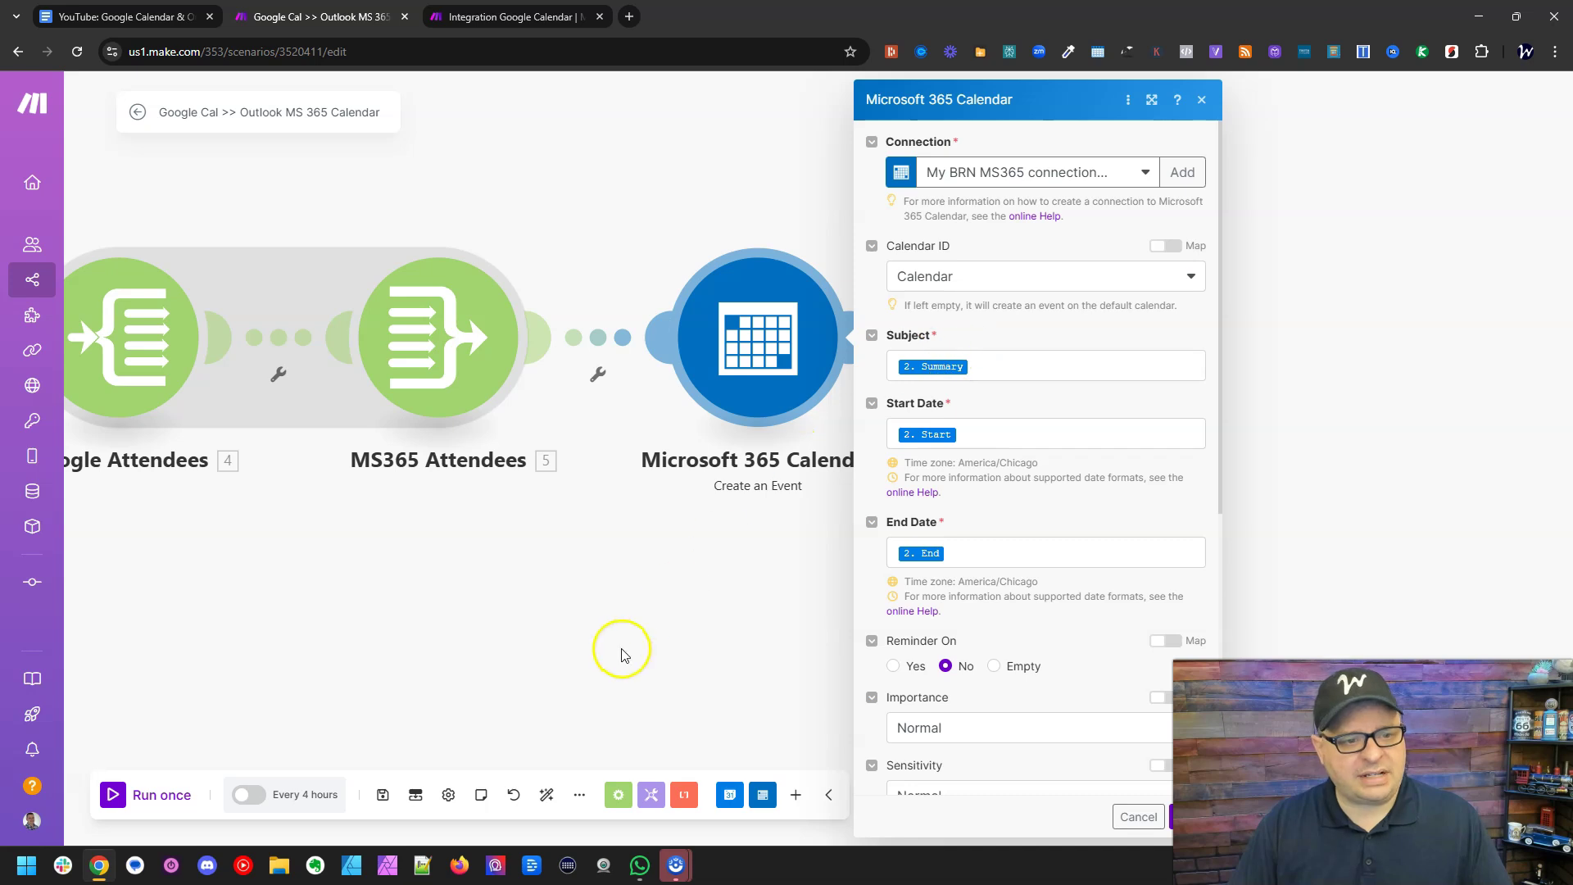
{"action": "left_click", "coordinate": [632, 608]}
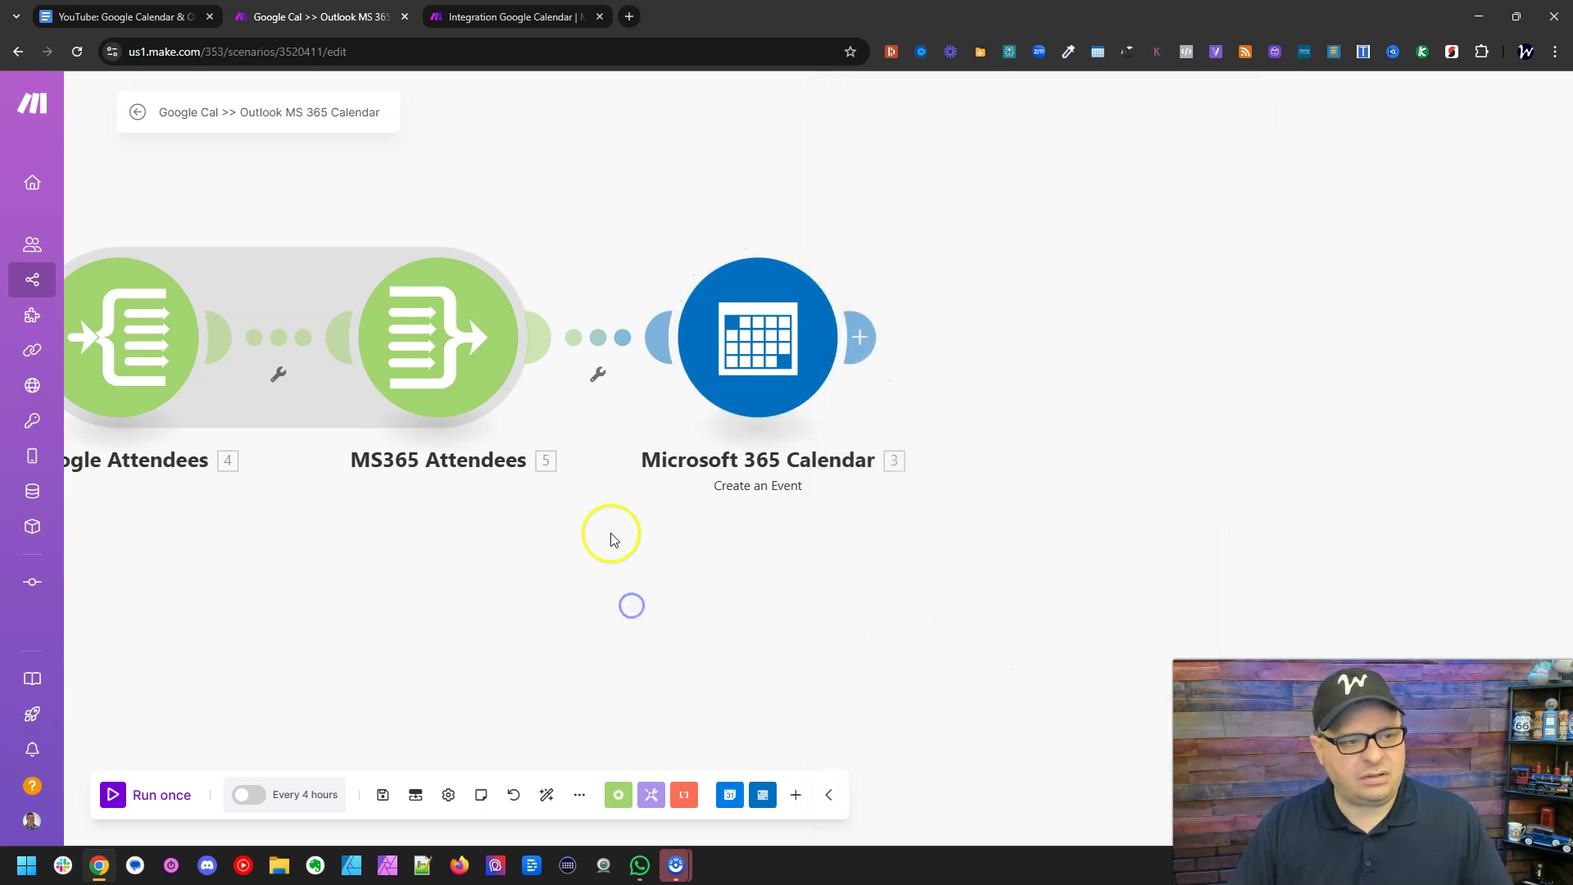
{"action": "left_click", "coordinate": [443, 361]}
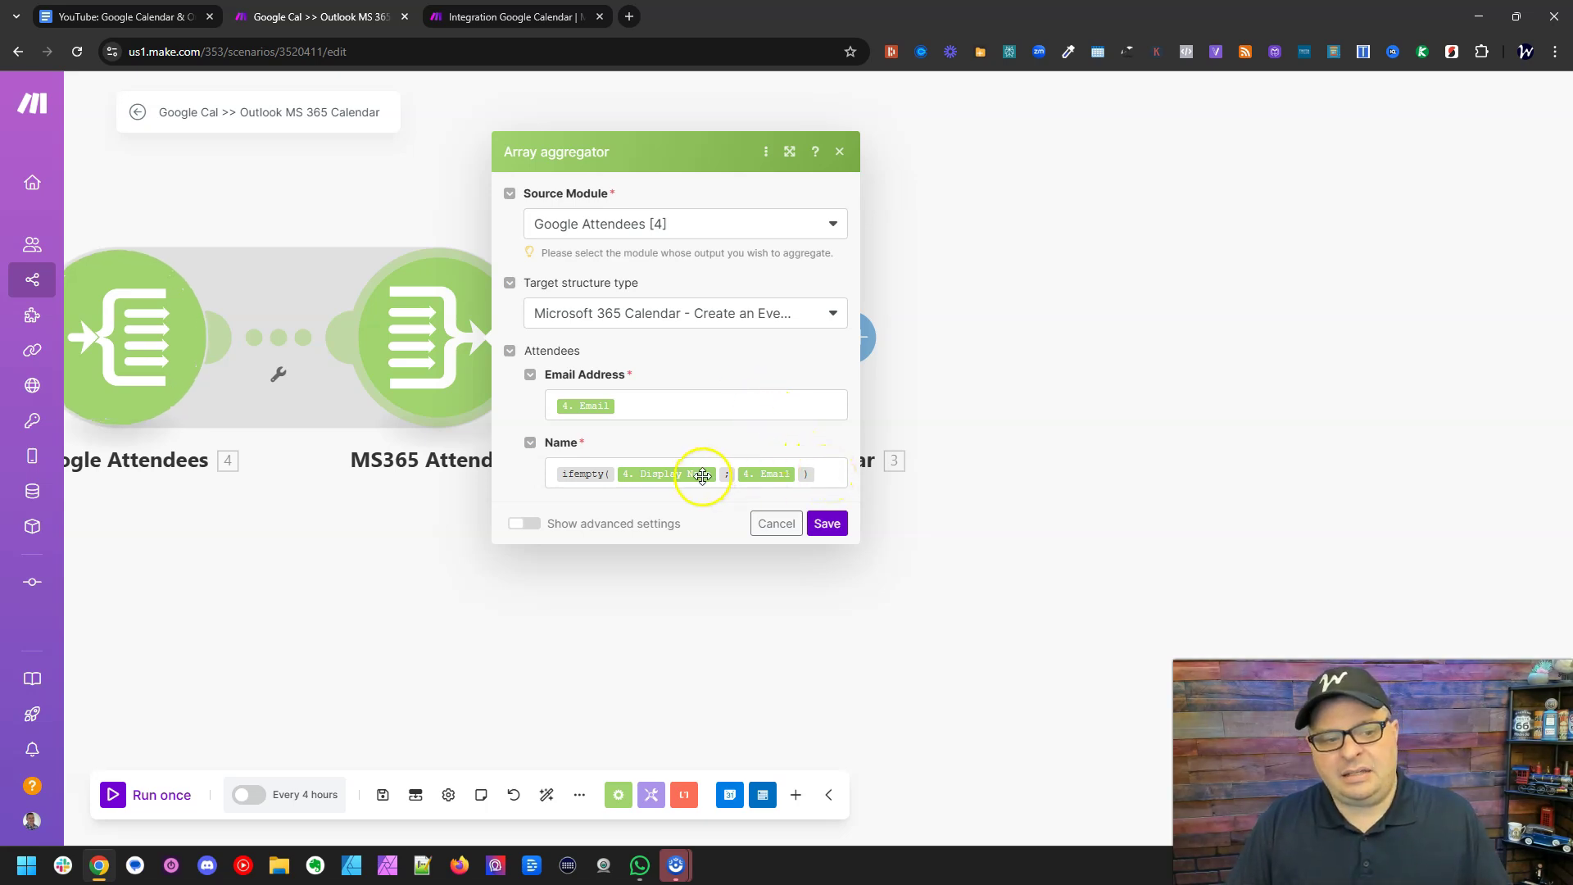
{"action": "mouse_move", "coordinate": [694, 476]}
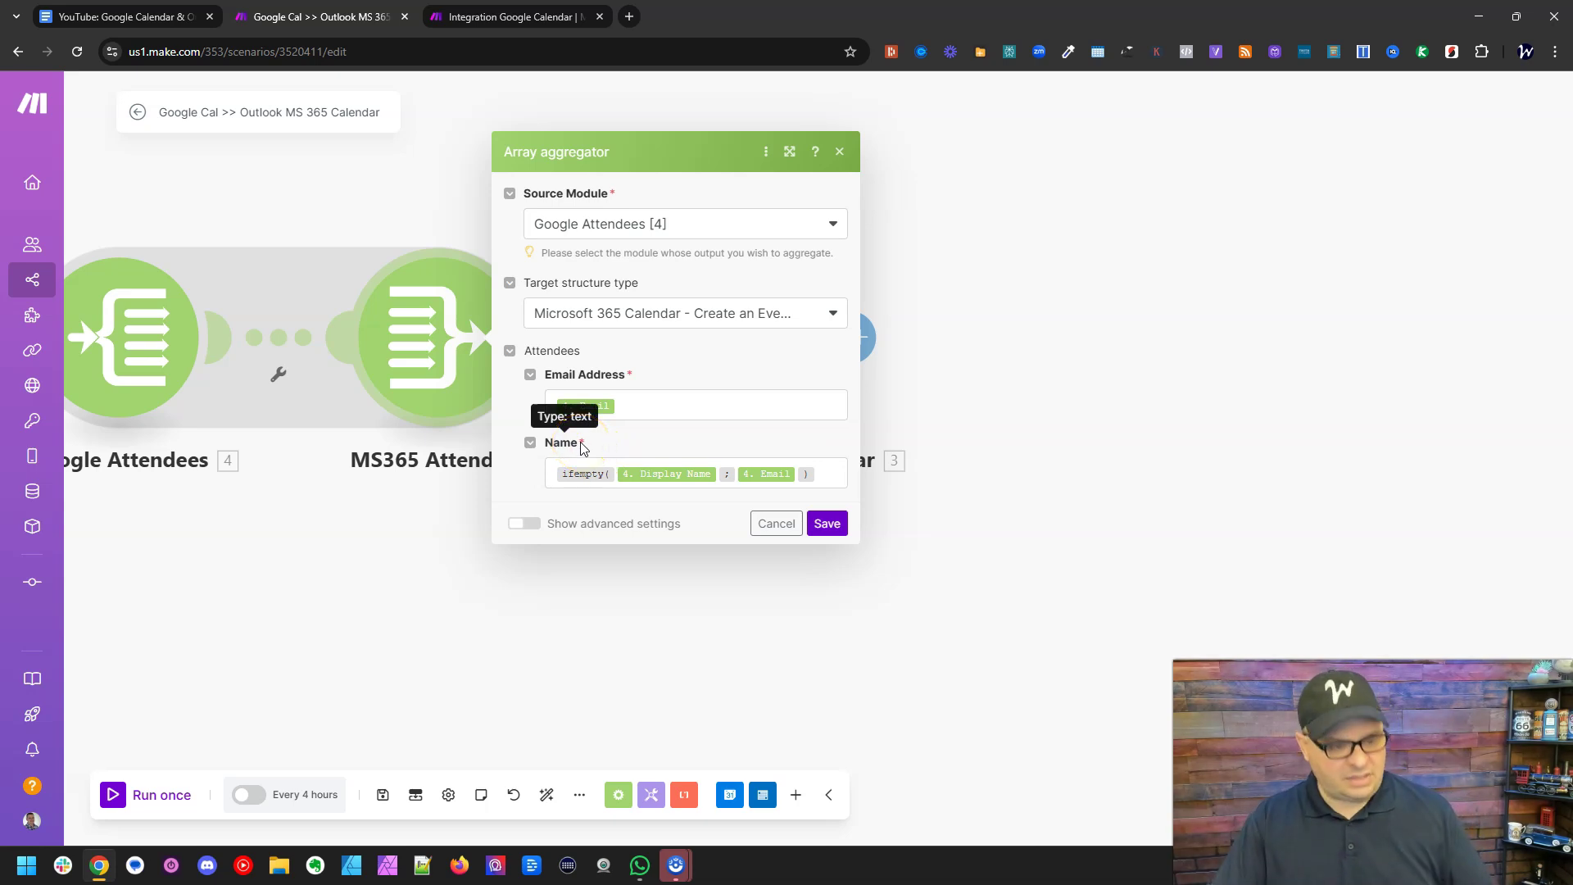
{"action": "key", "text": "ctrl+Tab"}
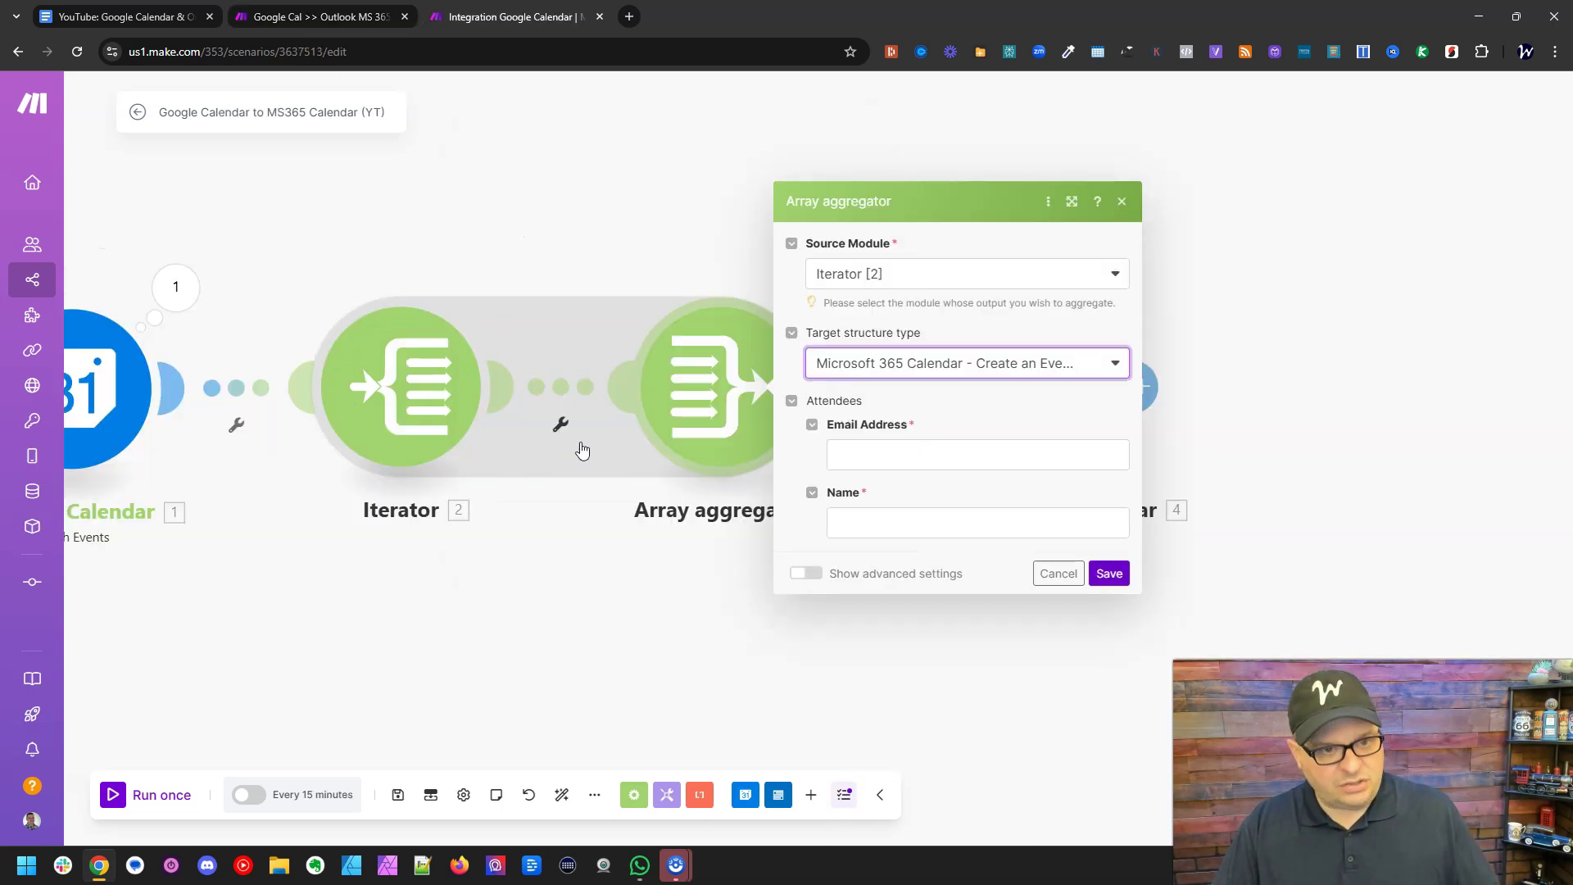
Map the aggregator's attendee Email Address to the Iterator's Email and its Name to the Iterator's Display Name.
{"action": "left_click", "coordinate": [980, 457]}
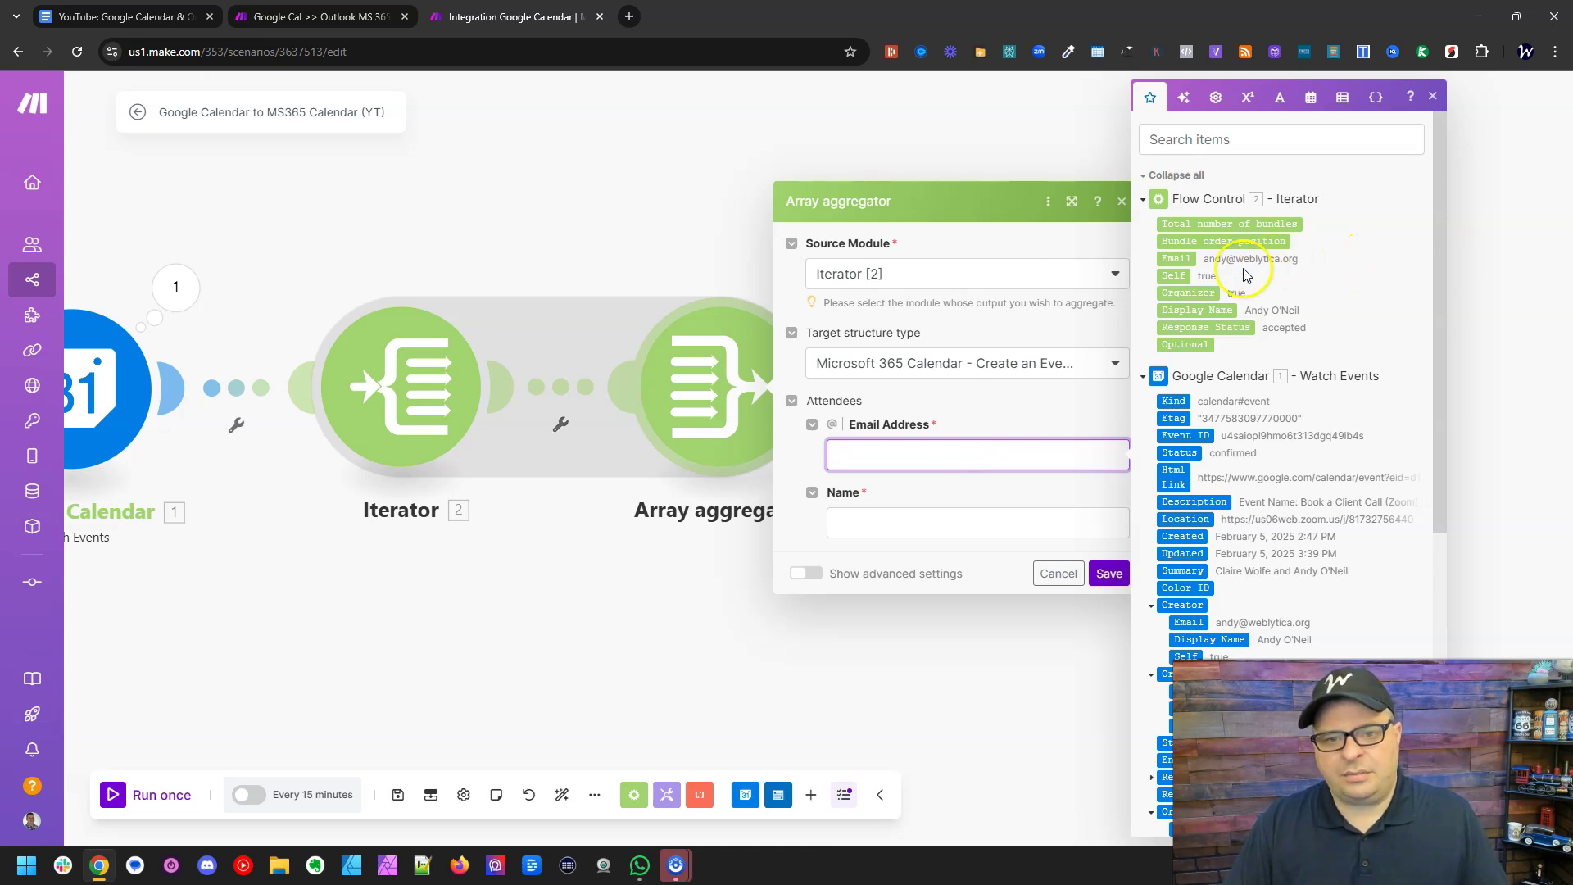
{"action": "left_click", "coordinate": [1184, 260]}
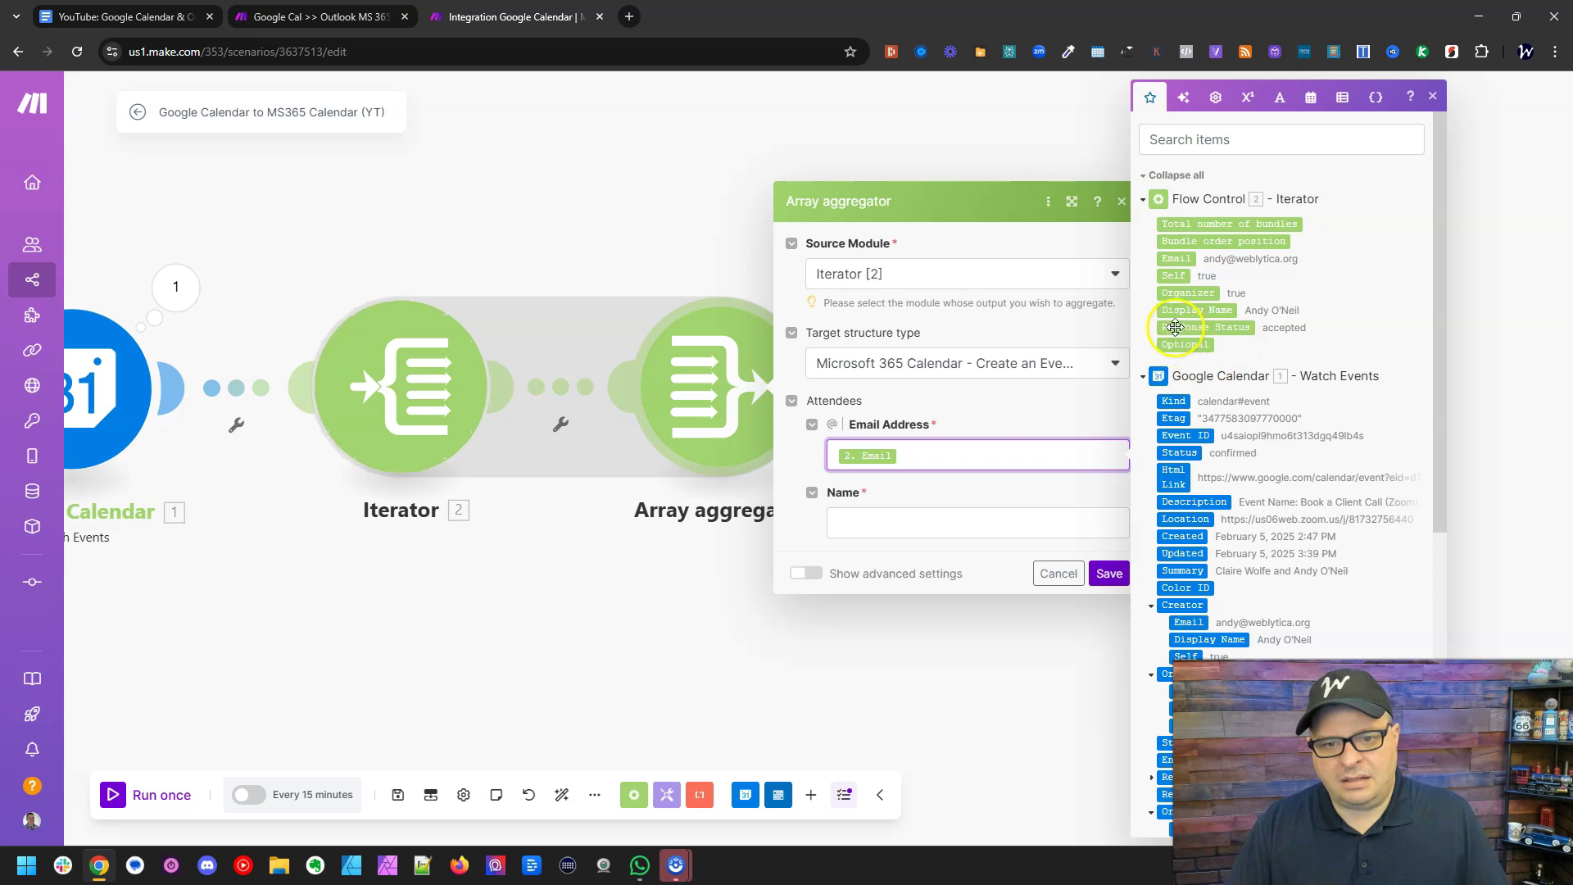
{"action": "left_click_drag", "start_coordinate": [1177, 310], "coordinate": [909, 523]}
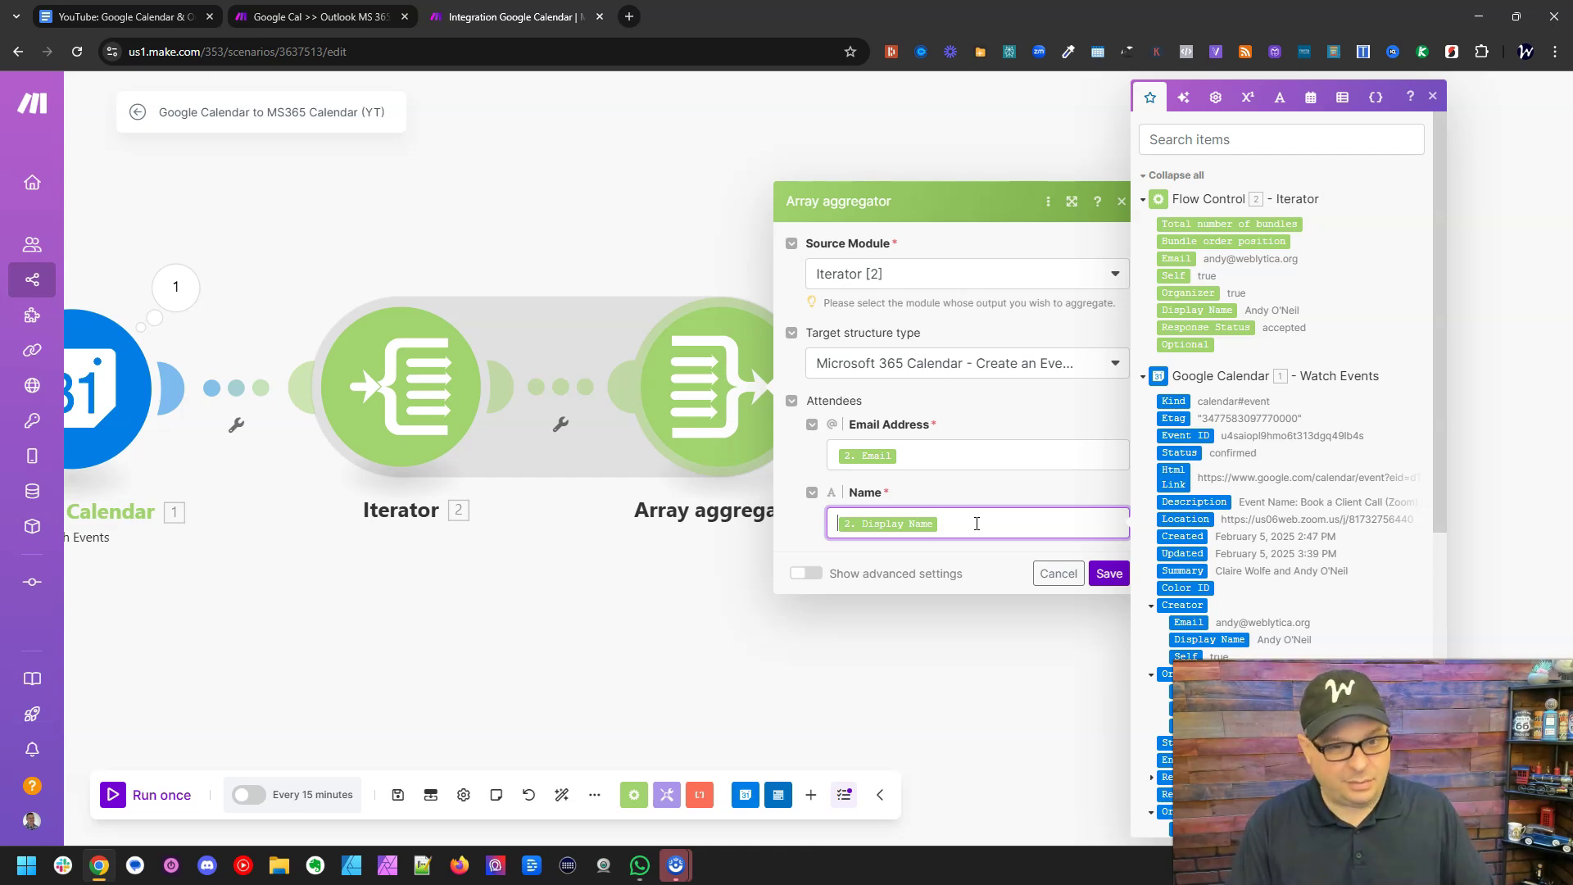
{"action": "left_click", "coordinate": [836, 523]}
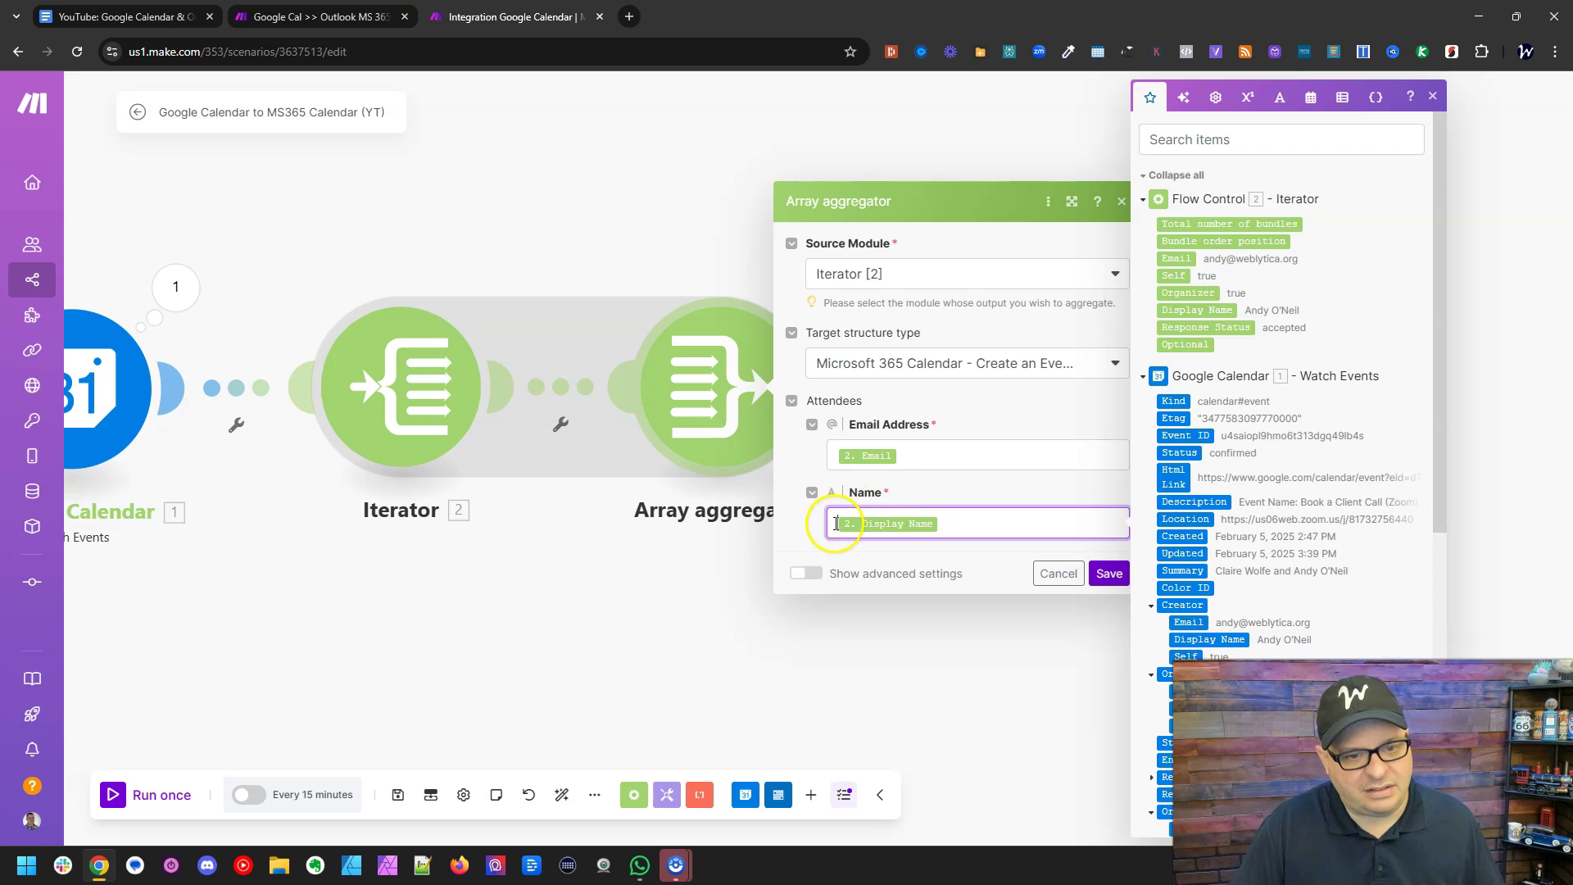
{"action": "left_click", "coordinate": [942, 495]}
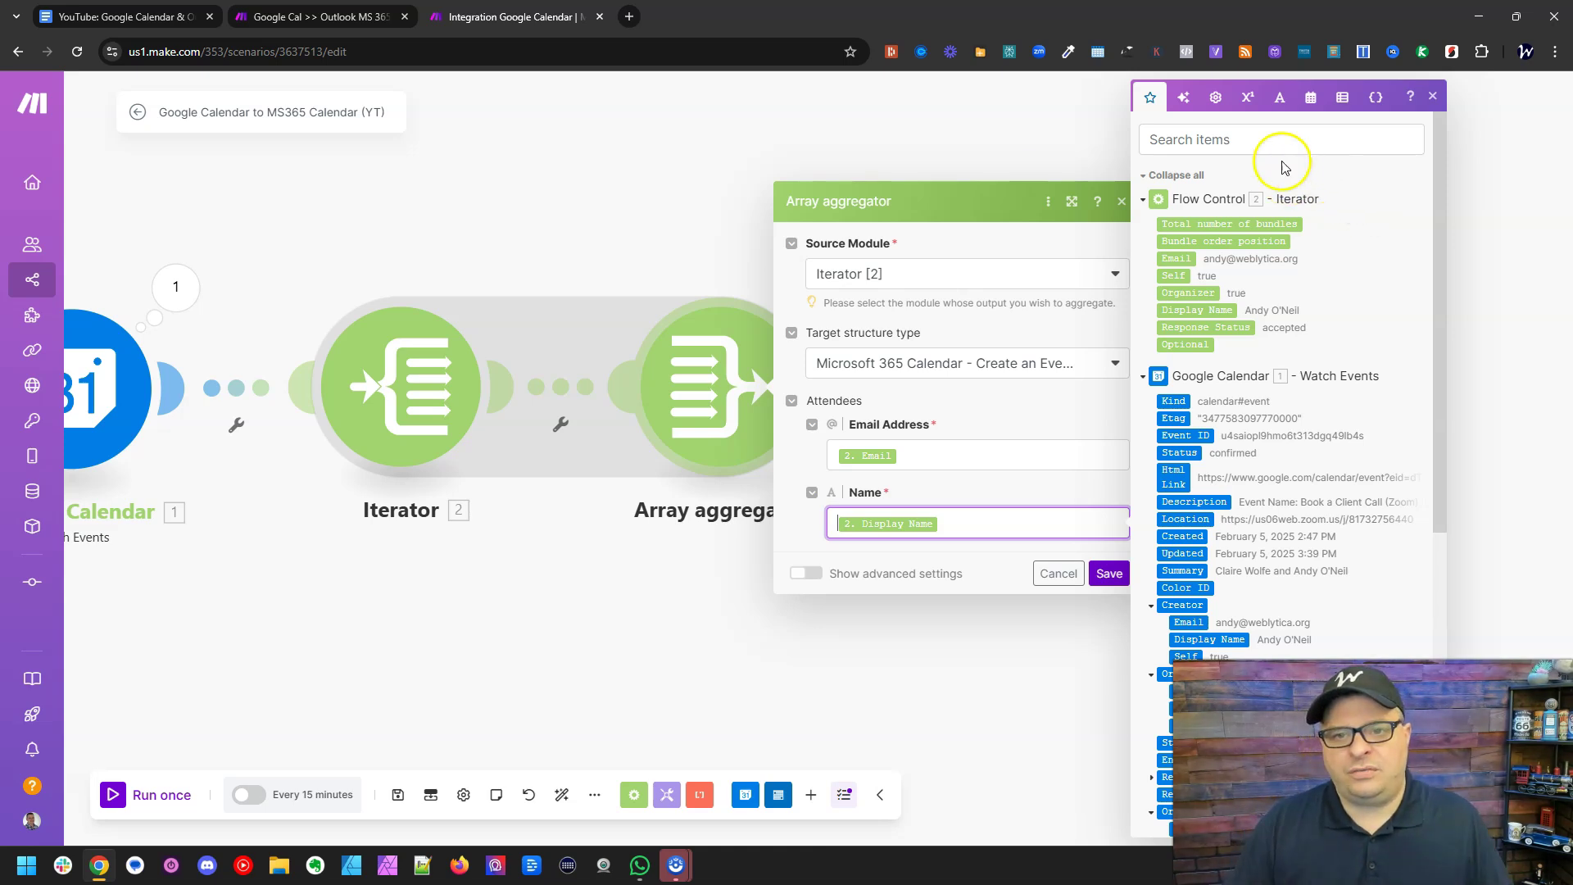
Replace the attendee Name mapping with an ifempty function from the general functions.
{"action": "left_click", "coordinate": [1279, 104]}
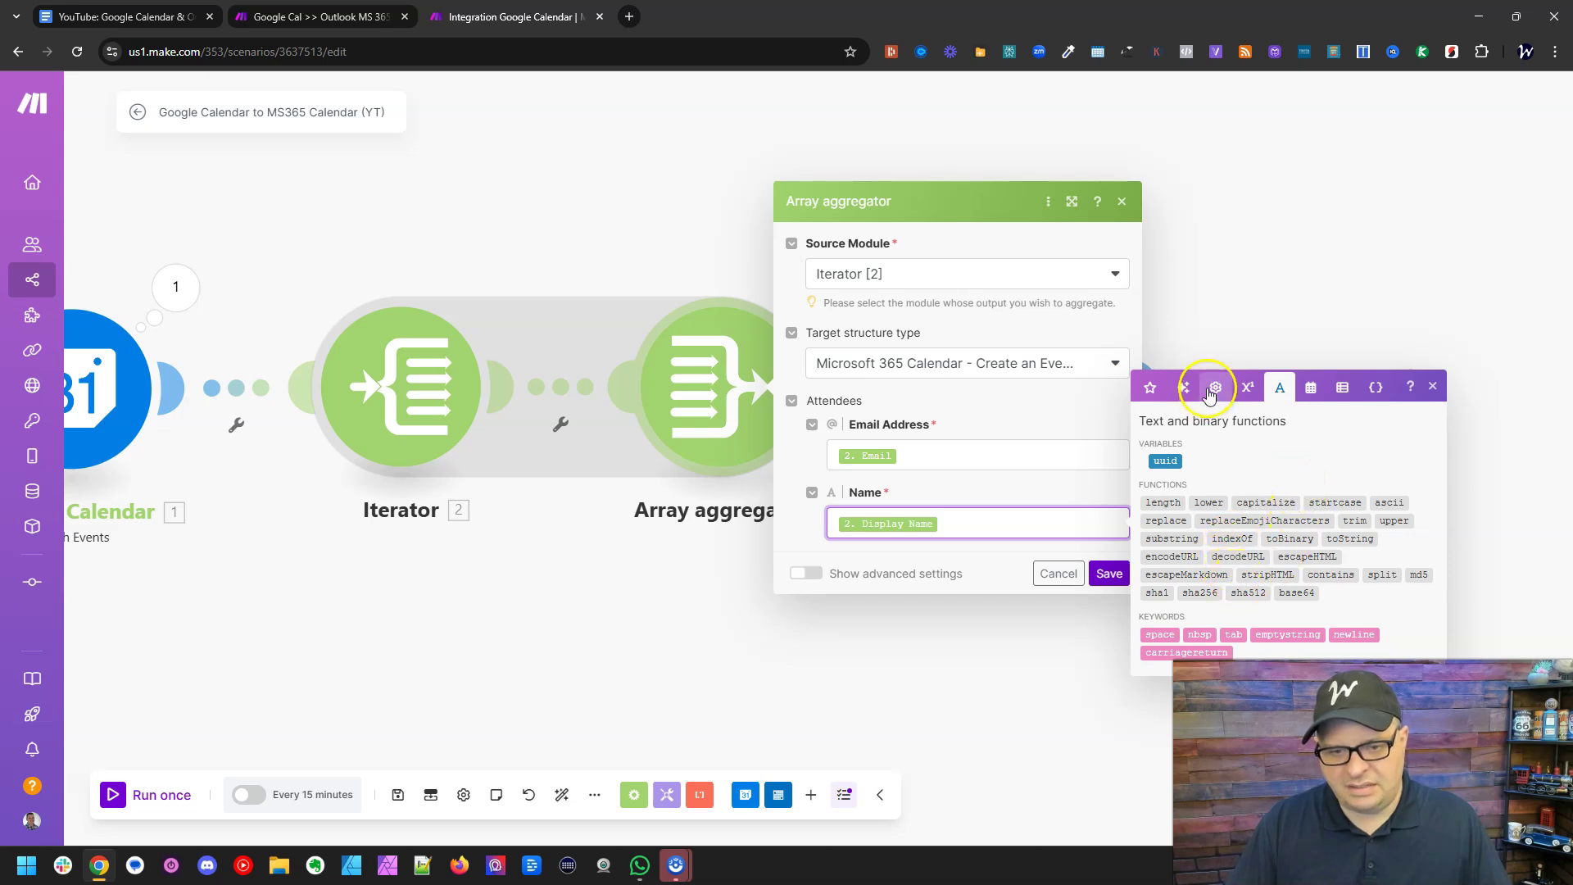
{"action": "left_click", "coordinate": [1215, 387]}
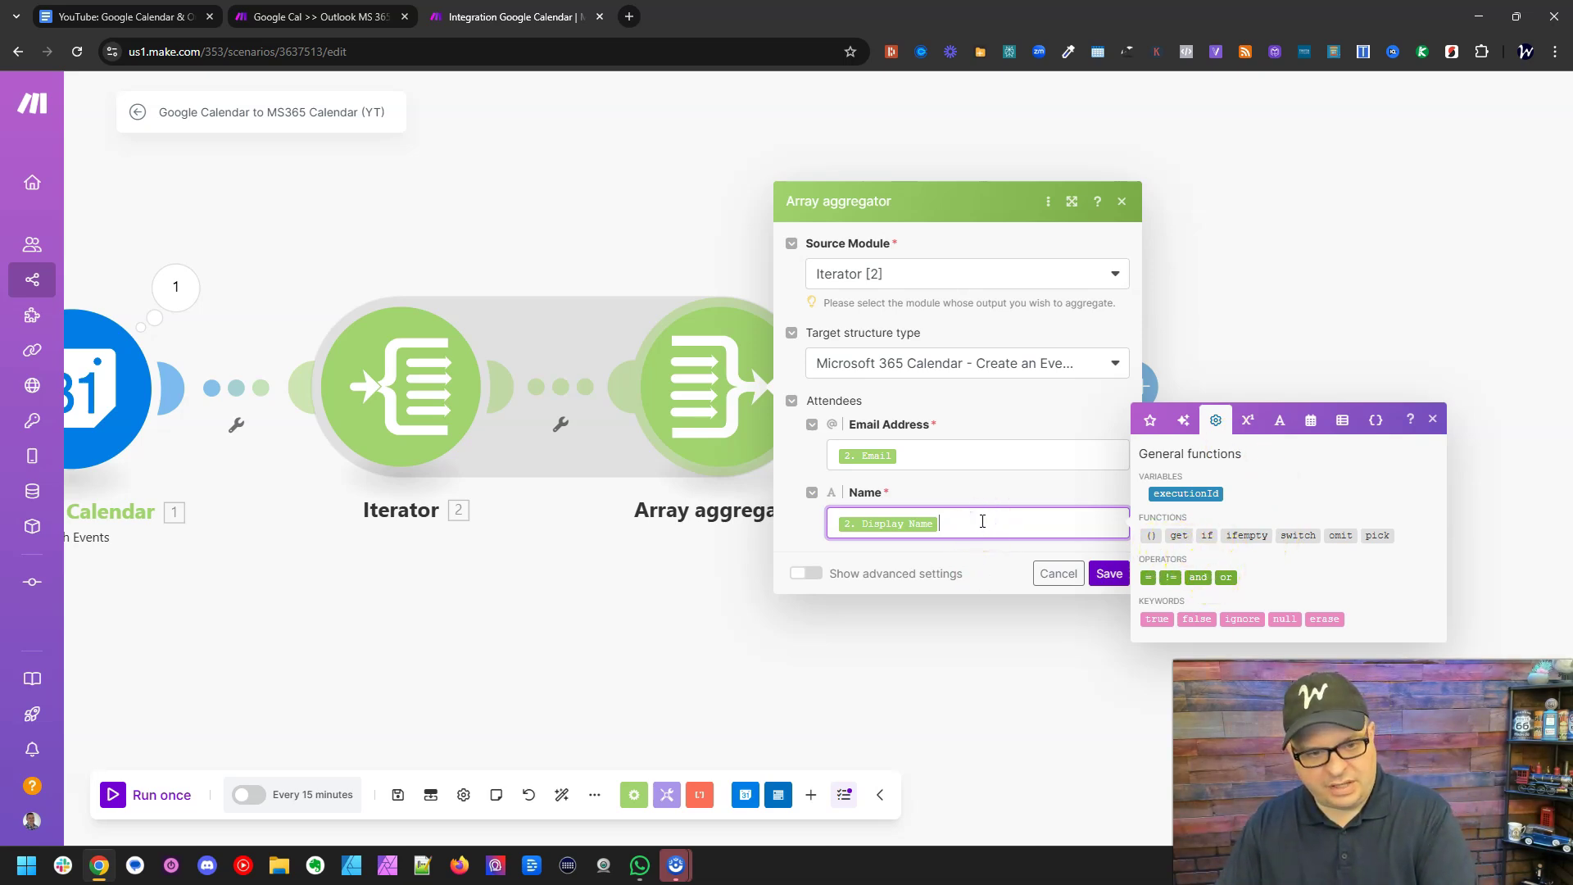
{"action": "key", "text": "BackSpace"}
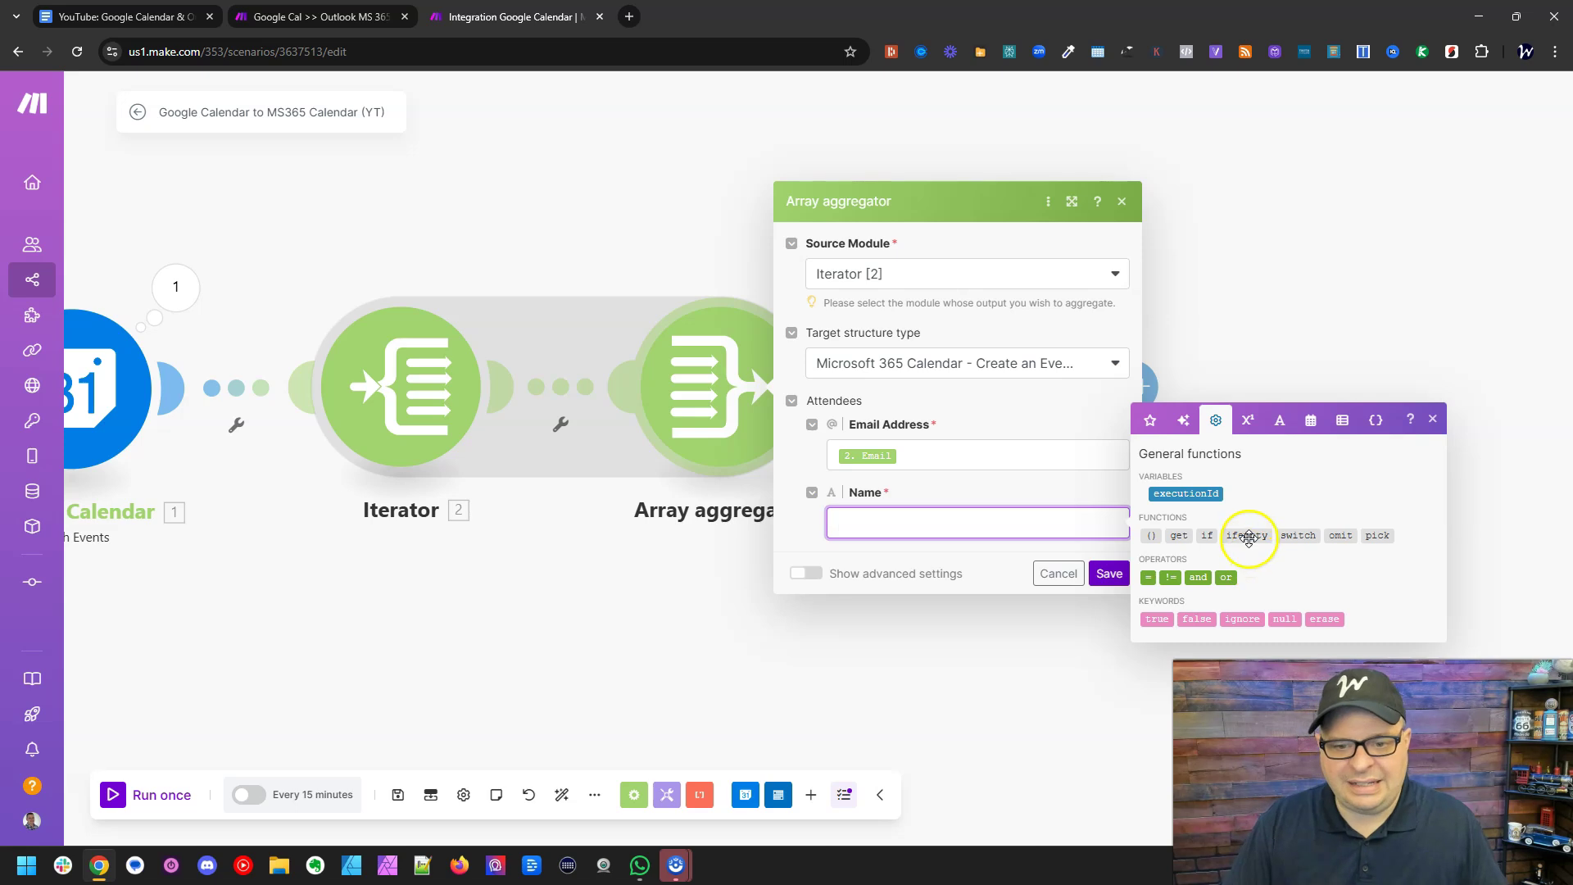
{"action": "left_click", "coordinate": [1249, 536]}
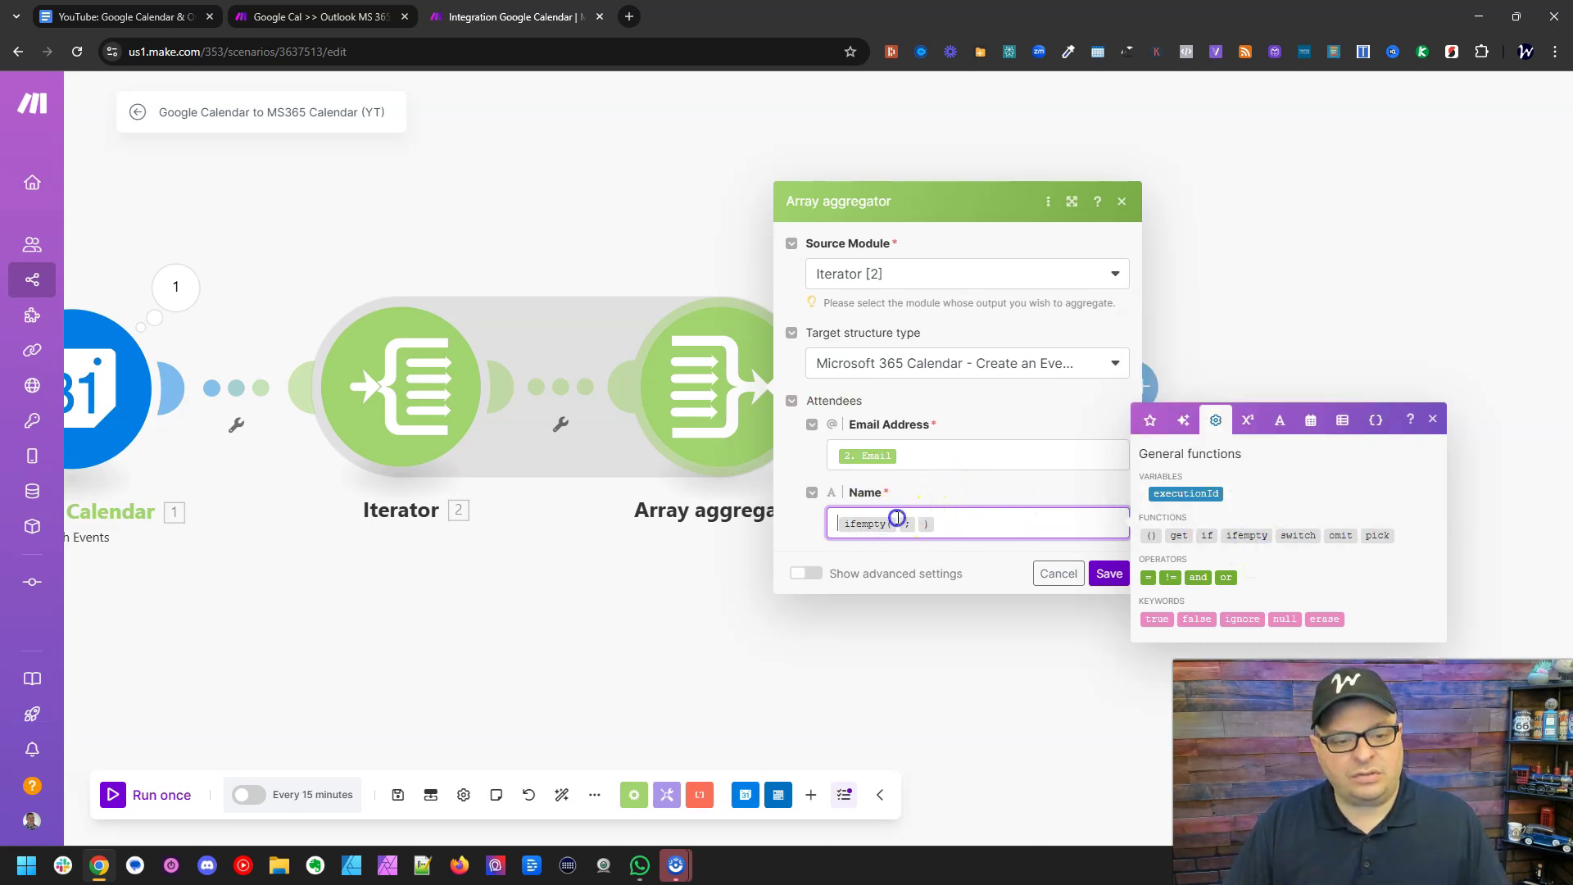
Fill the ifempty function in the attendee Name with the Iterator's Display Name as first value and its Email as fallback.
{"action": "left_click", "coordinate": [895, 526]}
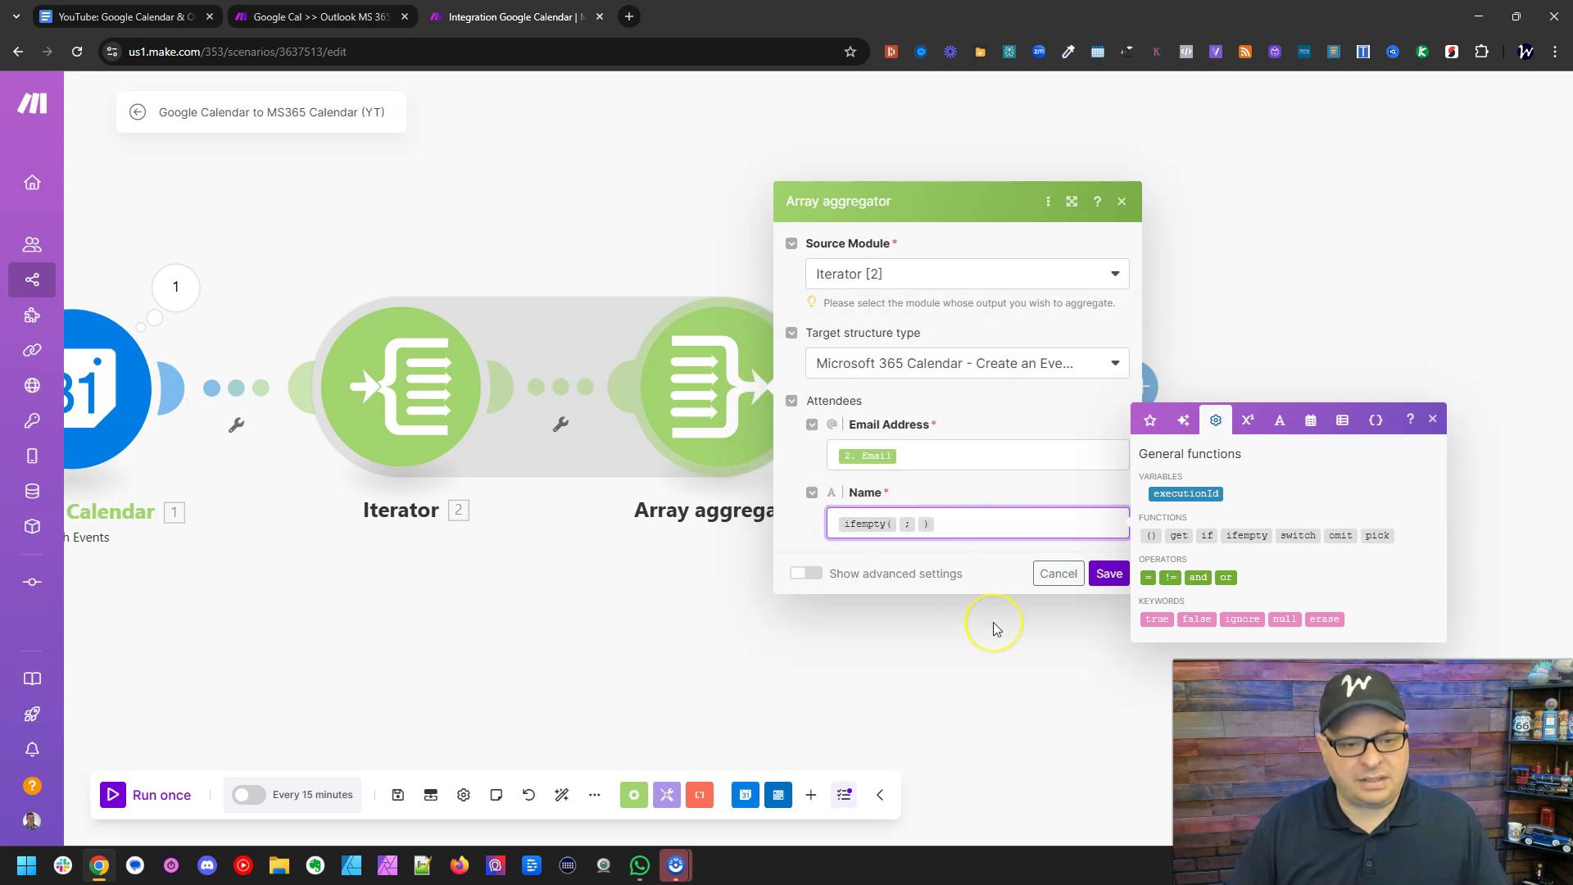
{"action": "left_click", "coordinate": [996, 629]}
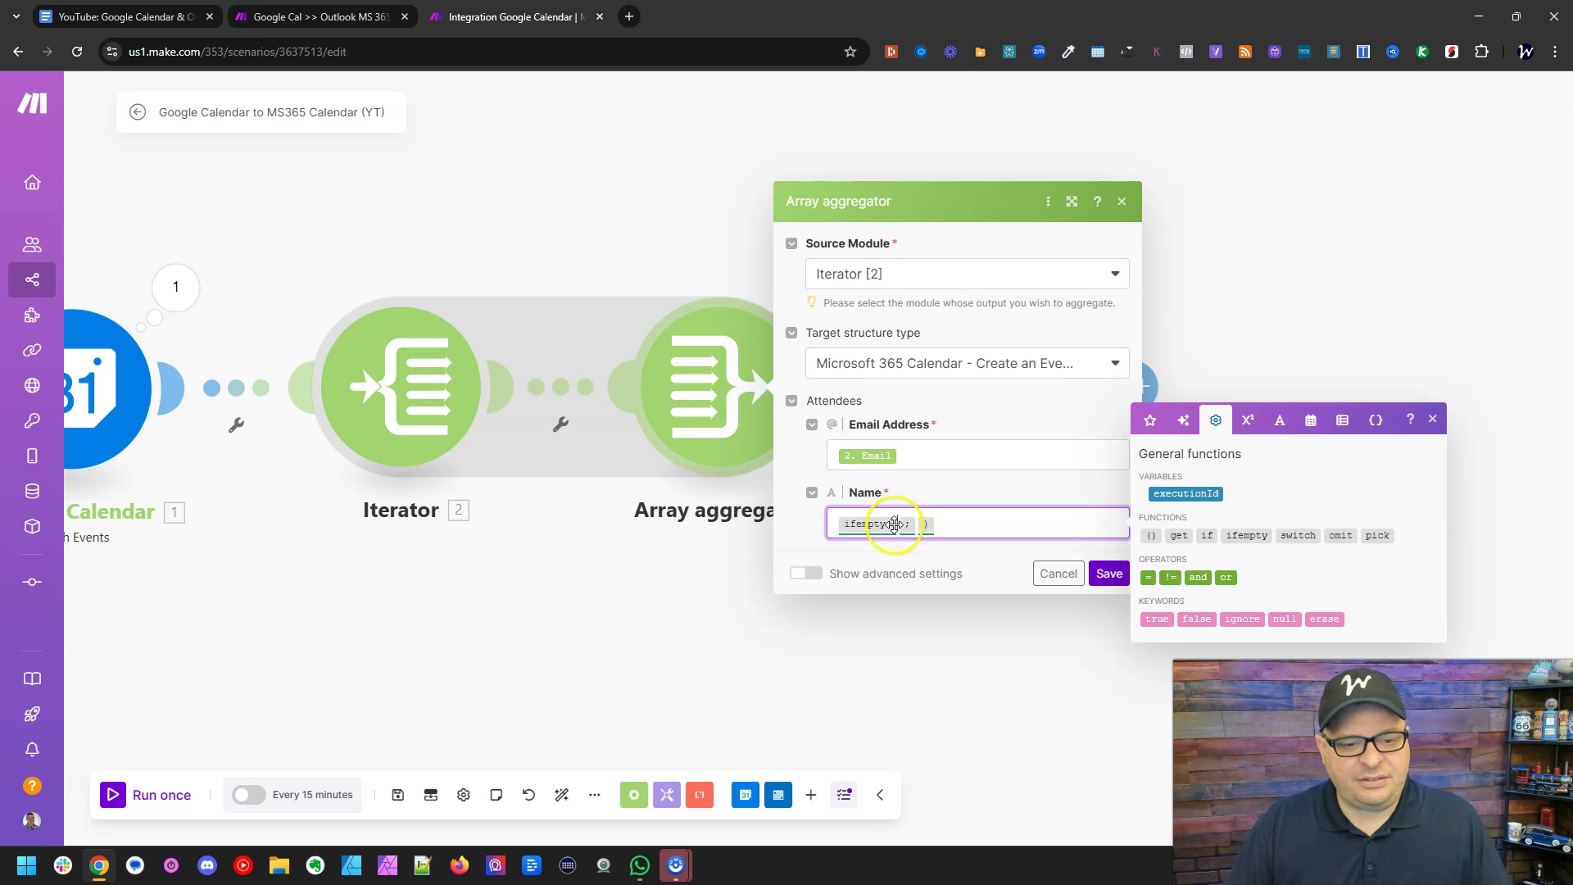
{"action": "left_click", "coordinate": [896, 526]}
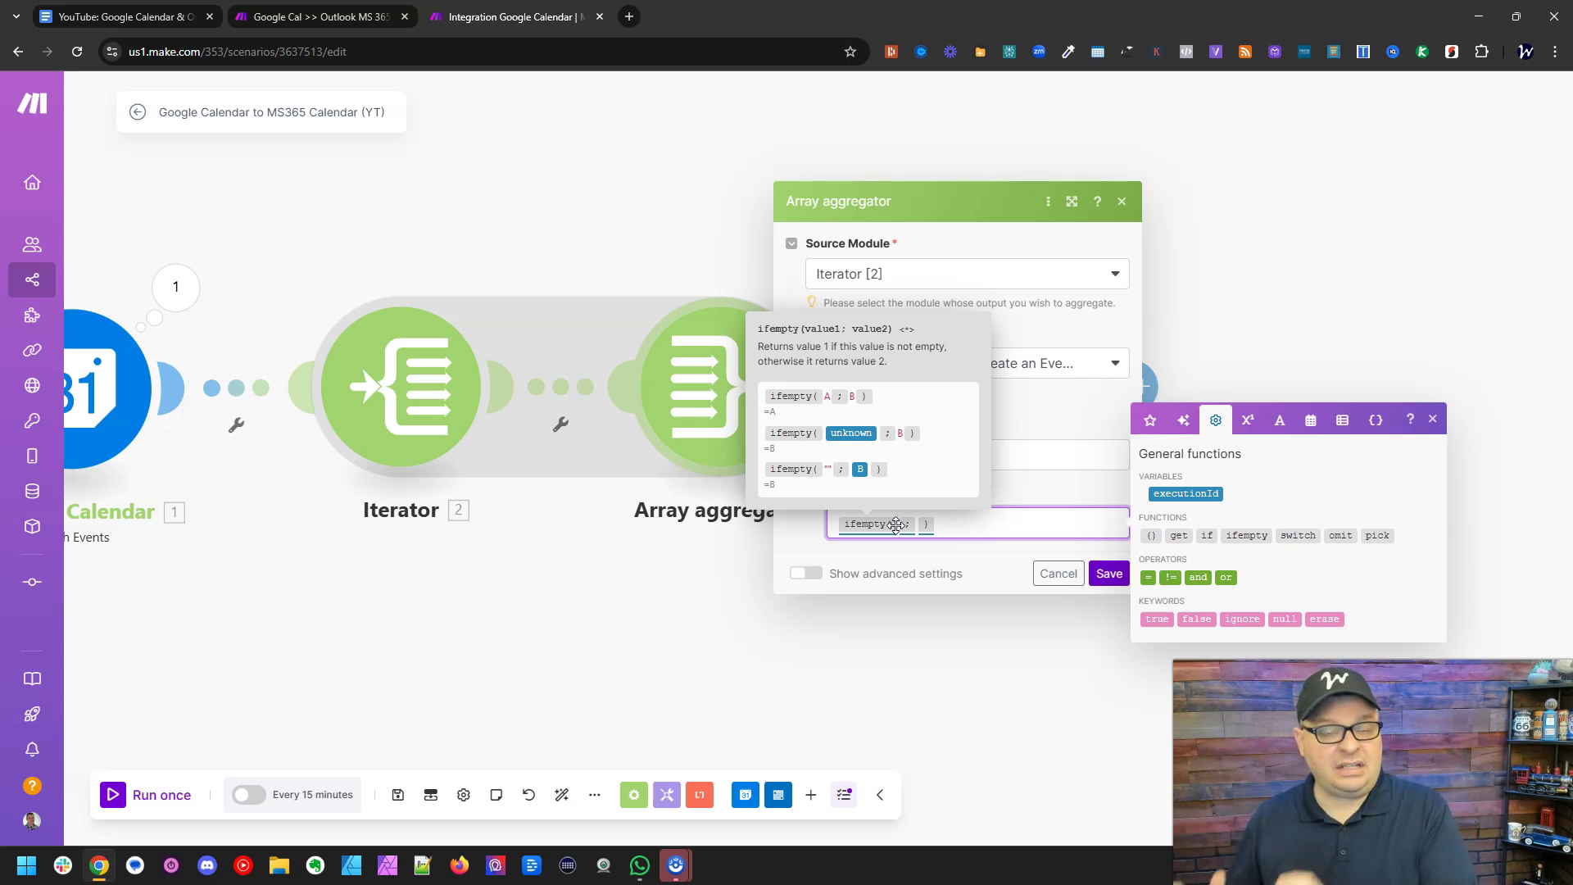
{"action": "left_click", "coordinate": [1089, 513]}
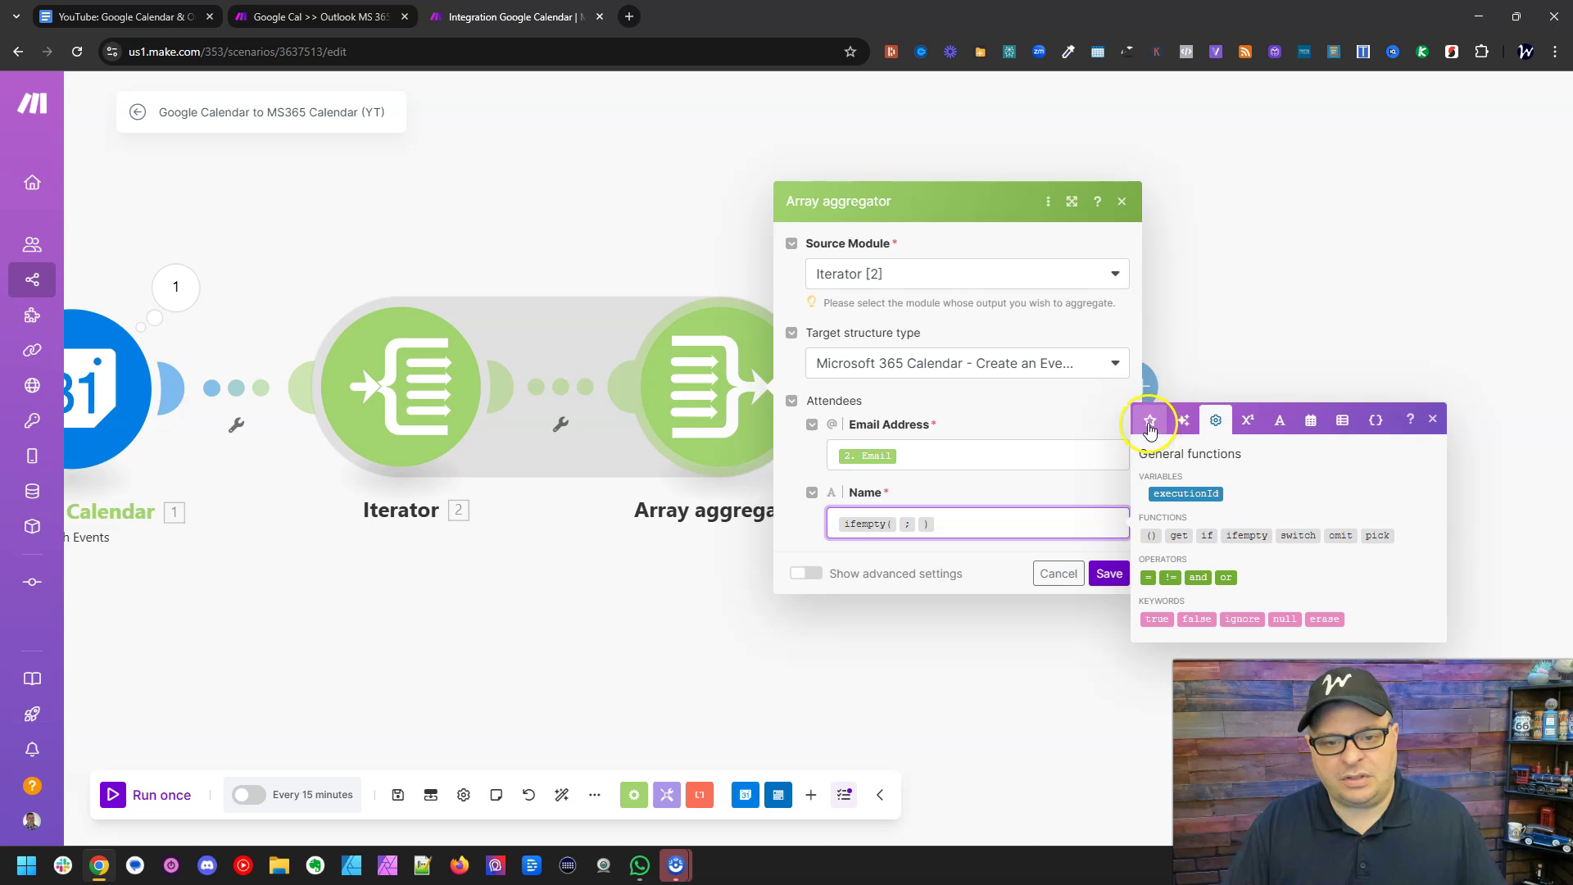
{"action": "left_click", "coordinate": [1149, 428]}
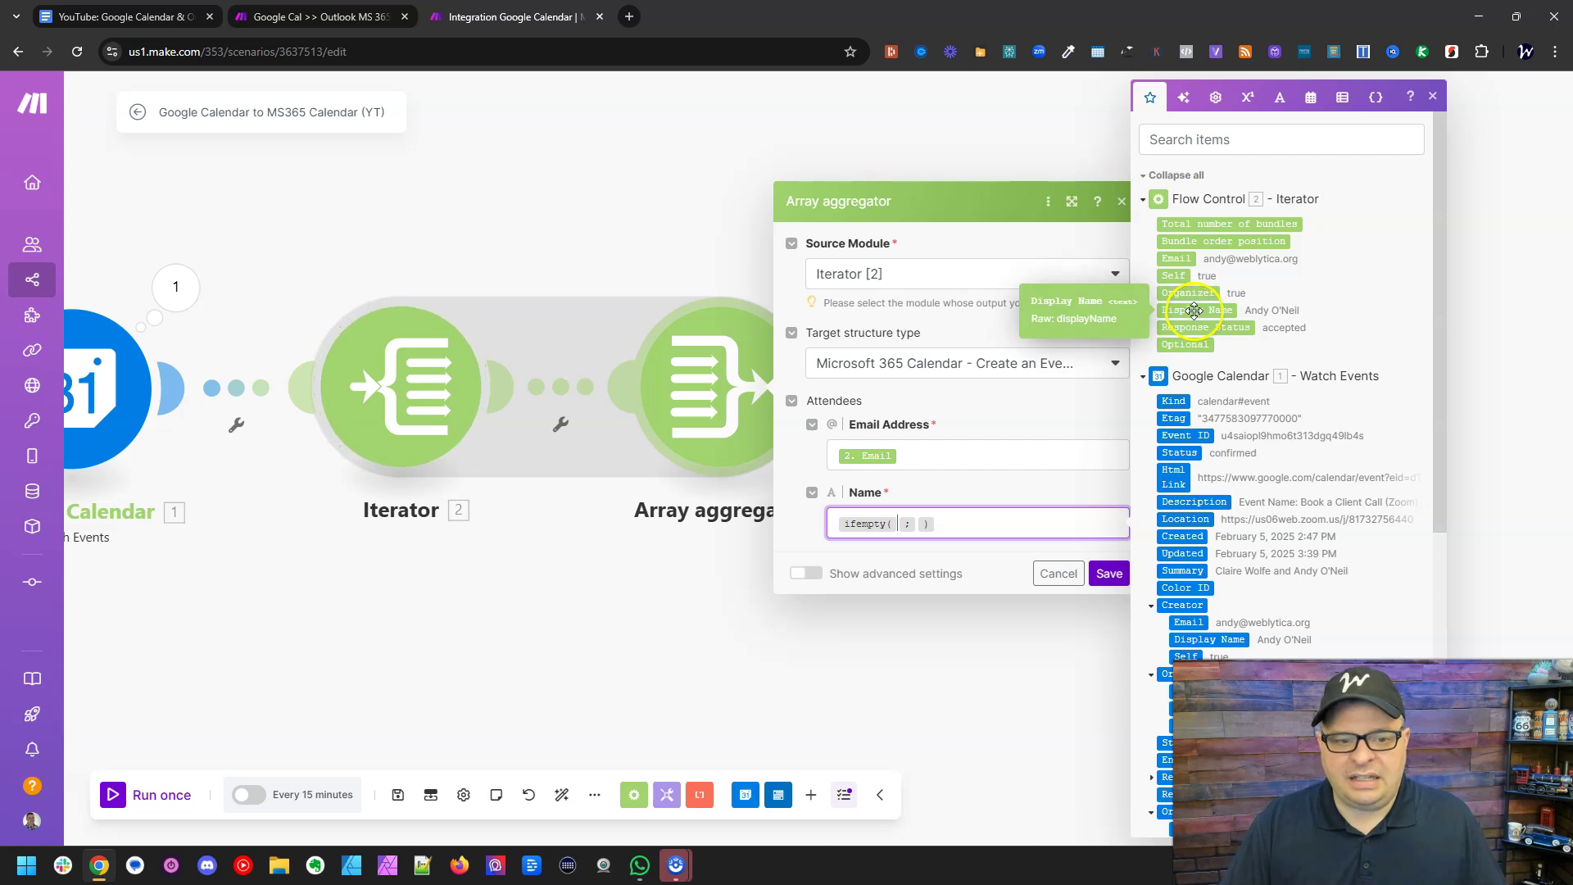
{"action": "left_click", "coordinate": [1194, 311]}
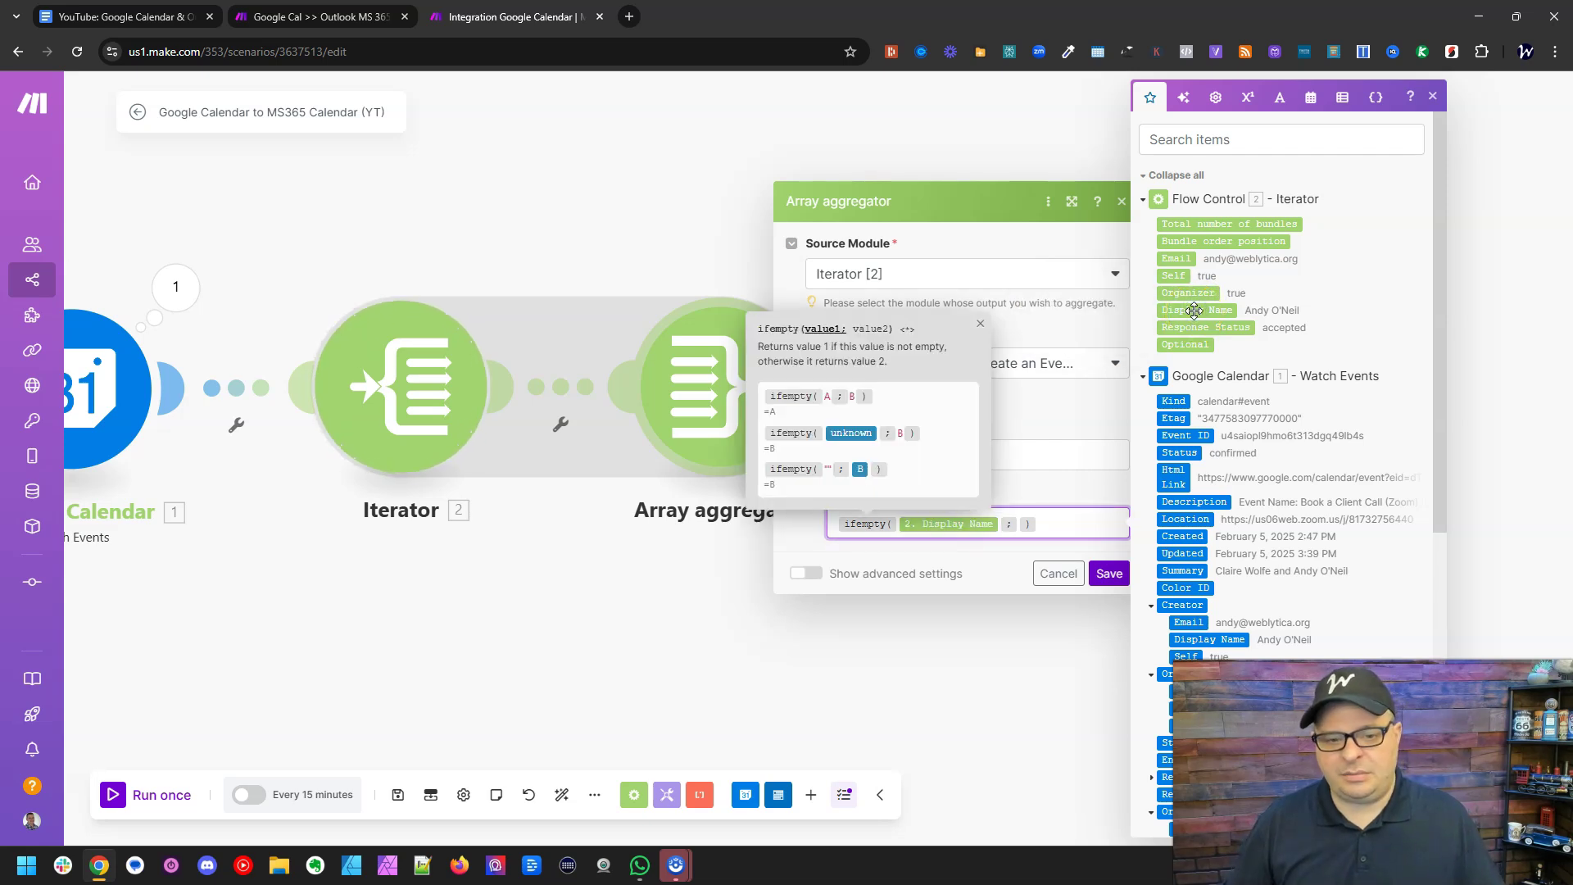
{"action": "key", "text": "Right"}
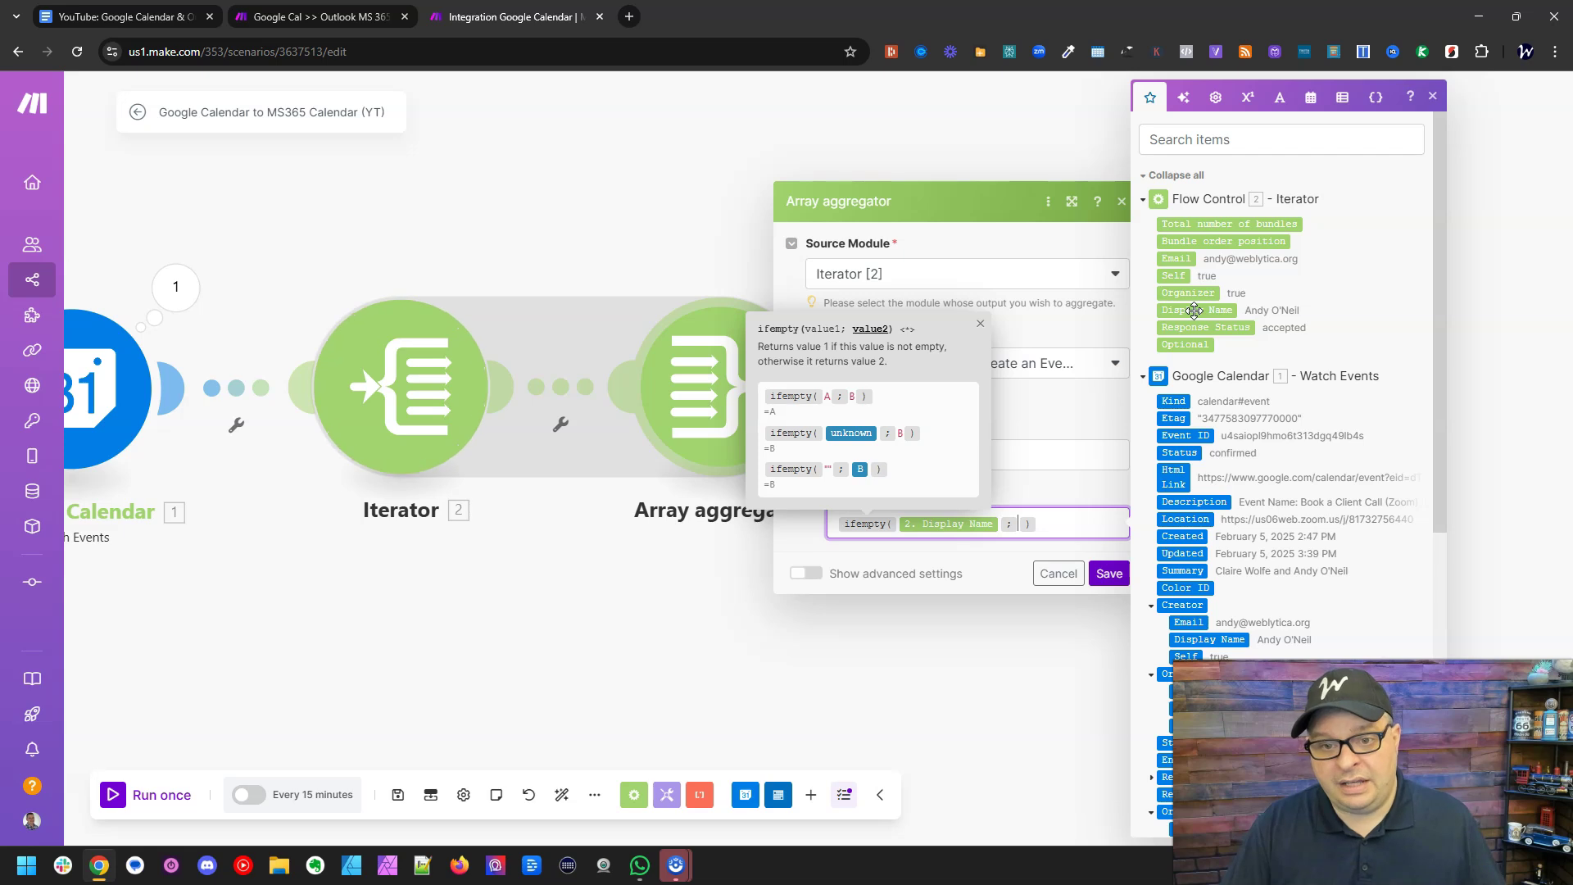
{"action": "left_click", "coordinate": [1188, 259]}
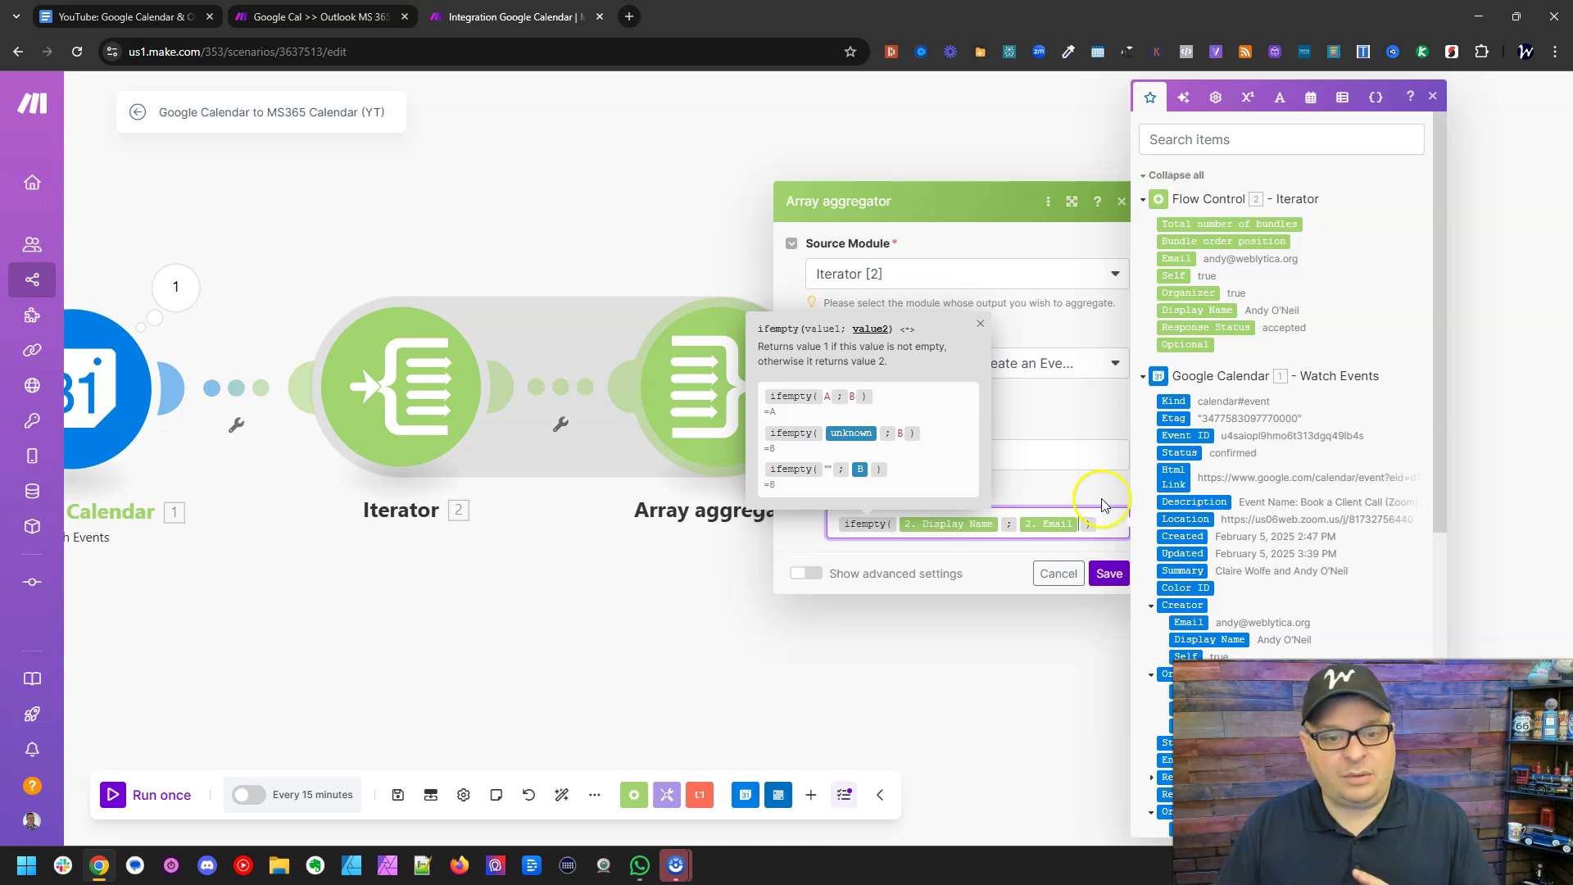
{"action": "left_click", "coordinate": [1102, 502]}
{"action": "left_click", "coordinate": [883, 491]}
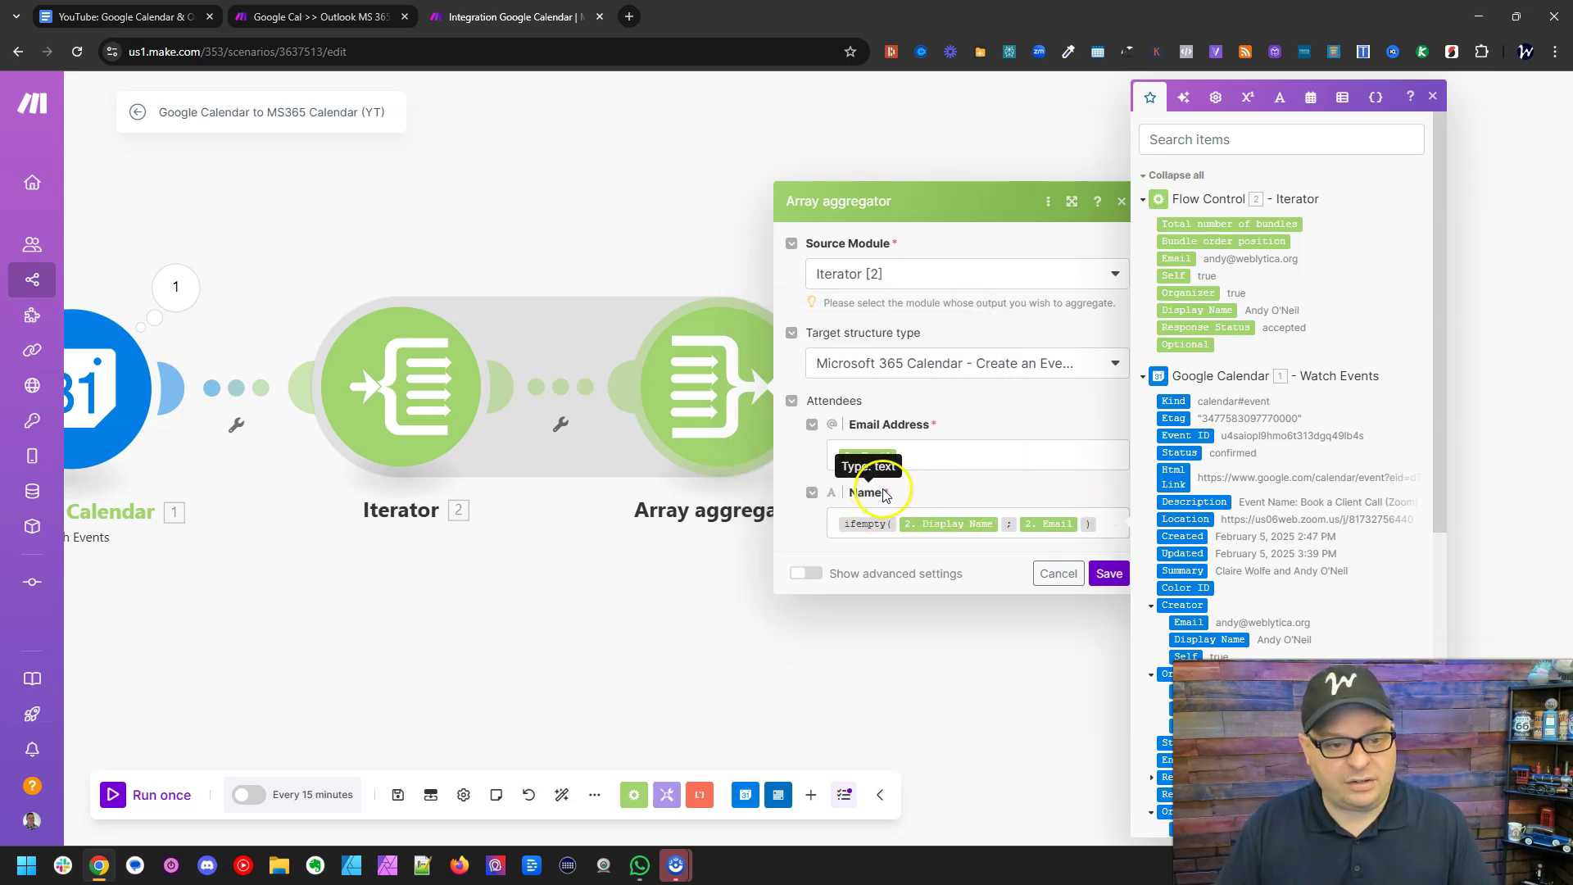
{"action": "left_click", "coordinate": [927, 459]}
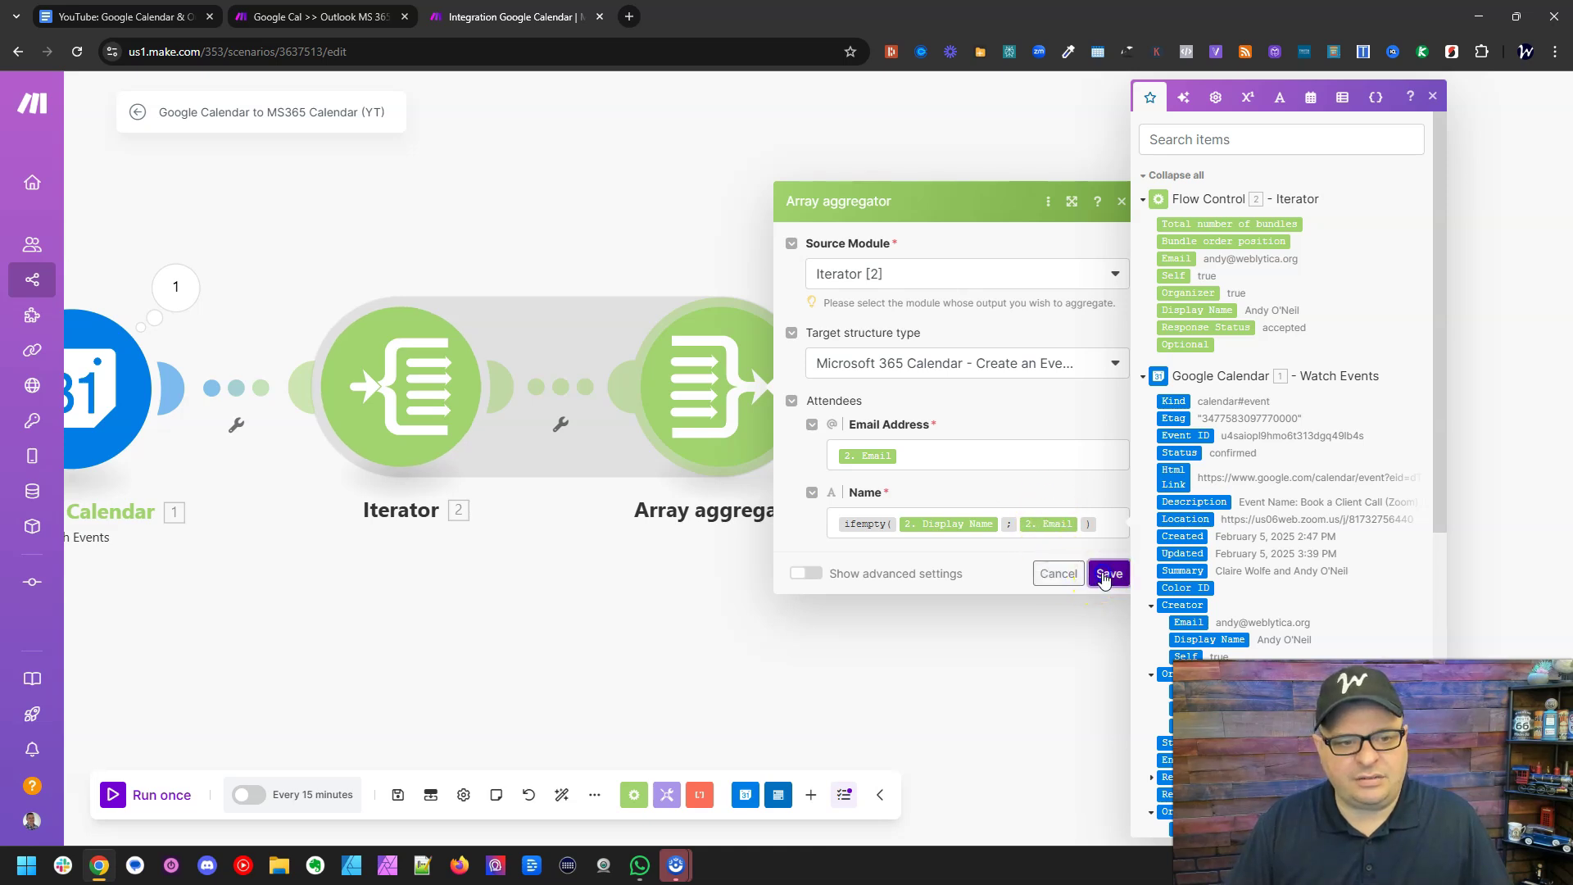
Clear the attendee Name expression back to ifempty and rebuild it as ifempty(Display Name; Email) with the Iterator's values.
{"action": "left_click", "coordinate": [1108, 524]}
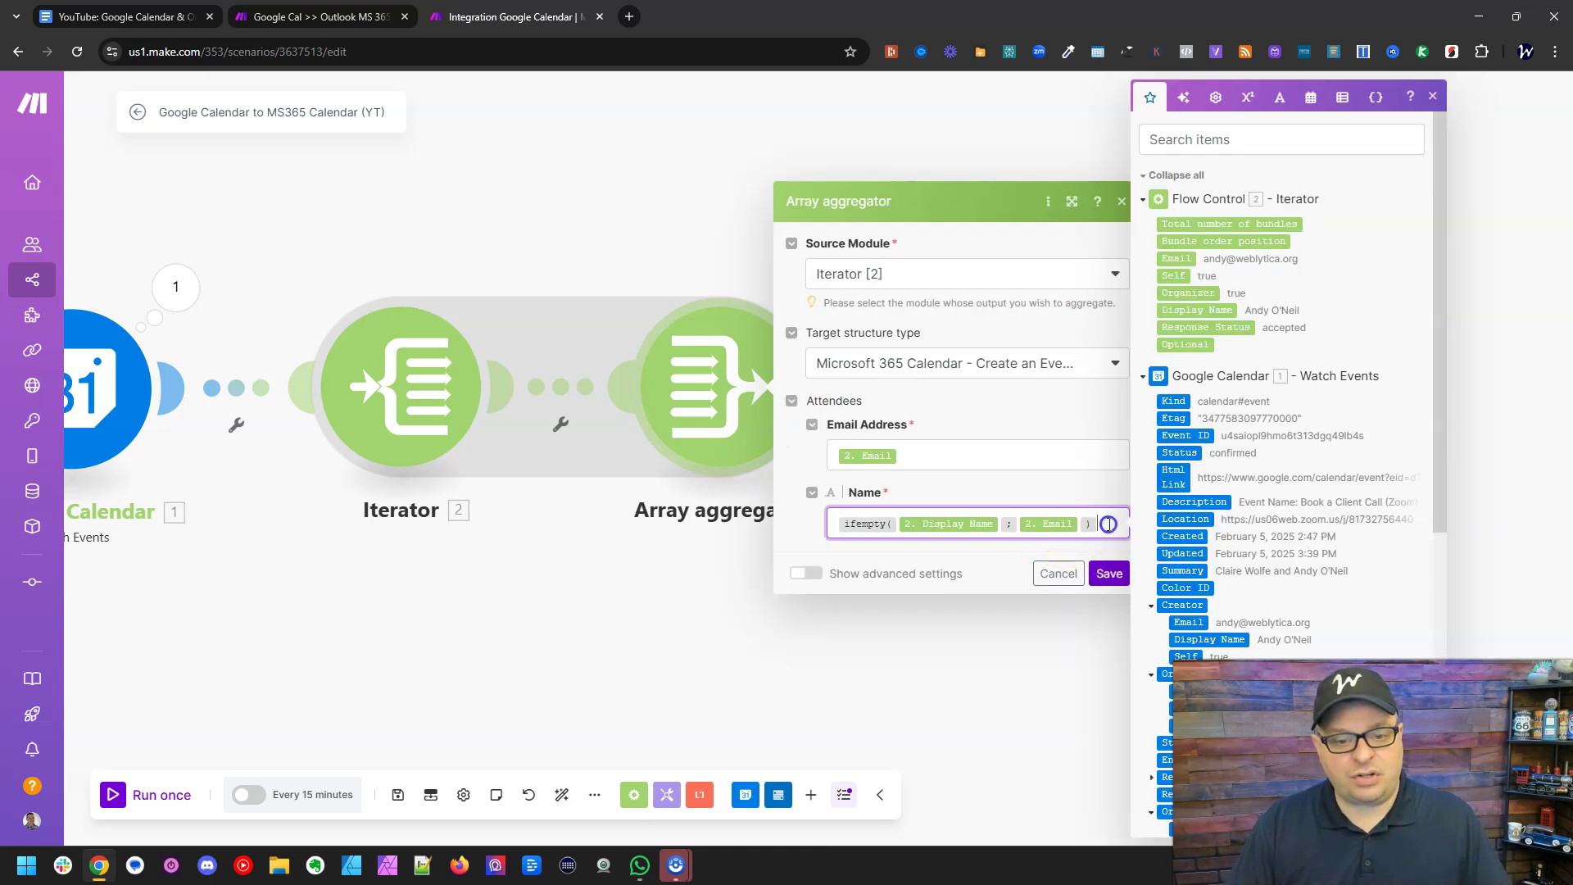
{"action": "key", "text": "BackSpace"}
{"action": "key", "text": "BackSpace"}
{"action": "key", "text": "BackSpace"}
{"action": "key", "text": "BackSpace"}
{"action": "key", "text": "BackSpace"}
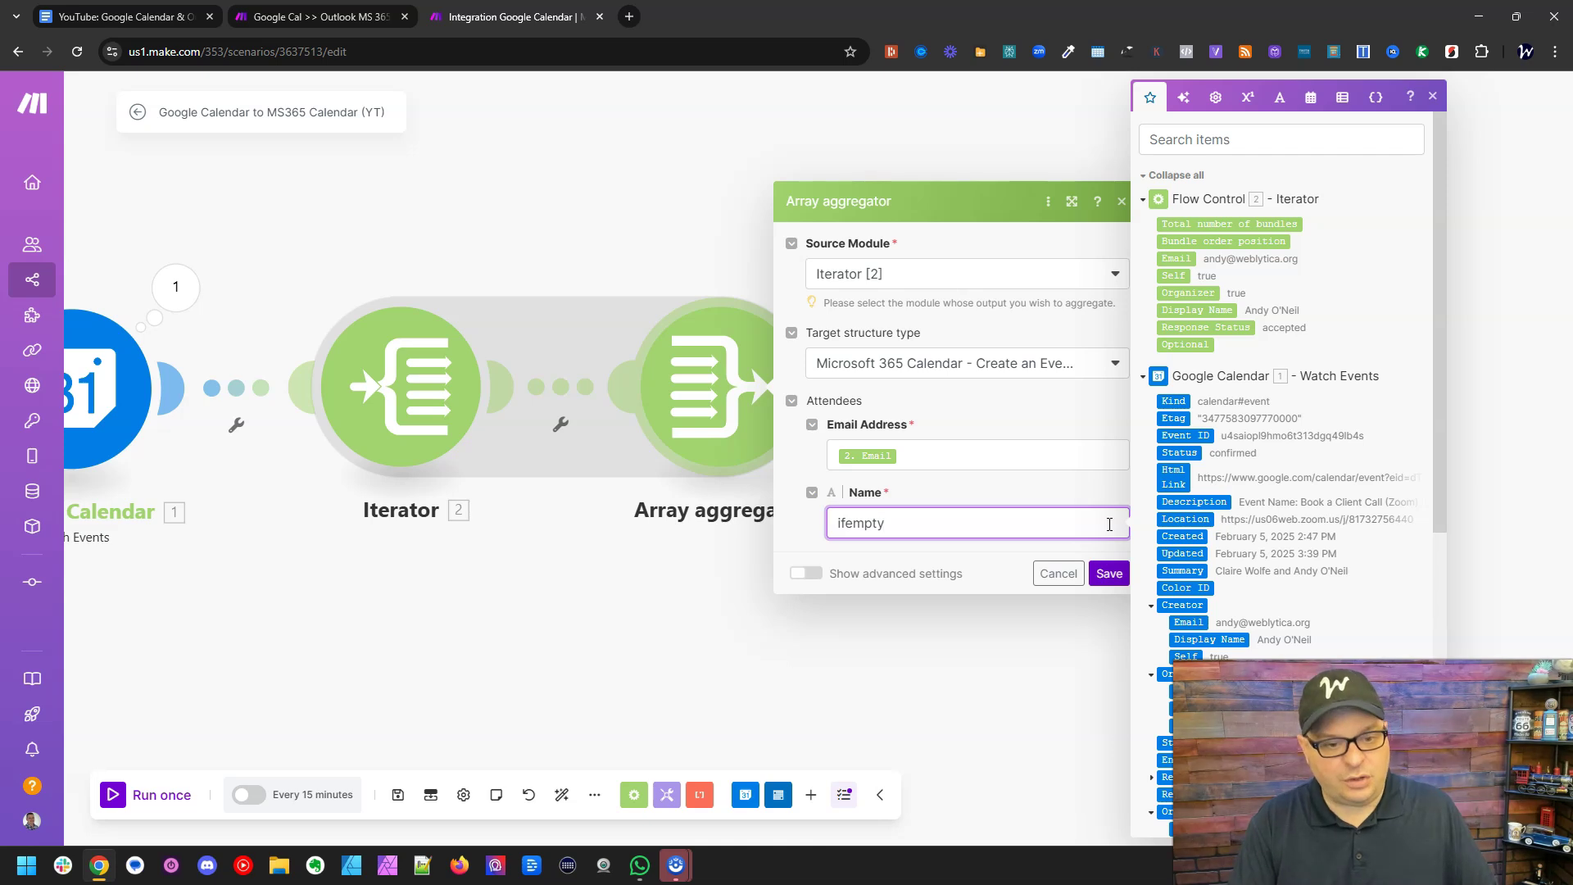
{"action": "type", "text": "("}
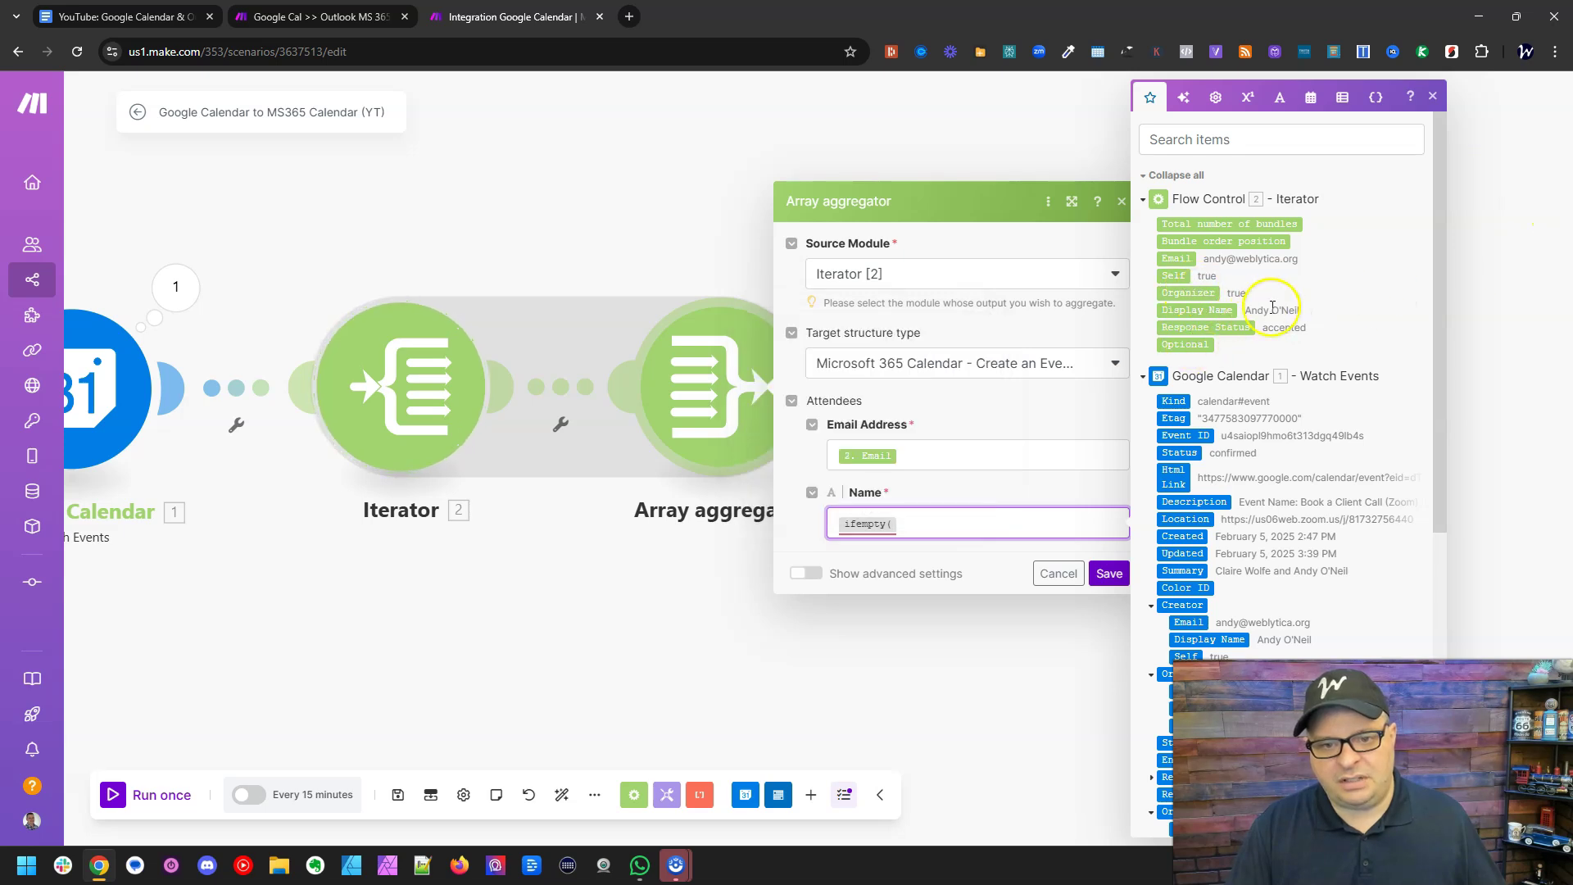
{"action": "left_click", "coordinate": [1221, 312]}
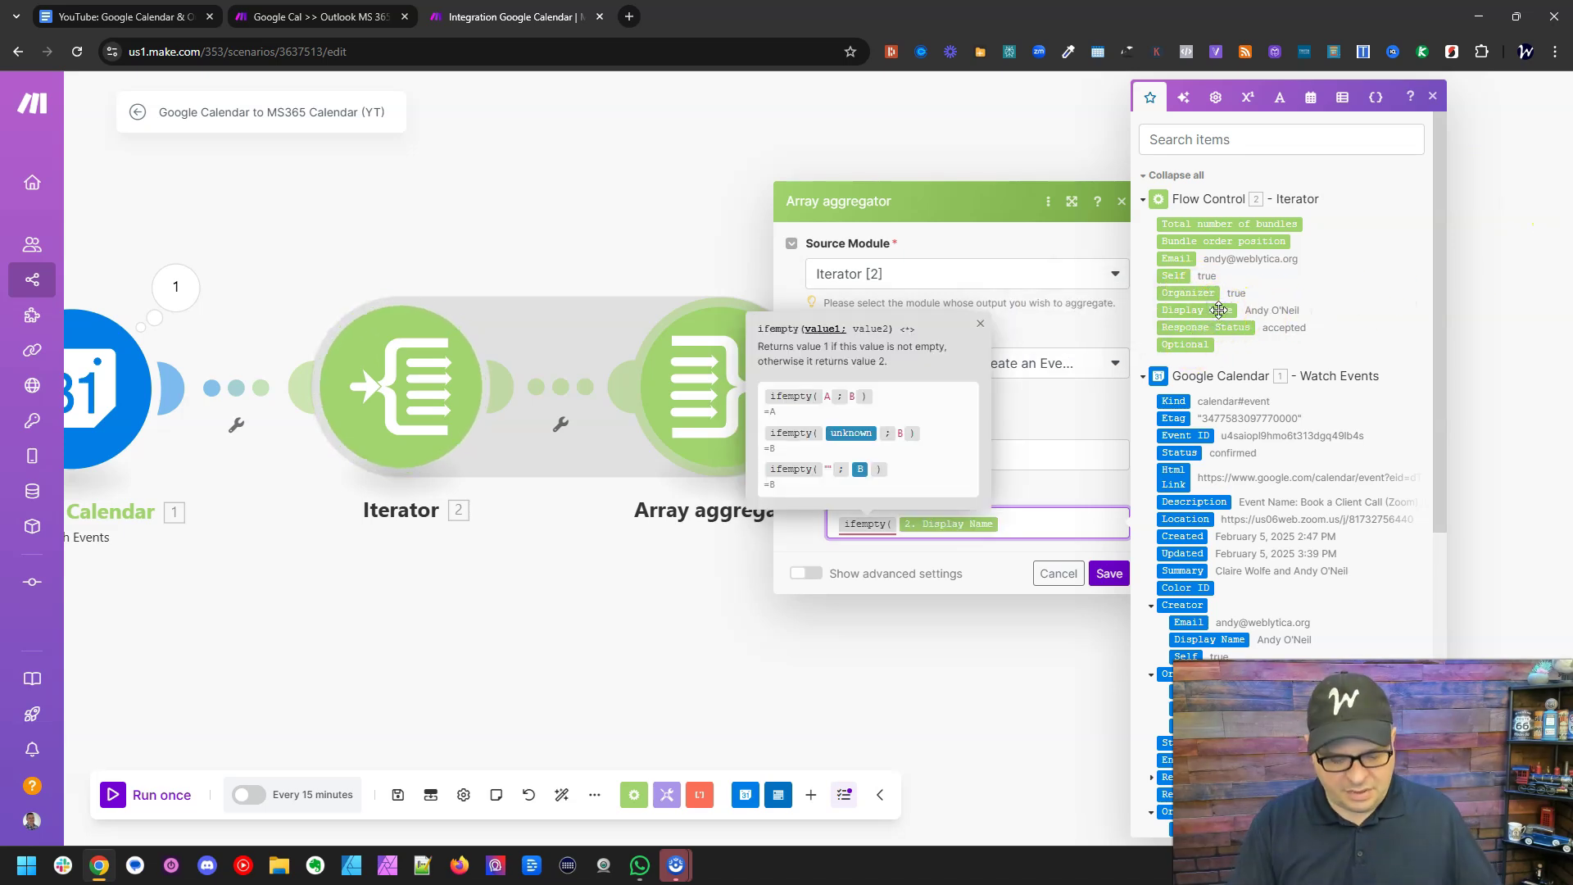
{"action": "type", "text": ";"}
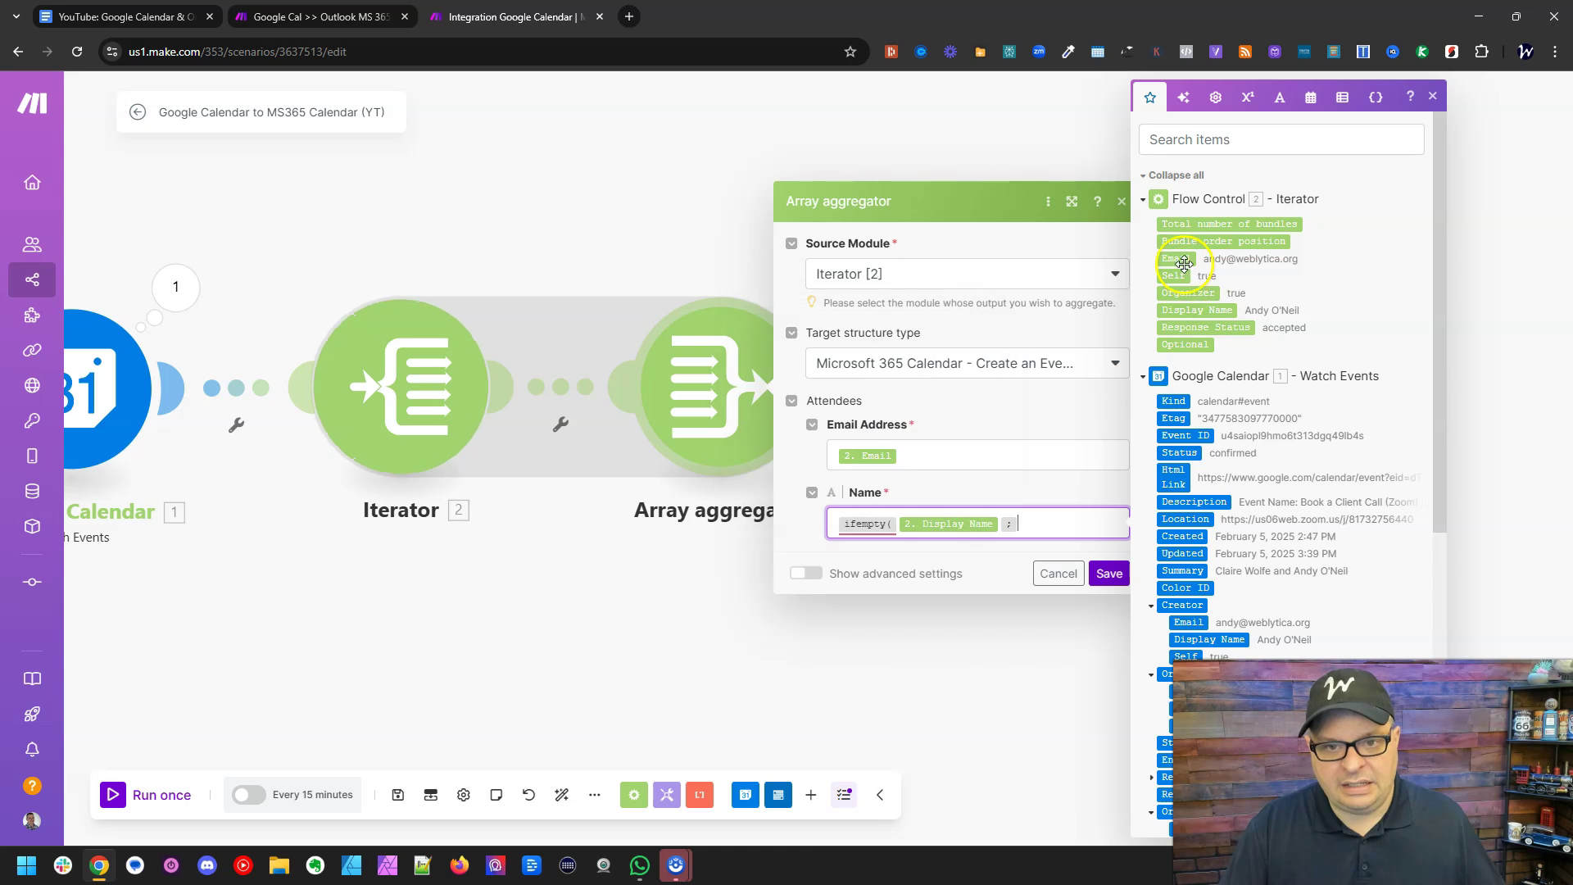
{"action": "left_click", "coordinate": [1181, 260]}
{"action": "type", "text": ")"}
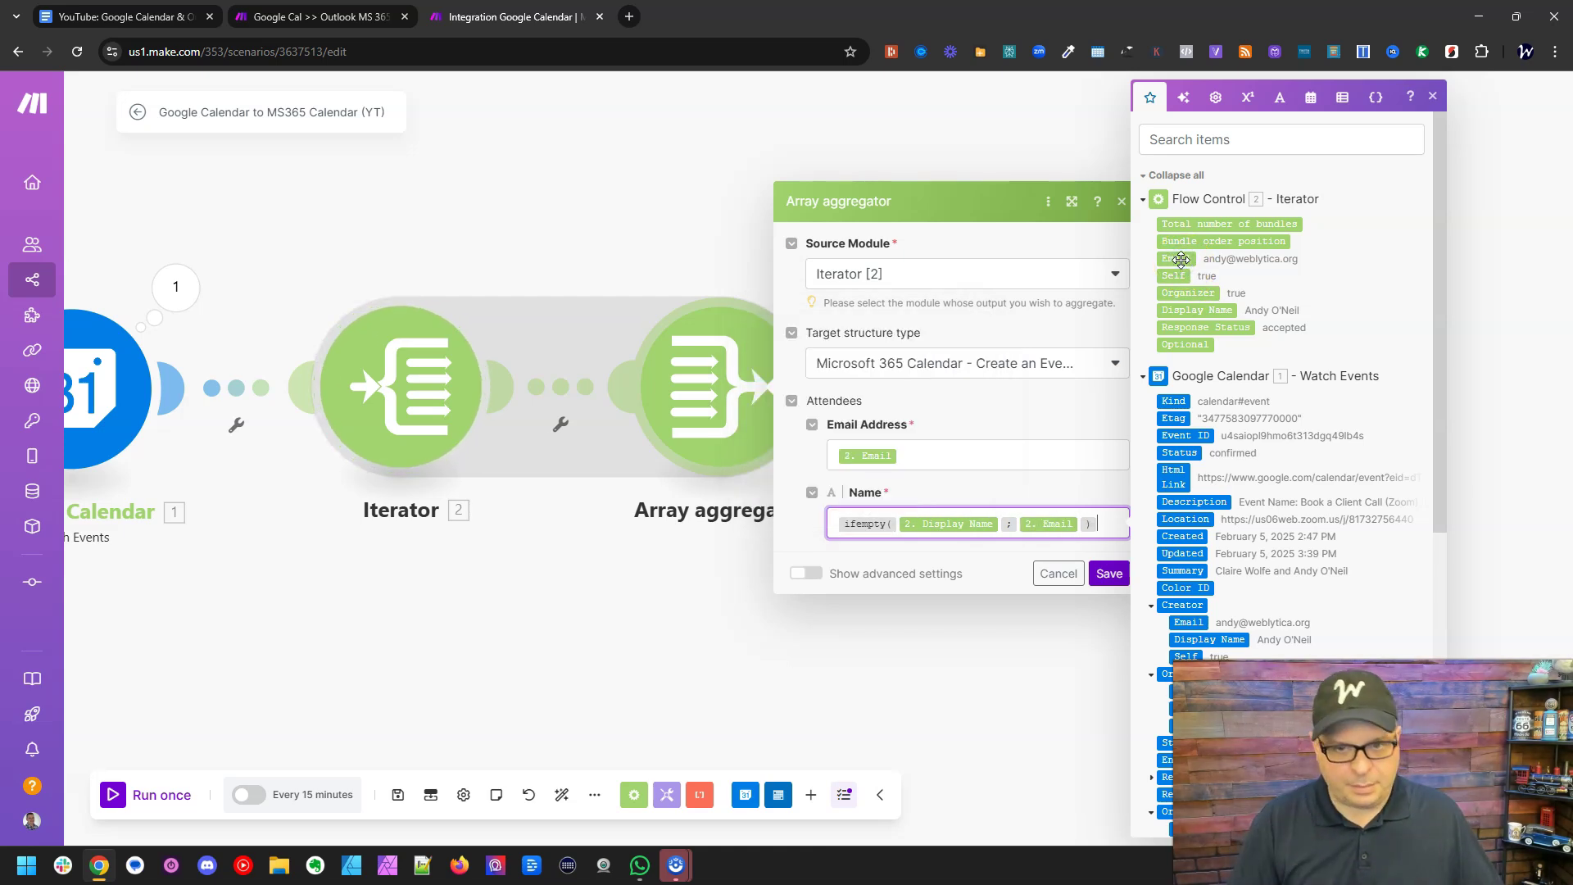
Look through the math and text functions, save the Array aggregator's settings, and auto-align the scenario's modules.
{"action": "left_click", "coordinate": [1252, 106]}
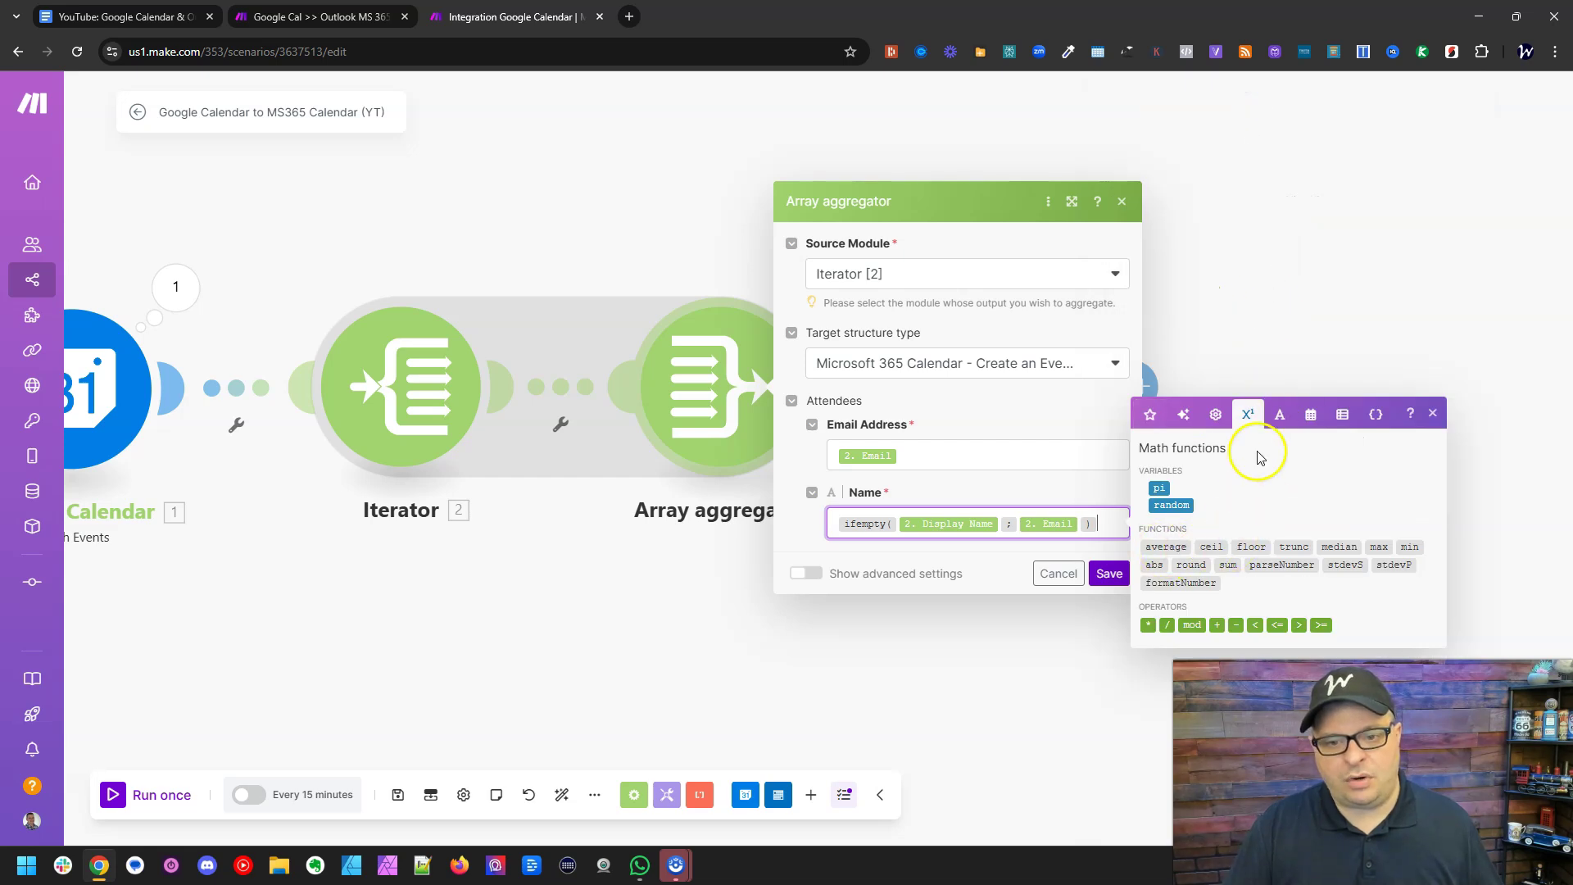
{"action": "left_click", "coordinate": [1282, 418]}
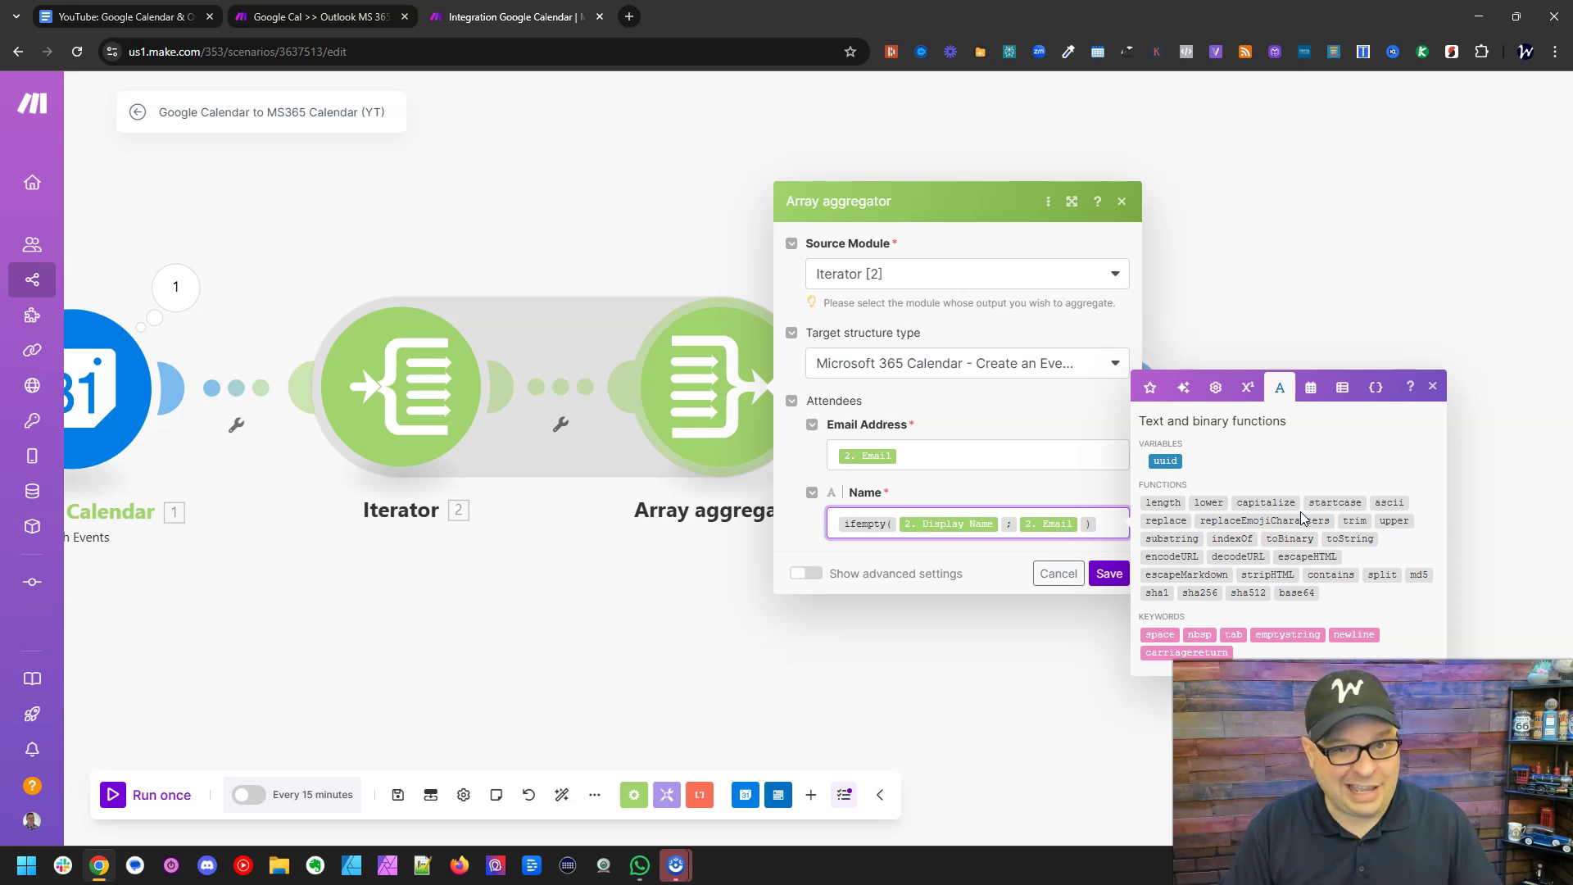
{"action": "left_click", "coordinate": [1108, 572]}
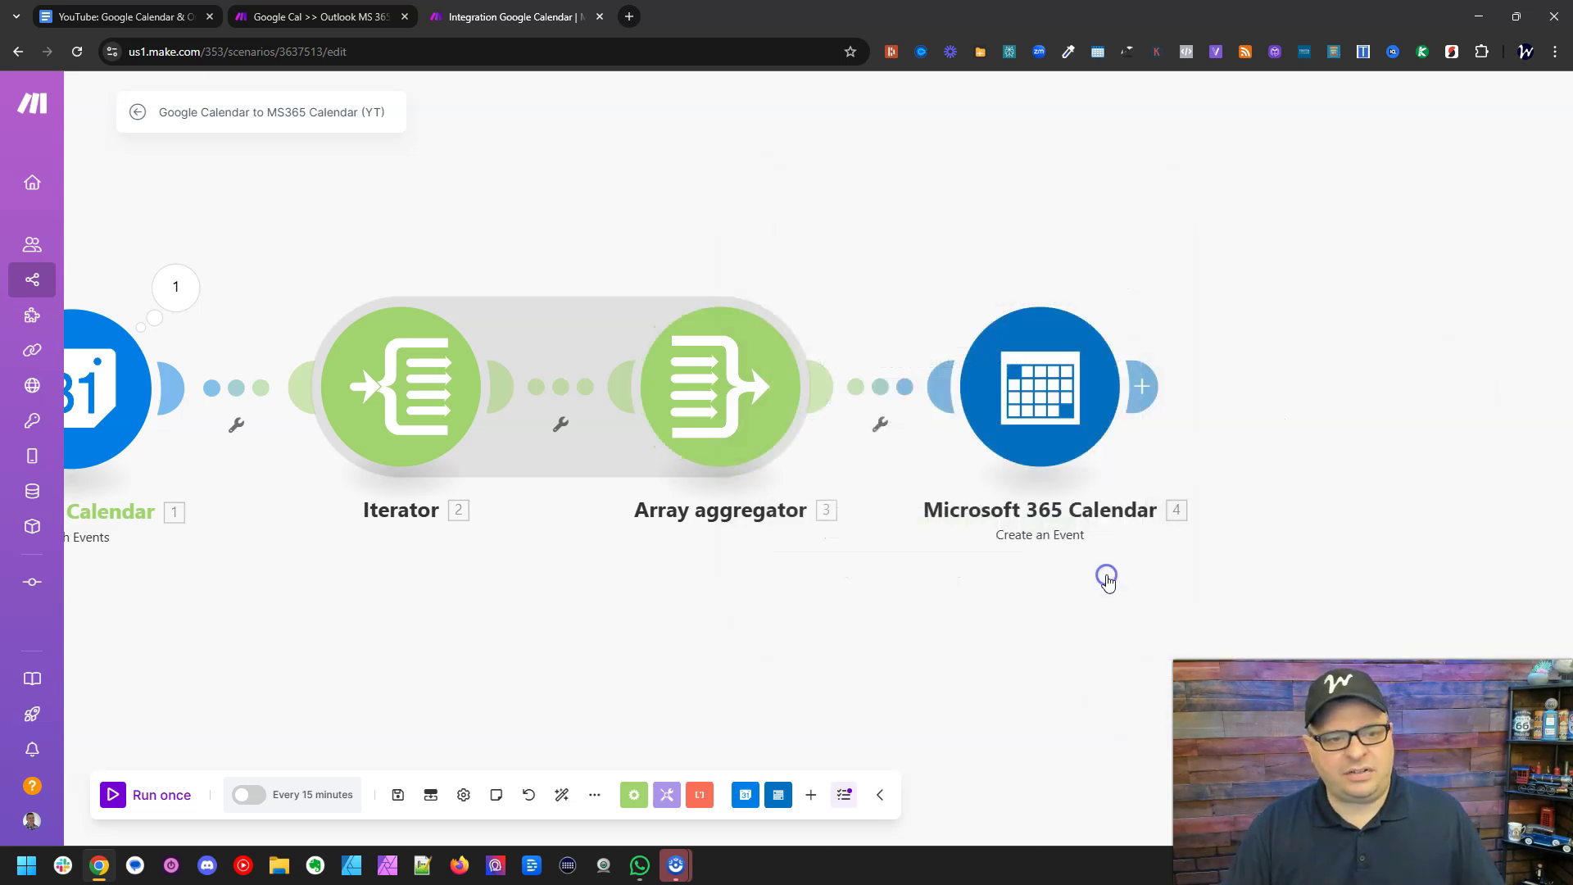
{"action": "left_click", "coordinate": [917, 588]}
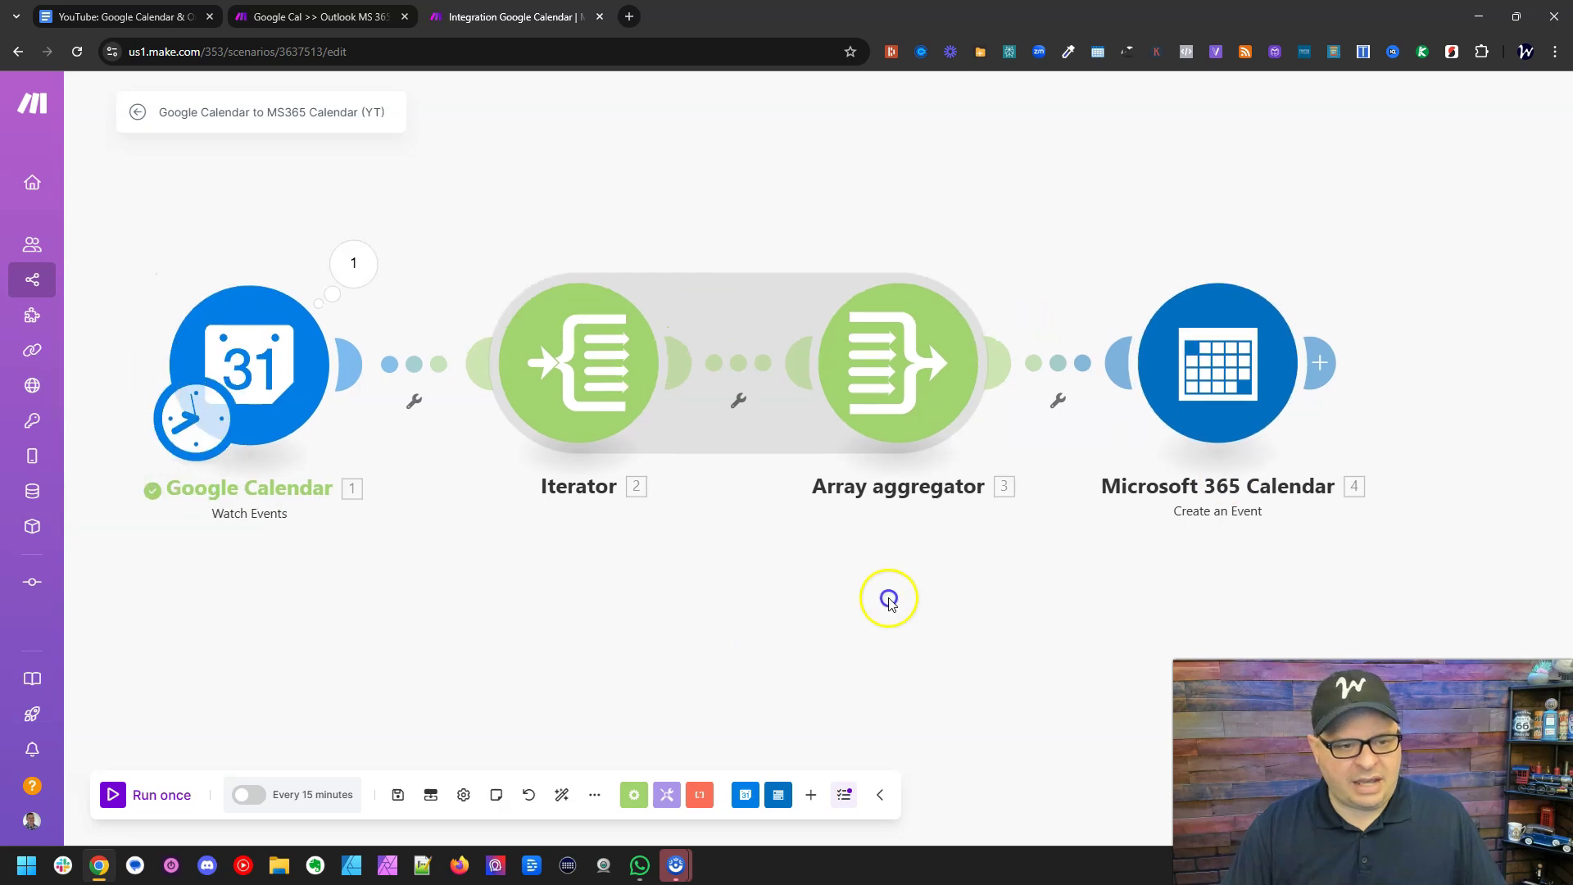
{"action": "left_click", "coordinate": [562, 796]}
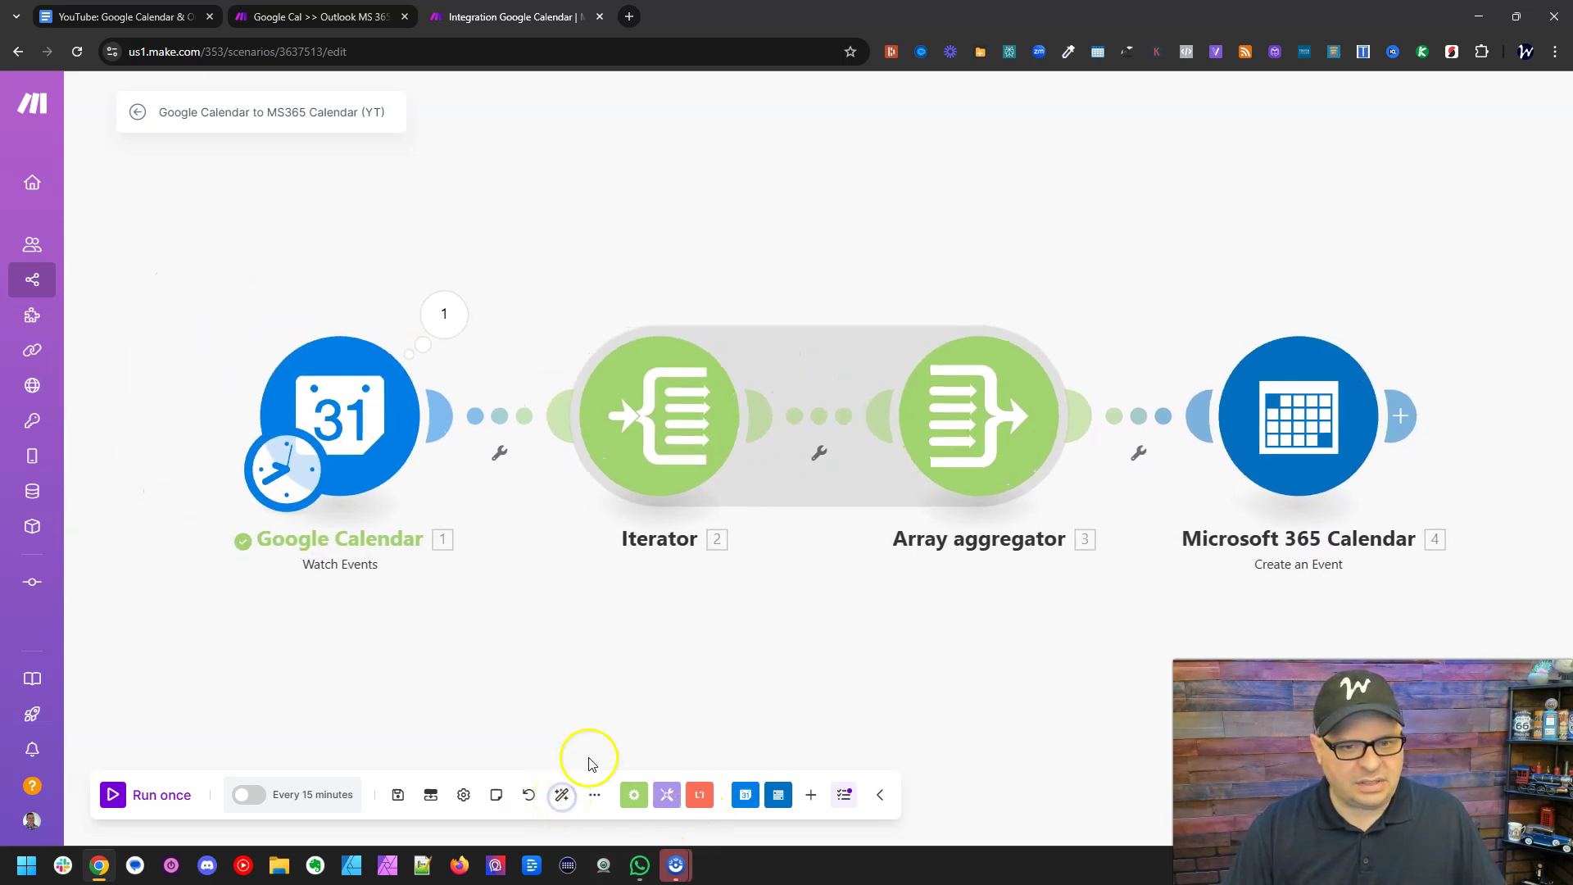
Move the Iterator, Array aggregator and Microsoft 365 Calendar modules out of line, and auto-align the scenario again.
{"action": "scroll", "coordinate": [696, 660], "scroll_direction": "down", "scroll_amount": 3}
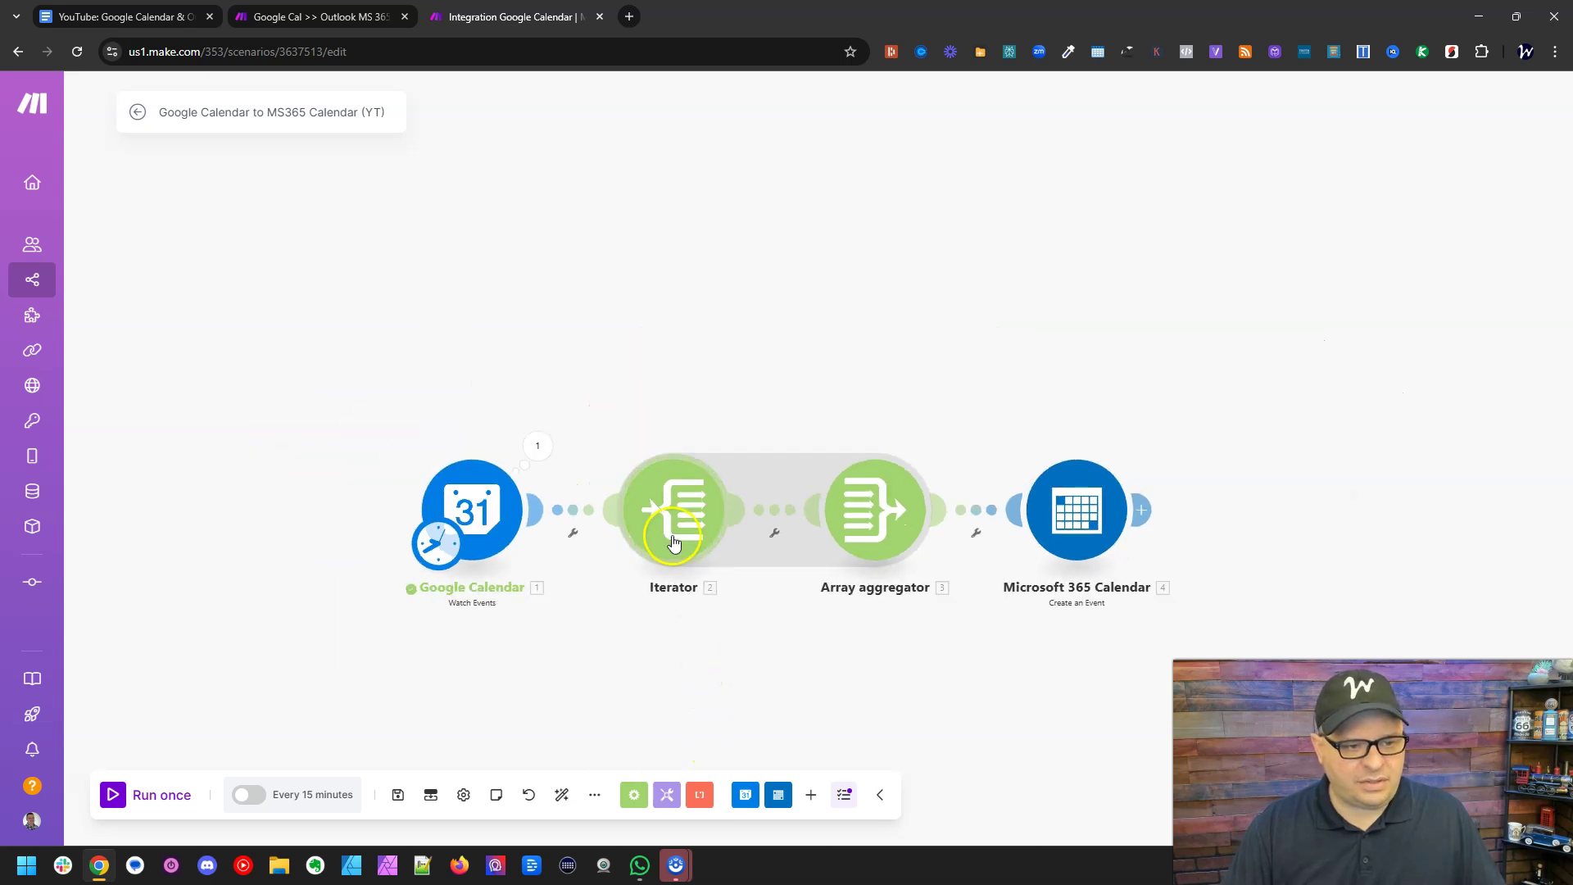
{"action": "left_click_drag", "start_coordinate": [679, 508], "coordinate": [677, 347]}
{"action": "left_click_drag", "start_coordinate": [885, 498], "coordinate": [1034, 318]}
{"action": "left_click_drag", "start_coordinate": [1077, 509], "coordinate": [1200, 512]}
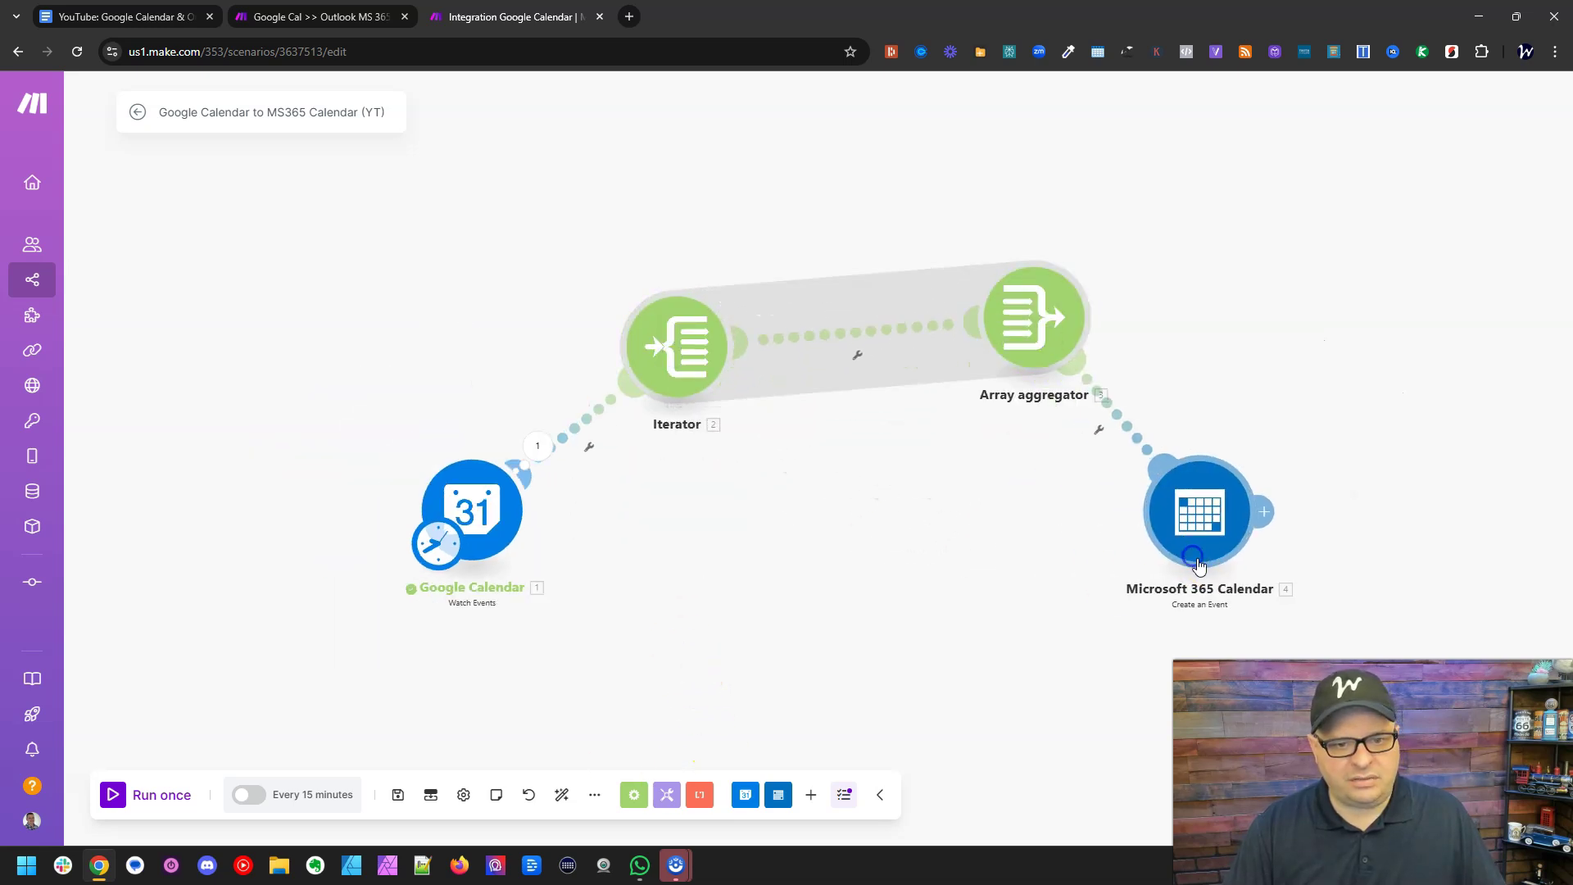
{"action": "left_click", "coordinate": [561, 796]}
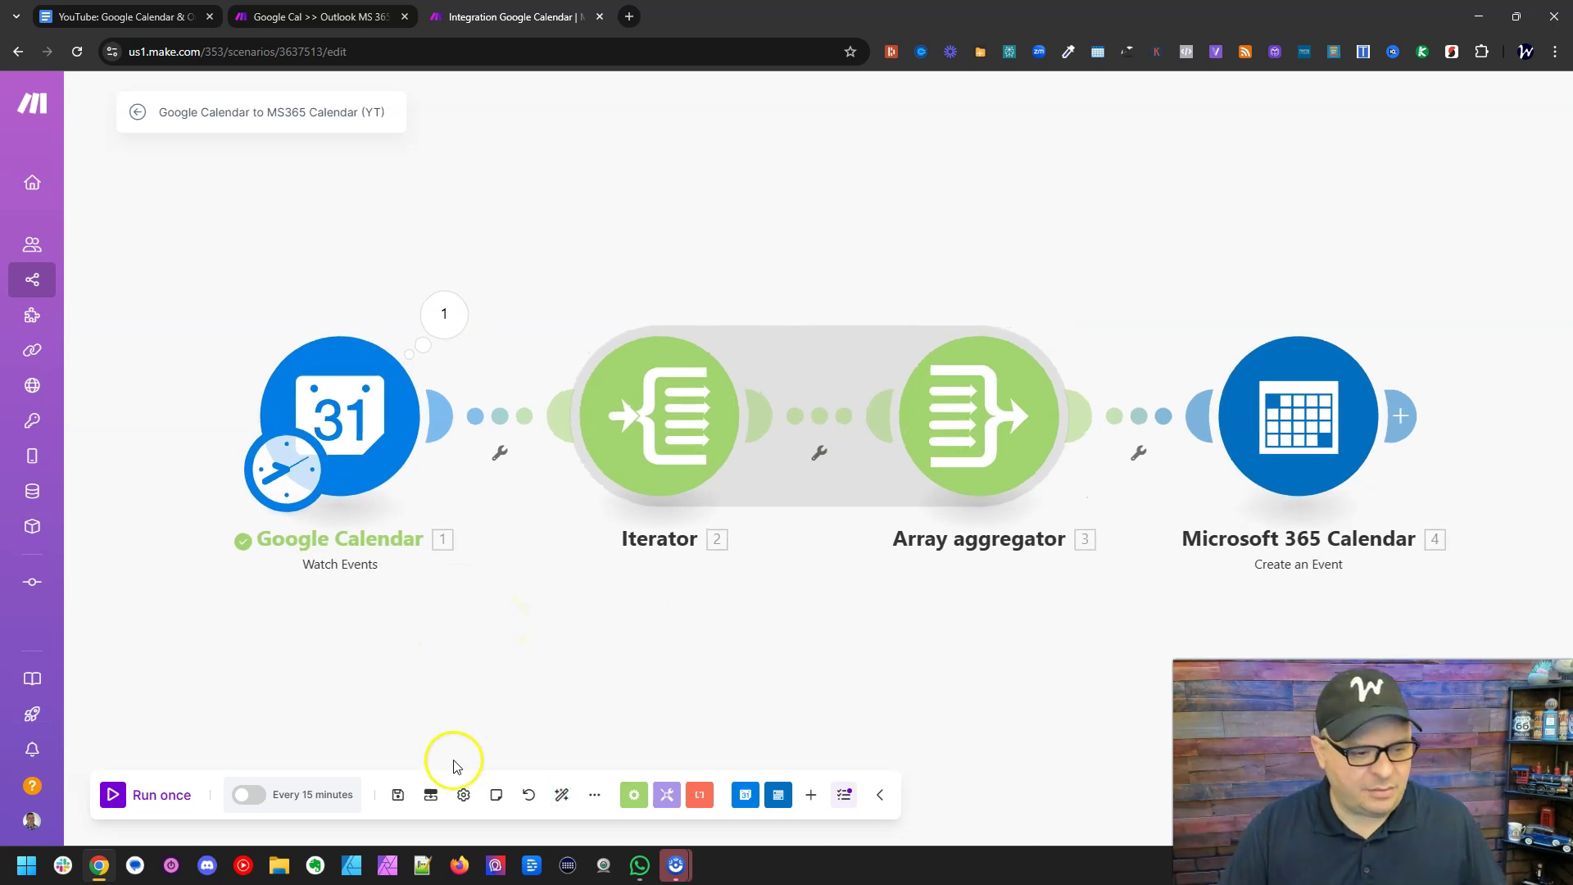
Save the scenario and run it once.
{"action": "left_click", "coordinate": [399, 795]}
{"action": "left_click", "coordinate": [427, 712]}
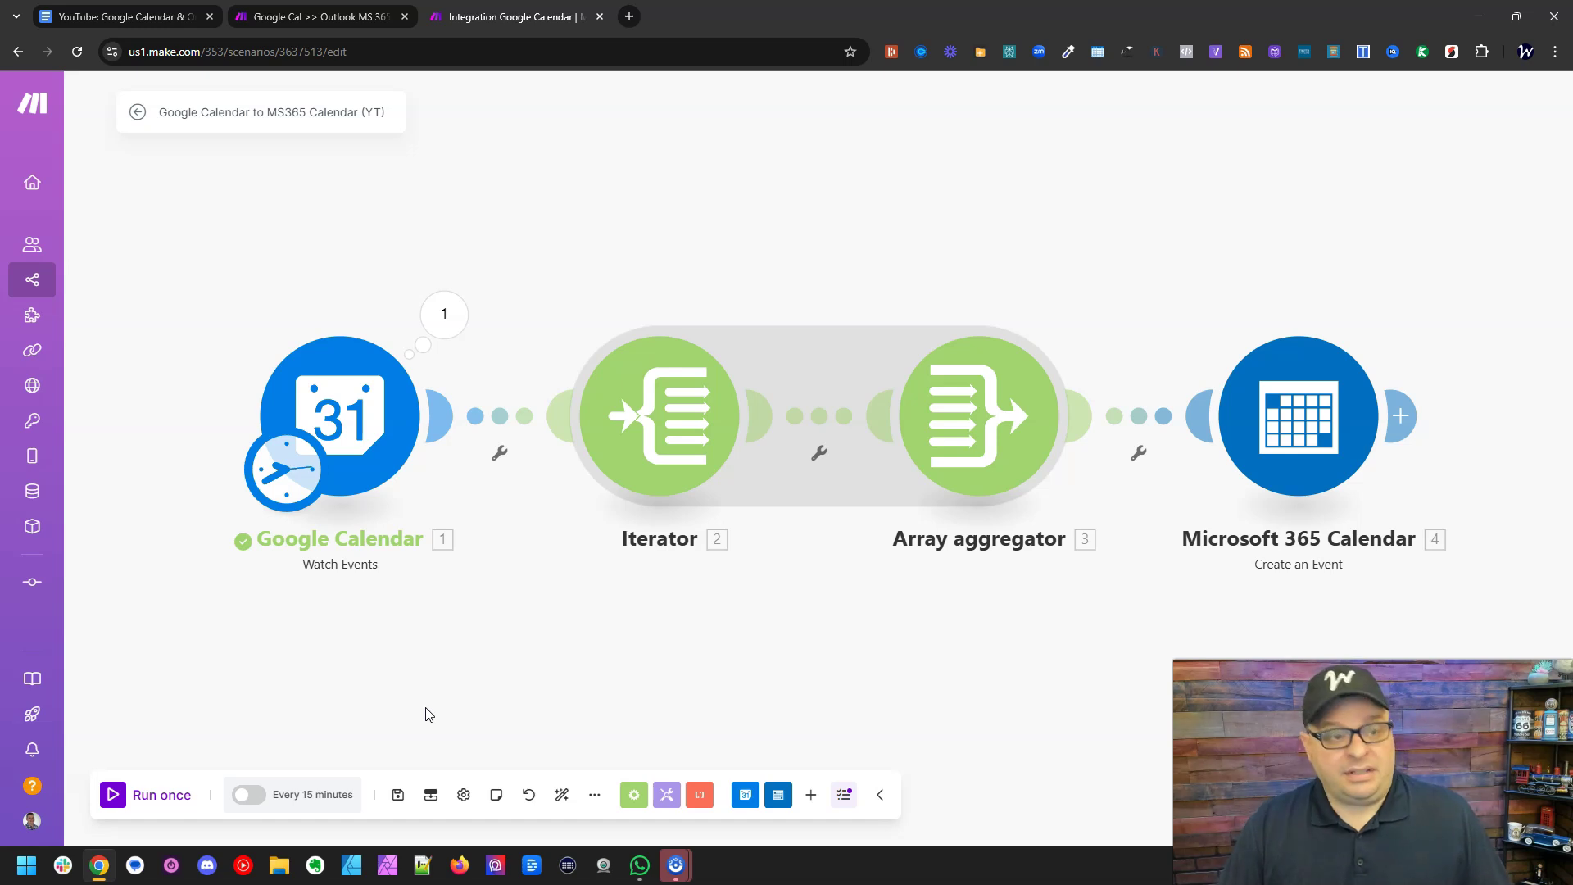
{"action": "left_click", "coordinate": [138, 793]}
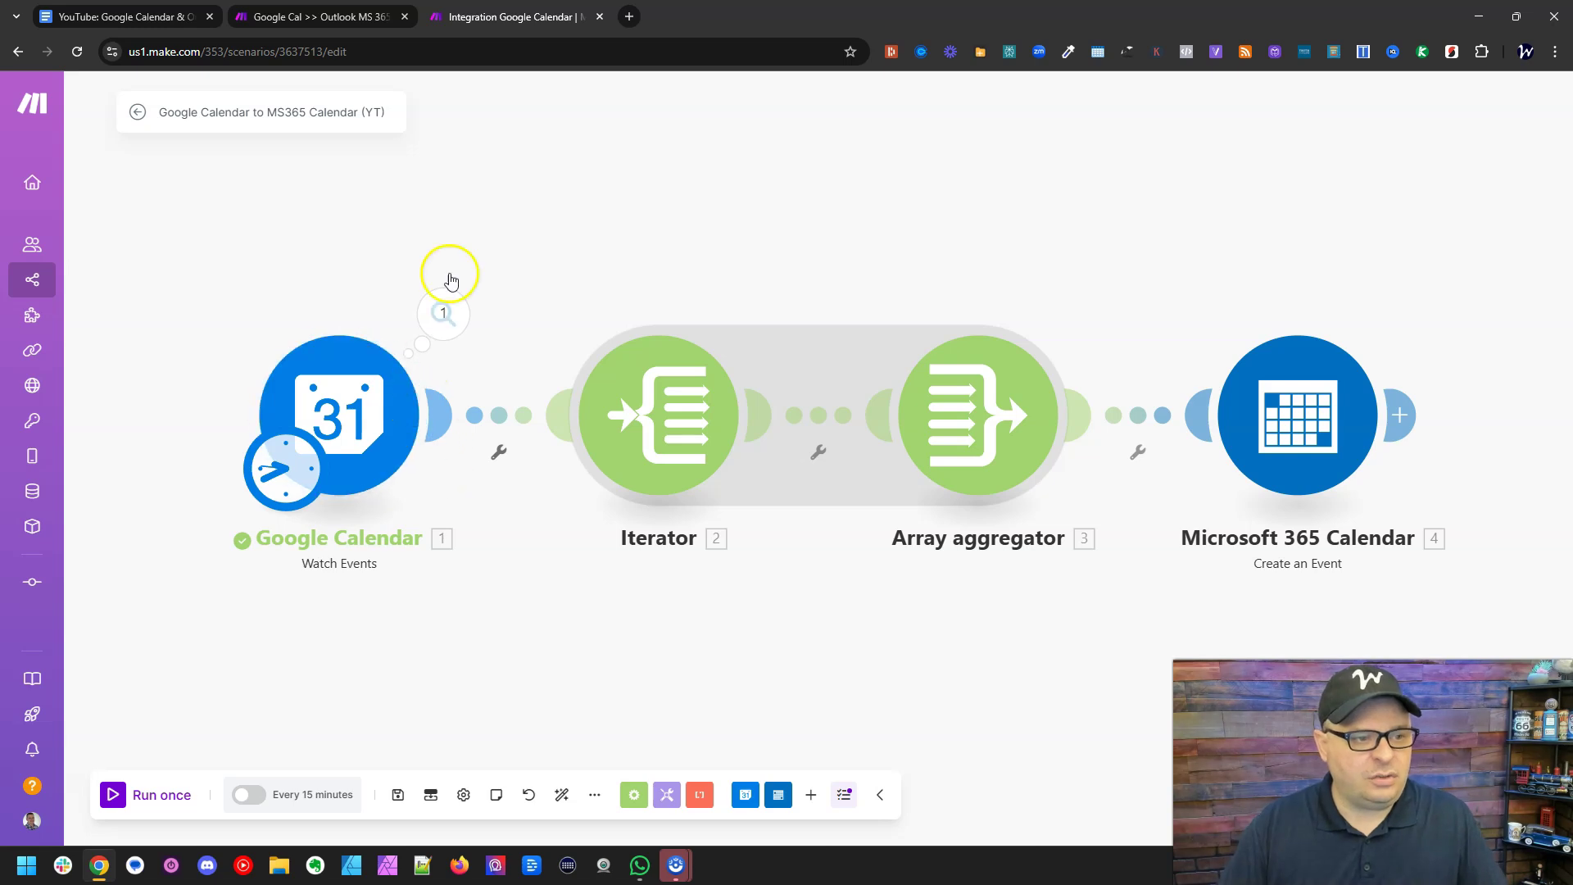
Inspect the Google Calendar module's run details, checking the output and data size of Operation 1.
{"action": "left_click", "coordinate": [444, 308]}
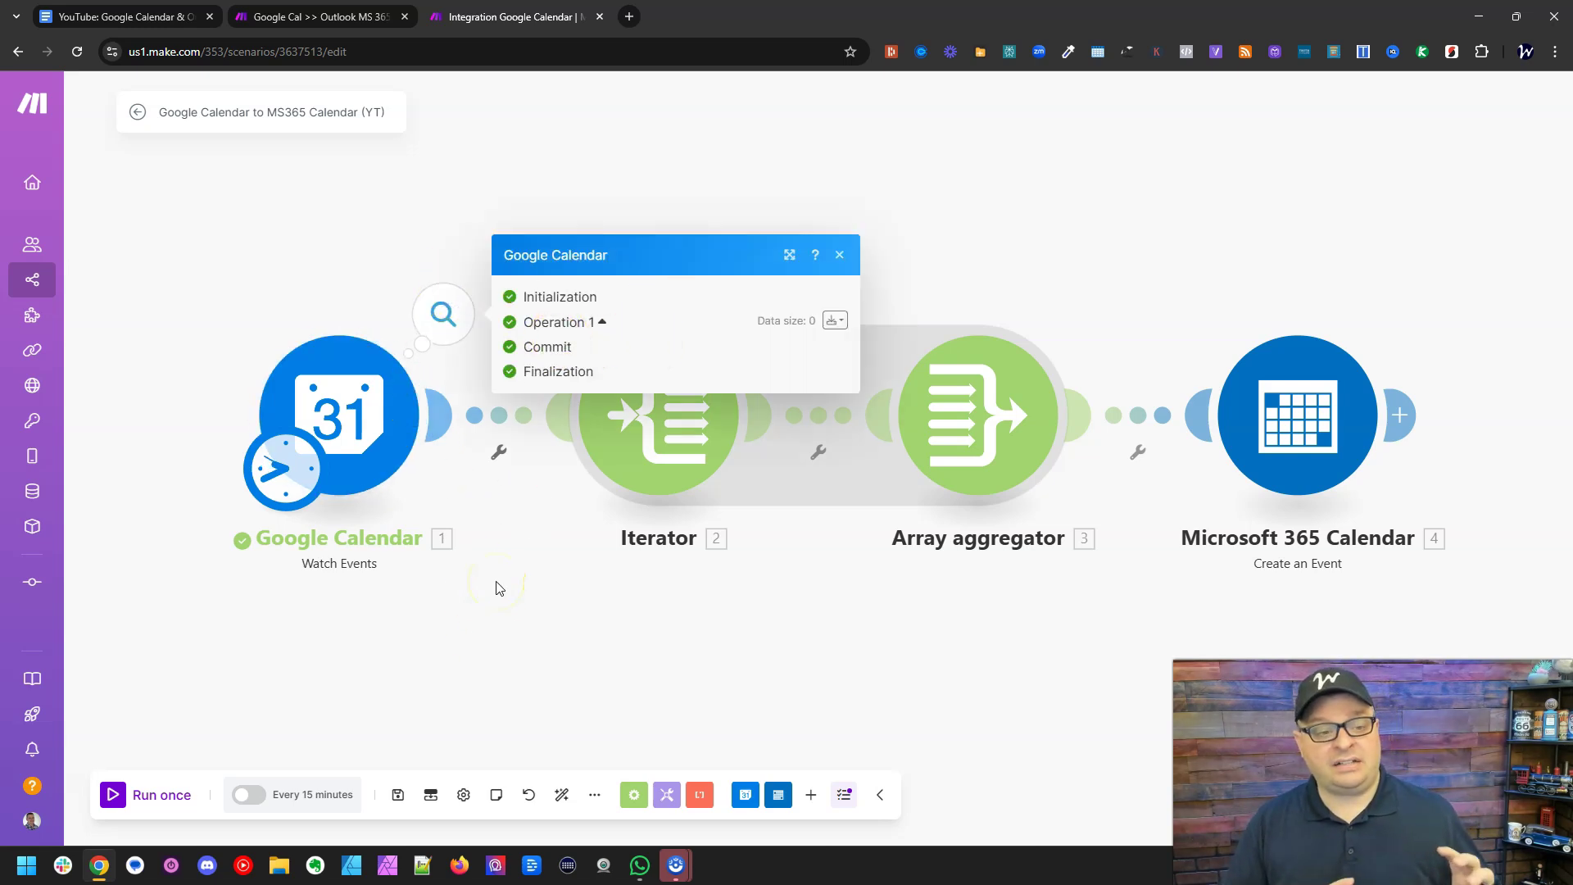
{"action": "left_click", "coordinate": [598, 476]}
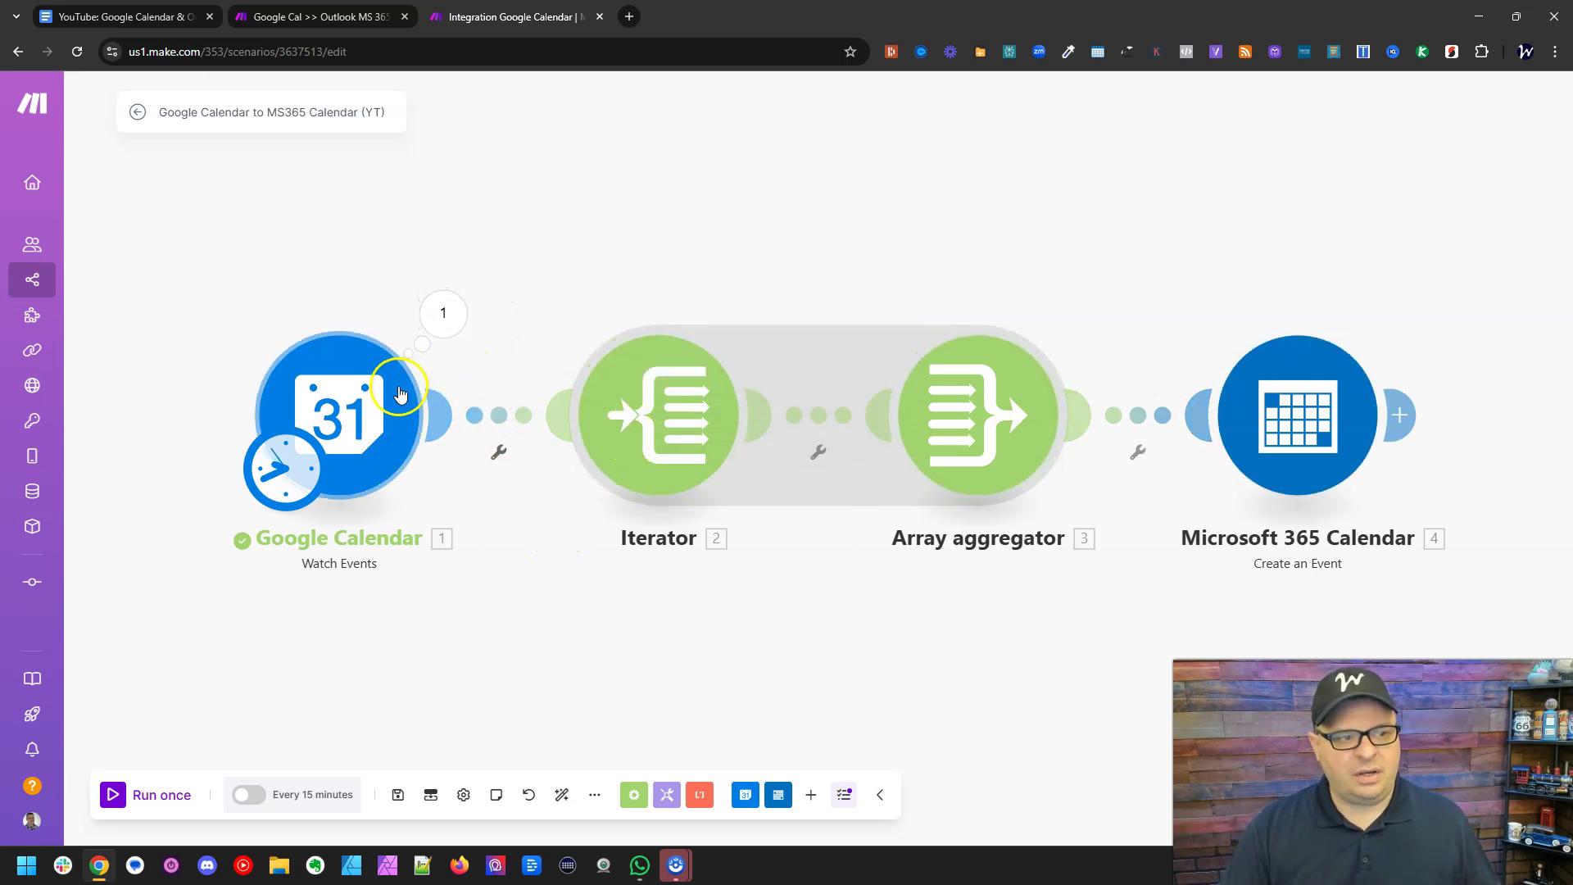
{"action": "left_click", "coordinate": [443, 315]}
{"action": "left_click", "coordinate": [604, 323]}
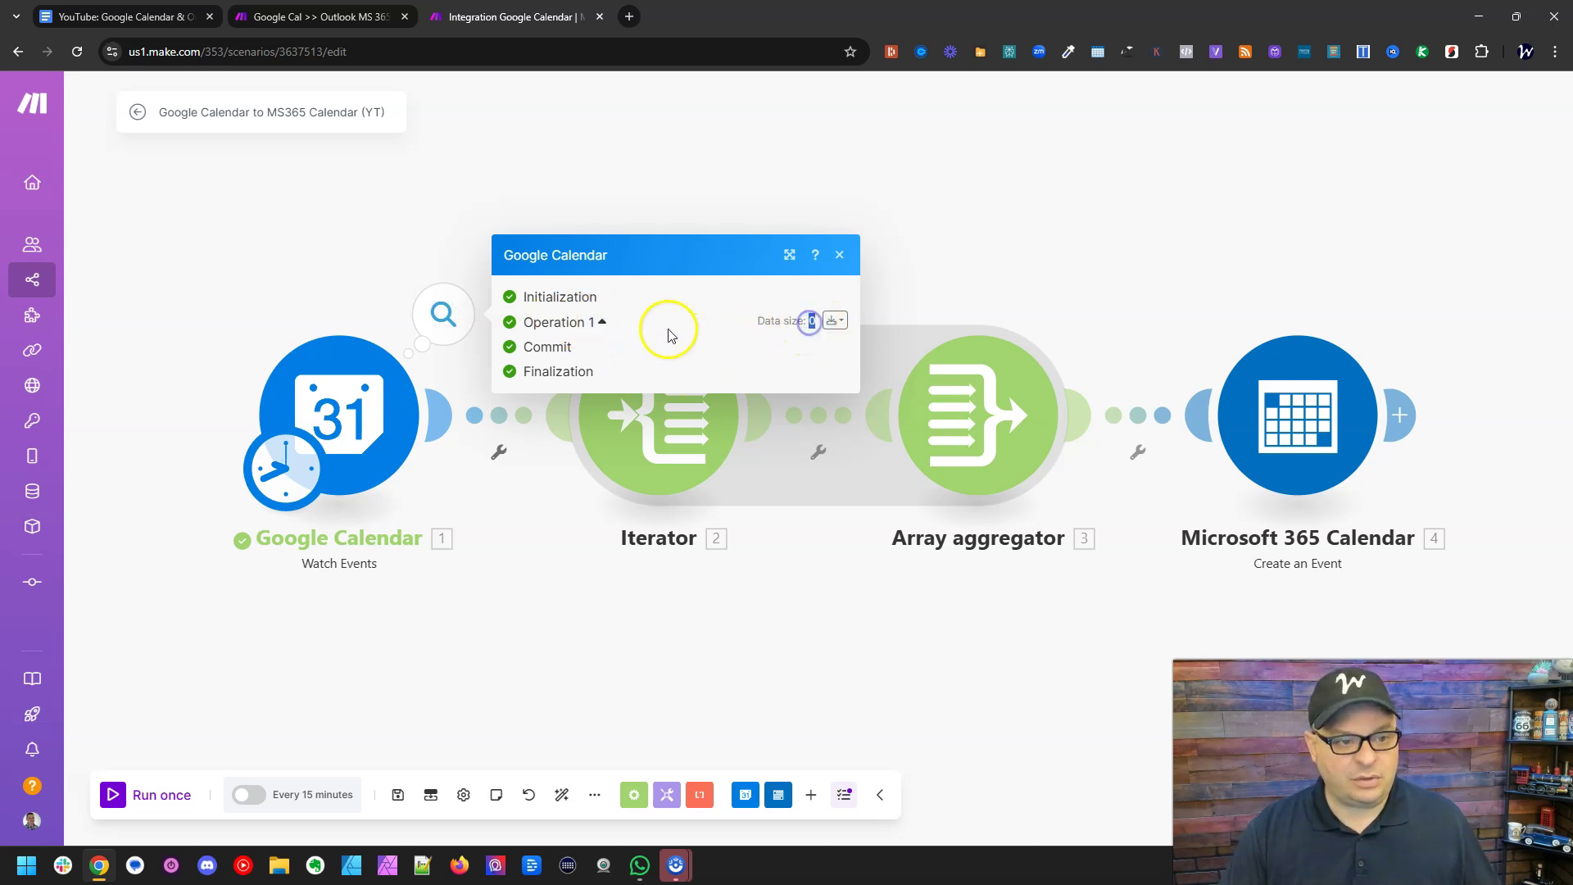
{"action": "left_click", "coordinate": [641, 377]}
{"action": "left_click", "coordinate": [441, 672]}
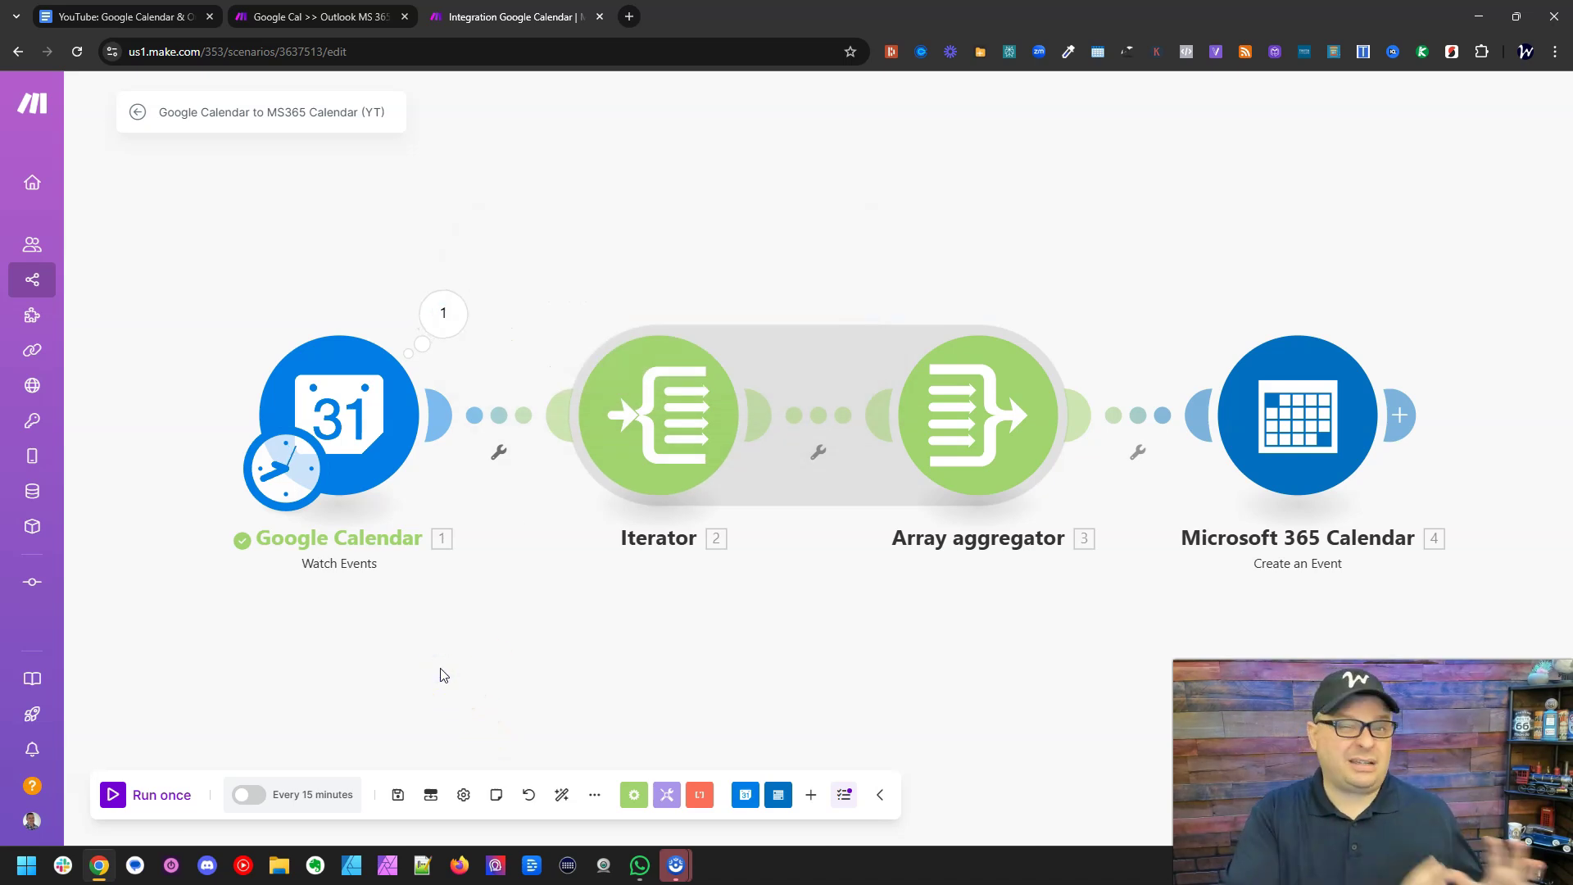
Set the Google Calendar Watch Events module to start from now on.
{"action": "right_click", "coordinate": [386, 411]}
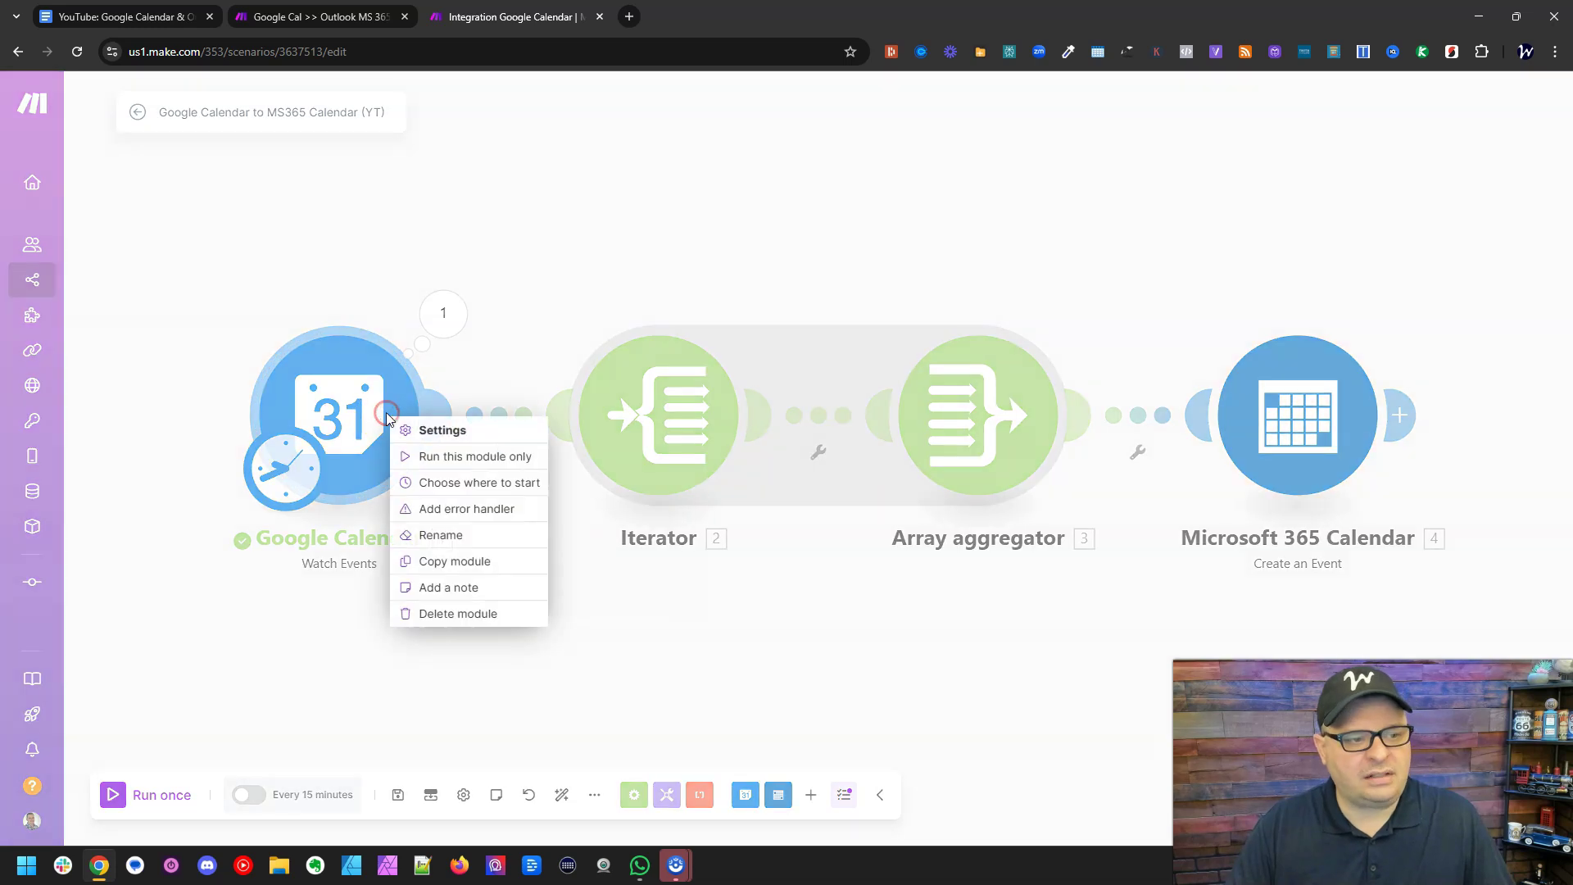
{"action": "left_click", "coordinate": [485, 482]}
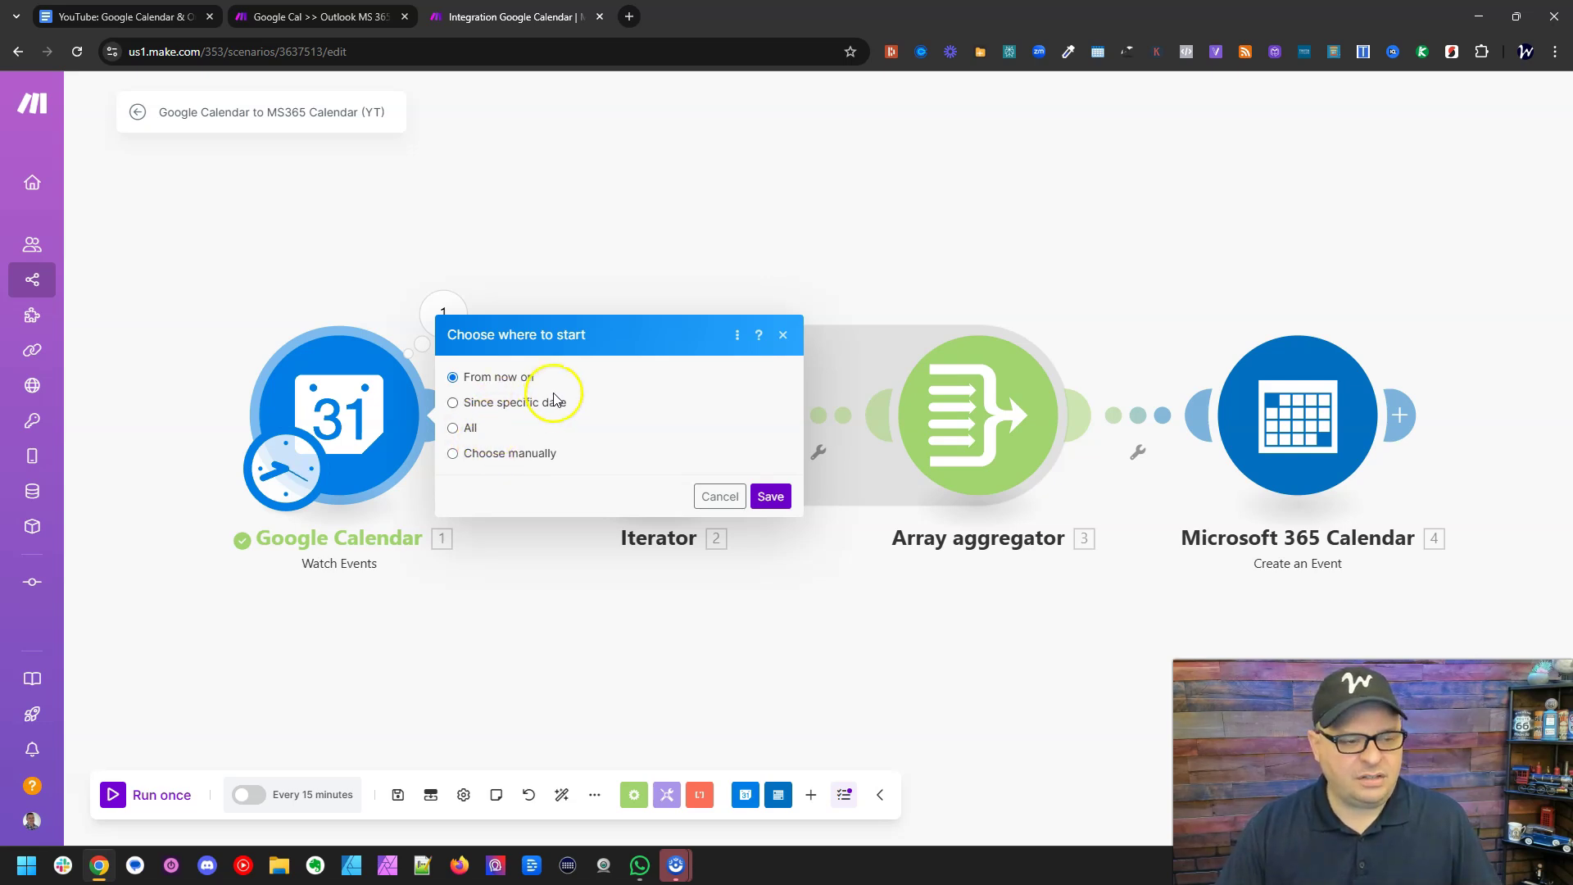
{"action": "left_click", "coordinate": [769, 496]}
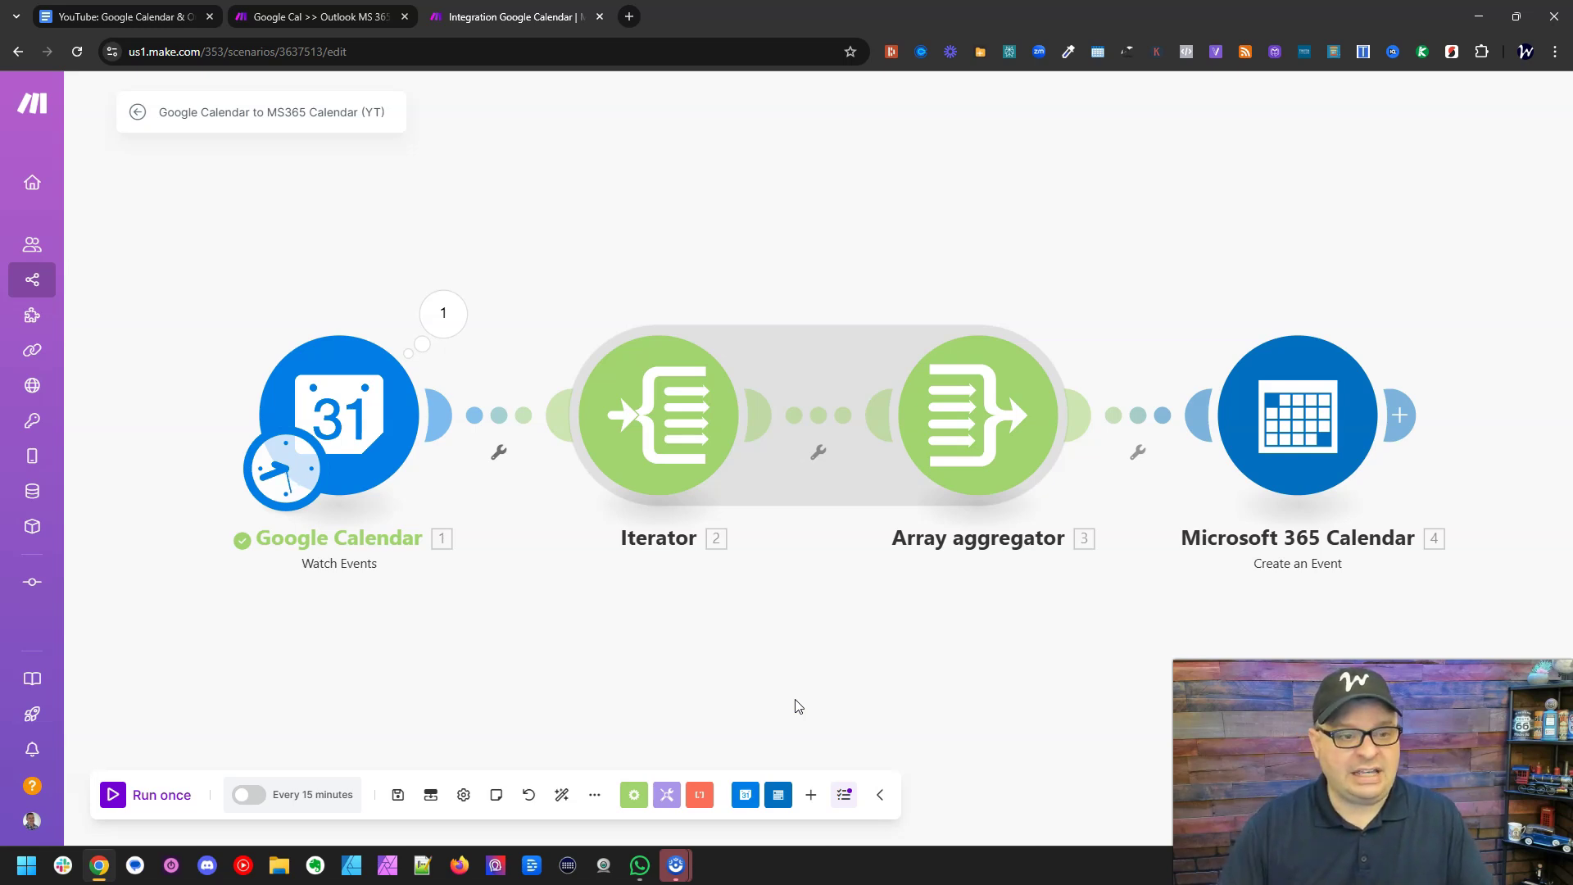
{"action": "left_click", "coordinate": [715, 611]}
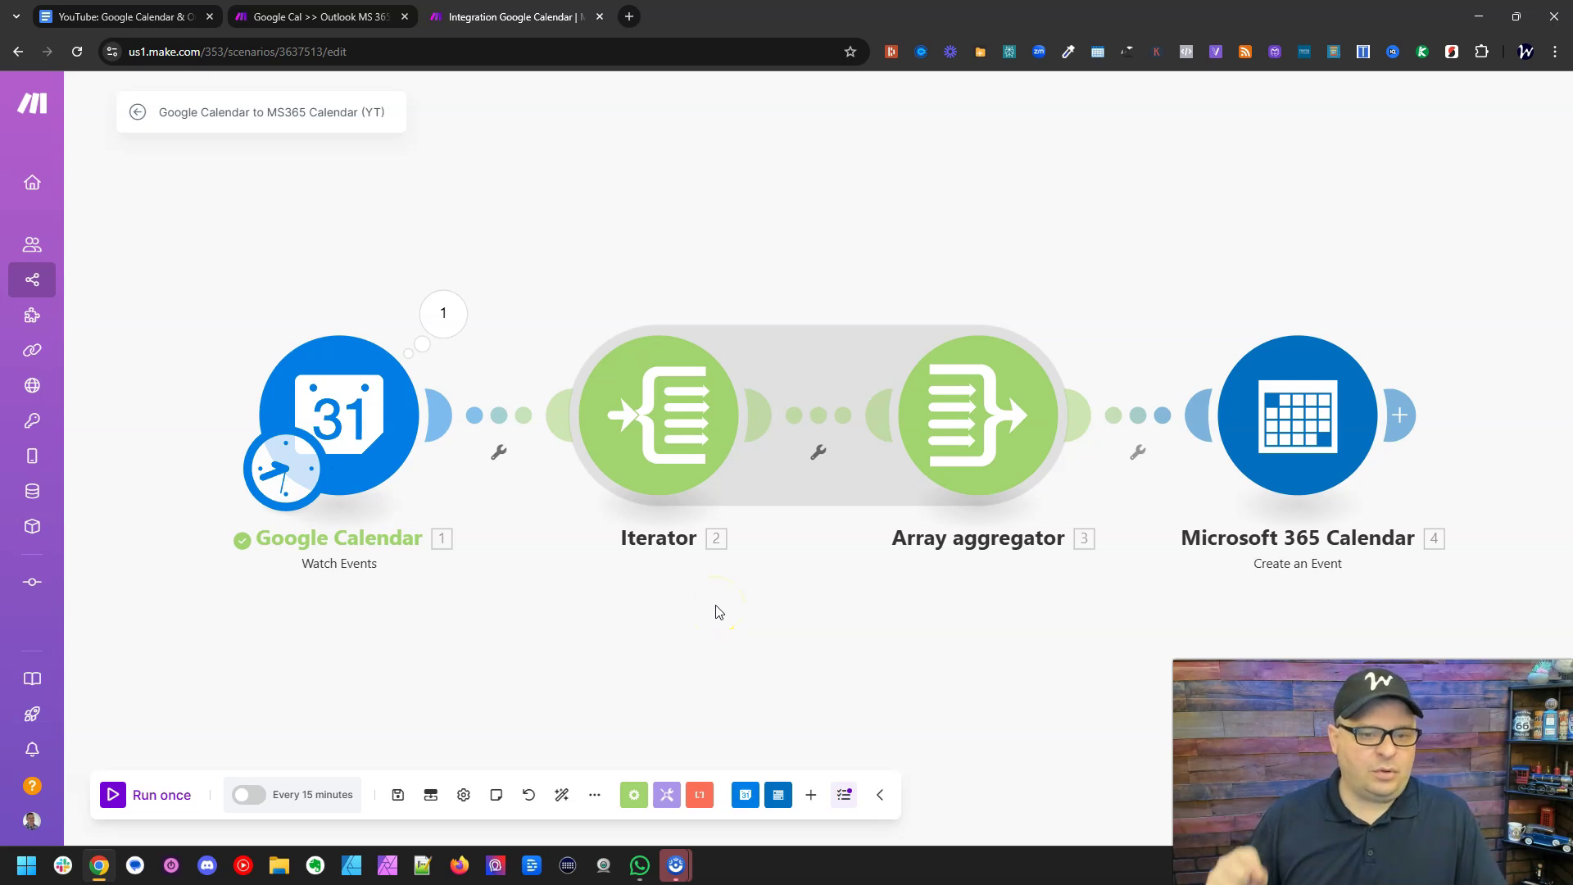